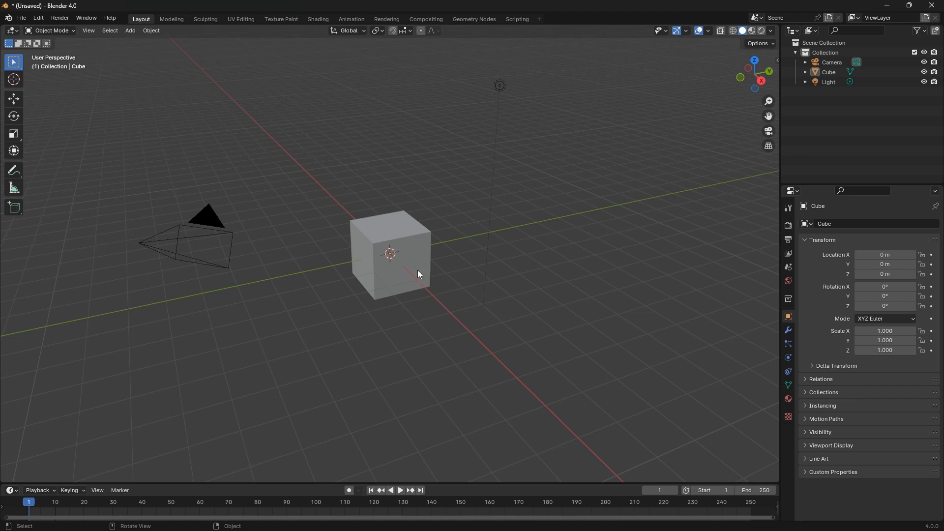
Delete all default scene objects and rename the remaining collection to "mesh"
key(a)
key(Delete)
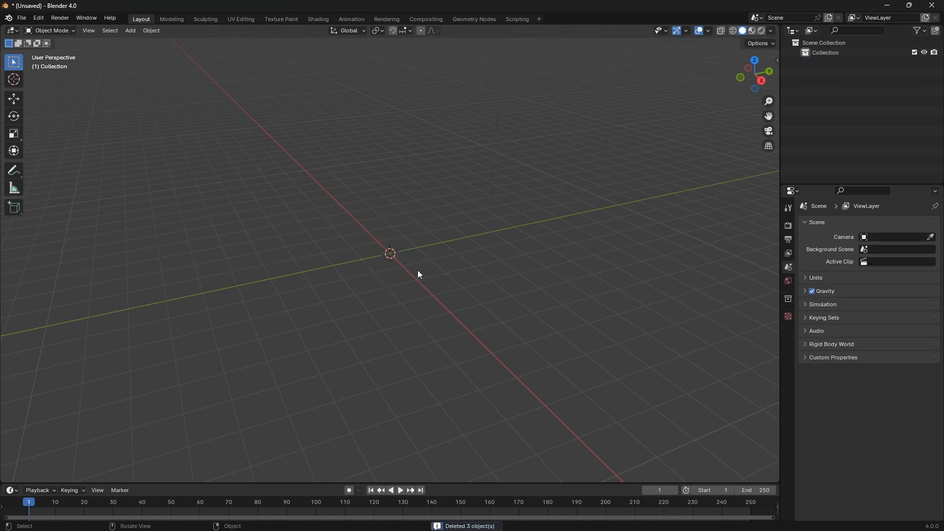
double_click(830, 53)
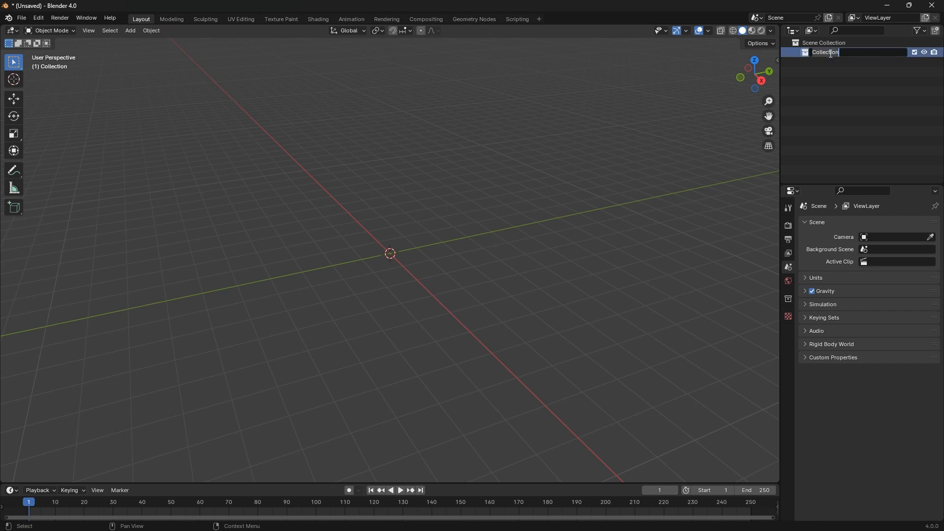
text(mesh)
key(Return)
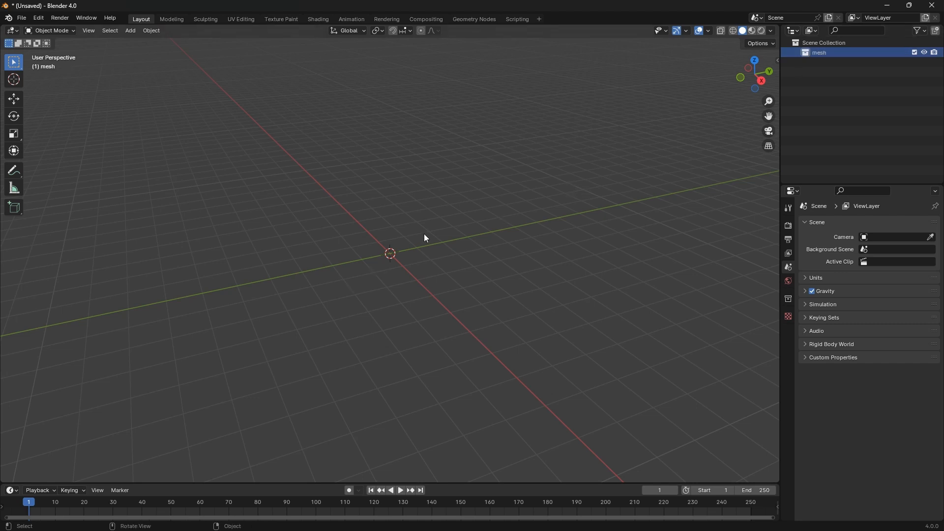
Add a mesh circle at the world origin with 32 vertices and a 1 m radius
middle_drag(377, 257, 424, 229)
key(shift+a)
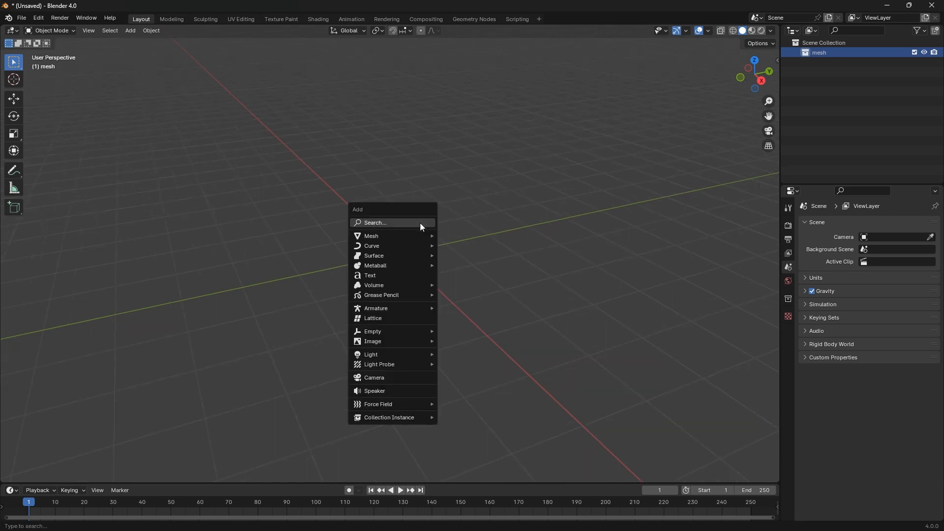
mouse_move(399, 237)
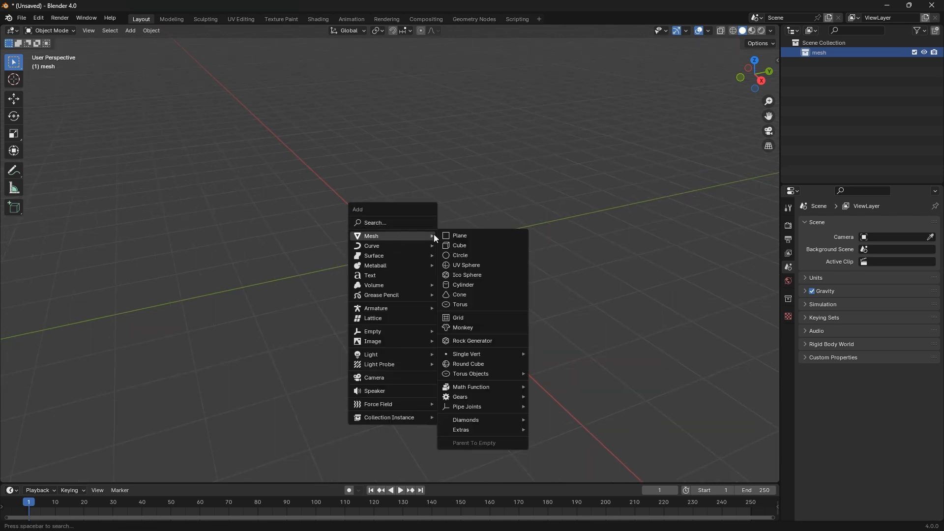
click(474, 256)
scroll(406, 284, up, 5)
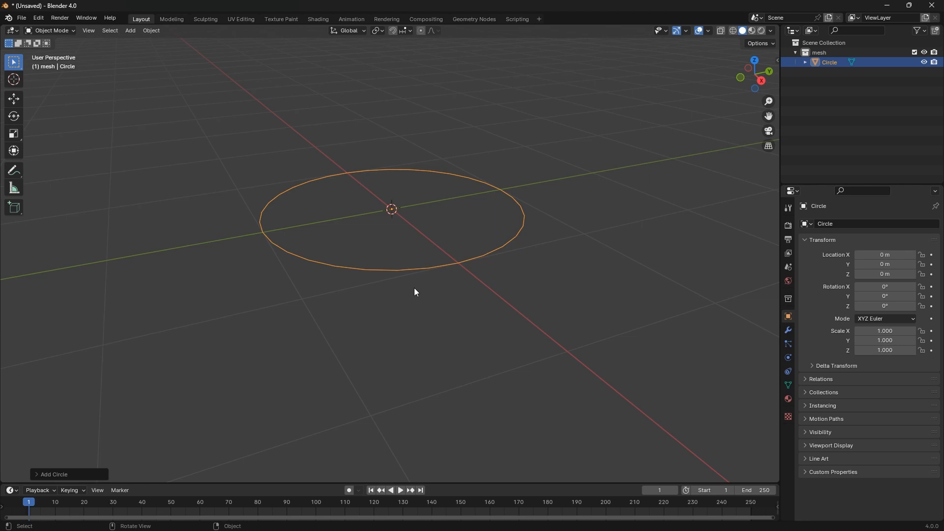
click(38, 470)
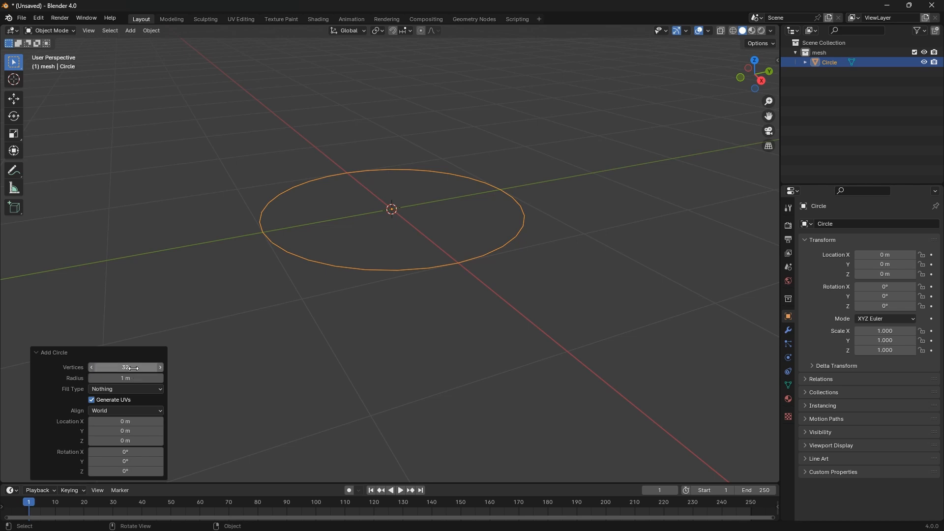
click(35, 353)
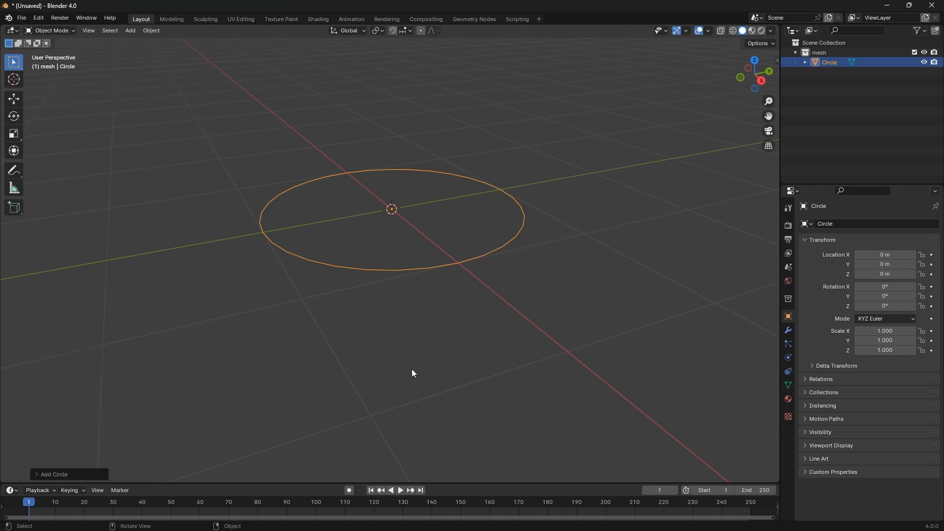
Extrude the whole circle straight up along Z by about 1 m to form an open cylinder wall
scroll(406, 373, down, 3)
key(KP_1)
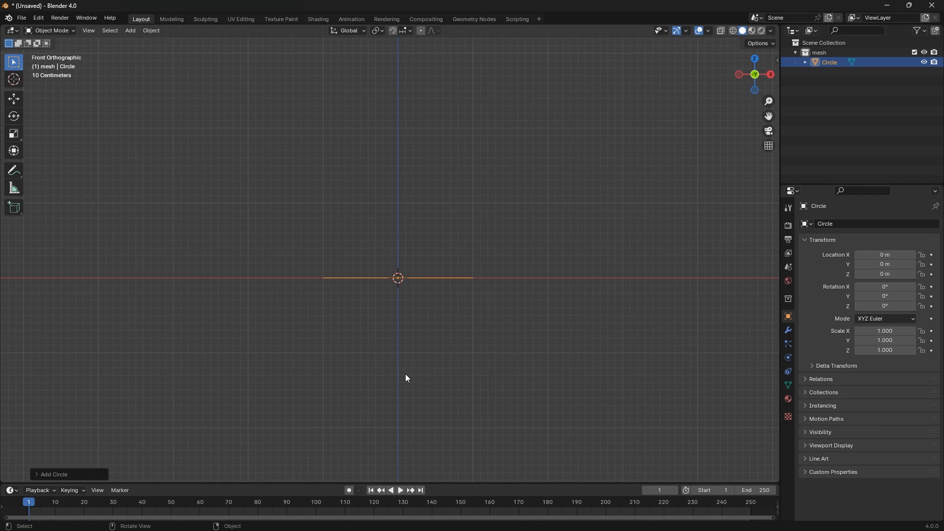
middle_drag(424, 333, 420, 326)
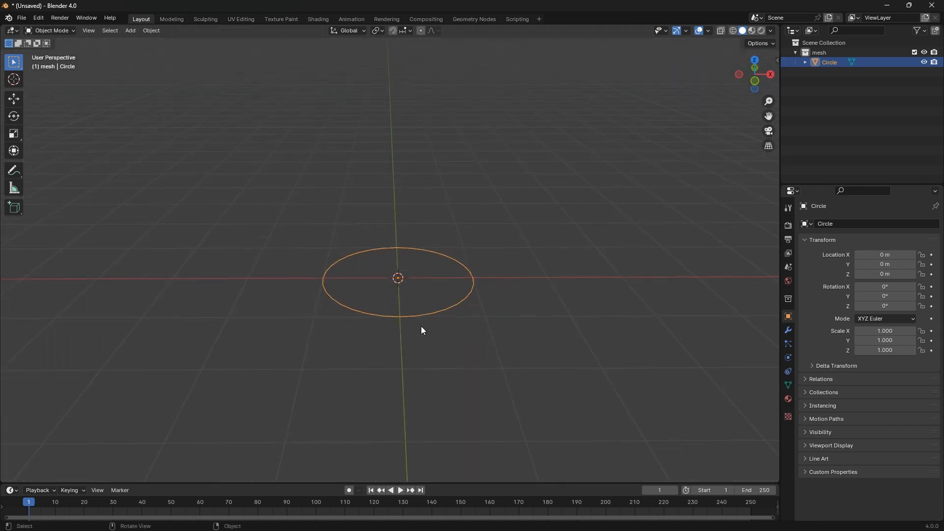
key(KP_1)
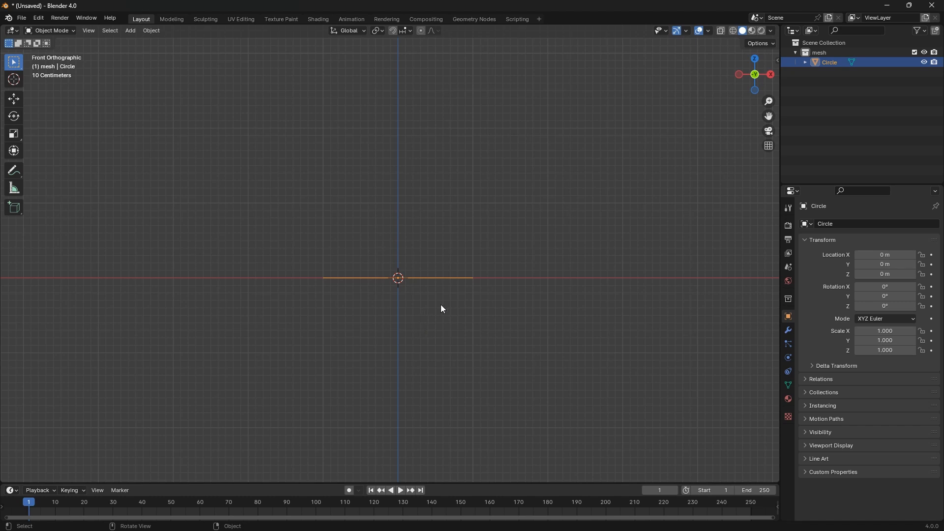
middle_drag(446, 299, 443, 332)
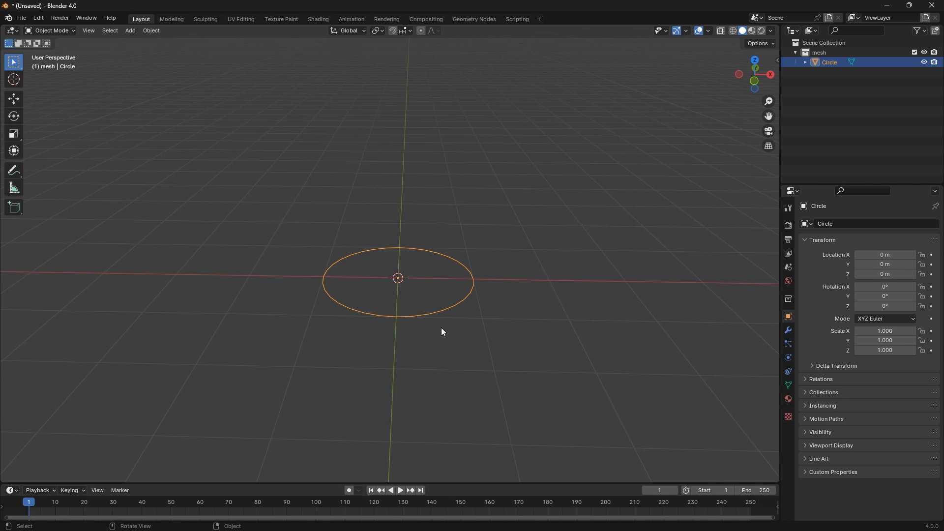
key(KP_1)
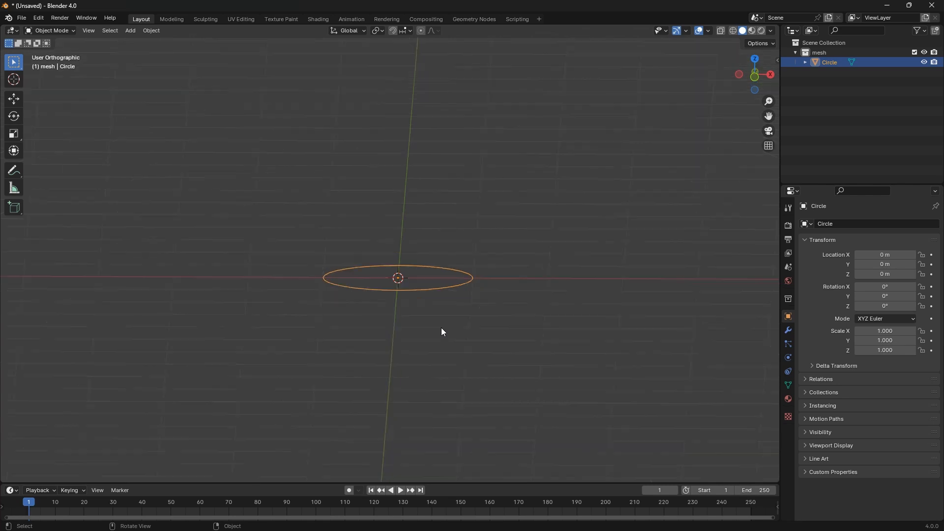
key(Tab)
key(e)
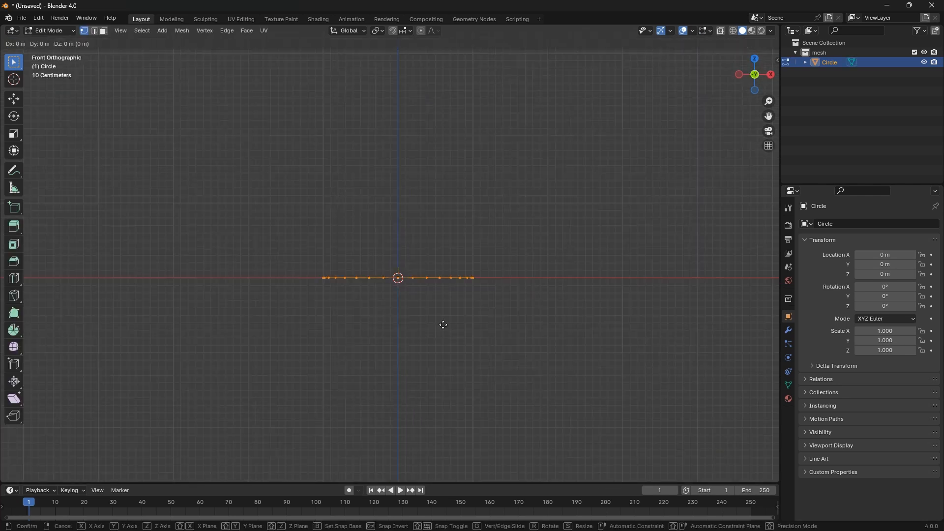
key(z)
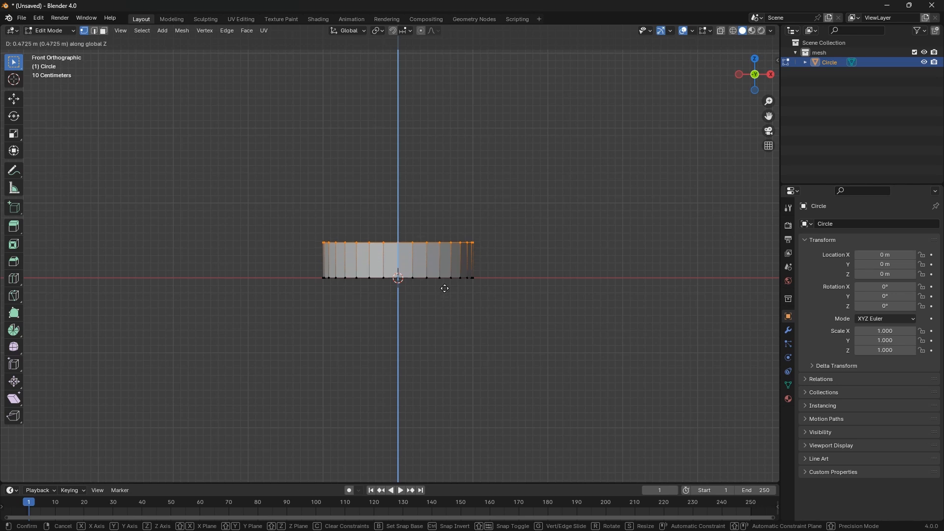
click(446, 250)
Select the cylinder's bottom edge loop and fill it with a face
middle_drag(458, 280, 414, 143)
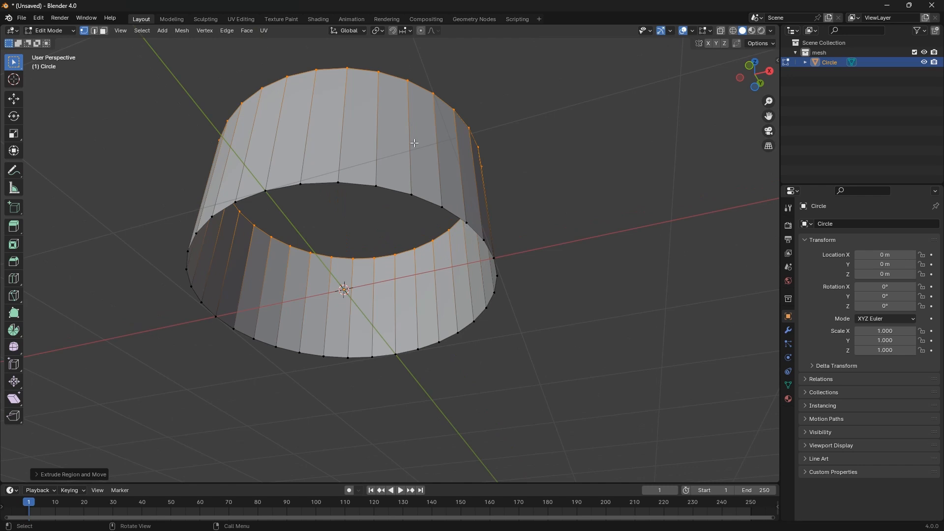
click(411, 195)
alt+click(410, 195)
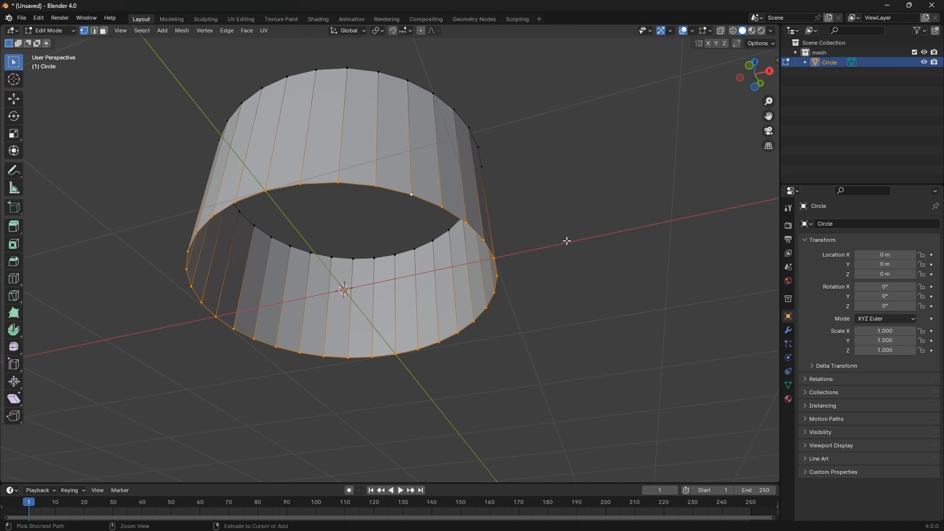
key(ctrl+z)
key(ctrl+shift+z)
key(f)
Try to bevel the bottom rim about 0.066 m wide with four segments
middle_drag(499, 228, 463, 238)
scroll(453, 270, up, 4)
key(Tab)
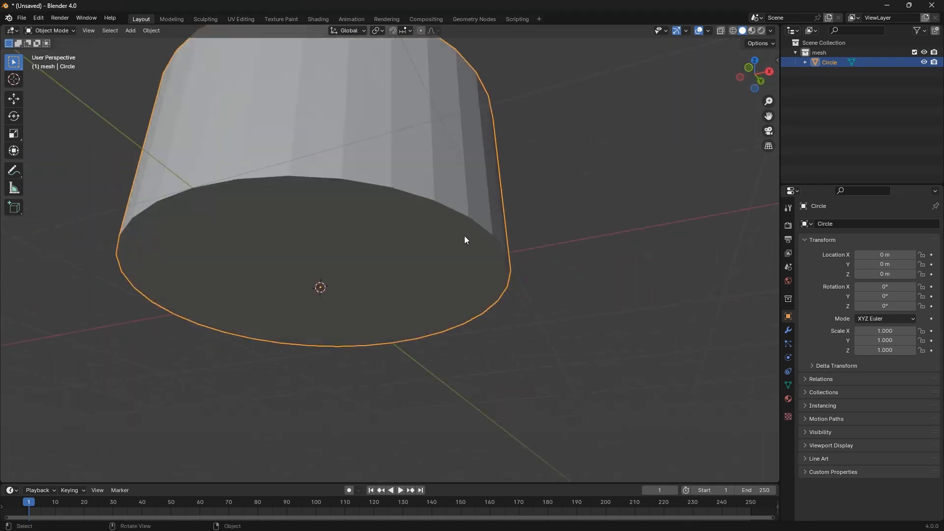
key(Tab)
scroll(472, 213, up, 2)
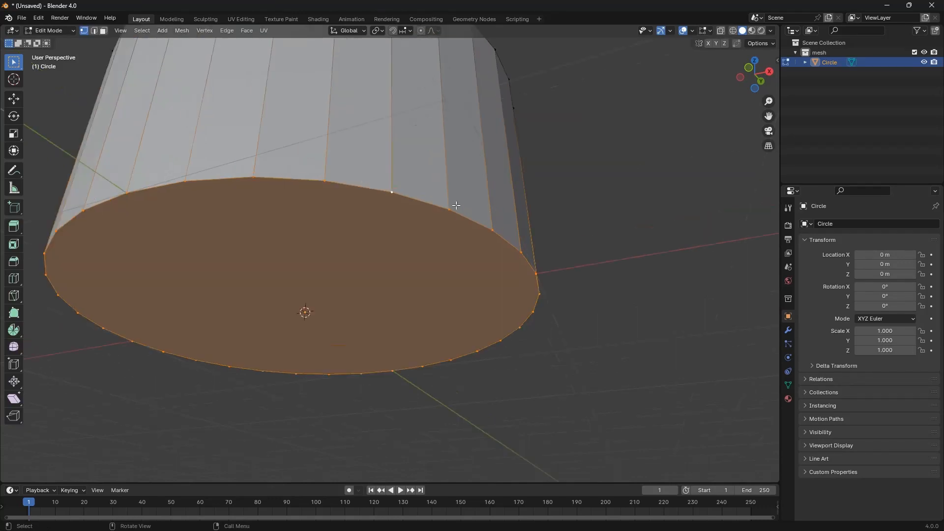
key(ctrl+b)
scroll(472, 200, up, 2)
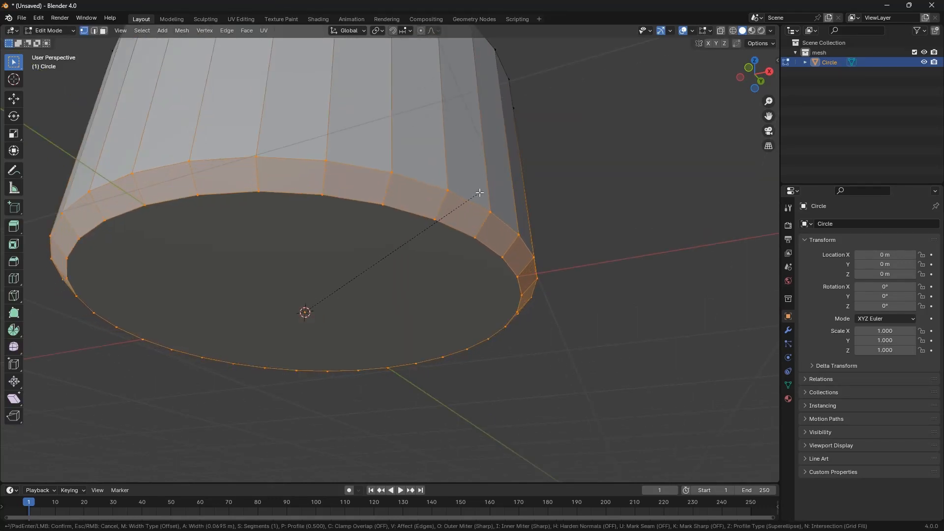
scroll(480, 192, up, 1)
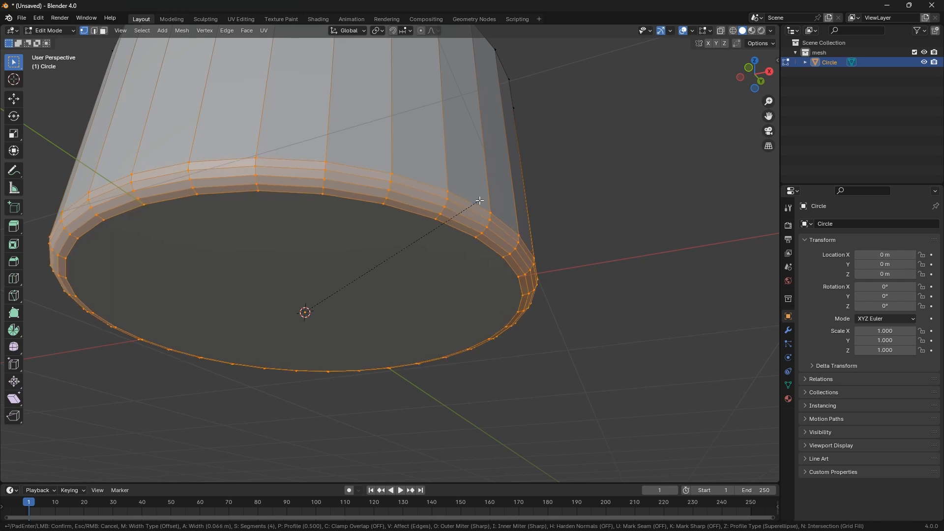
click(484, 206)
key(Tab)
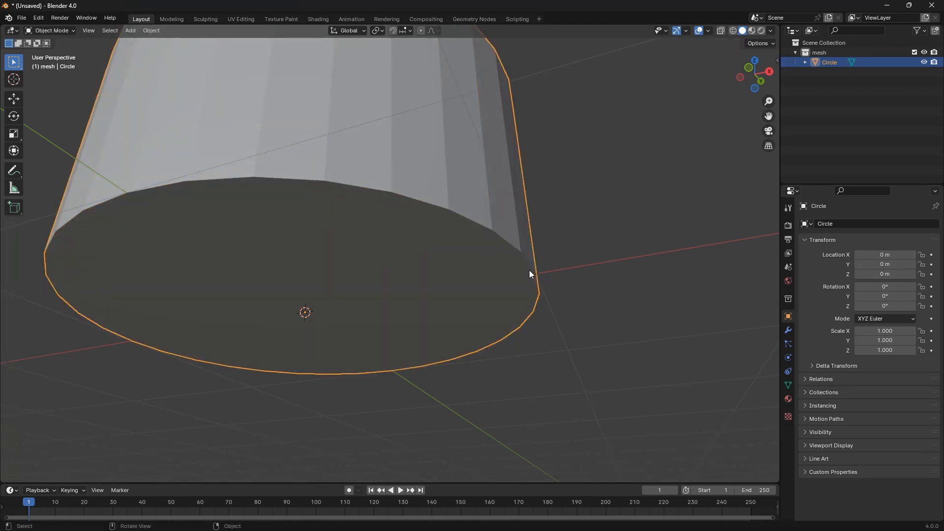
Apply the cylinder object's transform and return to editing its mesh
scroll(532, 268, down, 2)
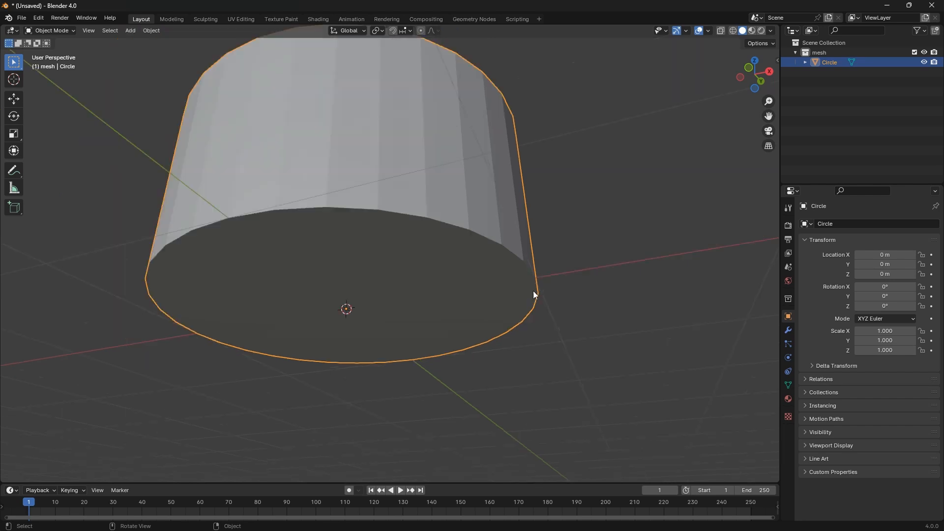
middle_drag(515, 258, 506, 271)
scroll(501, 271, up, 2)
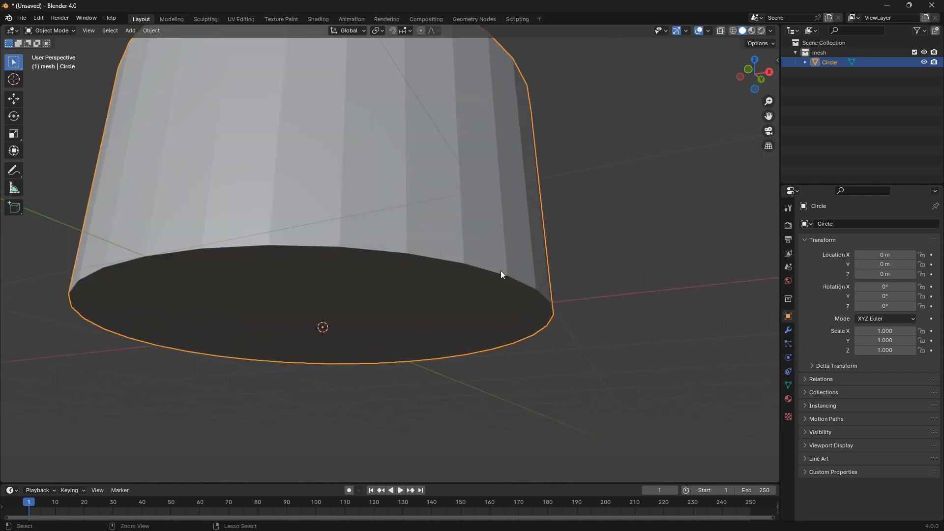
key(ctrl+a)
click(476, 288)
key(Tab)
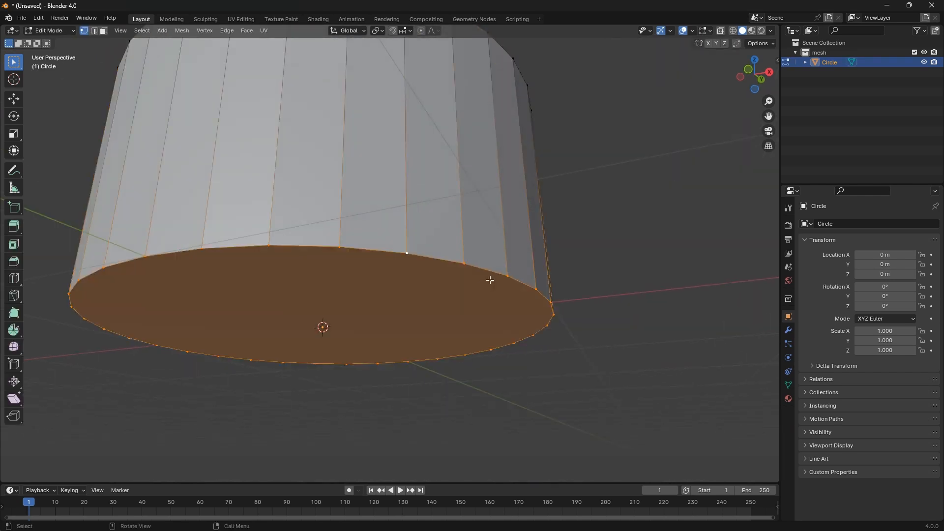
key(ctrl+b)
scroll(508, 274, up, 1)
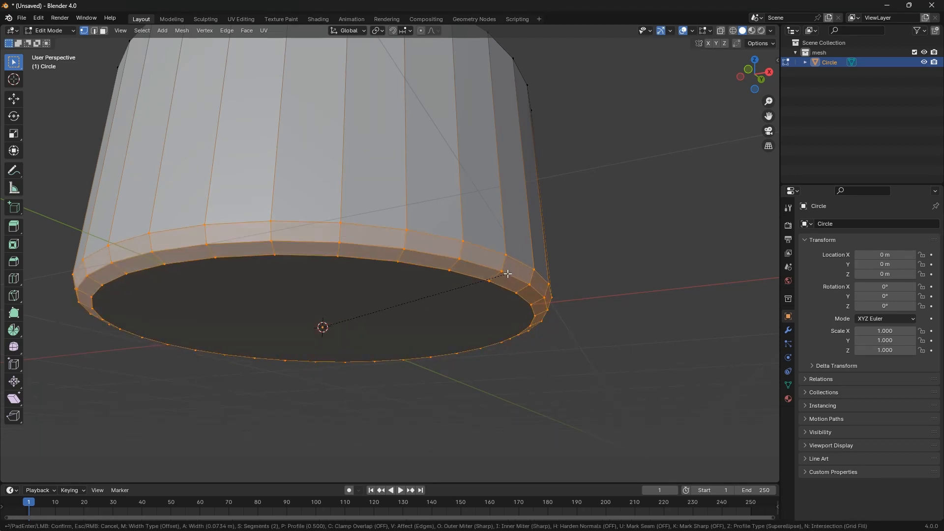
scroll(508, 273, up, 1)
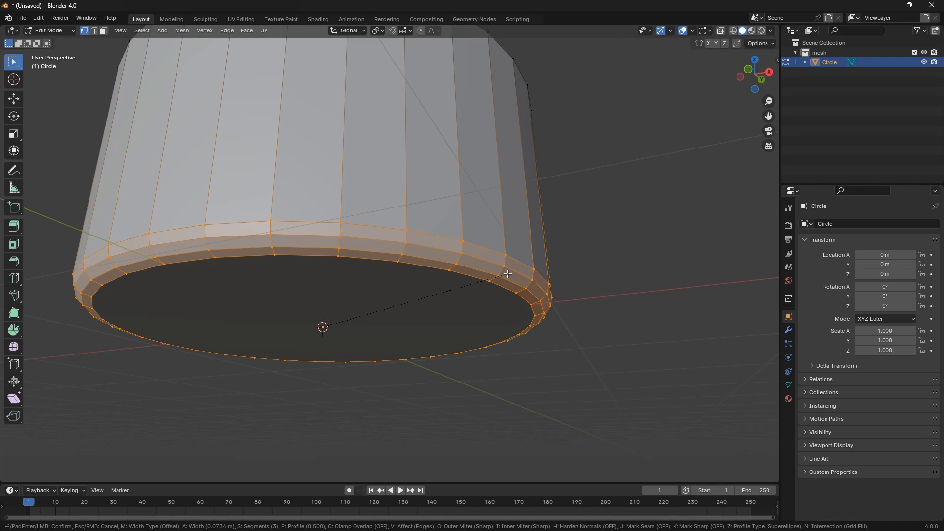
key(Escape)
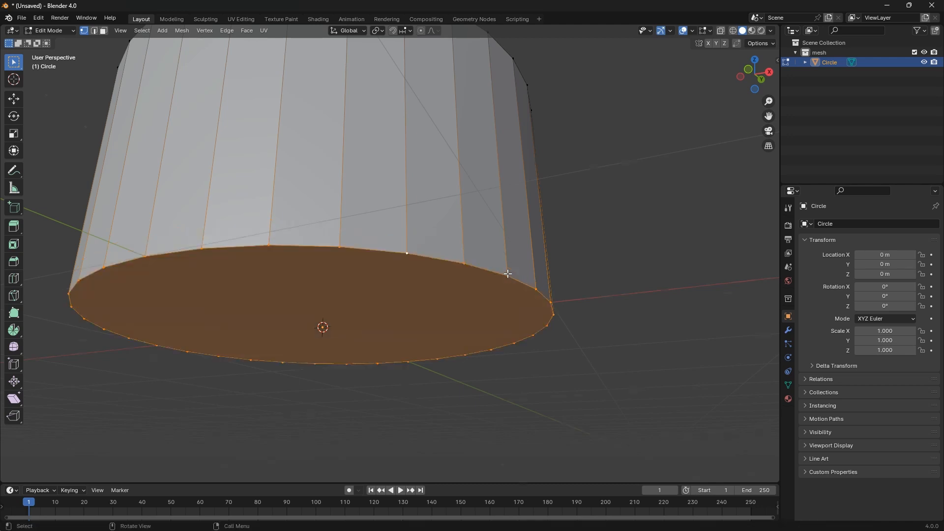
Bevel the bottom rim in front view with three segments and a width of about 0.038 m
key(KP_1)
scroll(537, 326, up, 6)
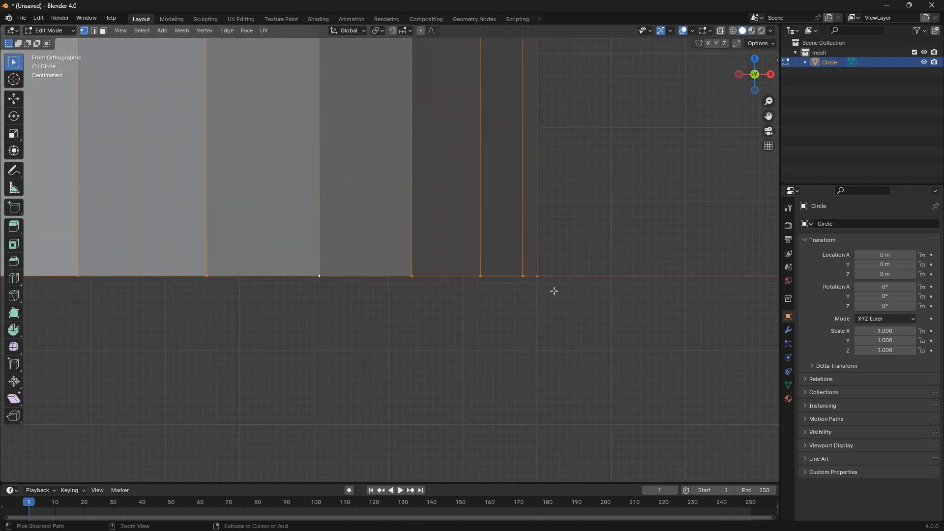
key(ctrl+b)
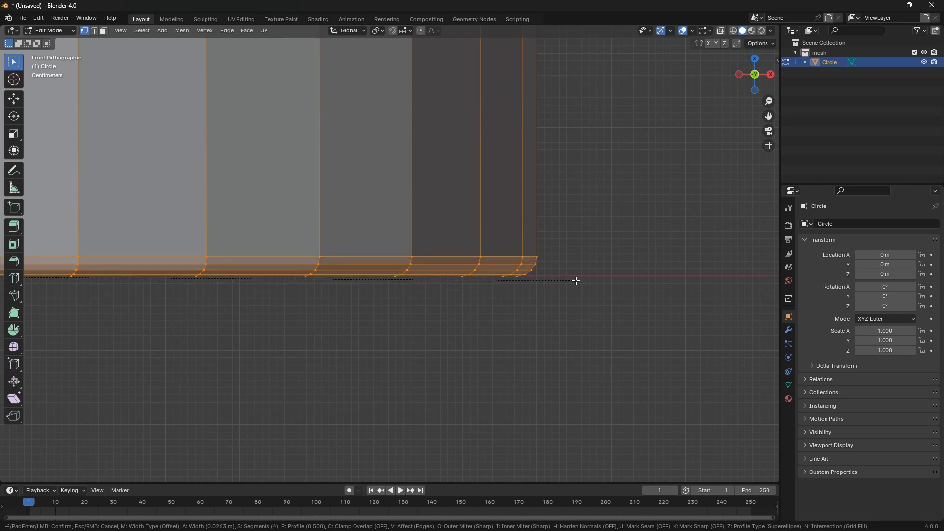
scroll(579, 280, down, 1)
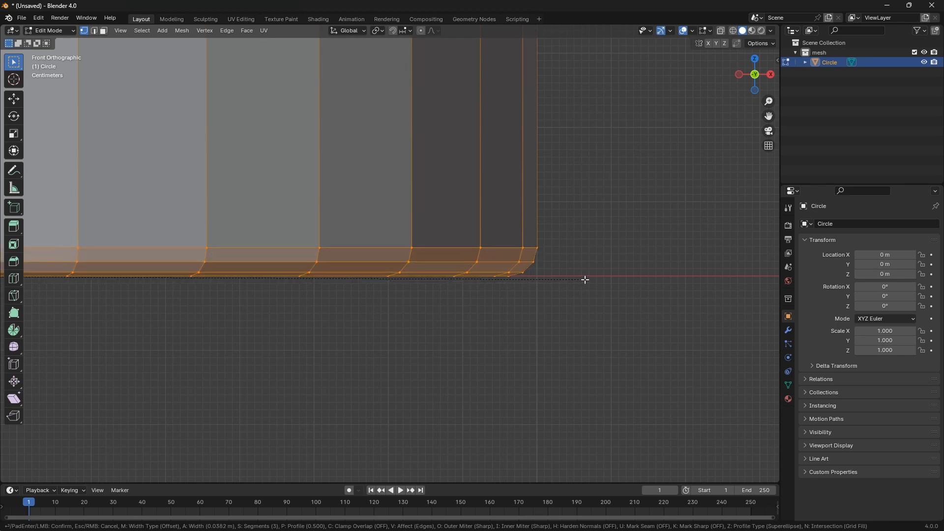
click(585, 280)
Select the container's whole top vertex ring with X-ray on and extrude it upward along Z by about 0.036 m
scroll(474, 343, down, 7)
scroll(452, 305, up, 3)
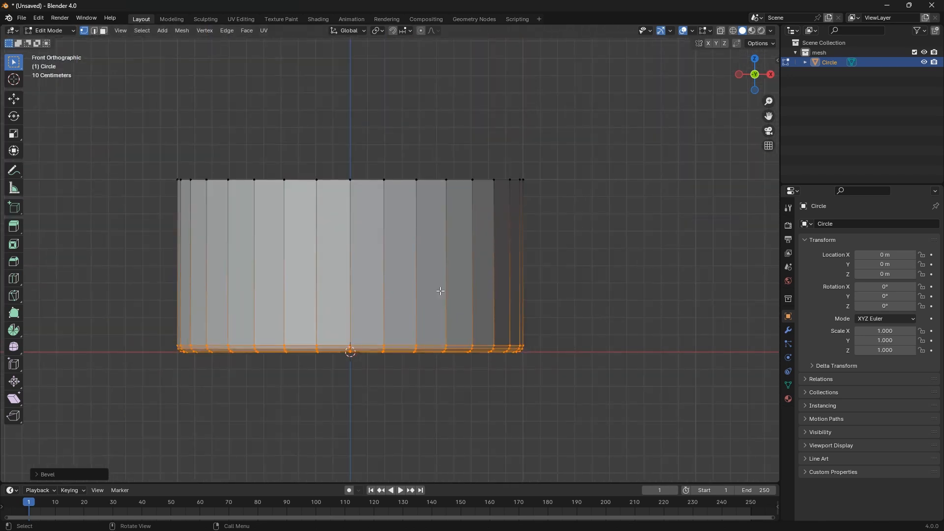
drag(122, 149, 614, 217)
click(721, 33)
drag(148, 89, 676, 220)
scroll(300, 203, up, 1)
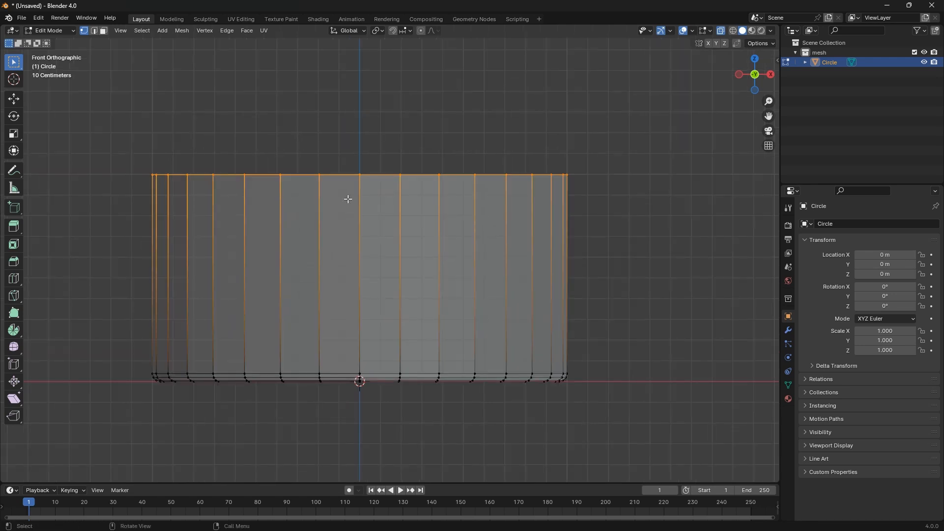
key(g)
key(z)
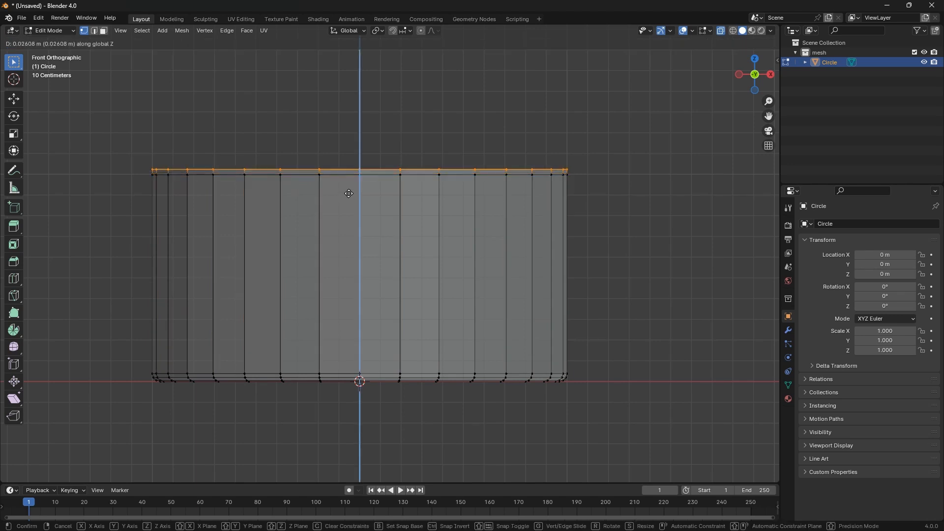
key(z)
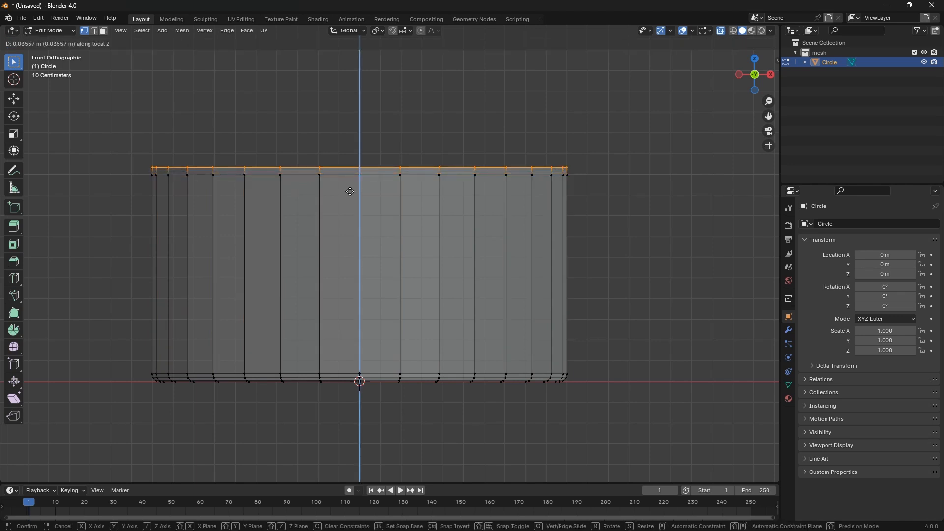
click(350, 191)
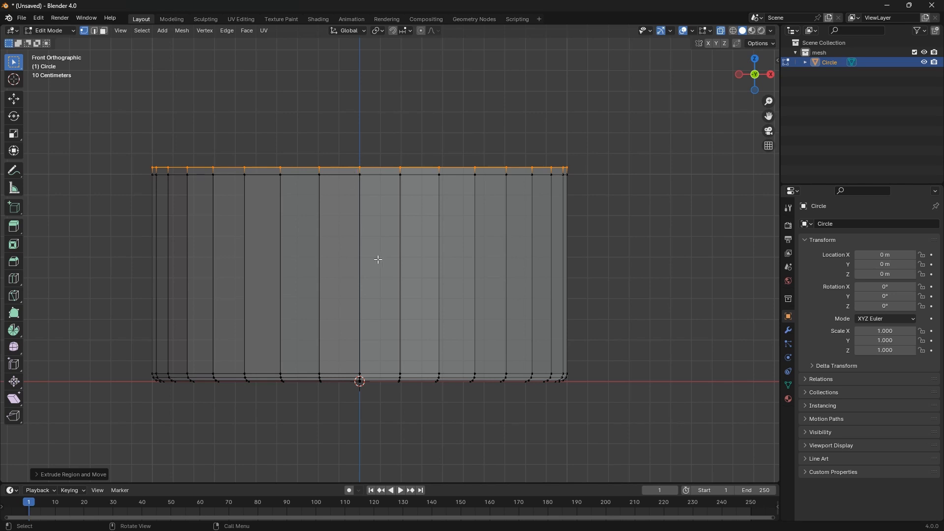
Extrude the top ring upward again by about 0.067 m and turn X-ray off
scroll(375, 216, down, 2)
scroll(376, 217, up, 3)
key(e)
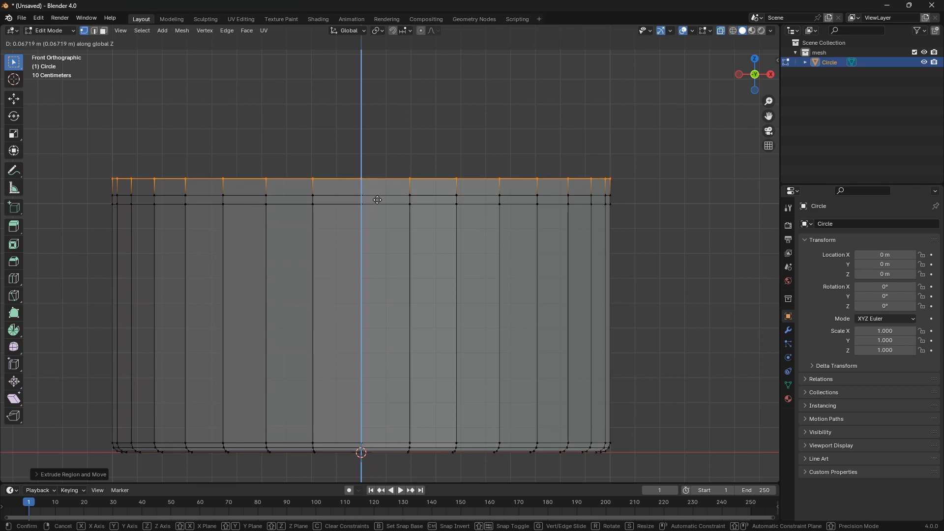
click(378, 200)
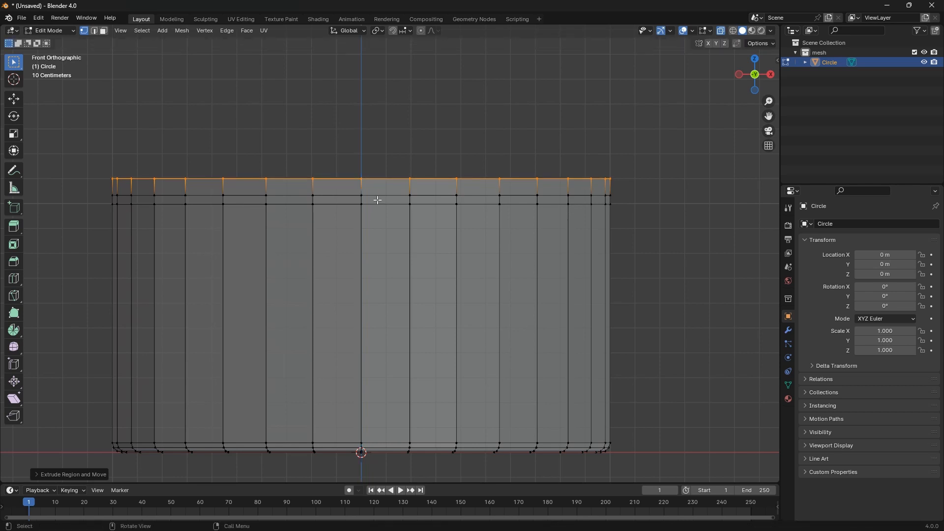
click(721, 31)
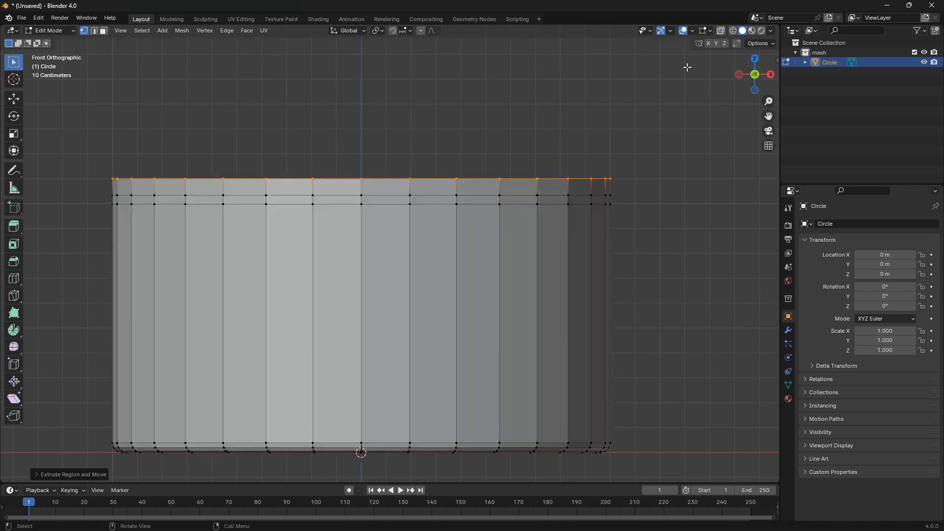
scroll(585, 223, down, 3)
middle_drag(618, 217, 604, 232)
scroll(594, 221, up, 6)
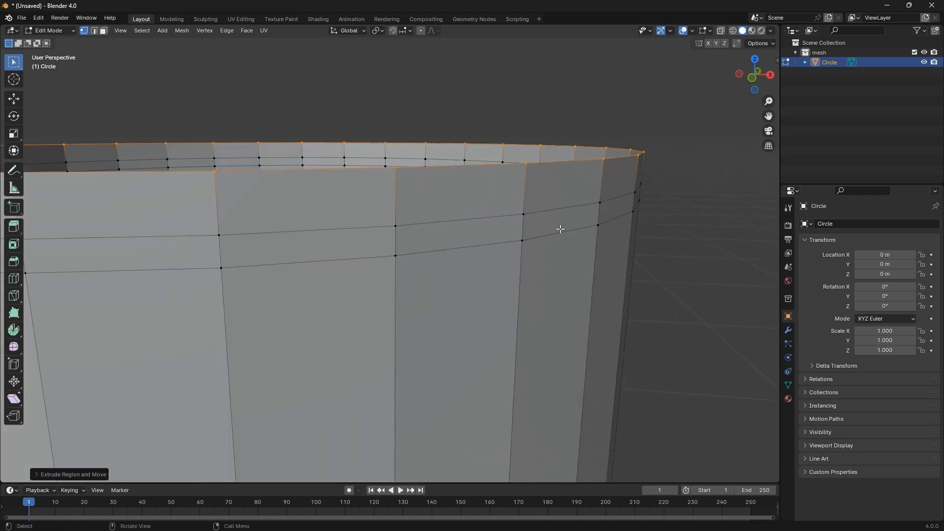
key(e)
key(s)
click(526, 234)
key(ctrl+KP_Add)
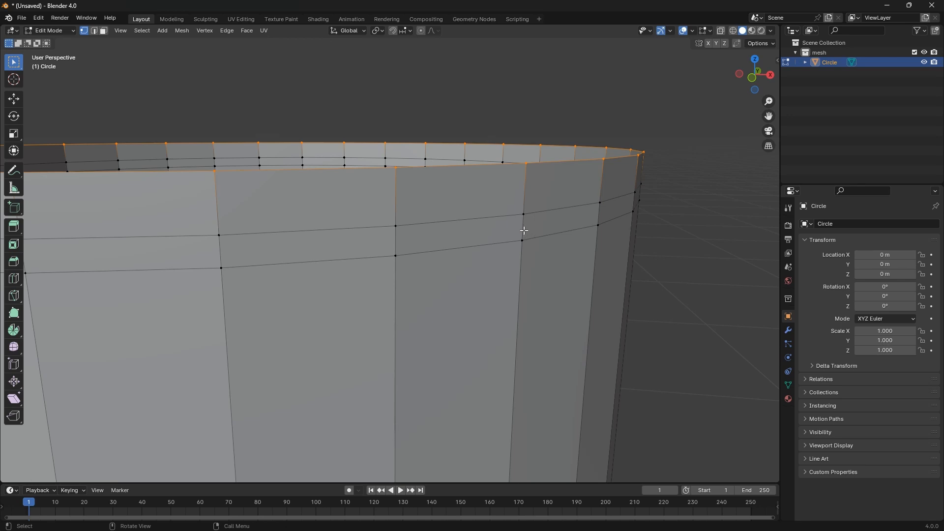
Select the narrow face ring below the rim and extrude it inward along its normals by about 0.03 m
key(3)
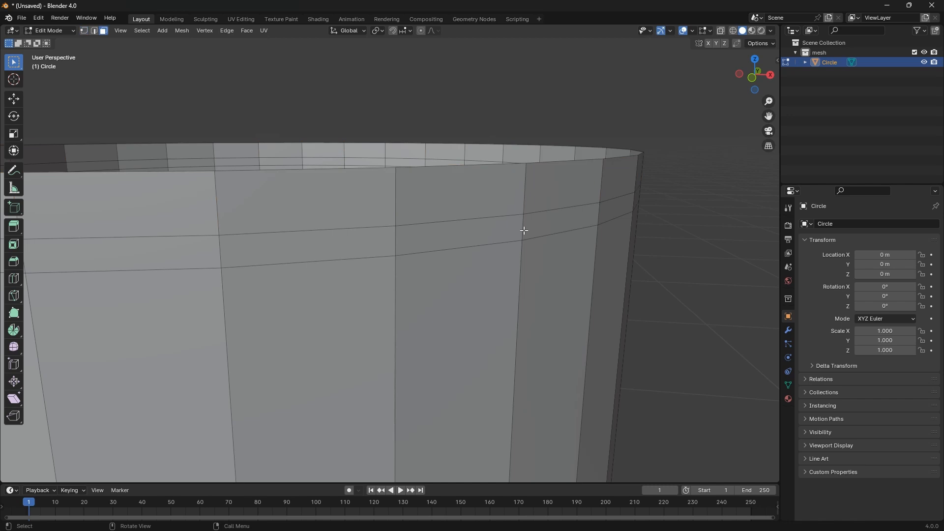
click(523, 229)
alt+click(522, 228)
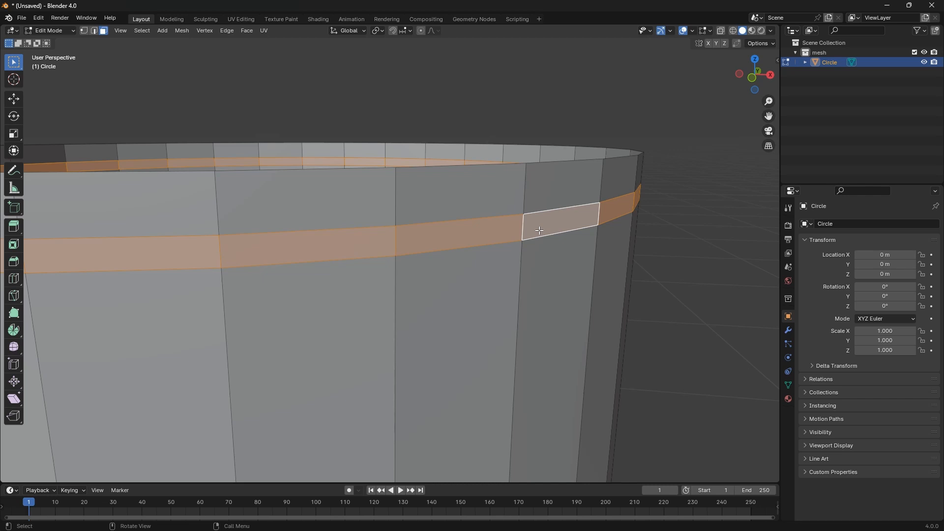
key(alt+e)
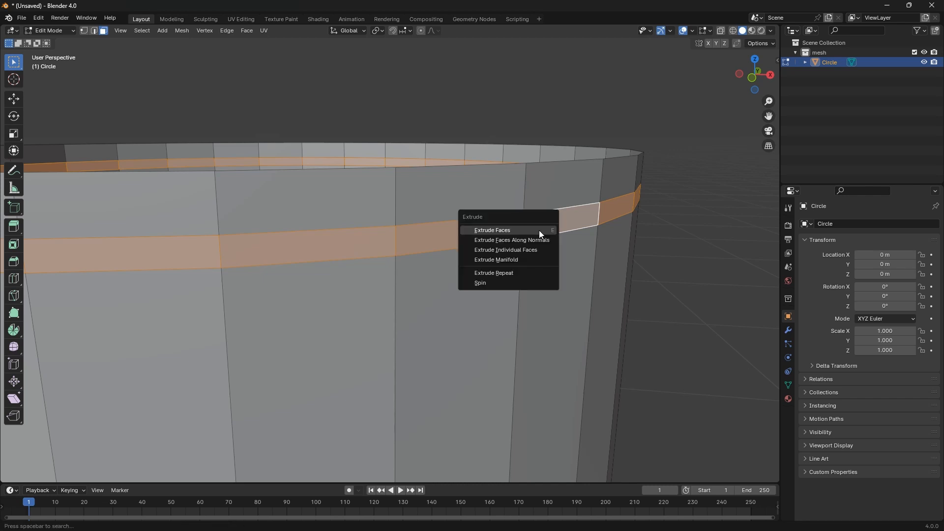
click(536, 241)
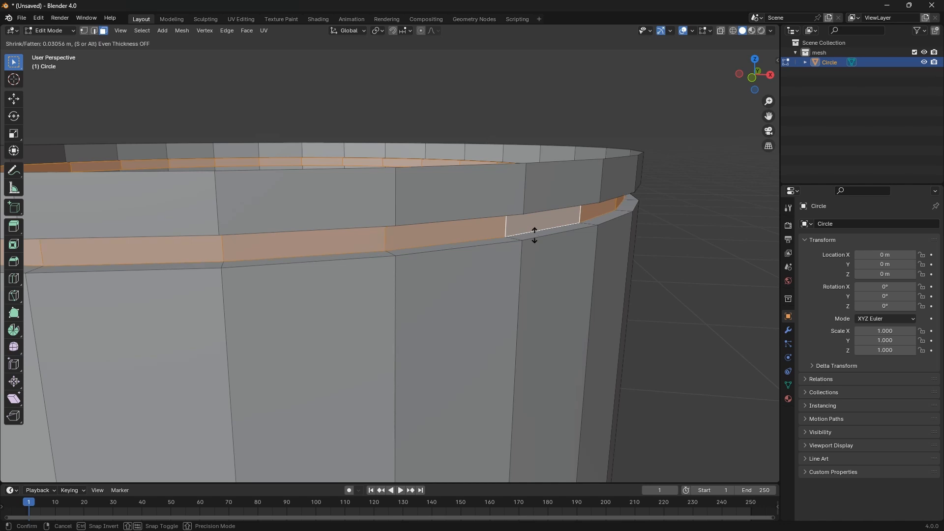
click(534, 236)
Select the topmost edge loop, extrude it and scale it inward to about 0.93 to form the rim's flat top
scroll(549, 280, down, 4)
scroll(548, 252, up, 3)
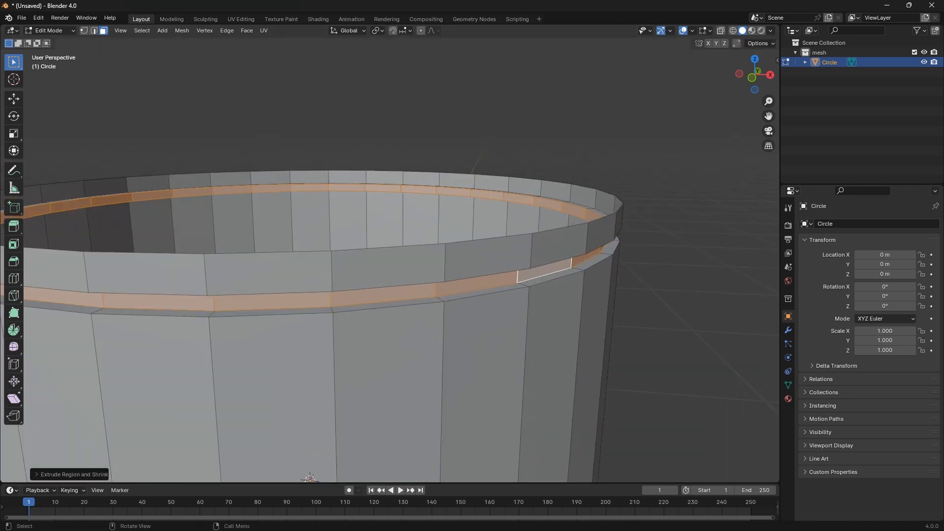
click(551, 231)
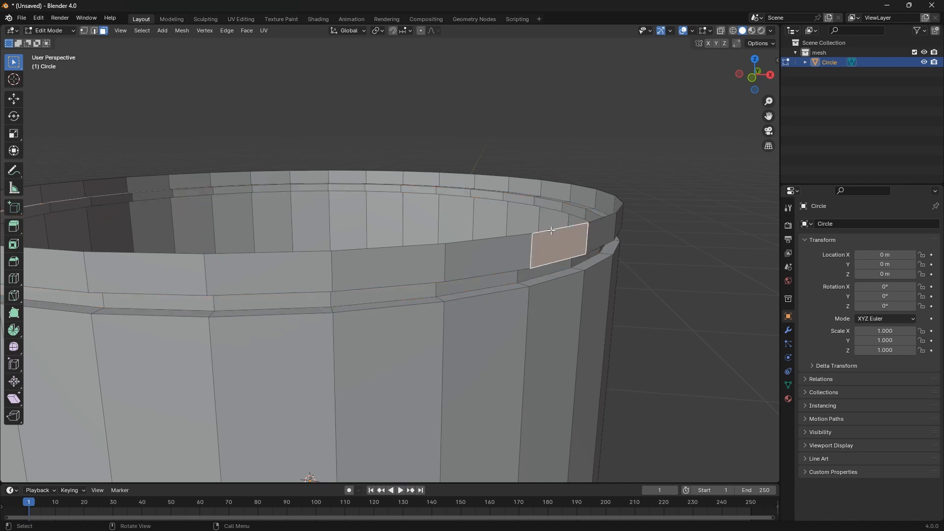
alt+click(551, 230)
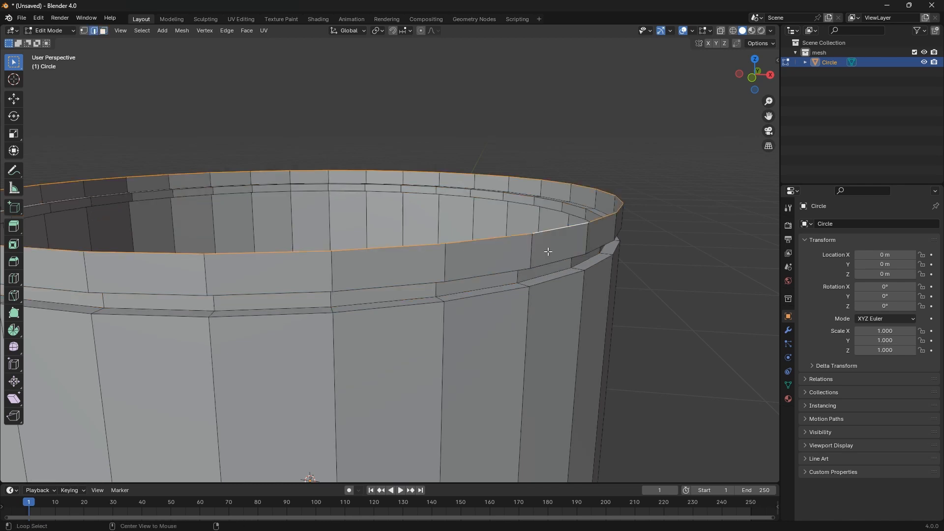
scroll(549, 264, down, 4)
scroll(548, 268, up, 4)
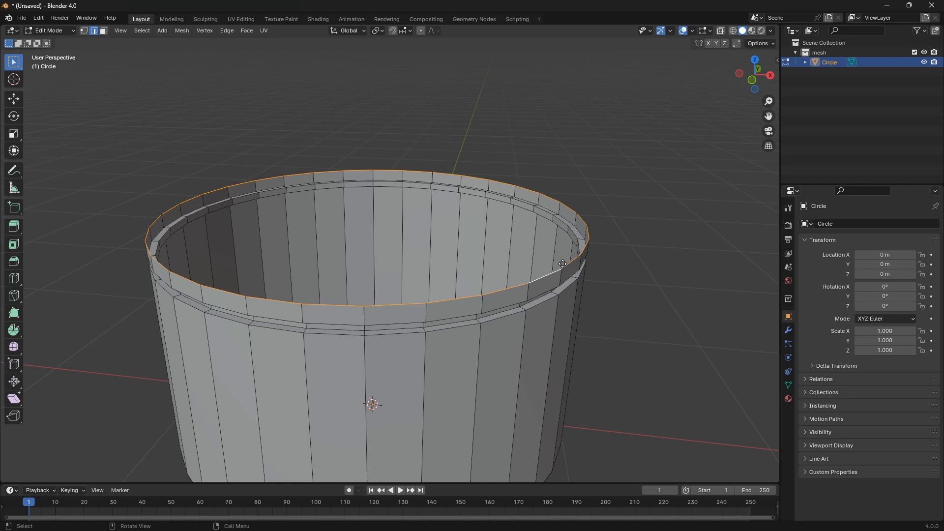
key(s)
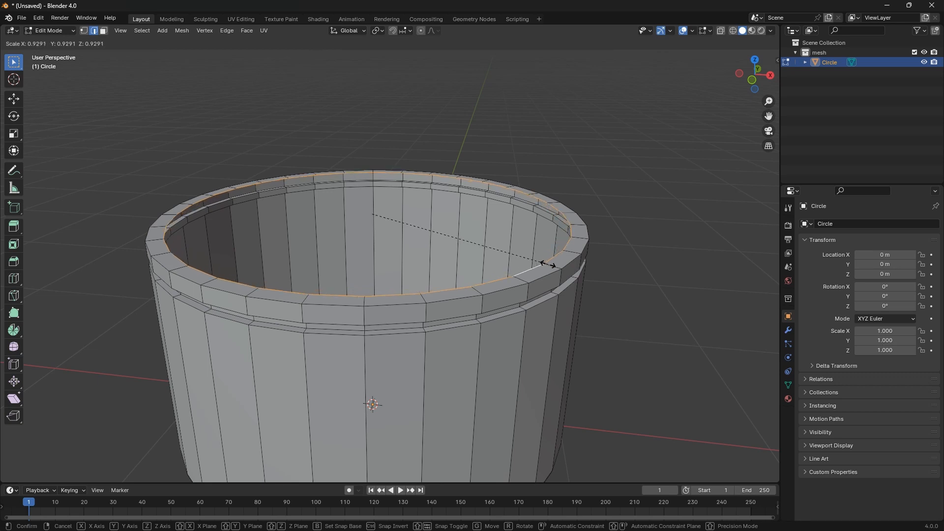
click(549, 265)
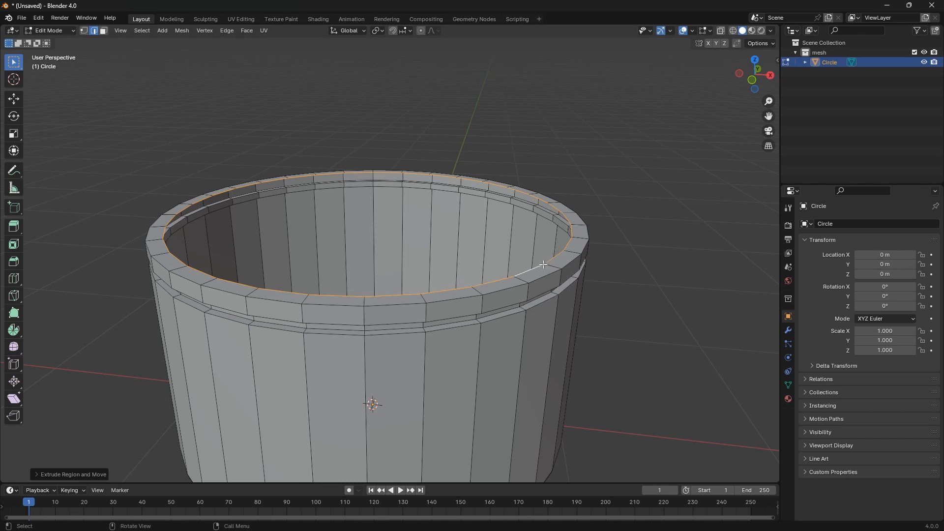
Duplicate the rim's inner edge loop in place and separate the copy into its own object
key(g)
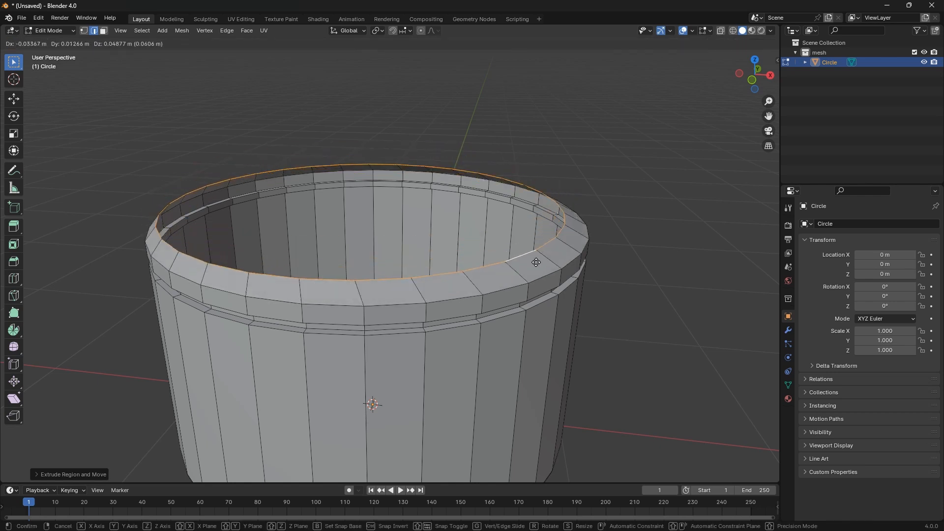
right_click(531, 270)
key(g)
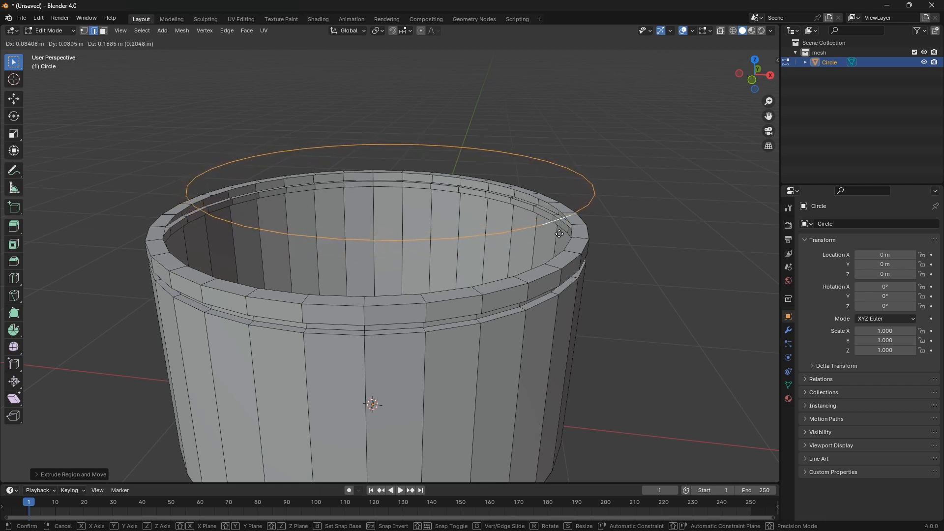
right_click(546, 256)
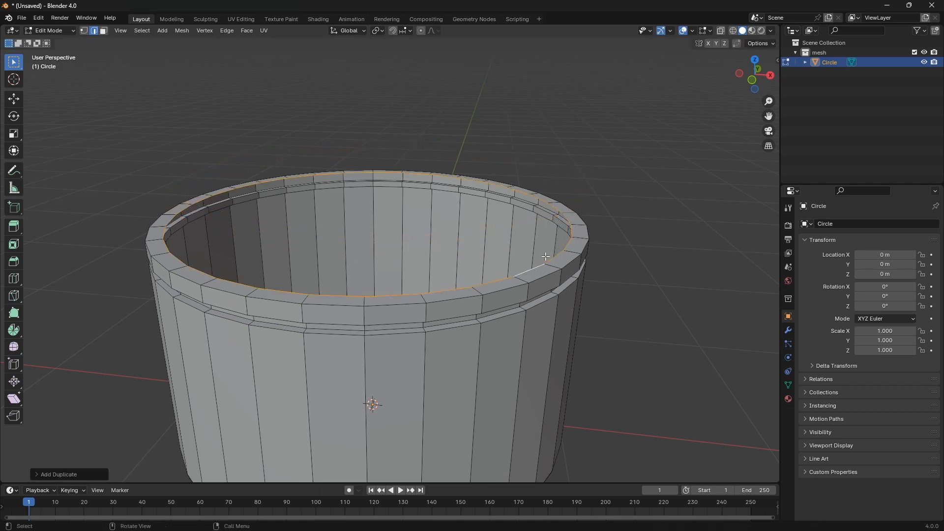
key(p)
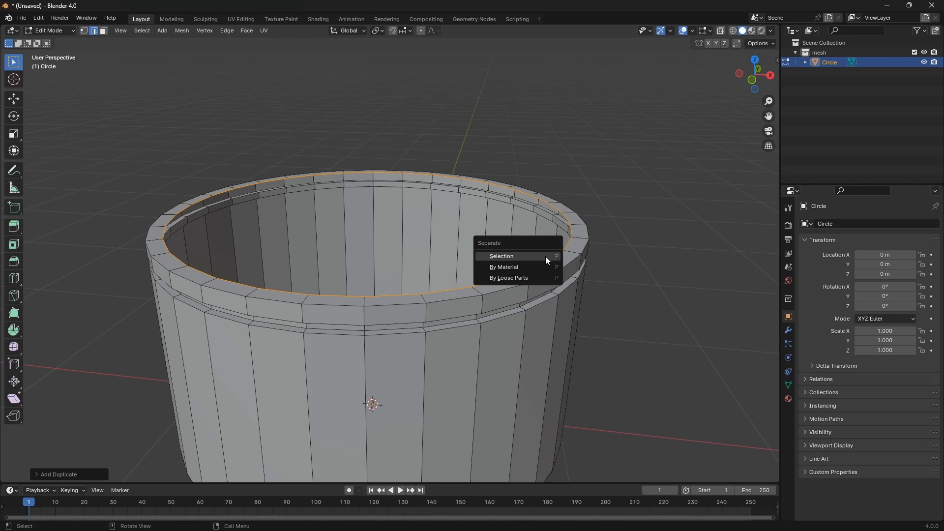
click(547, 256)
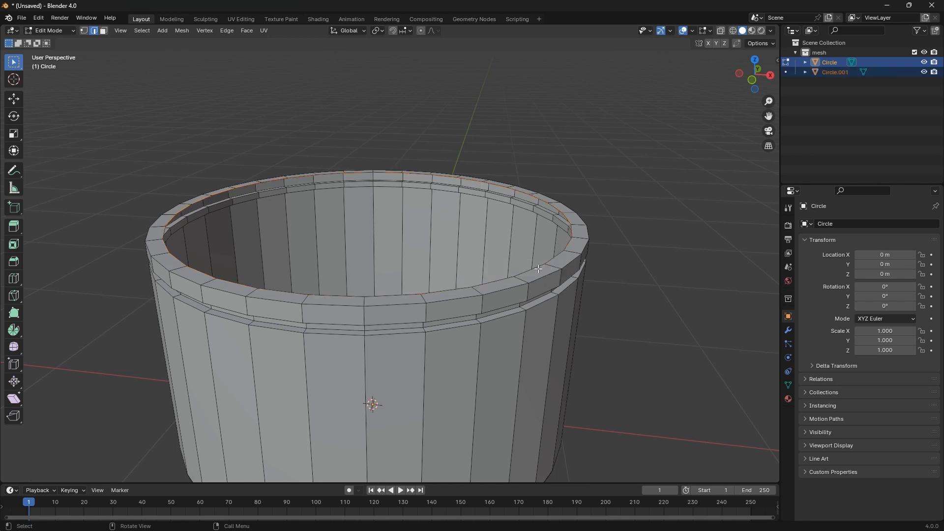
Return to Object Mode and rename the container object to BASE
key(Tab)
click(542, 265)
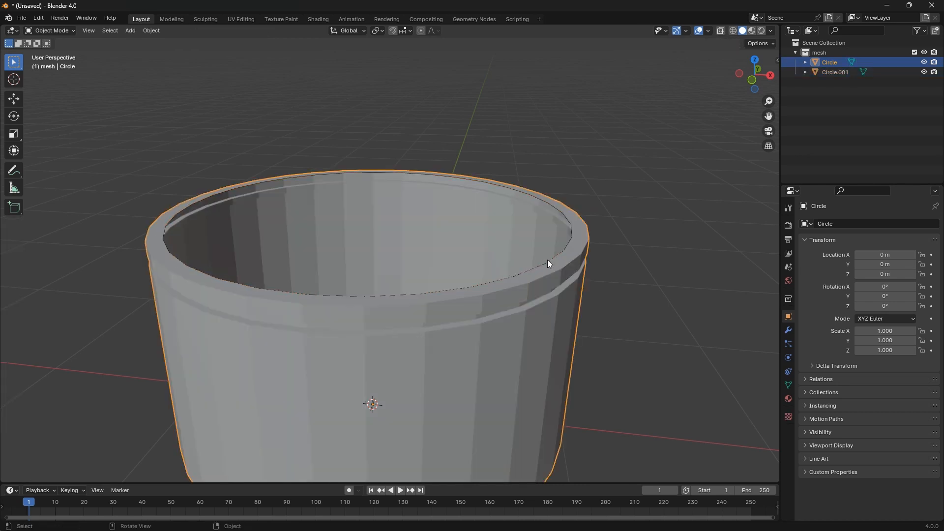
double_click(835, 62)
key(ctrl+BackSpace)
text(BASE)
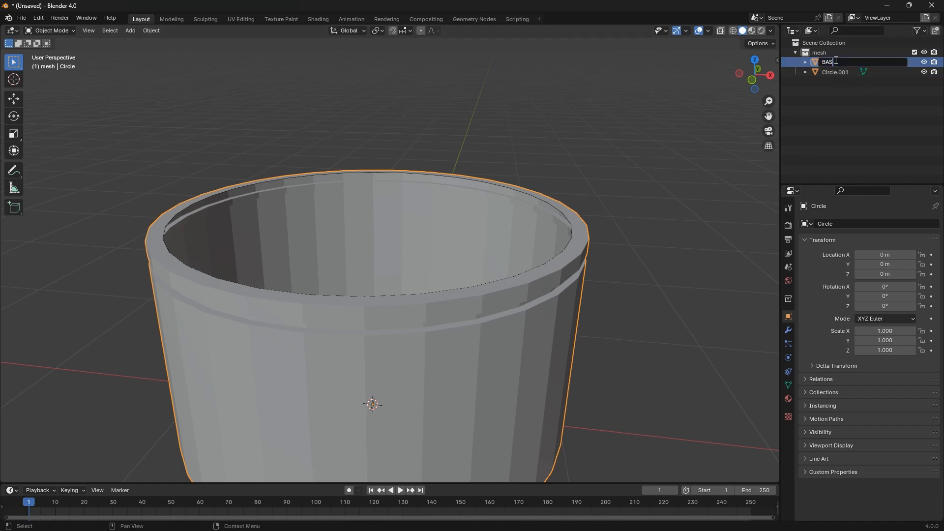
key(Return)
Rename the separated edge ring object to BULD
double_click(836, 72)
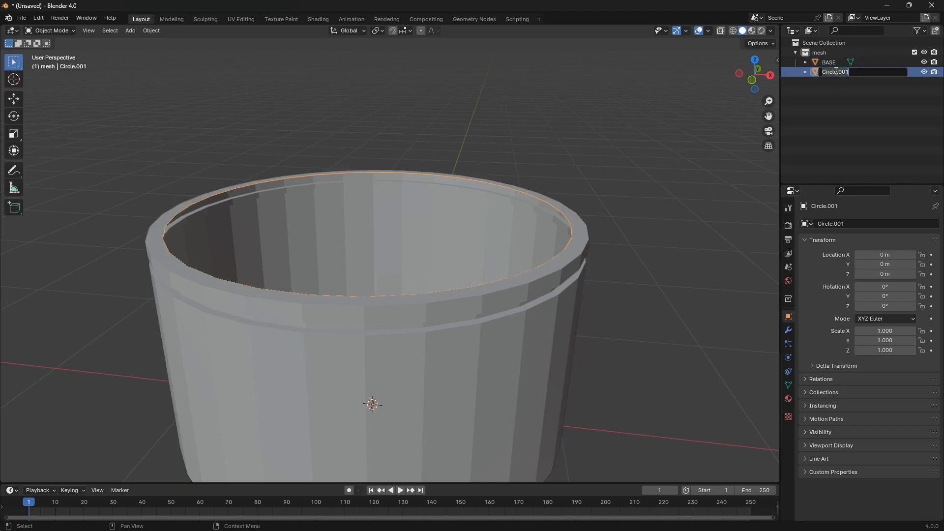
key(ctrl+BackSpace)
text(BULD)
key(Return)
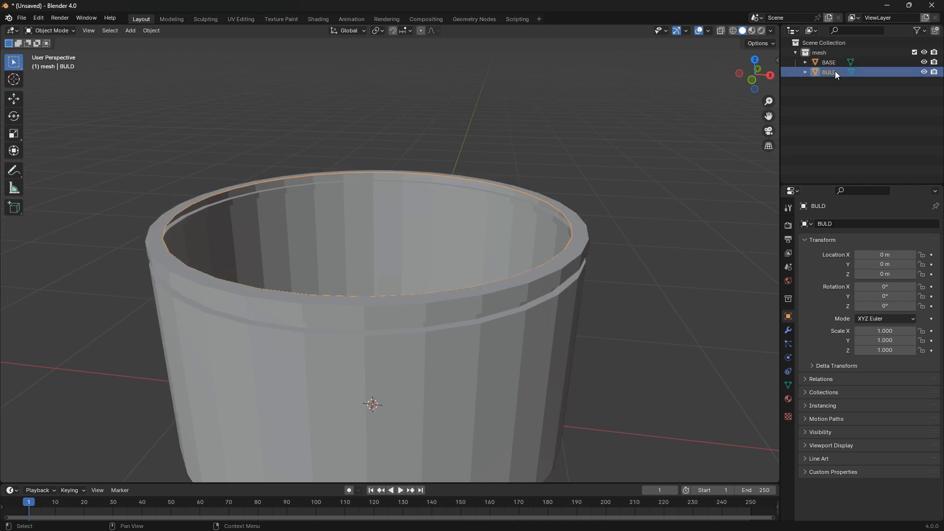
Set the BULD ring's origin to its geometry
key(Tab)
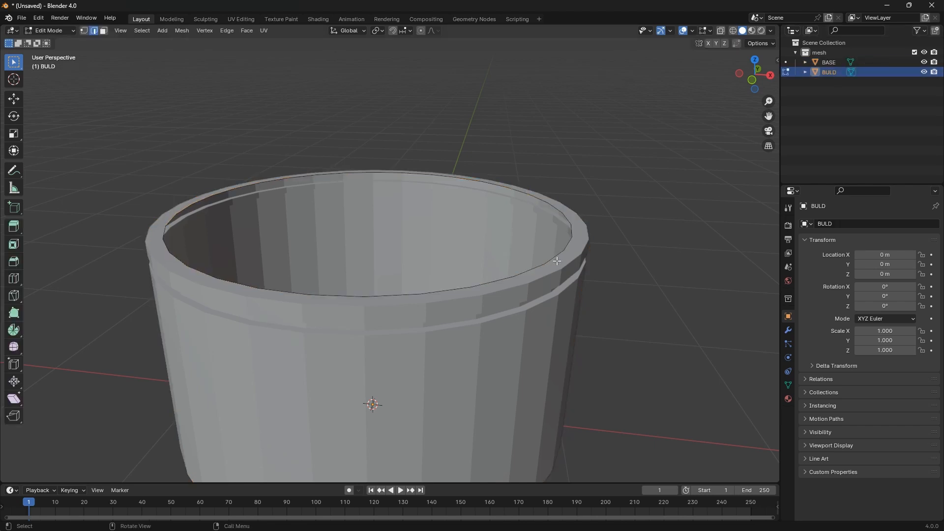
key(Tab)
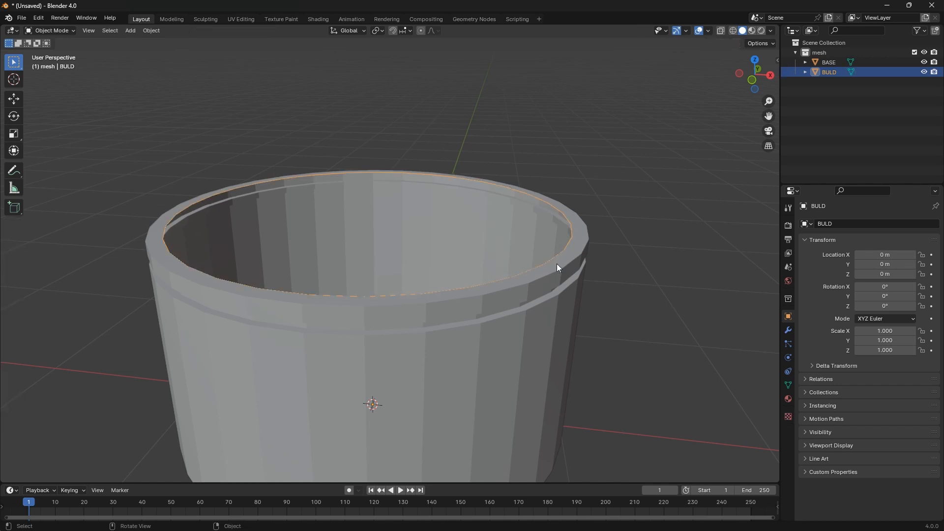
click(151, 31)
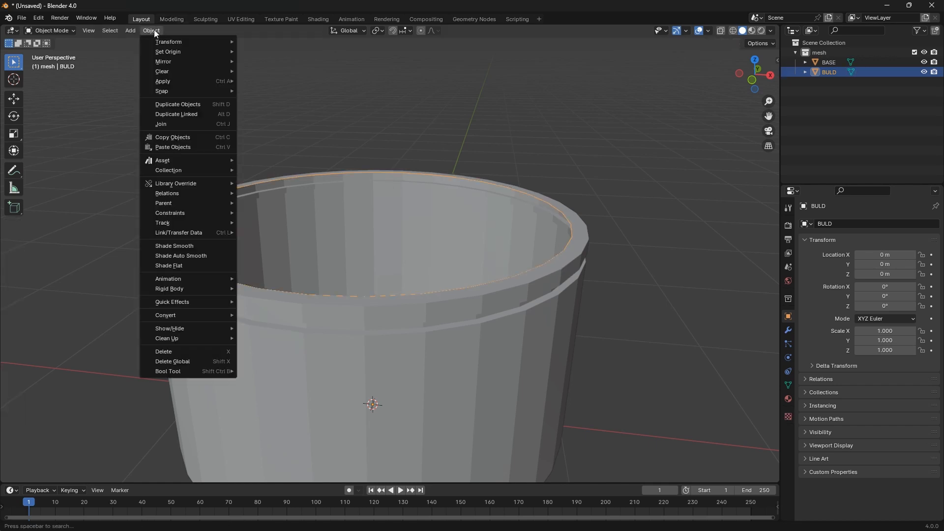
mouse_move(184, 51)
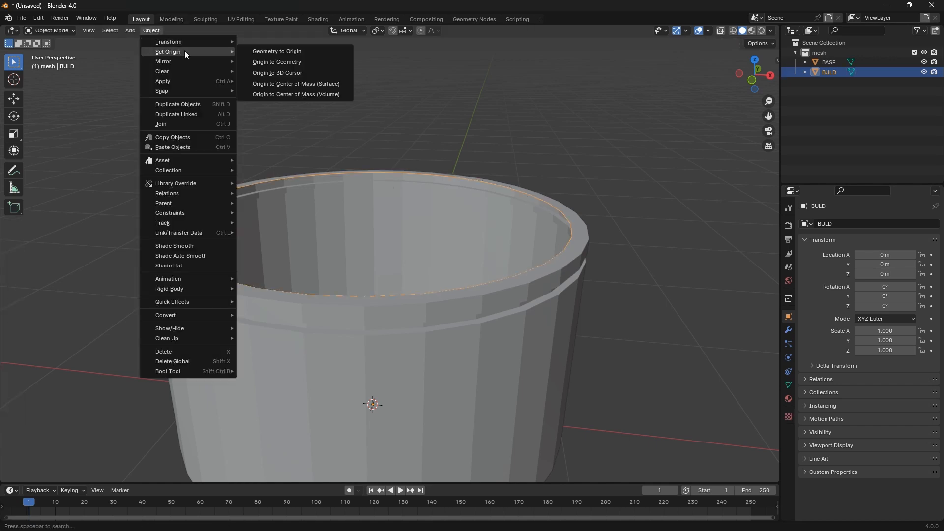
click(284, 63)
Scale the BULD ring up to about 1.052 and start editing its mesh
key(s)
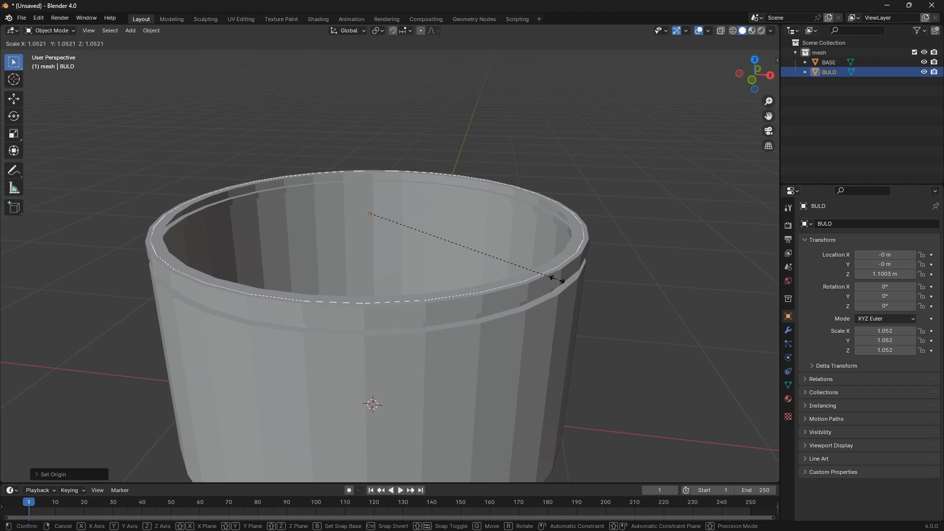
click(556, 279)
key(Tab)
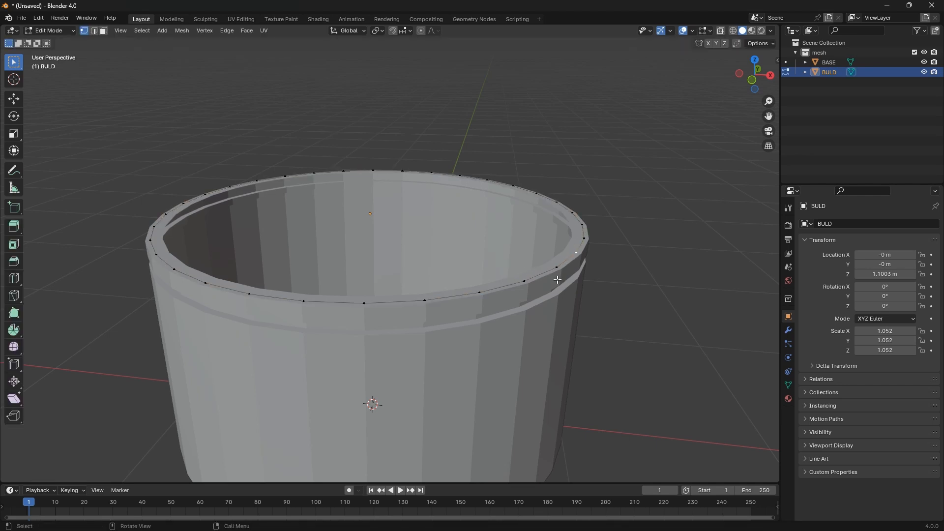
key(z)
key(Escape)
key(z)
key(Escape)
Extrude the BULD ring's edge loop straight up along Z to form a tall cylindrical wall
alt+click(557, 280)
key(g)
key(z)
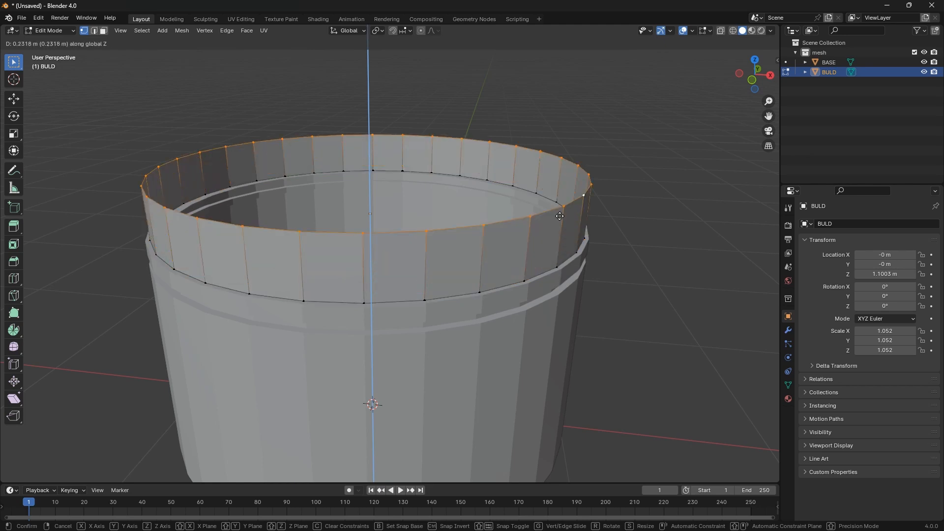
click(553, 128)
scroll(508, 233, down, 6)
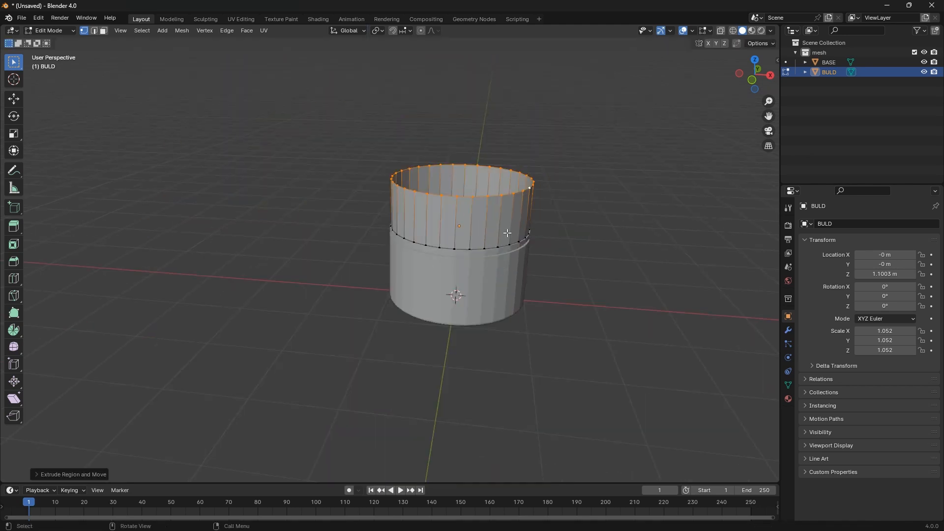
Raise the top edge loop of the BULD wall by about 0.19 m along Z in the front view
key(KP_1)
scroll(509, 202, up, 3)
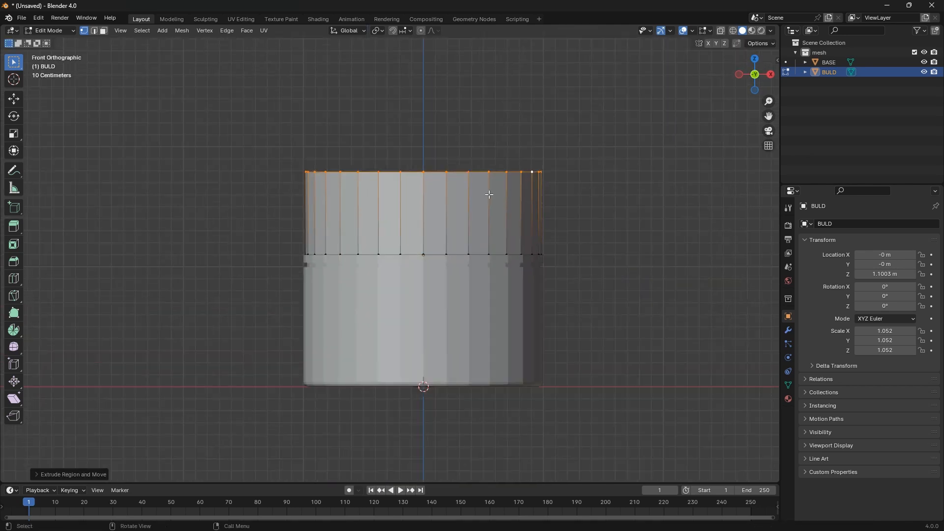
key(s)
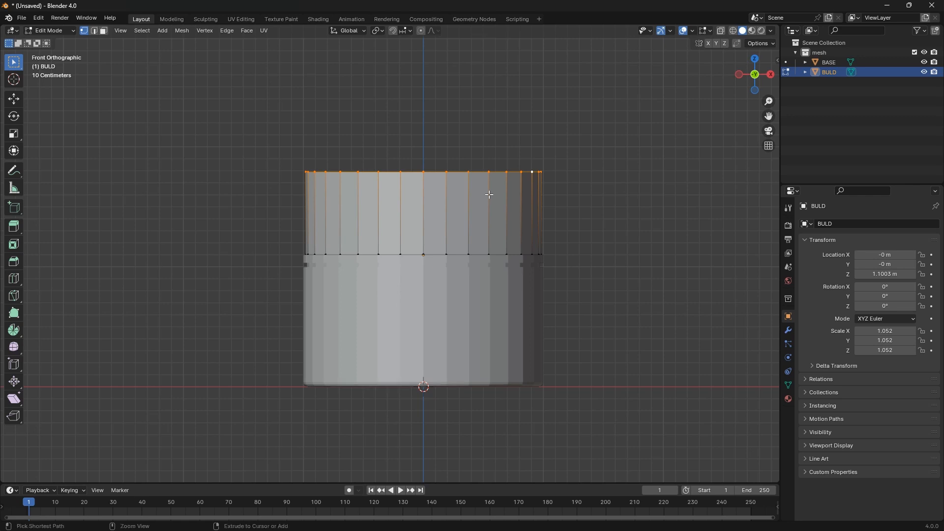
key(g)
key(z)
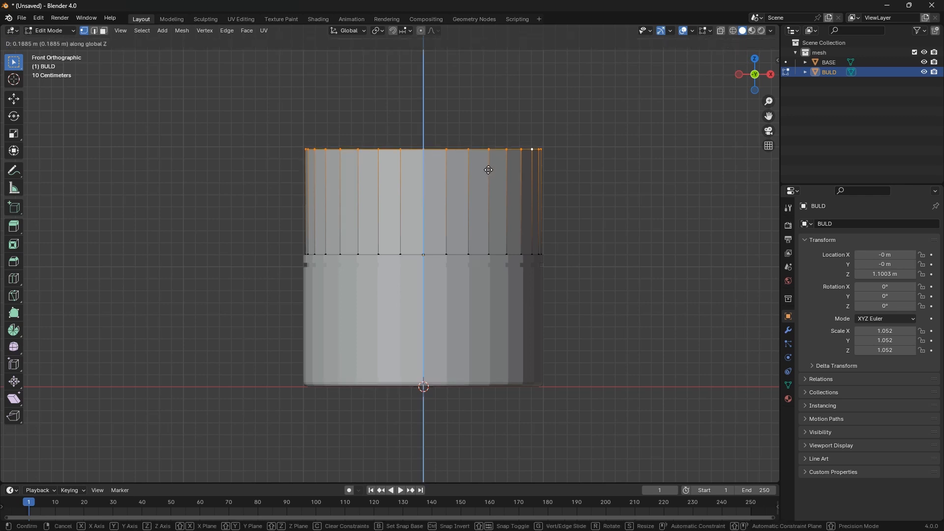
click(489, 169)
Fill the open top of BULD with a face and switch to edge selection
middle_drag(488, 168, 457, 229)
scroll(456, 228, up, 5)
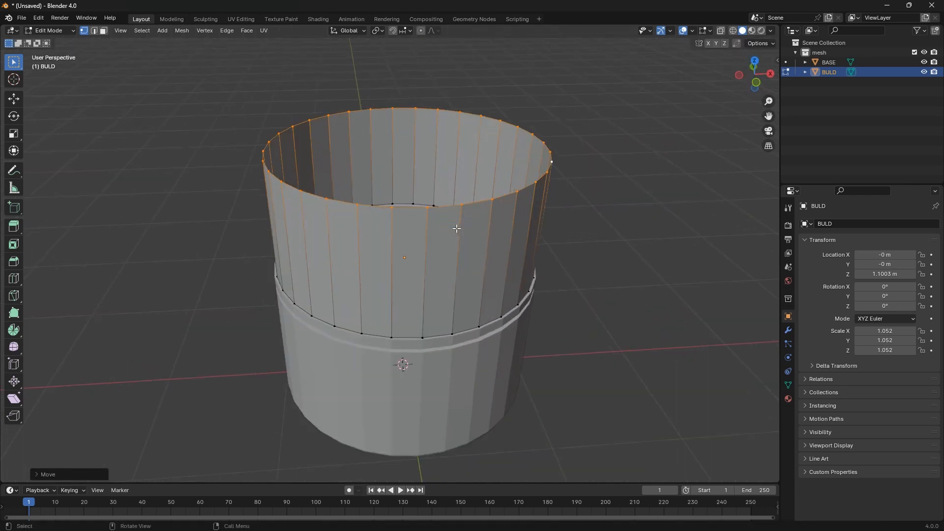
key(f)
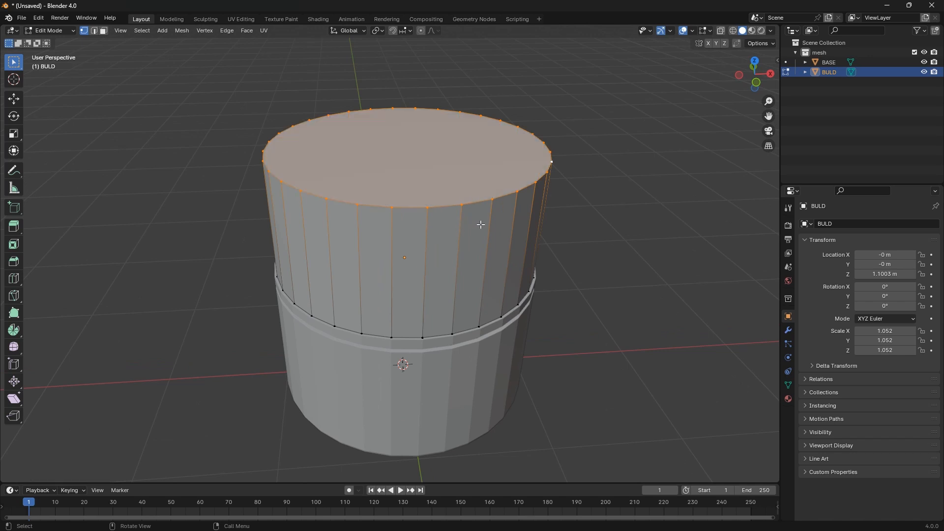
key(2)
click(455, 207)
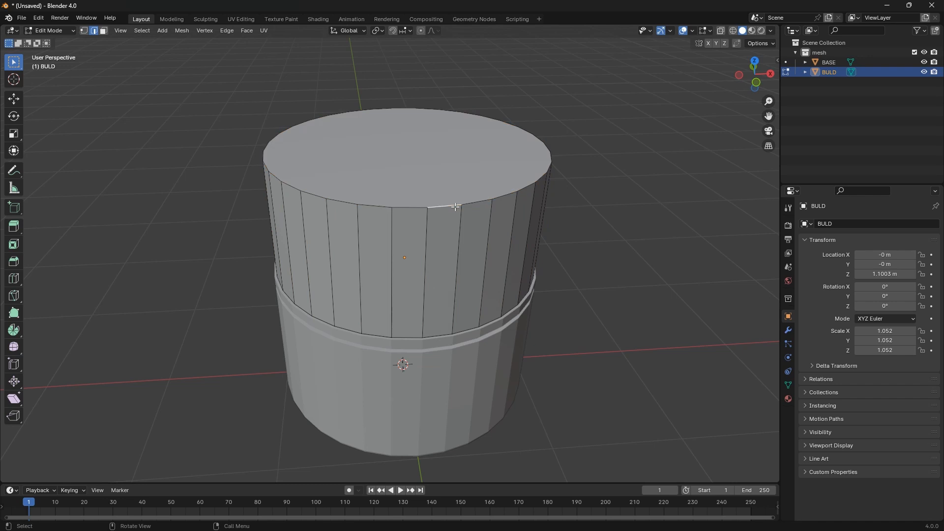
alt+click(454, 207)
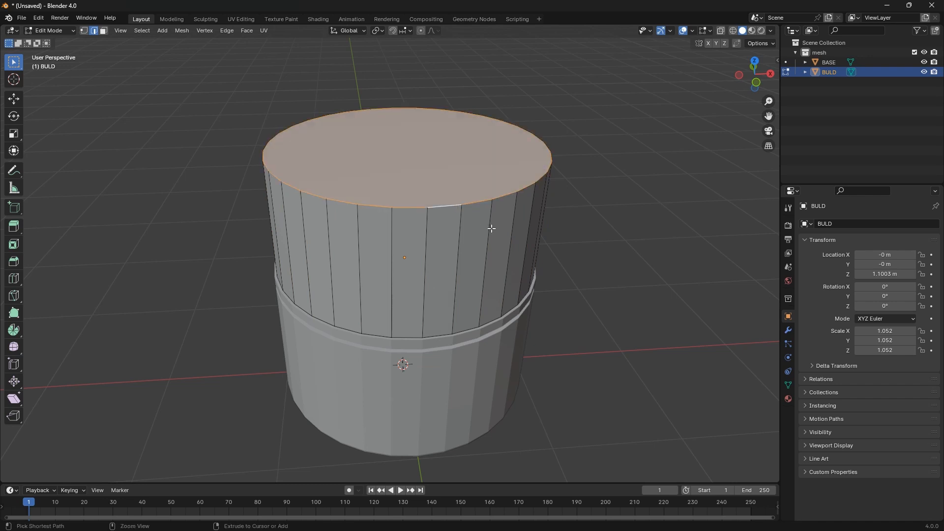
key(ctrl+b)
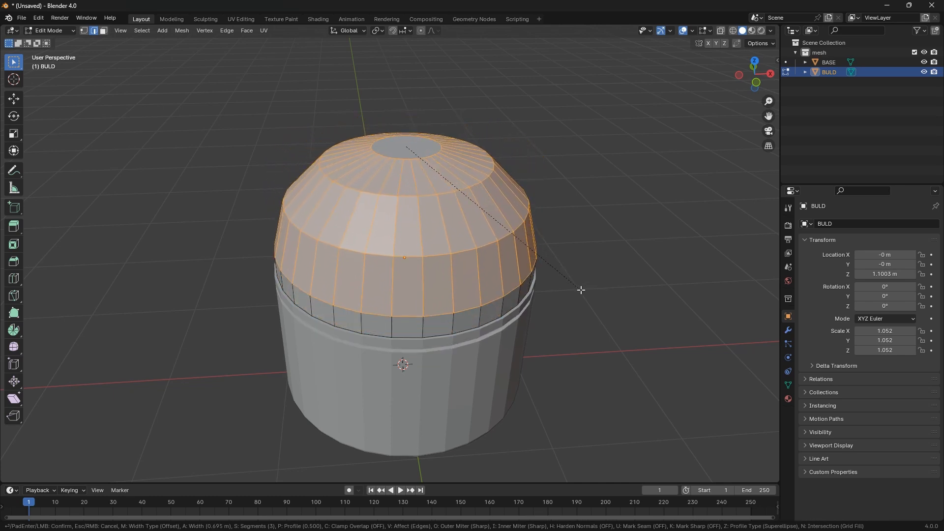
right_click(560, 295)
Select BULD's bottom edge loop and isolate the object in local view, seen from below
middle_drag(506, 284, 491, 299)
scroll(481, 250, up, 4)
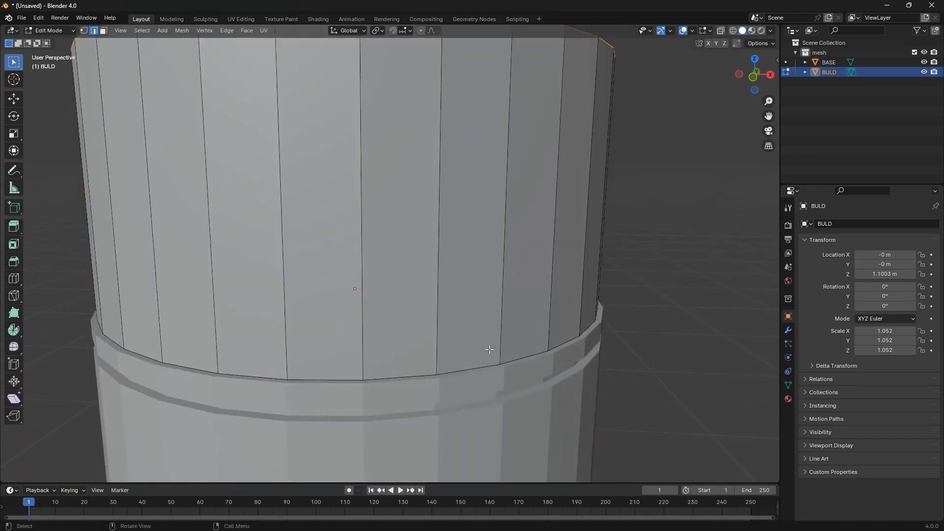
click(515, 359)
alt+click(515, 360)
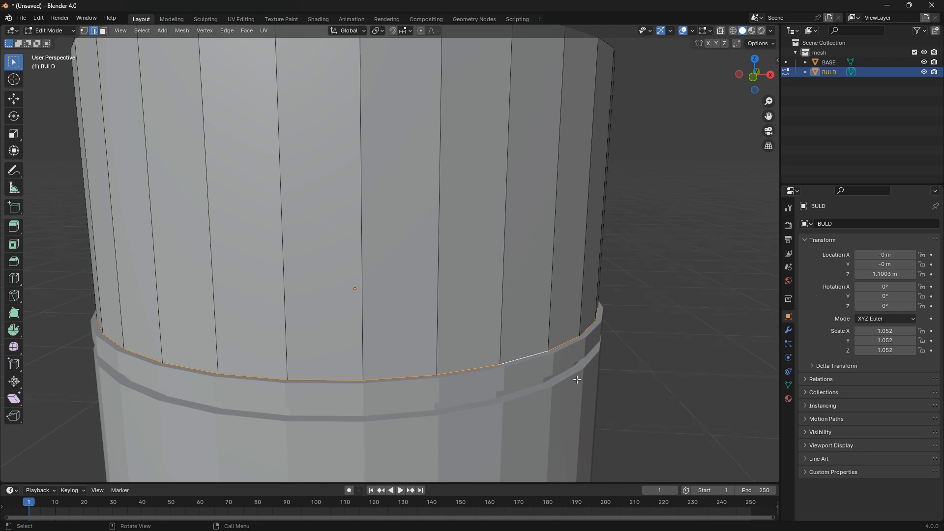
scroll(577, 379, down, 3)
middle_drag(556, 355, 590, 301)
scroll(567, 328, up, 1)
key(KP_Divide)
scroll(579, 299, up, 2)
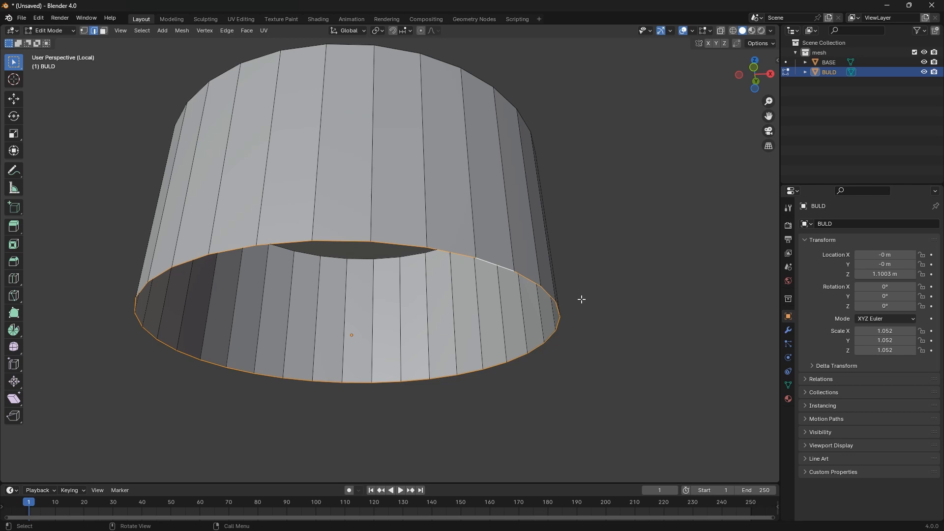
Extrude the bottom edge loop in place and scale it inward to form a narrow flat lip
key(e)
right_click(582, 300)
key(s)
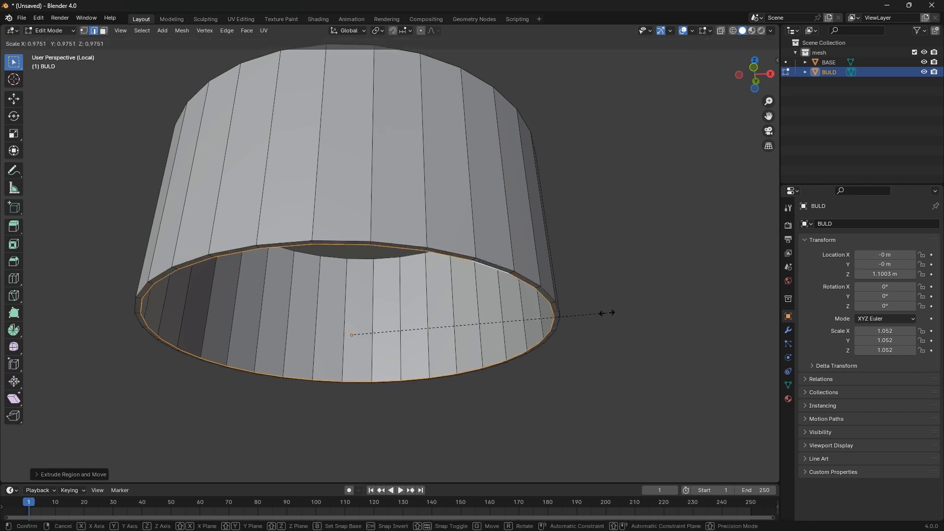
click(591, 313)
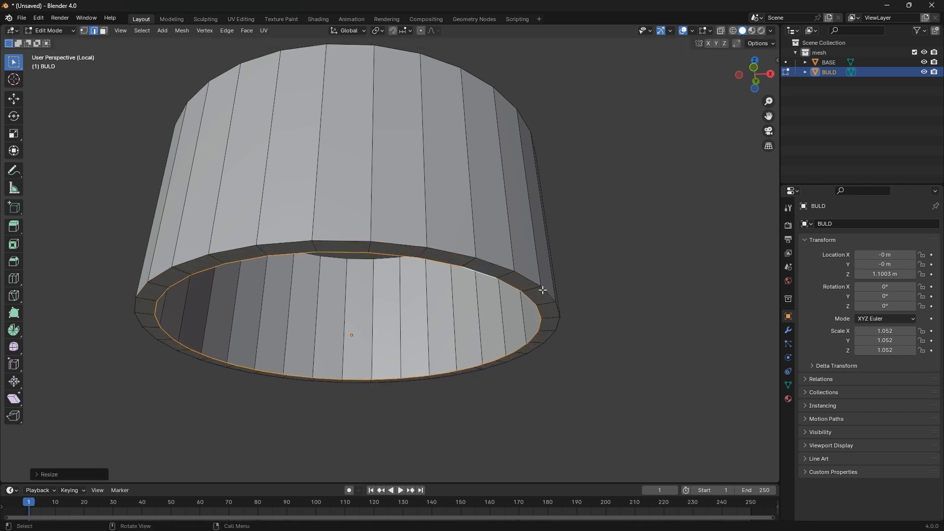
Bevel the outer edge loop of the bottom lip with 2 segments and a width of about 0.013 m
click(546, 292)
alt+click(546, 292)
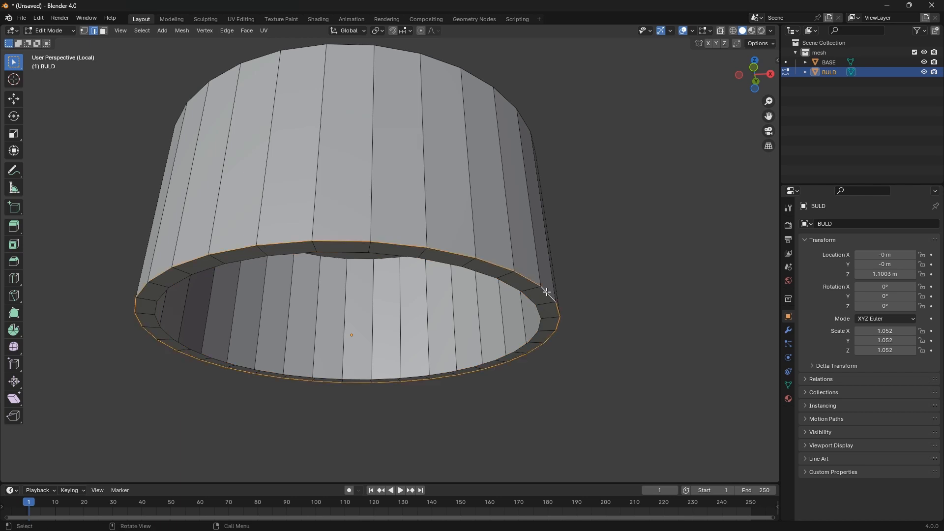
click(547, 292)
alt+click(546, 292)
key(alt+a)
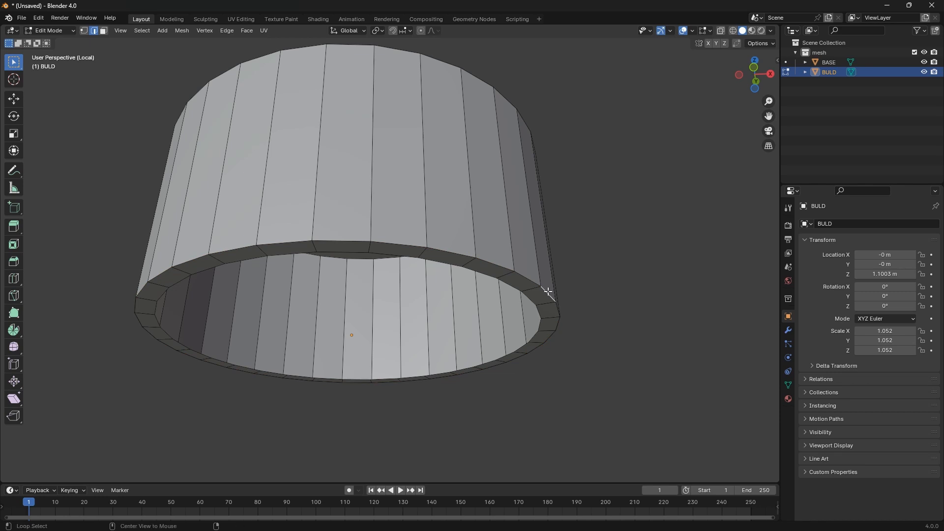
alt+click(548, 292)
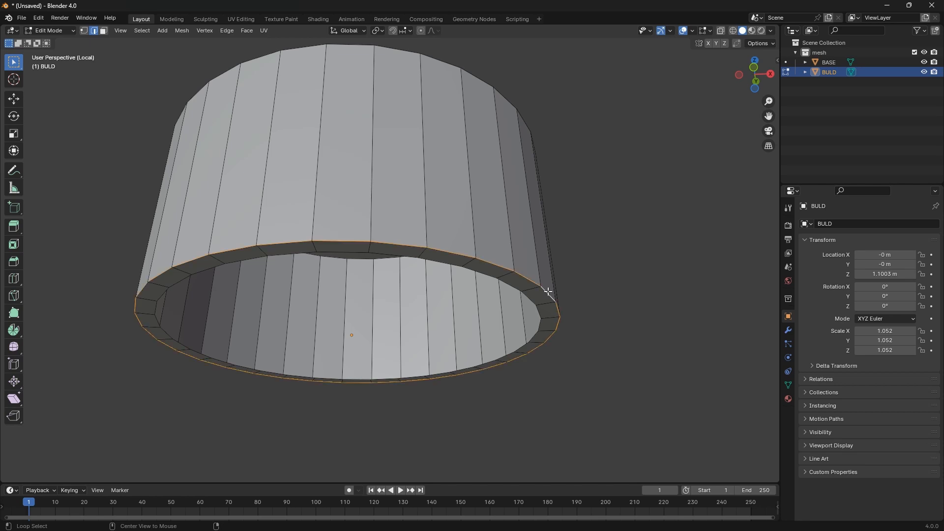
alt+scroll(548, 292, up, 1)
scroll(548, 292, up, 1)
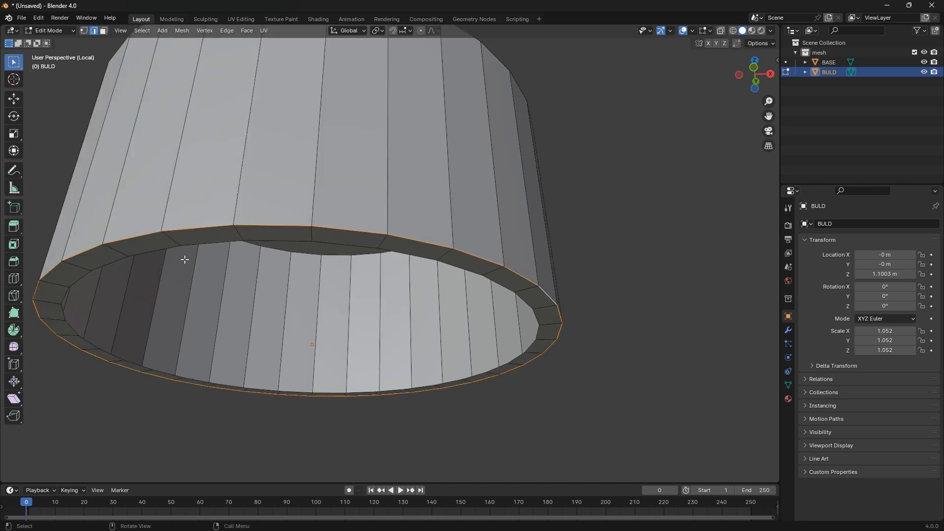
scroll(563, 292, up, 2)
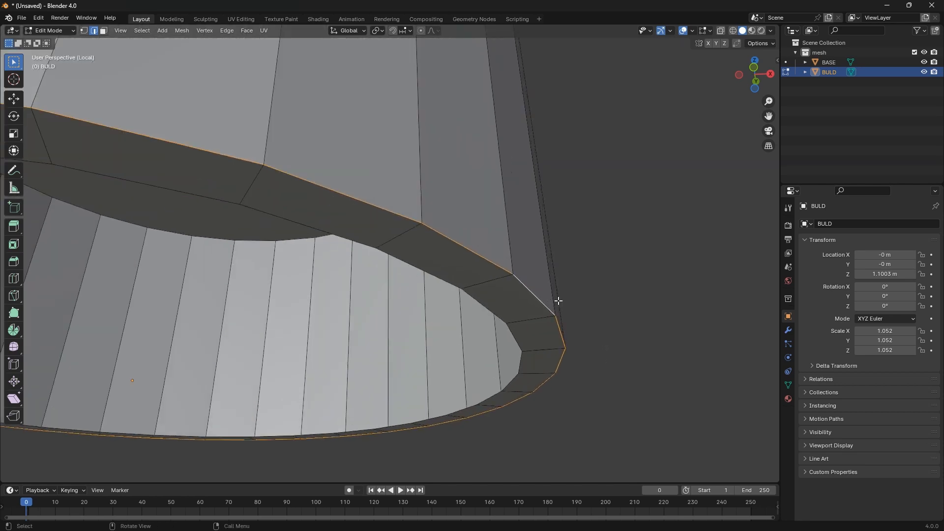
key(ctrl+b)
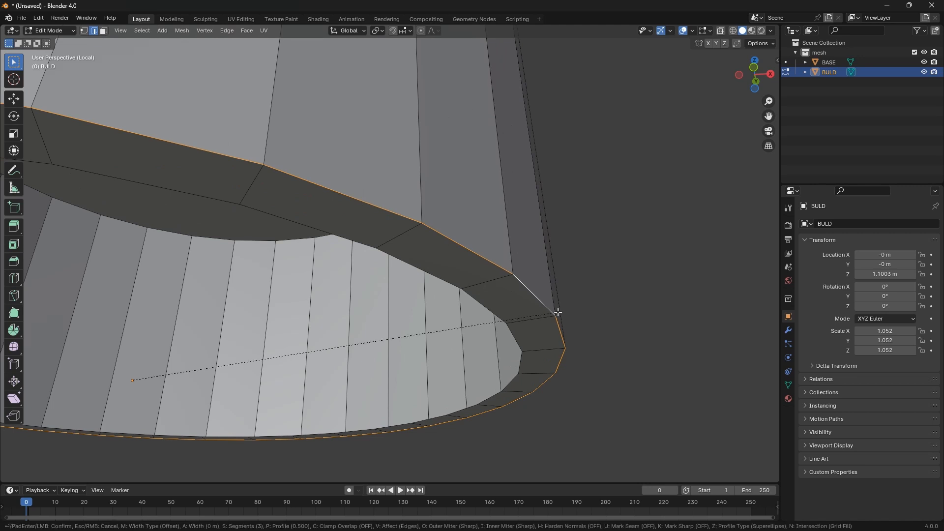
scroll(563, 308, down, 1)
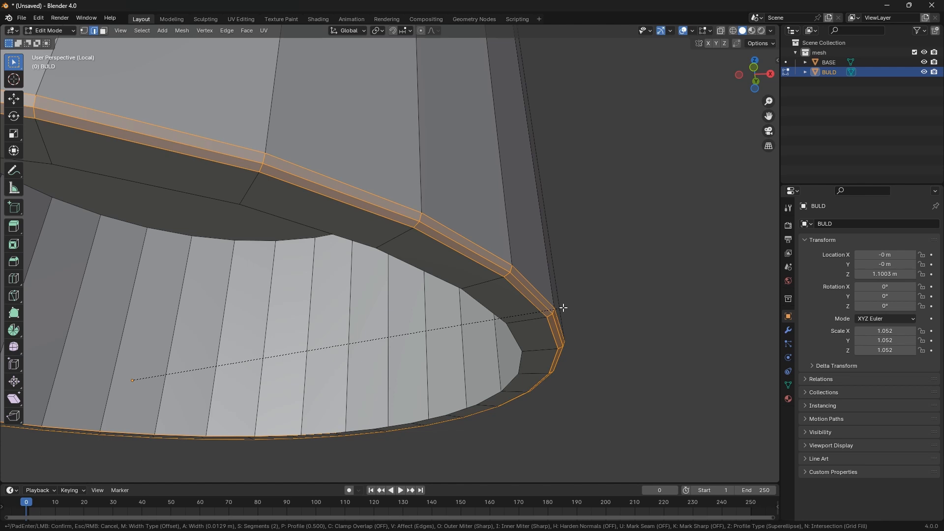
click(563, 308)
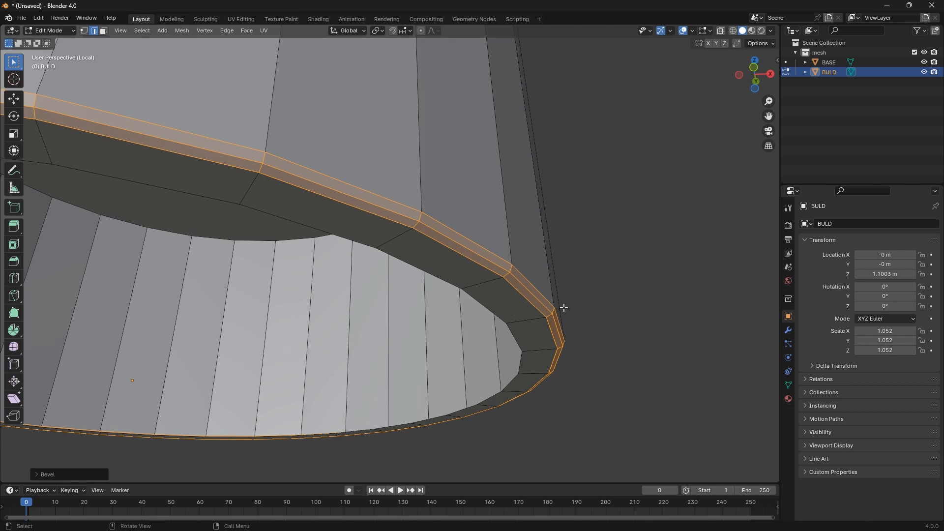
Exit local view and examine how BULD's beveled bottom edge meets the base from the front
key(KP_Divide)
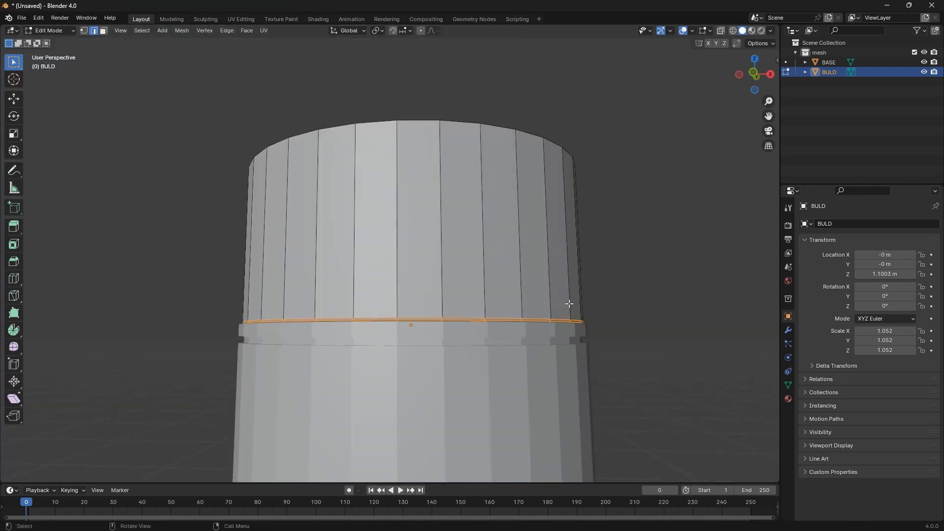
middle_drag(567, 301, 563, 334)
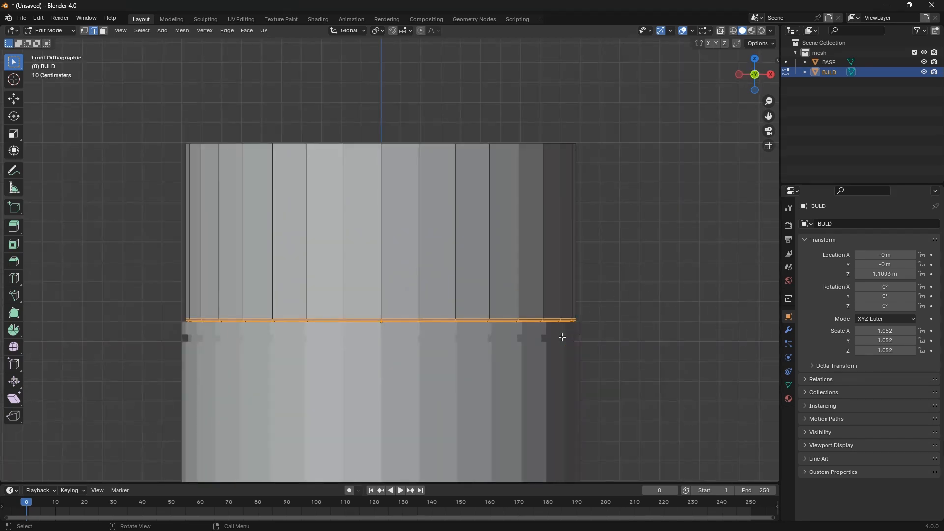
scroll(569, 321, up, 5)
scroll(604, 307, up, 4)
scroll(611, 311, down, 8)
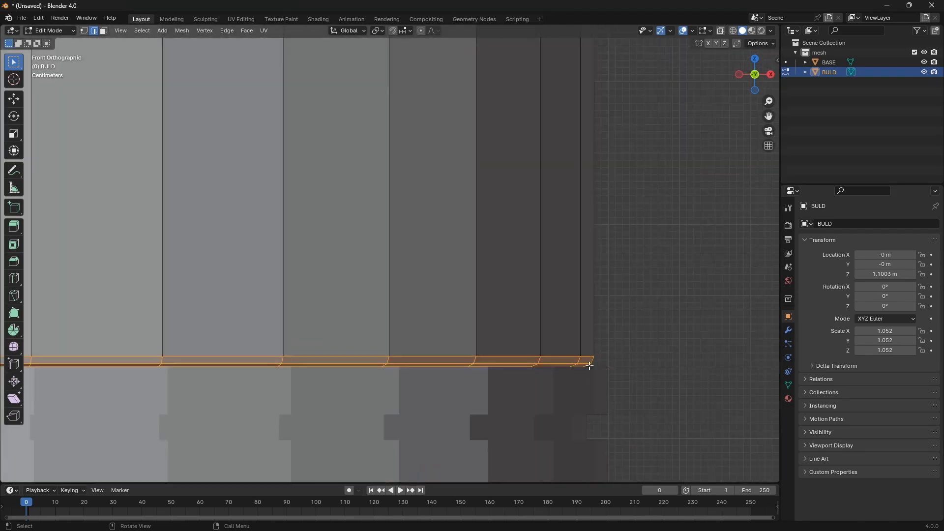
scroll(489, 172, down, 6)
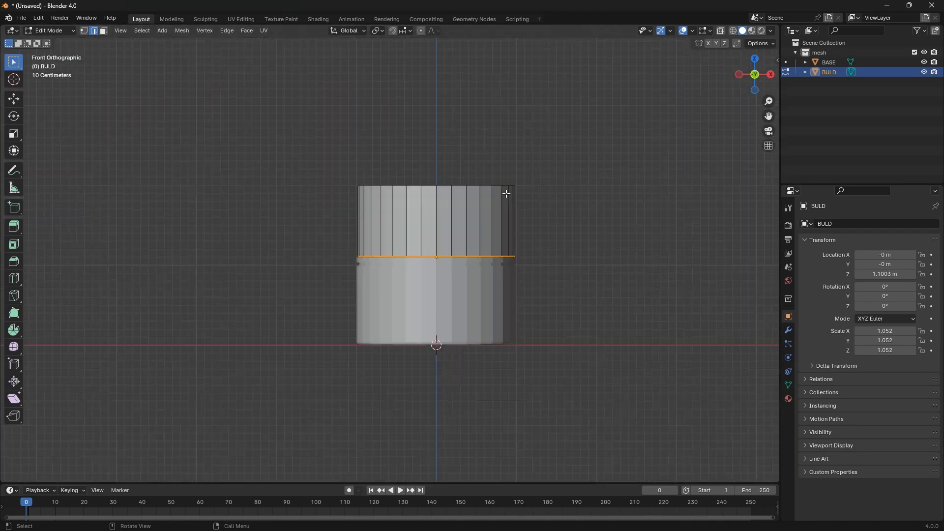
Select the edge loop around BULD's top face
middle_drag(506, 191, 508, 231)
scroll(502, 226, up, 3)
click(455, 206)
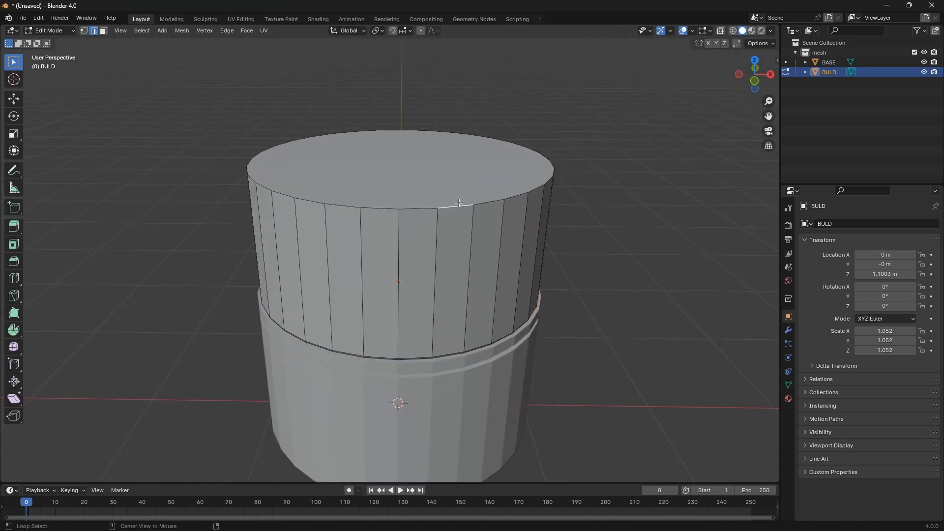
alt+click(455, 206)
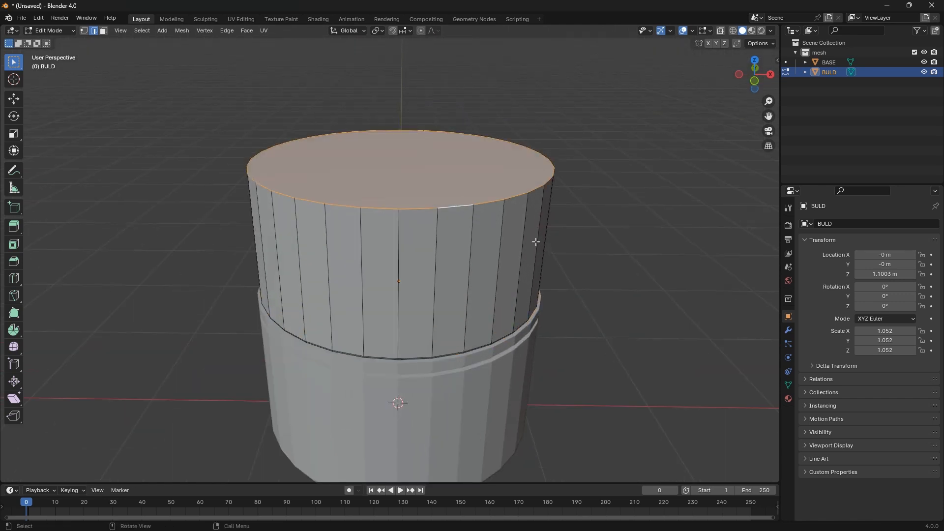
Try beveling the top edge loop into a dome with 5 segments, clamp overlap on and a width of about 0.926 m, and undo it
key(ctrl+b)
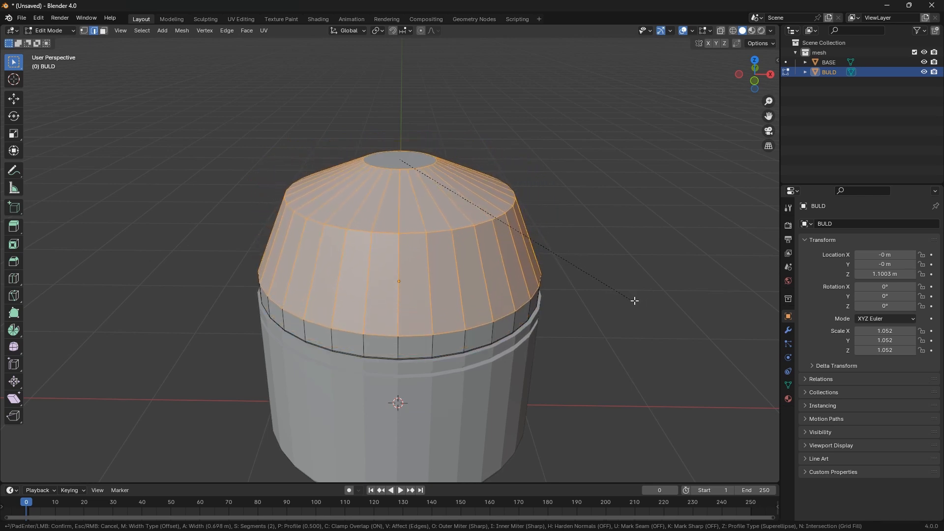
key(c)
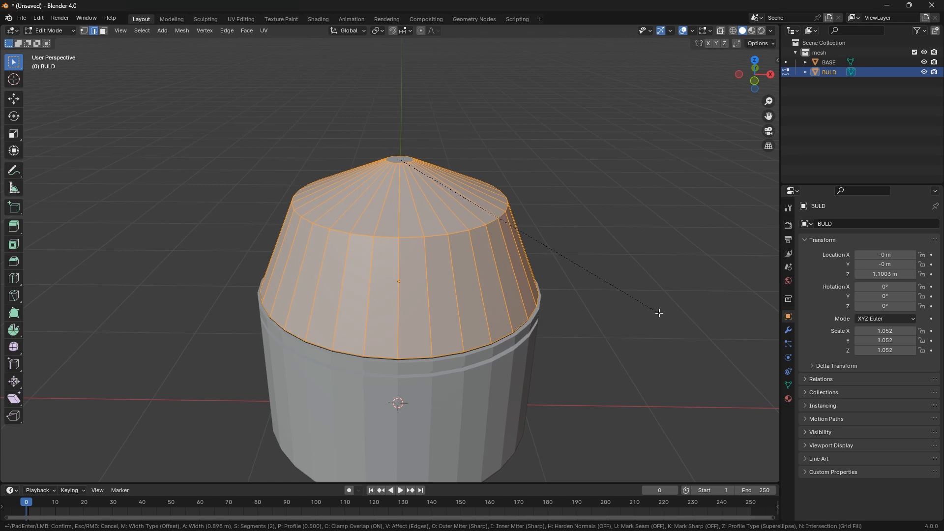
scroll(660, 313, up, 2)
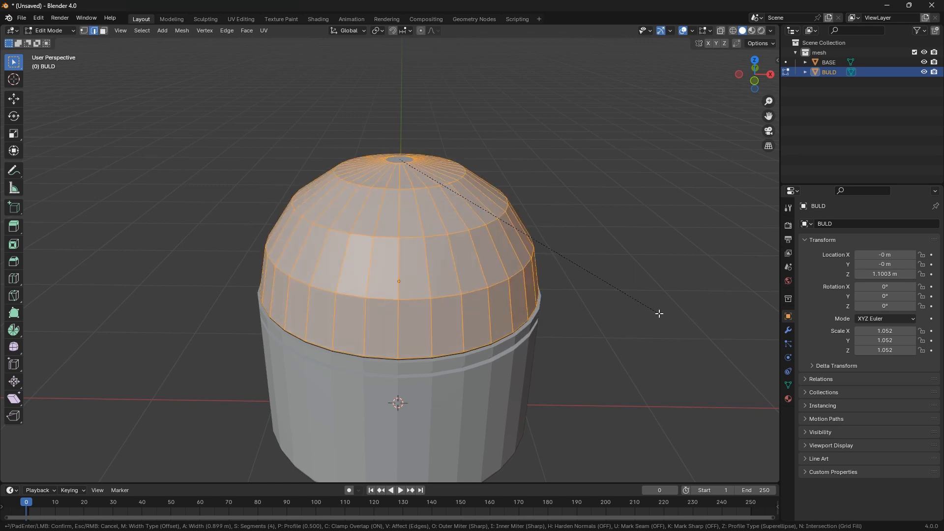
scroll(660, 313, up, 1)
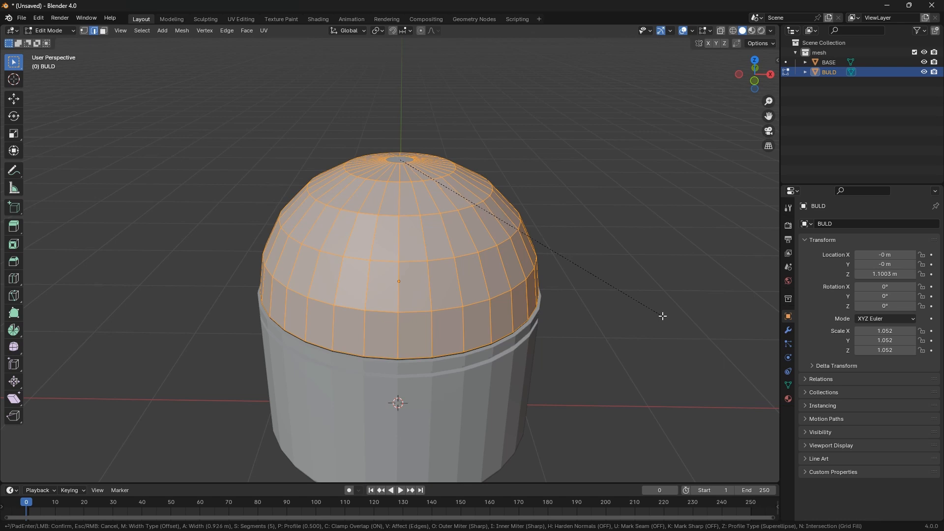
click(663, 316)
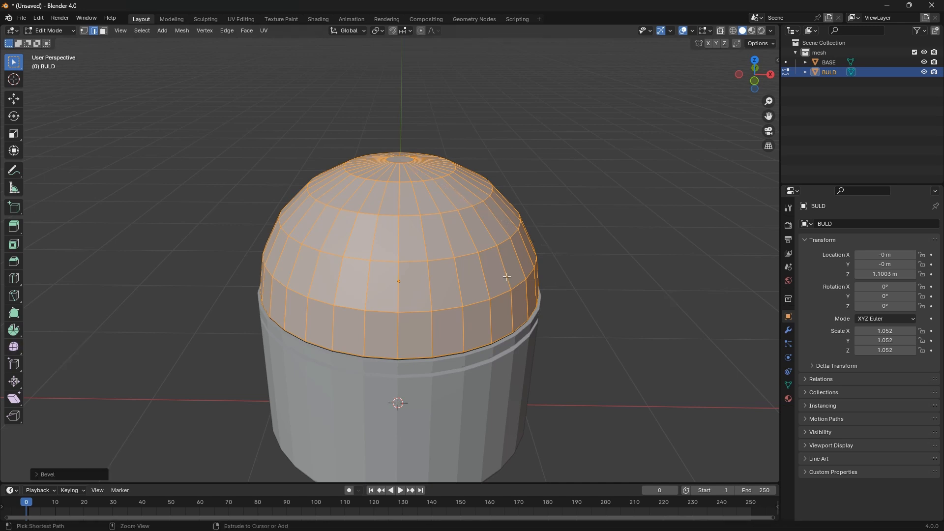
key(ctrl+z)
Bevel BULD's top edge loop into a dome with 8 segments and a width of about 1.04 m, and return to Object Mode
key(ctrl+b)
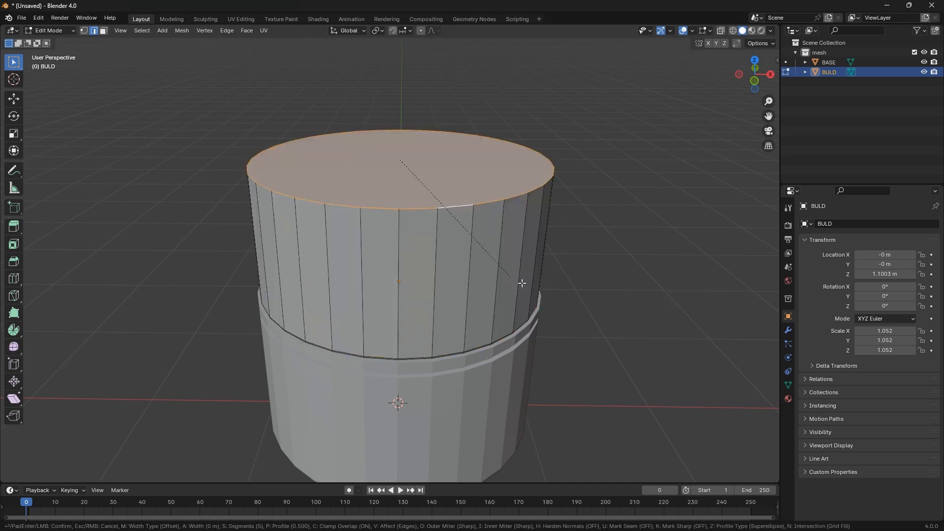
scroll(676, 340, up, 2)
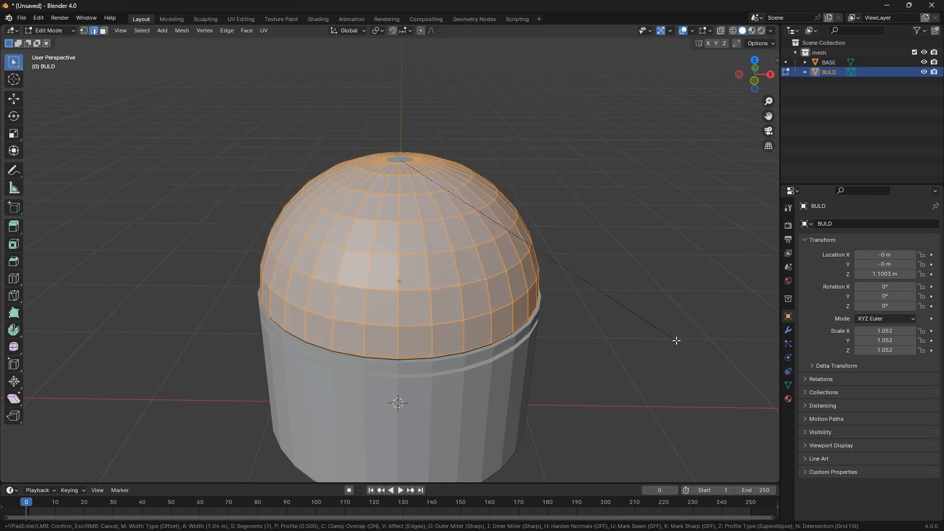
scroll(676, 340, up, 1)
click(676, 340)
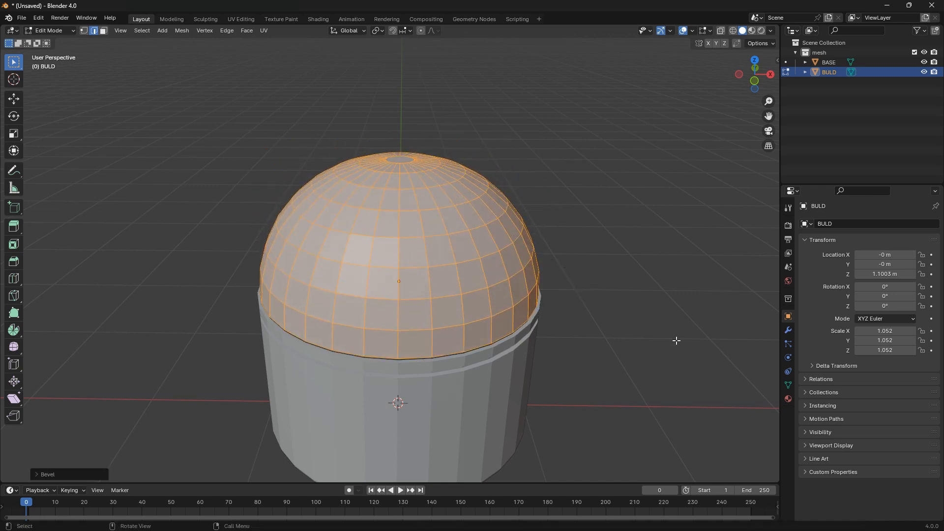
scroll(541, 317, down, 3)
key(Tab)
Examine the dome and its seam with the grooved base from several angles and distances
scroll(540, 334, up, 3)
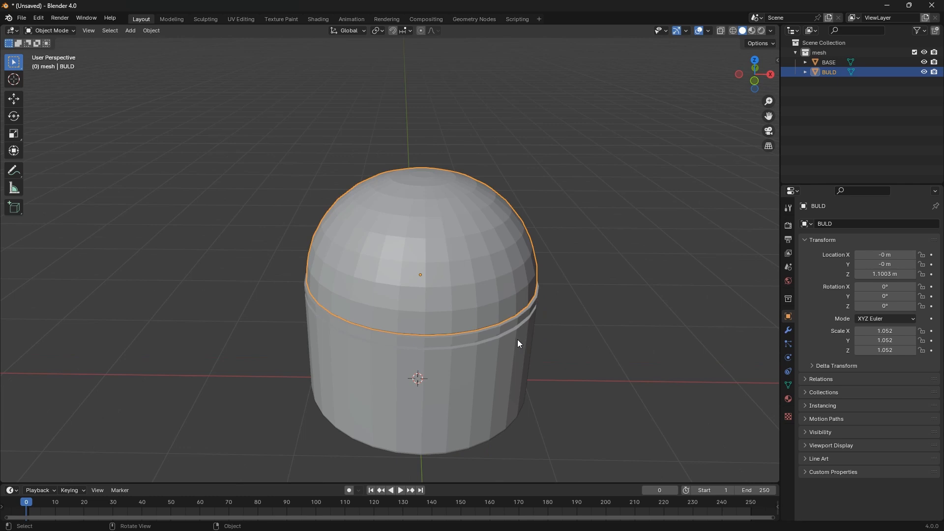
scroll(520, 359, down, 2)
middle_drag(511, 372, 474, 376)
scroll(474, 376, up, 4)
middle_drag(446, 332, 412, 368)
scroll(444, 395, up, 3)
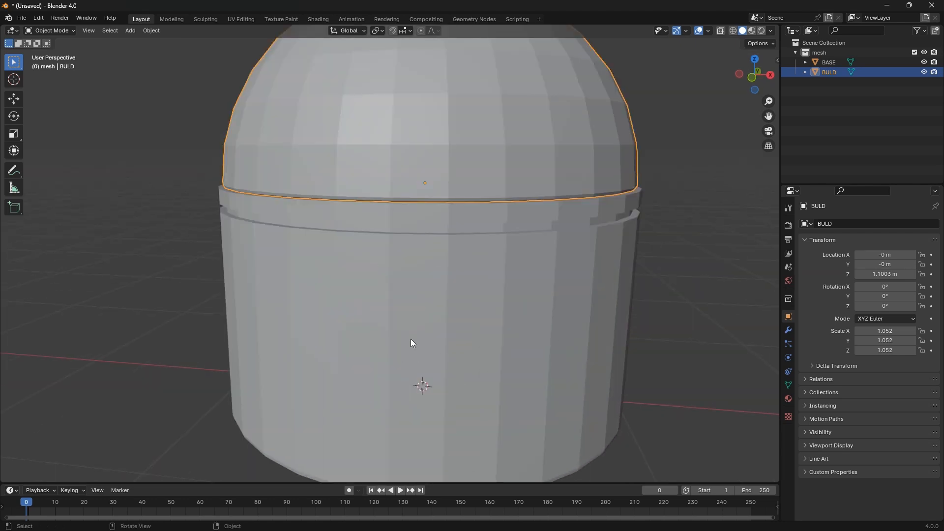
scroll(411, 343, down, 3)
middle_drag(423, 355, 446, 373)
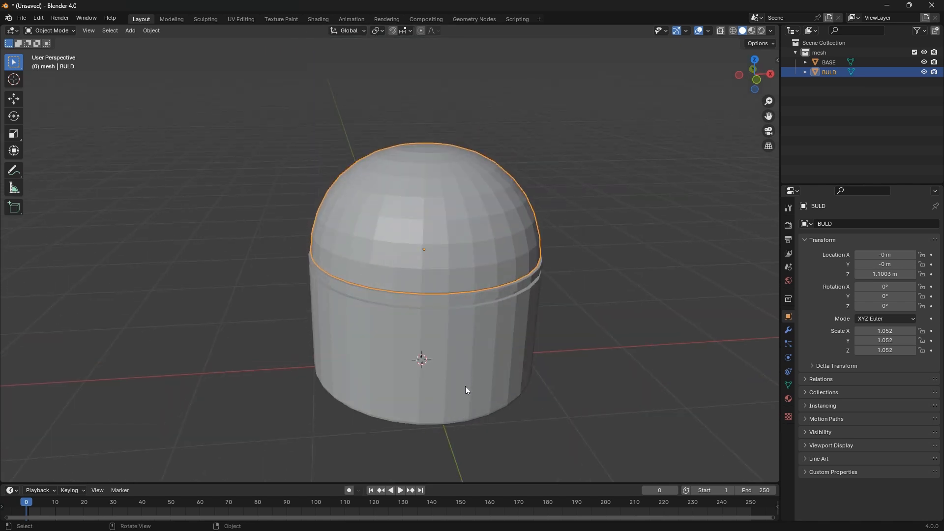
scroll(469, 390, up, 2)
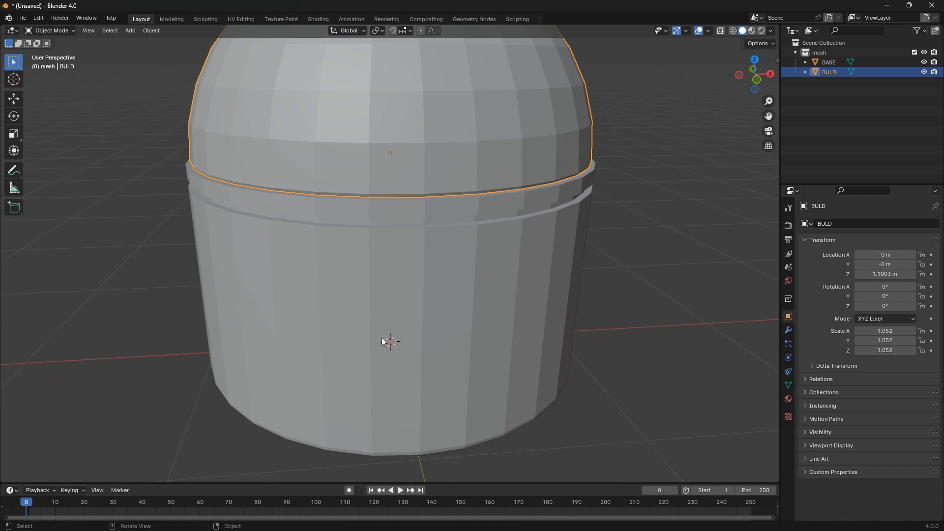
scroll(425, 334, down, 4)
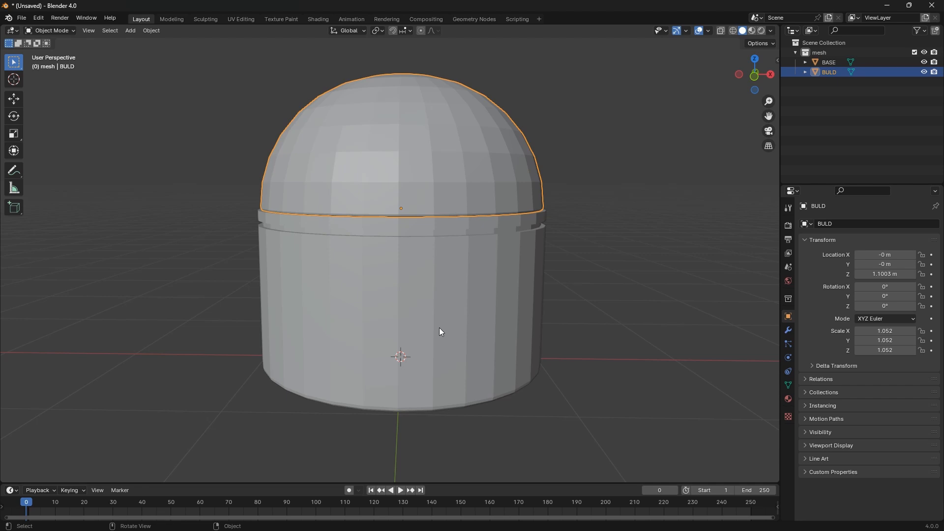
Add three evenly spaced horizontal loop cuts around BASE's side wall without sliding them, and return to Object Mode
click(418, 309)
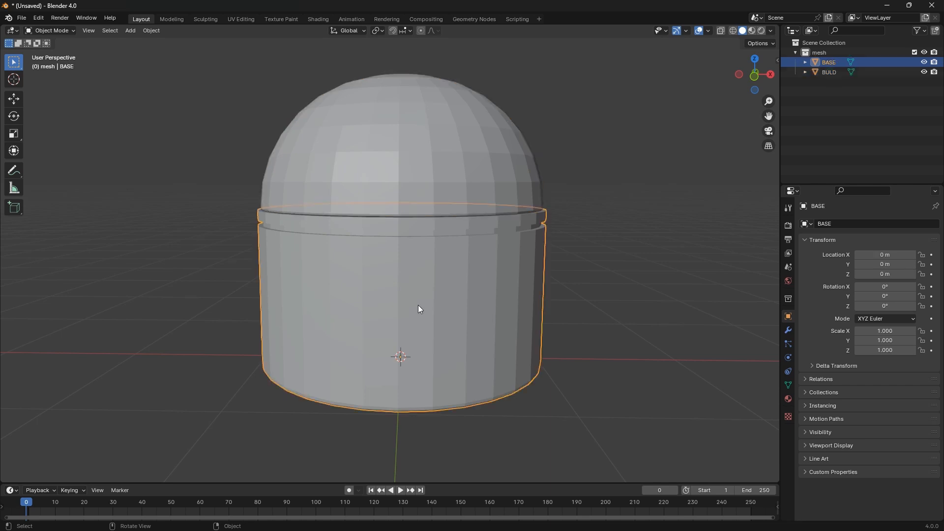
key(Tab)
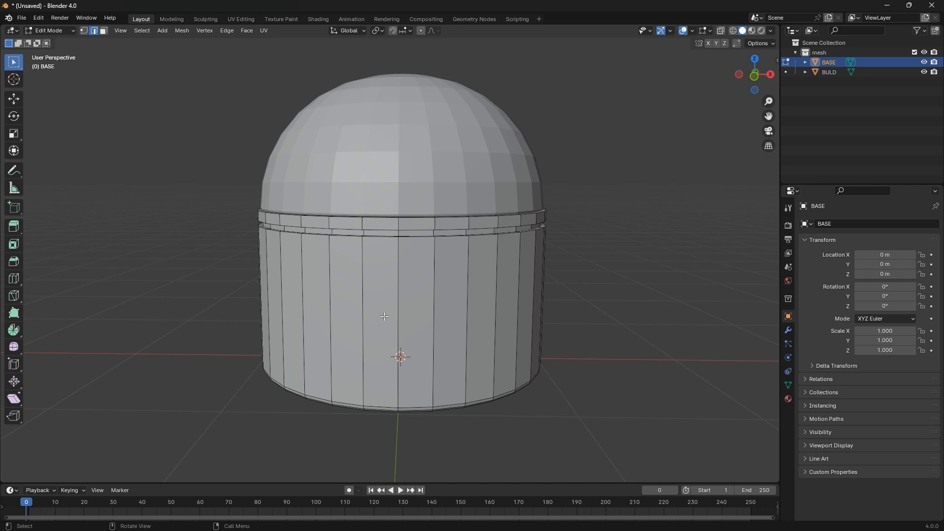
key(Tab)
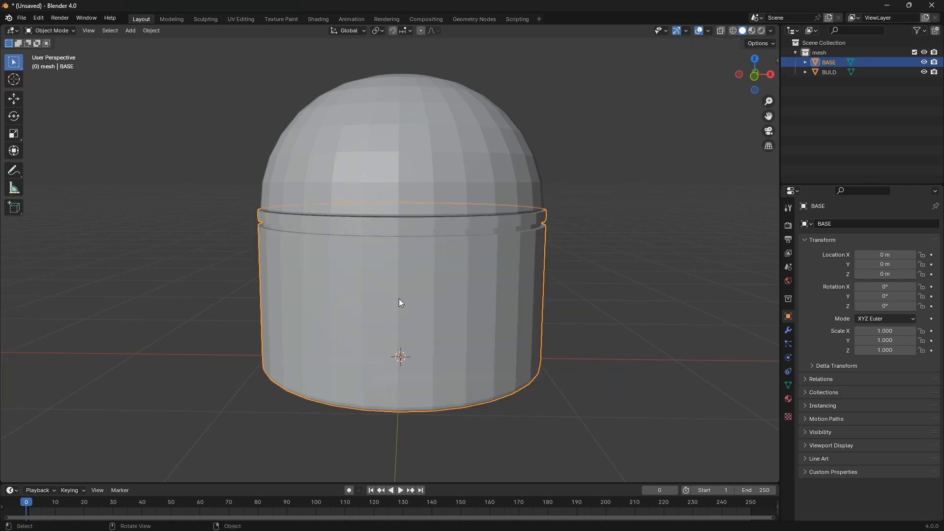
key(Tab)
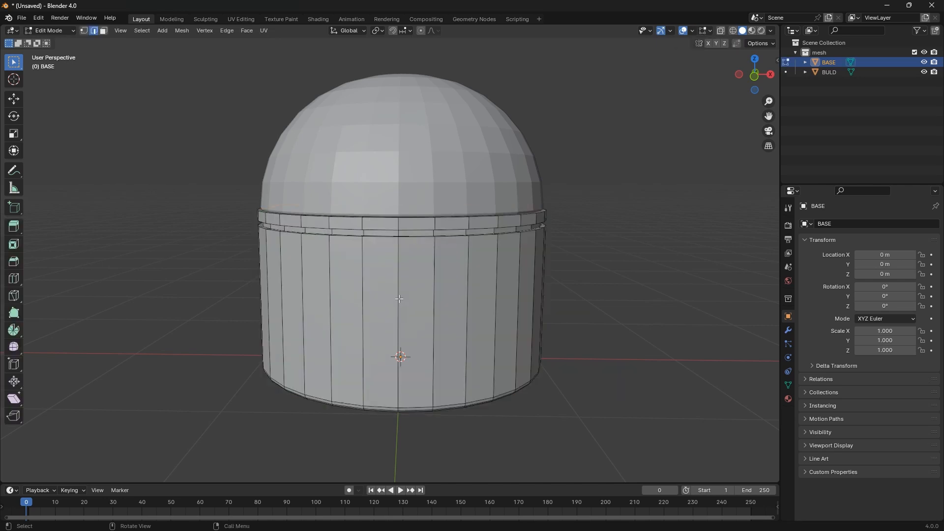
key(ctrl+r)
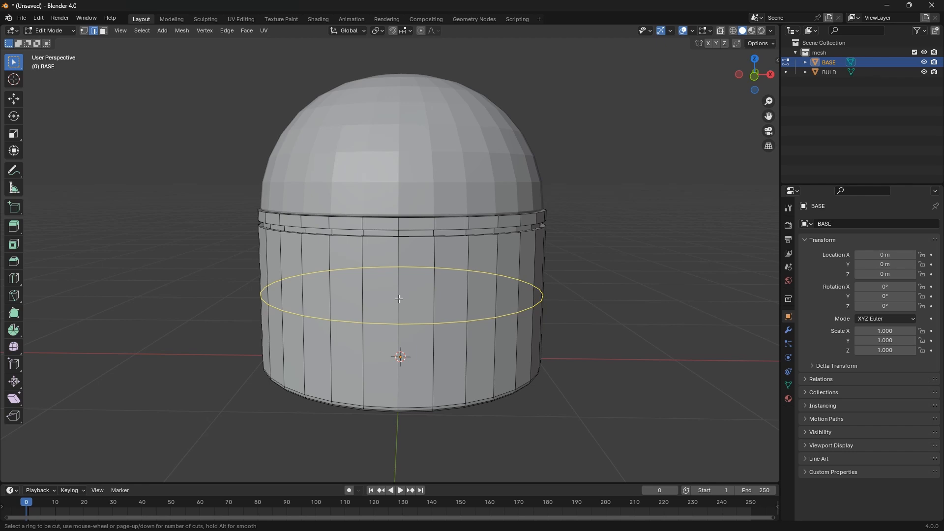
key(3)
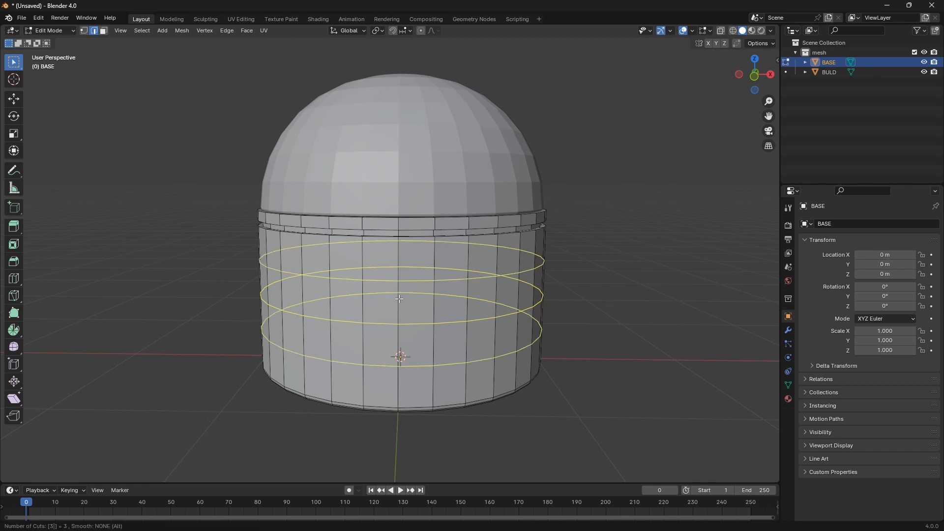
click(399, 299)
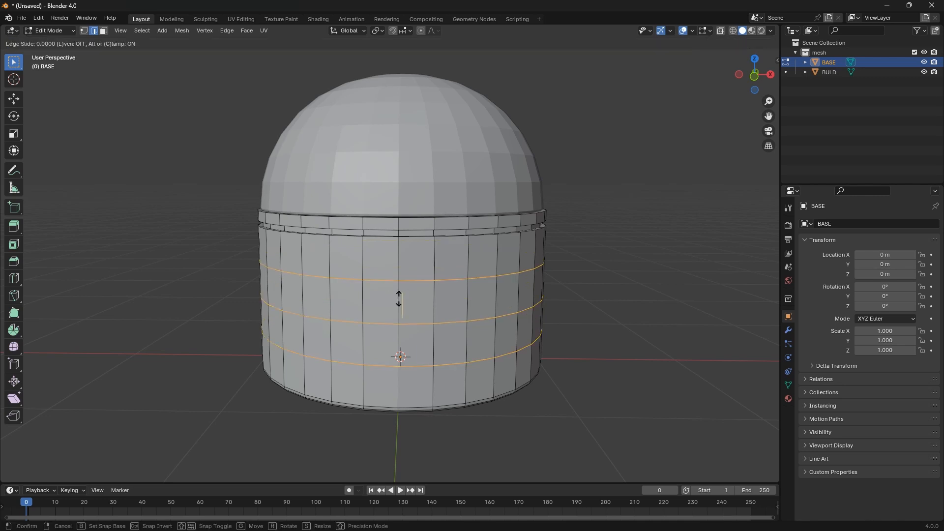
right_click(399, 298)
mouse_move(450, 362)
middle_down()
mouse_move(417, 365)
mouse_move(445, 366)
middle_up()
key(Tab)
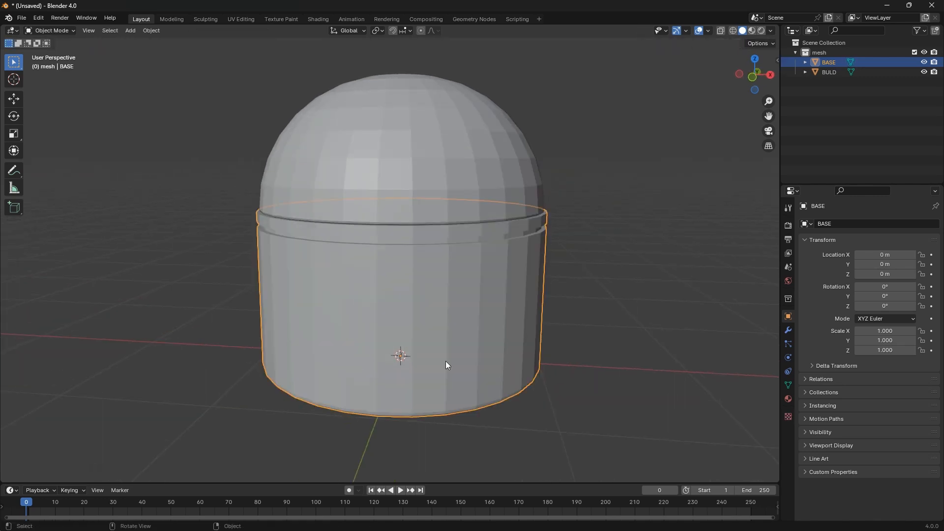
Add a mesh circle with 8 vertices and a 1 m radius at the world origin
key(KP_1)
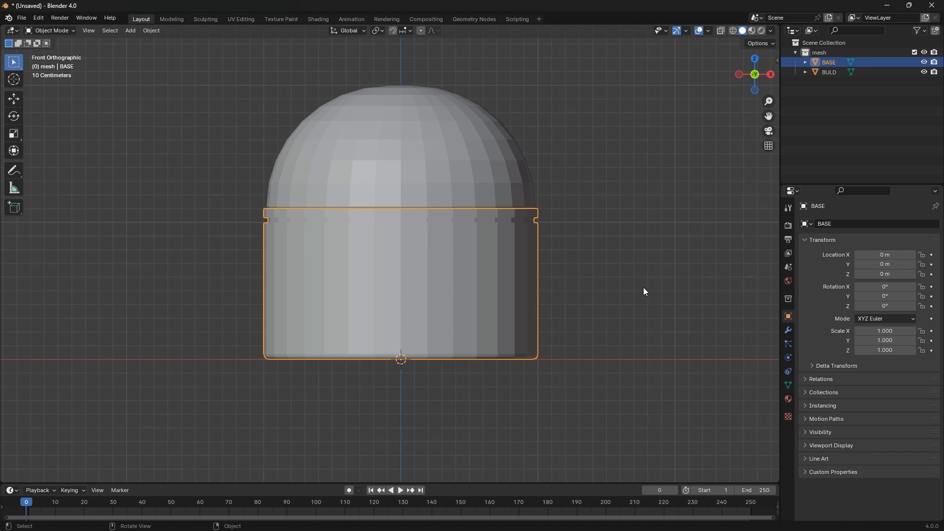
key(shift+a)
mouse_move(617, 237)
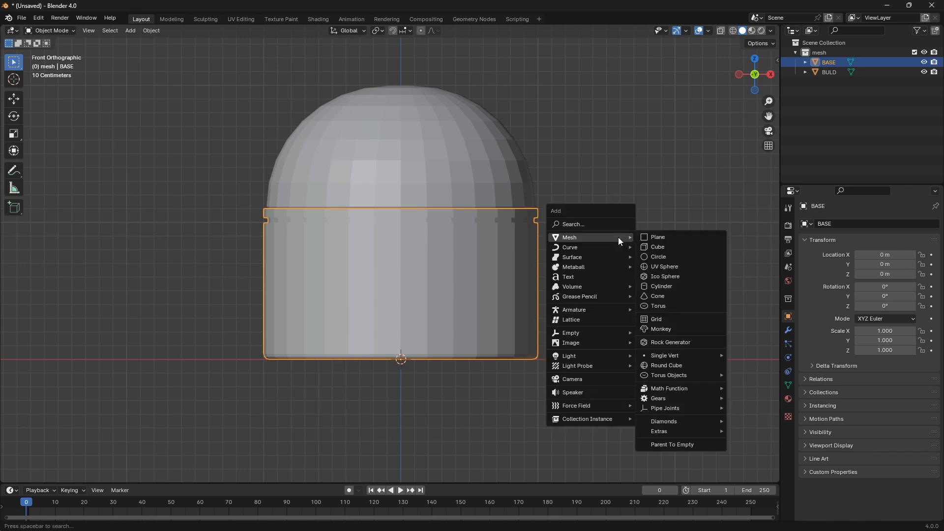
click(677, 255)
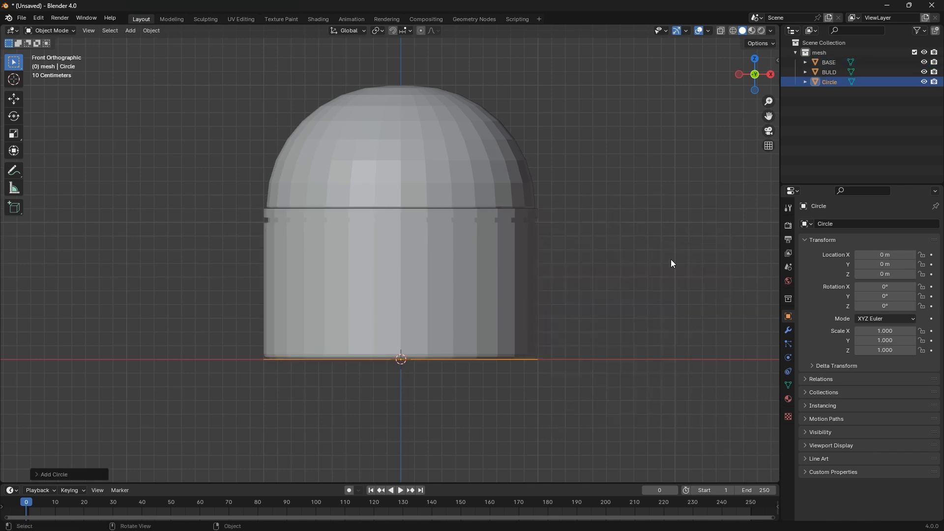
click(41, 473)
middle_drag(443, 345, 253, 438)
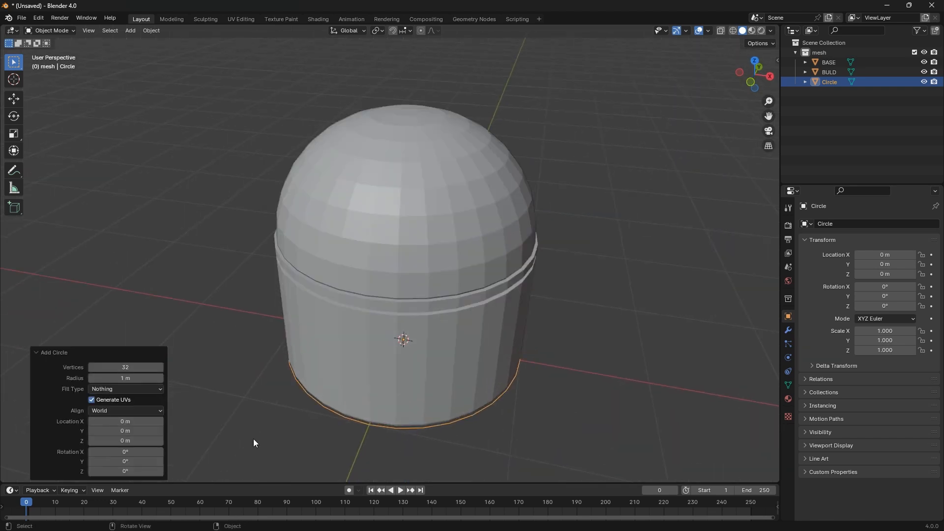
click(129, 367)
text(8)
key(Return)
click(44, 354)
Move the circle in front of the base along the Y axis, to a Y location of about -2.07 m
key(g)
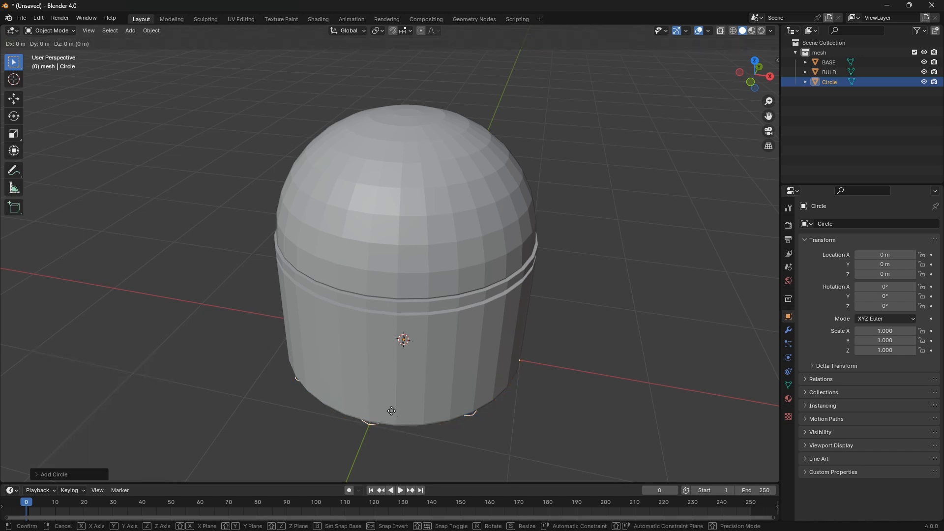
key(y)
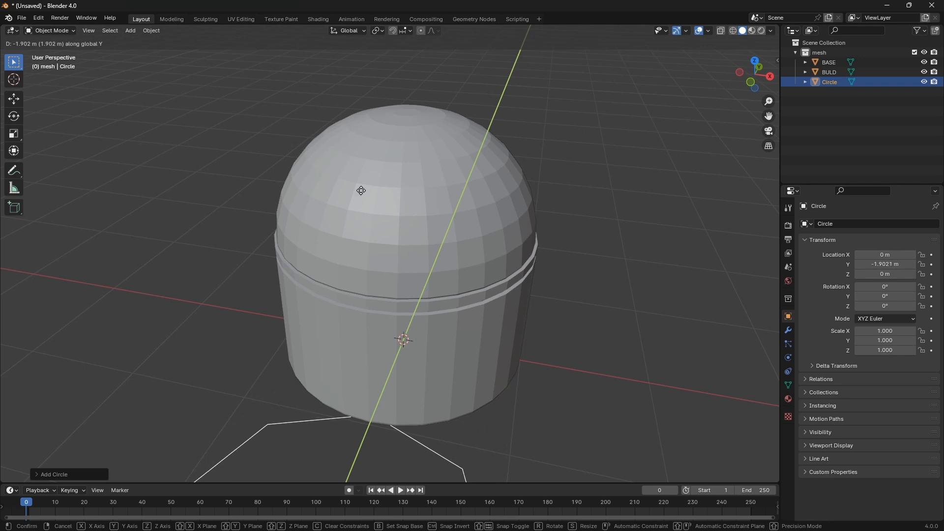
click(373, 198)
scroll(411, 163, down, 6)
scroll(383, 283, up, 3)
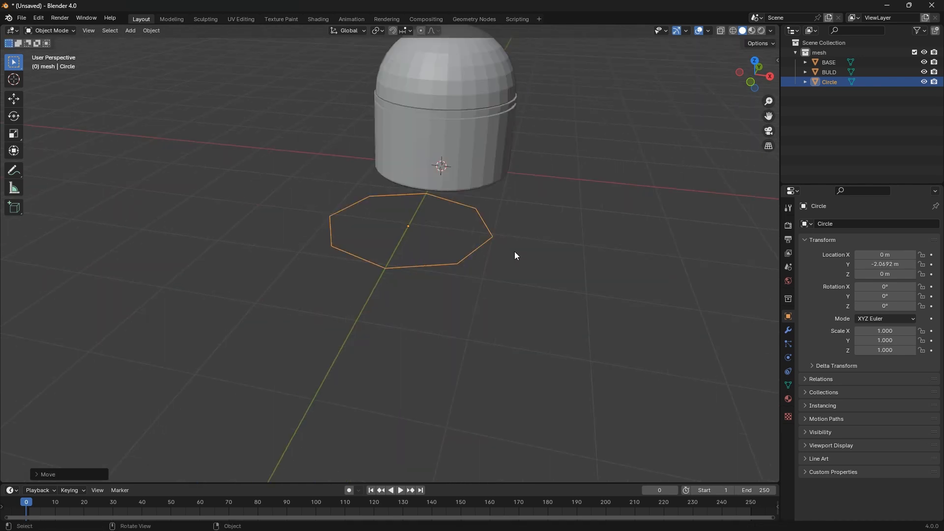
Rotate the circle 90° about the X axis so it stands upright facing the base
key(r)
text(x)
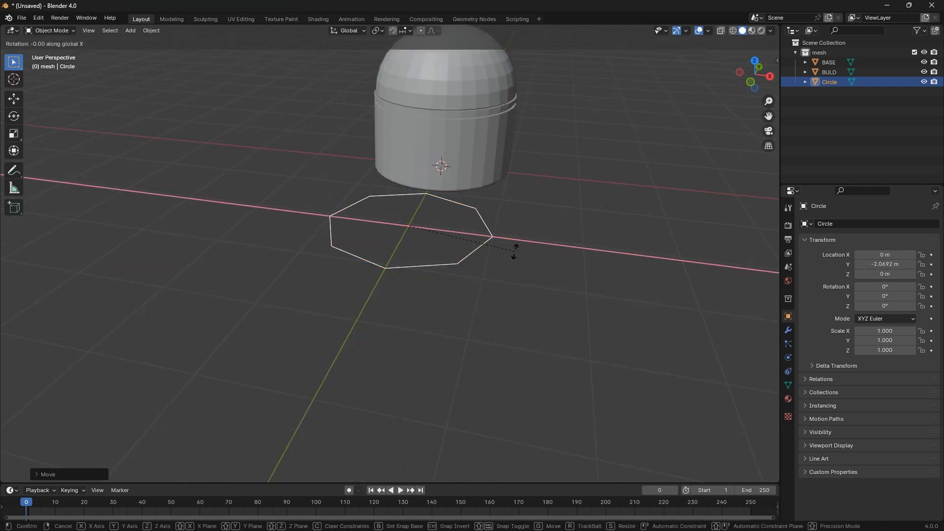
text(90)
key(Return)
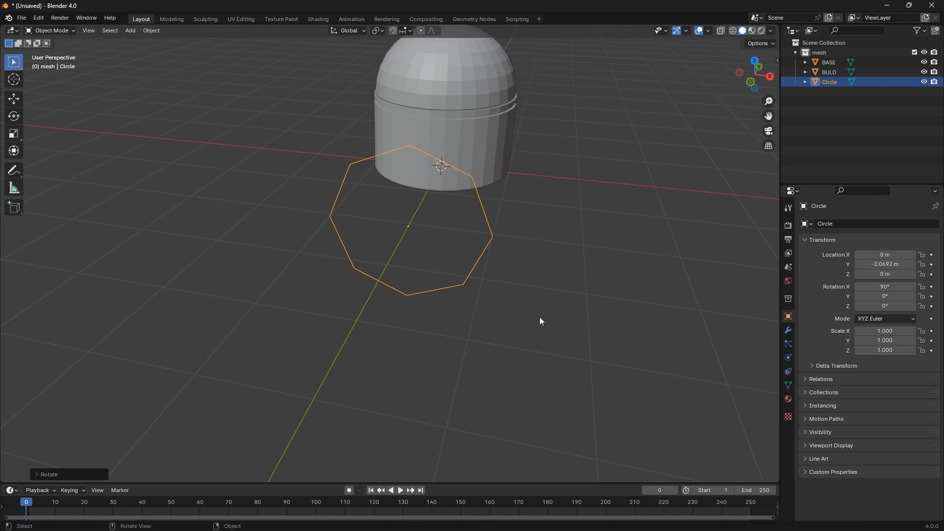
Scale the circle down to about 0.304 and raise it along Z to about 0.541 m, in front of the base's side wall
key(s)
click(448, 253)
key(KP_1)
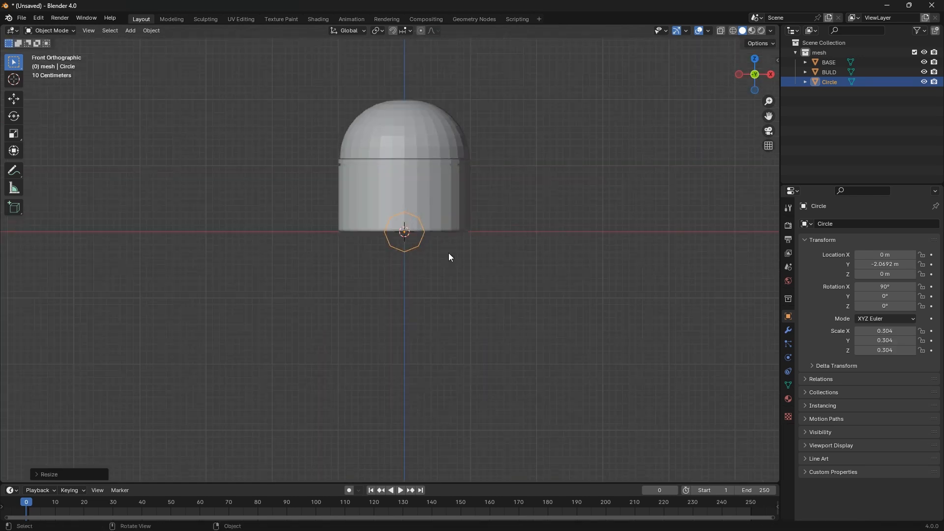
scroll(372, 189, up, 5)
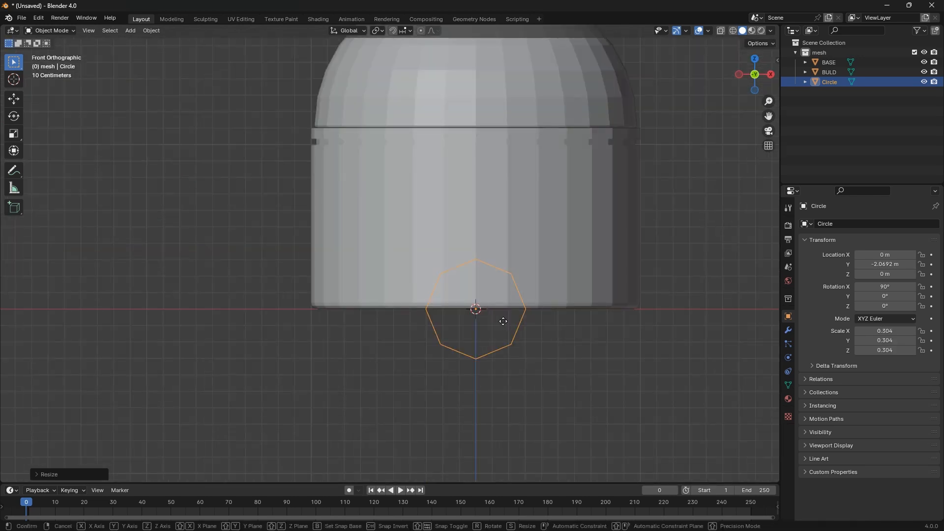
key(g)
key(z)
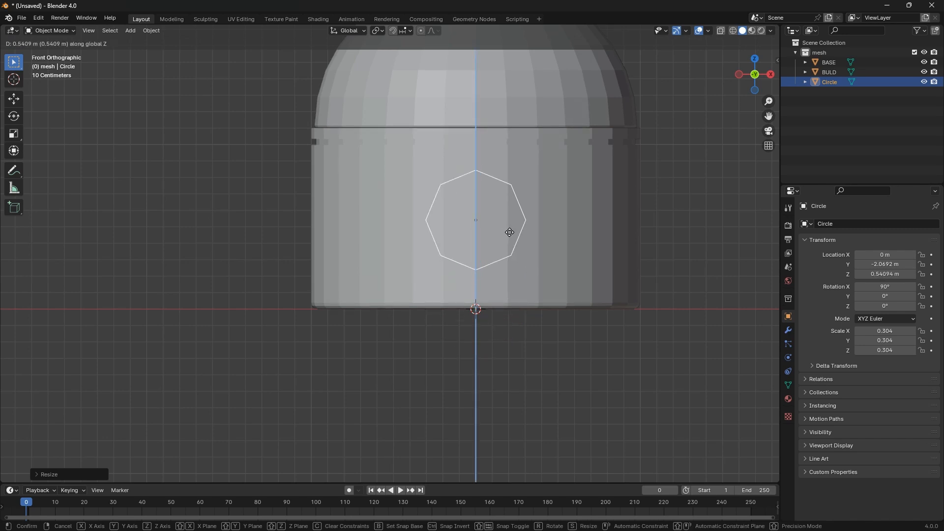
click(508, 231)
Select BASE and turn on the wireframe overlay for the viewport
click(604, 183)
click(710, 29)
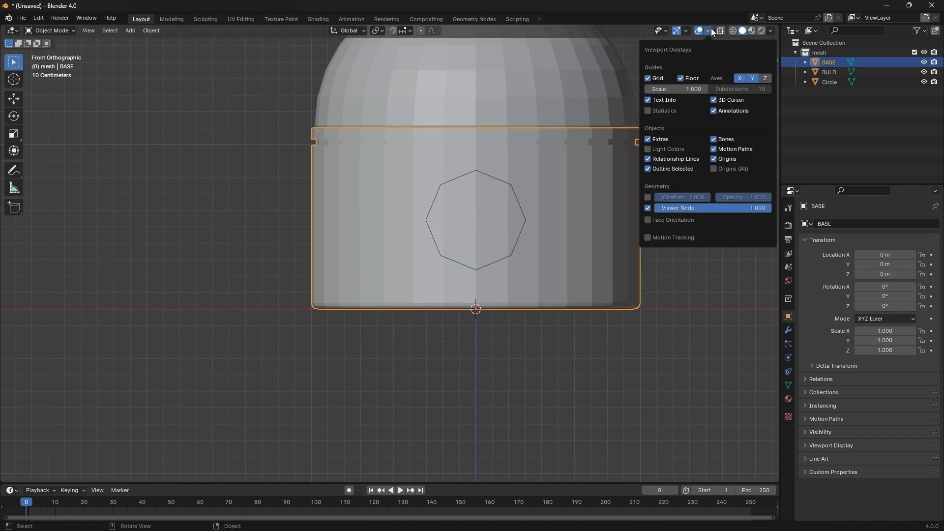
click(648, 197)
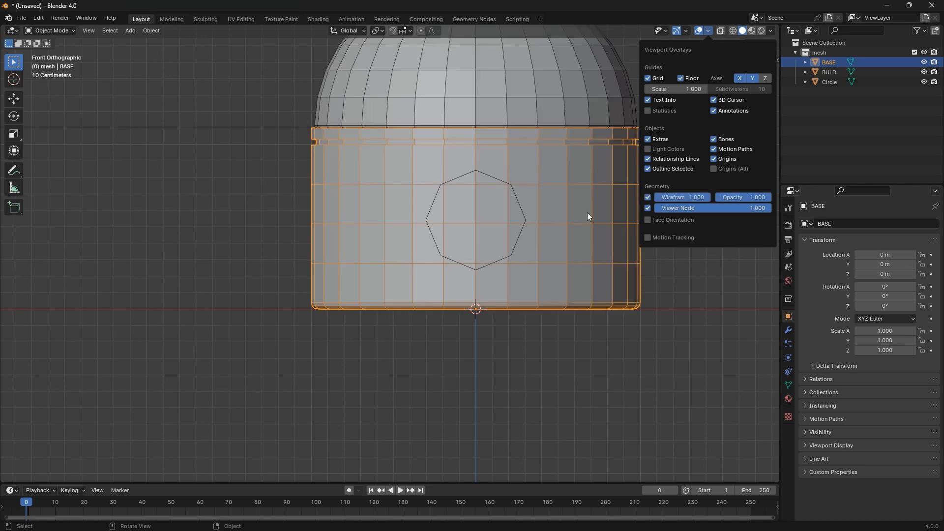
Lower the circle slightly along Z to about 0.53 m to centre it near the base's middle loop cut
scroll(500, 202, up, 4)
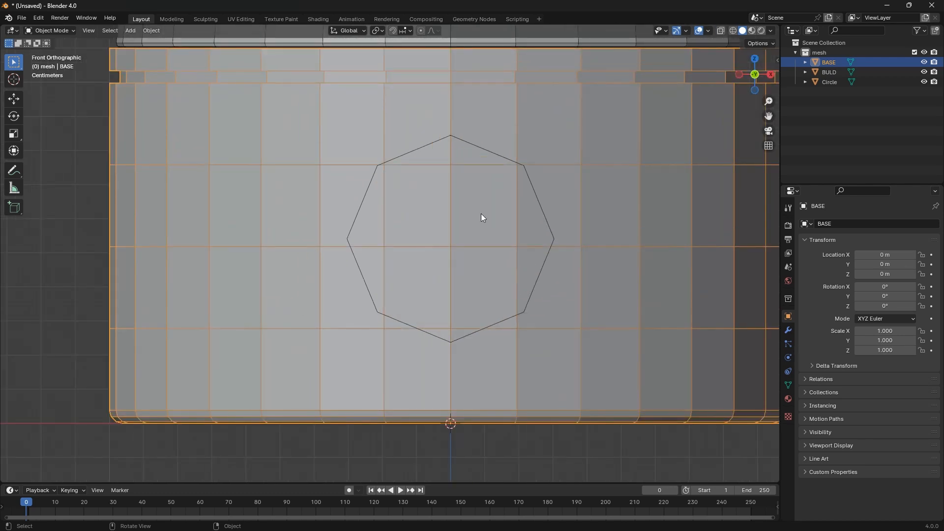
click(451, 137)
scroll(482, 167, up, 2)
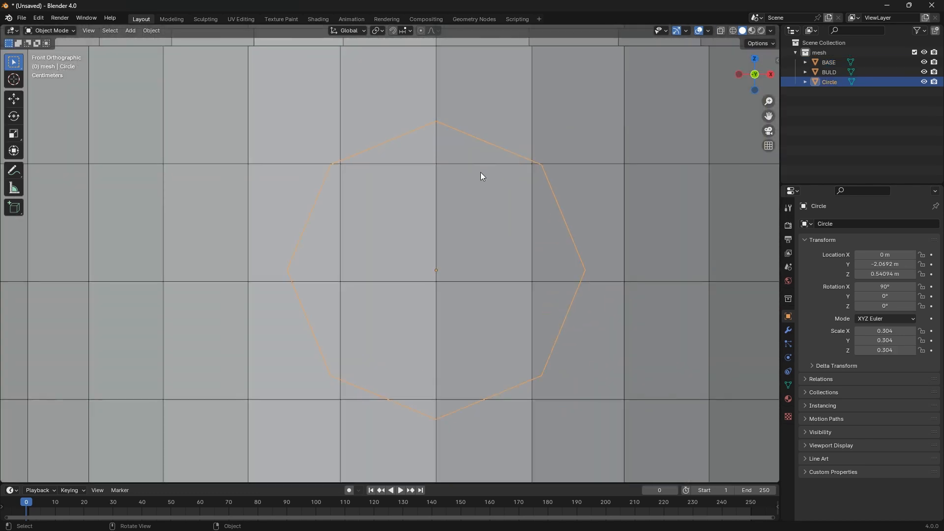
key(g)
key(z)
click(460, 189)
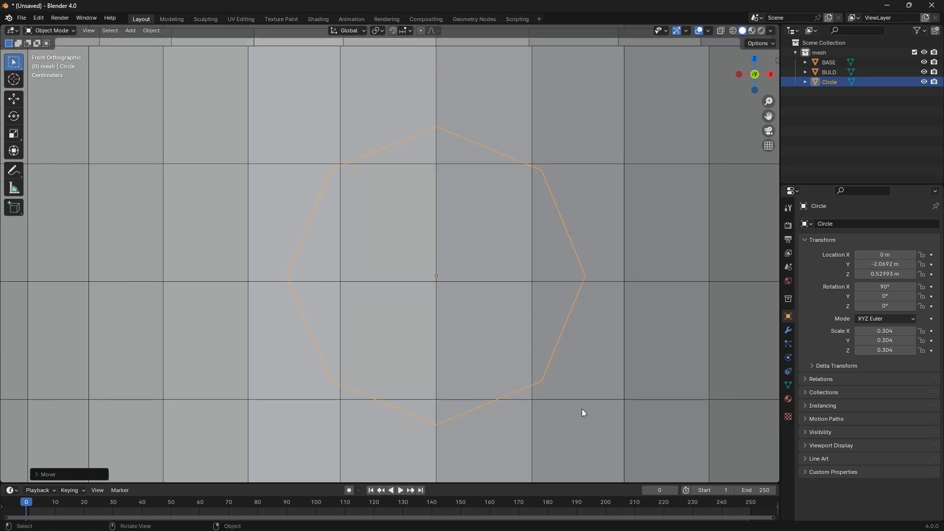
Scale the circle down to about 0.195 so it spans the two central face columns of the base
key(s)
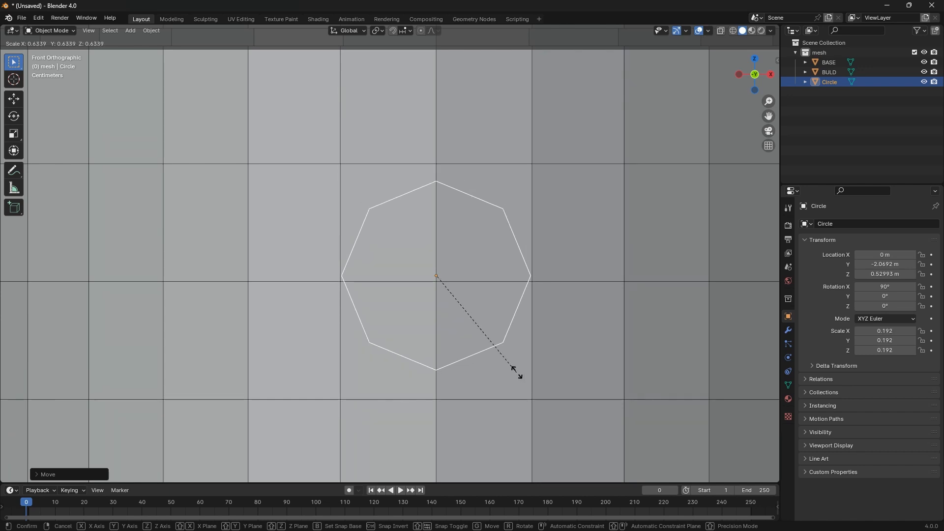
click(513, 373)
scroll(483, 350, up, 2)
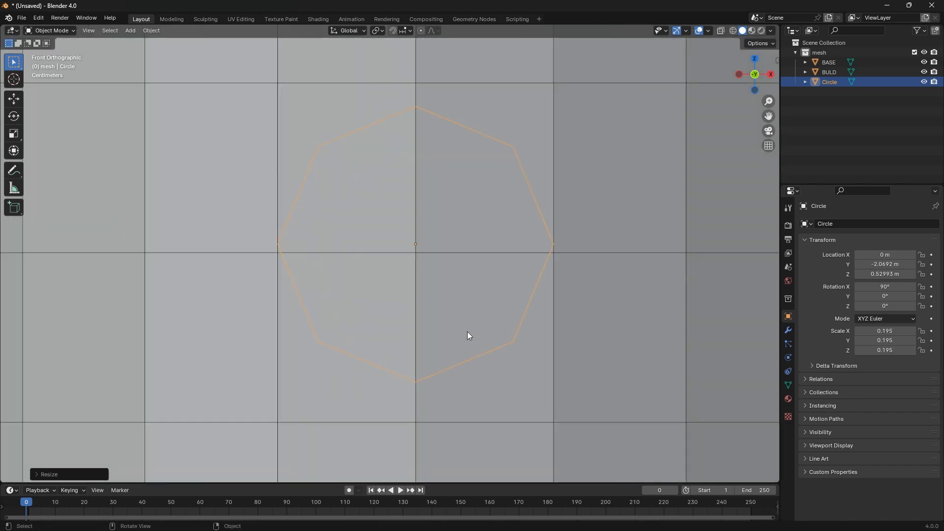
Lower the circle along Z to about 0.519 m and keep it scaled to about 0.195 across the two central face columns
key(g)
key(z)
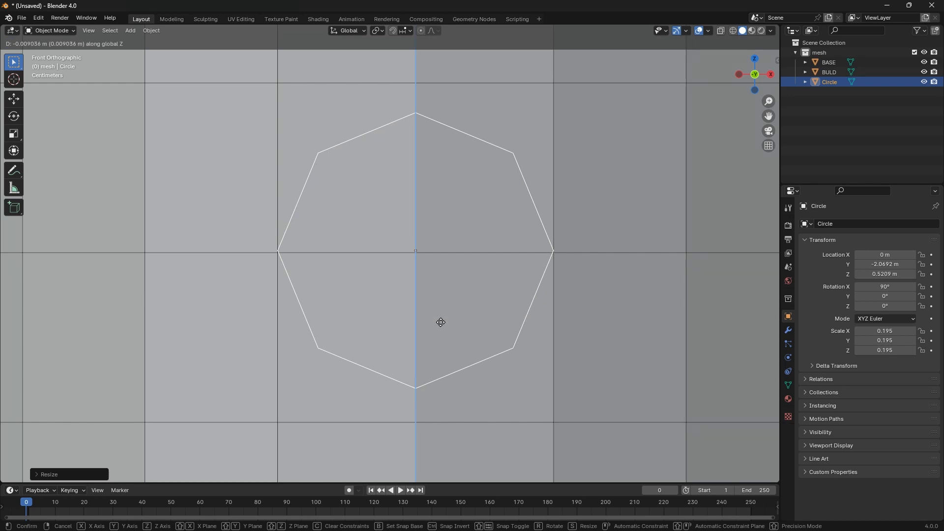
click(441, 323)
scroll(453, 311, down, 4)
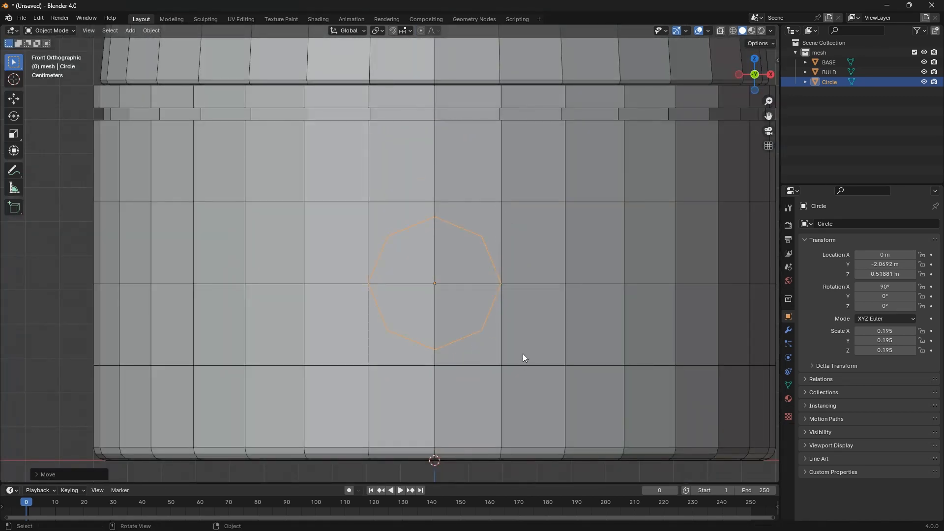
key(s)
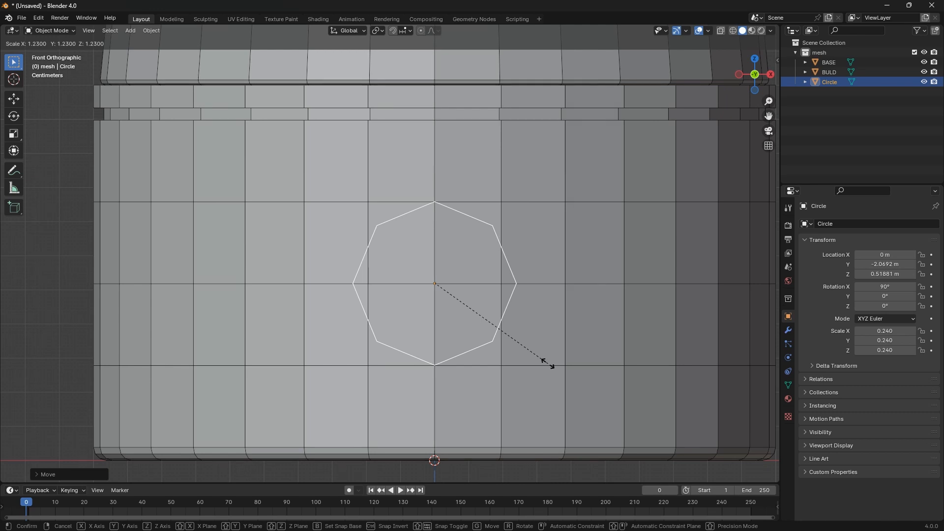
click(524, 349)
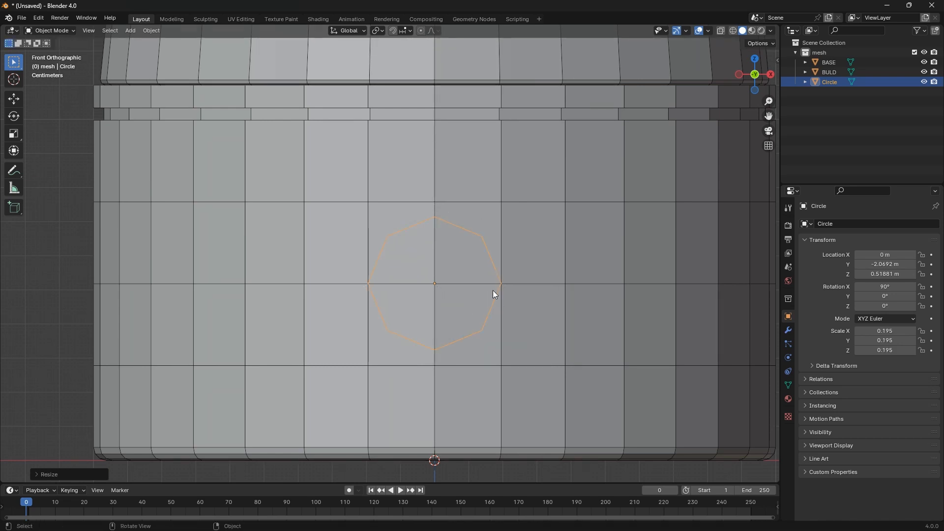
scroll(512, 277, up, 8)
scroll(495, 264, up, 4)
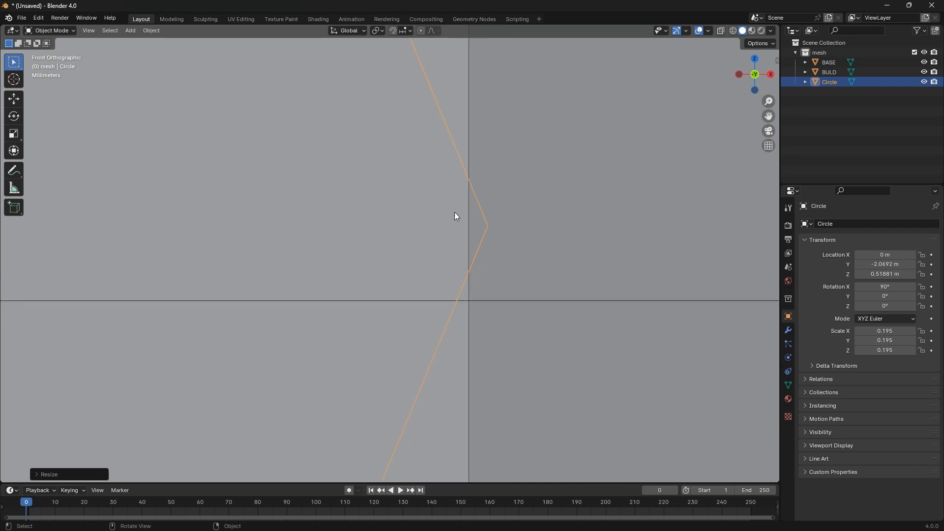
click(487, 227)
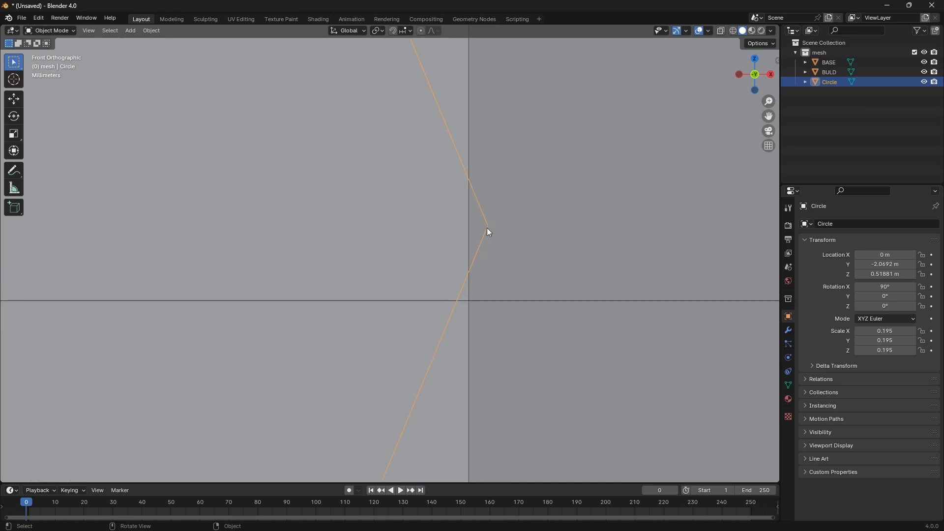
key(Tab)
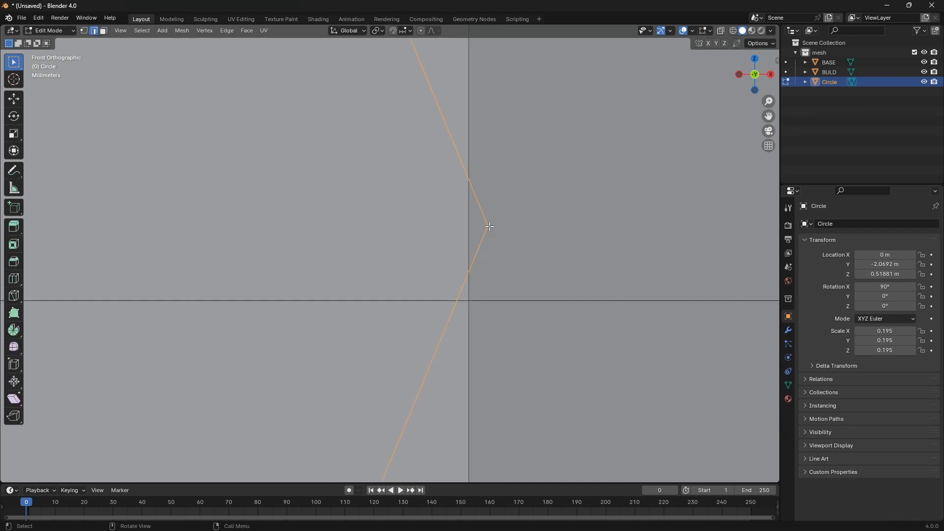
key(alt+a)
key(Tab)
click(481, 300)
key(Tab)
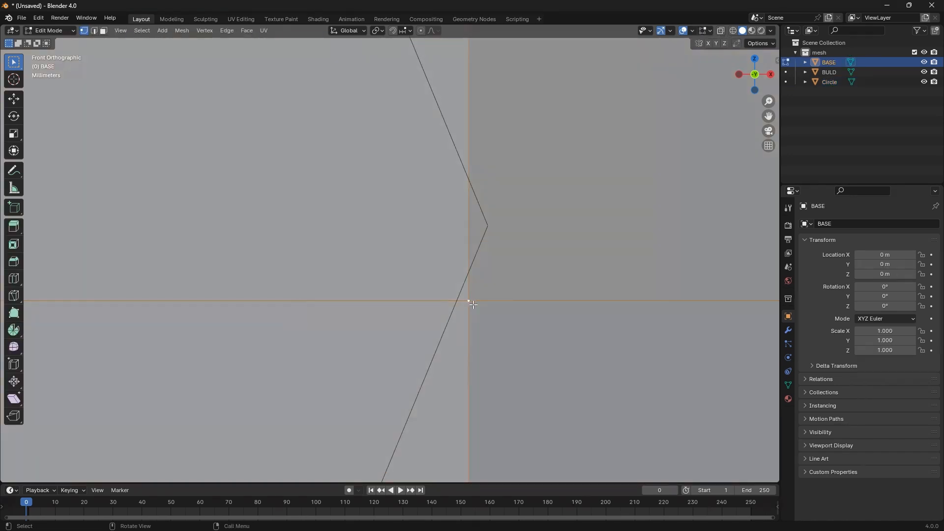
key(Tab)
Lower the circle along Z to about 0.518 m so its side vertex lines up with the base's middle horizontal edge
click(487, 230)
key(g)
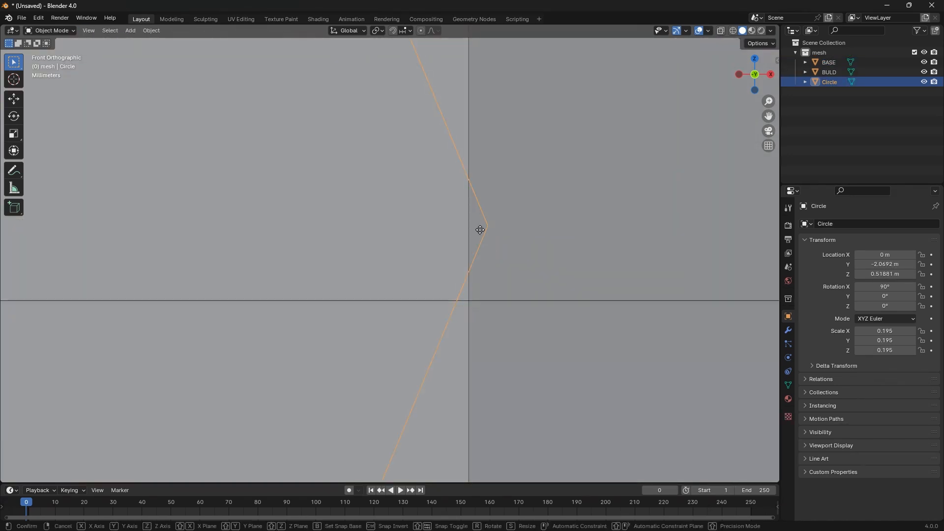
key(z)
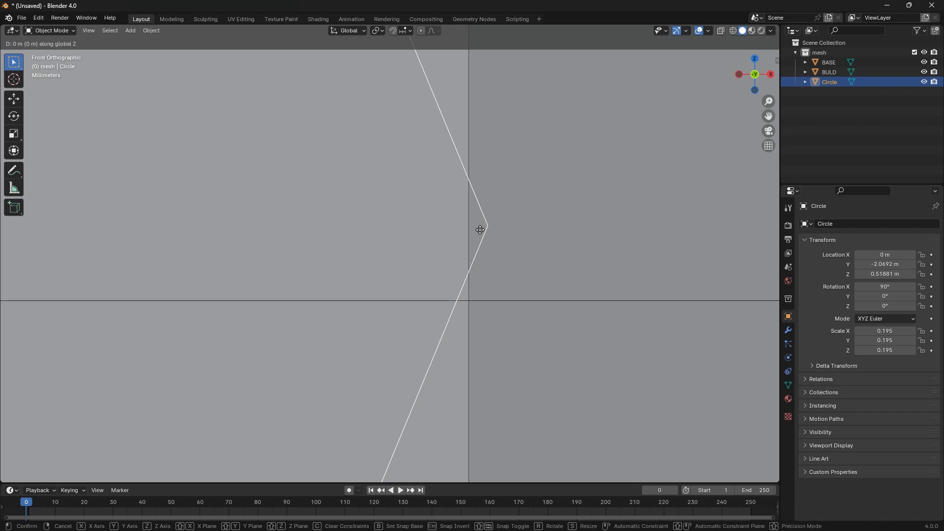
click(473, 302)
shift+middle_drag(473, 303, 501, 299)
key(z)
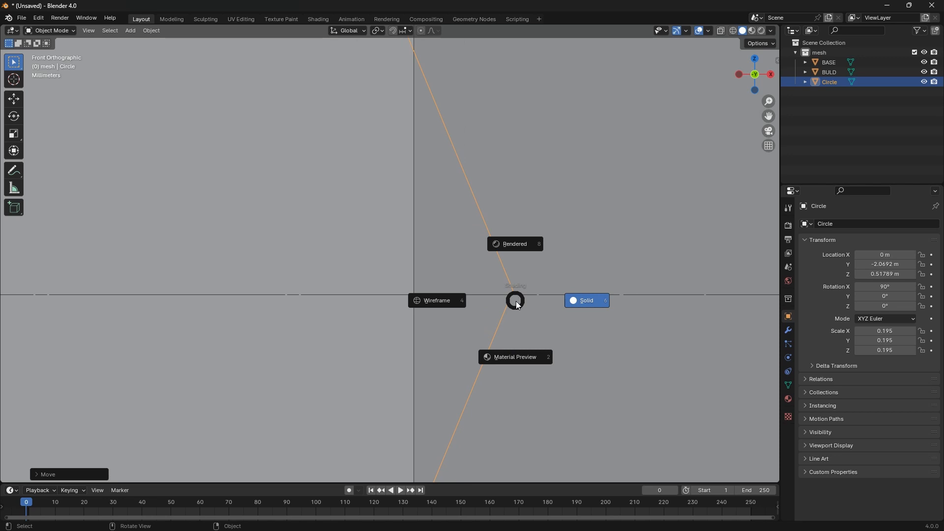
key(Escape)
key(g)
key(z)
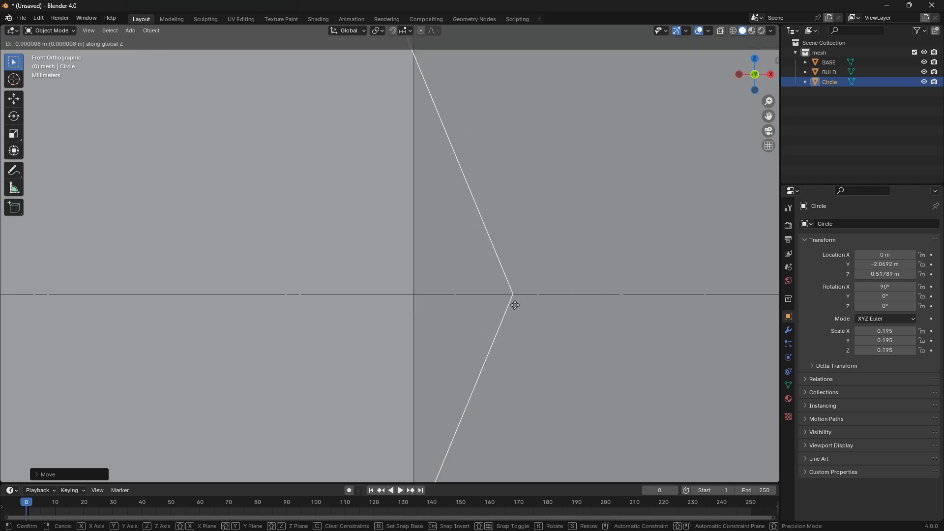
click(514, 303)
Scale the circle down very slightly so its side vertex meets the intersection of the base's vertical and middle horizontal edges
key(s)
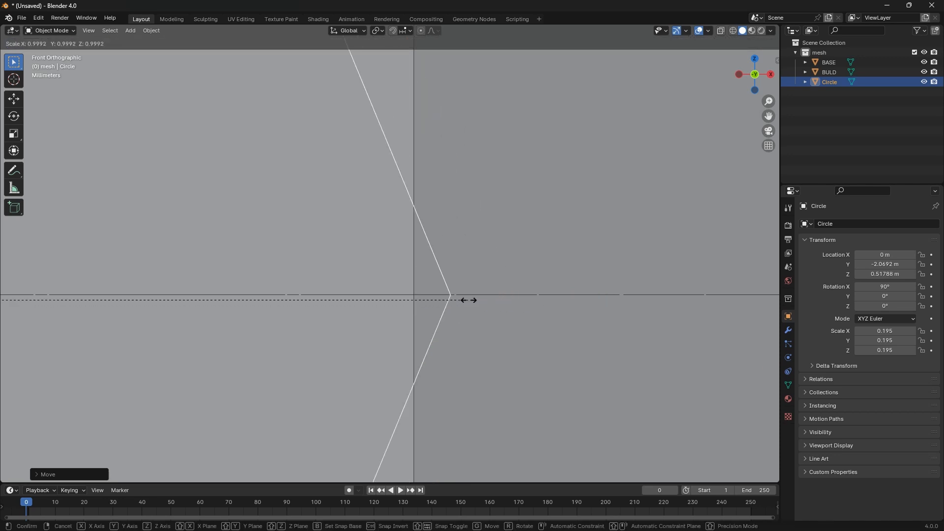
click(434, 304)
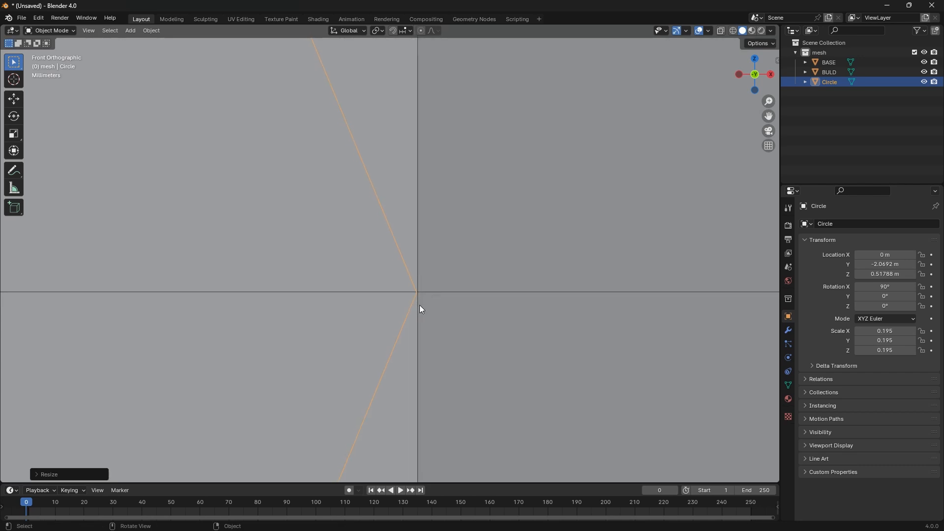
key(s)
click(424, 306)
Move the circle along Y towards the base's front wall, to about -1.261 m
scroll(435, 307, down, 8)
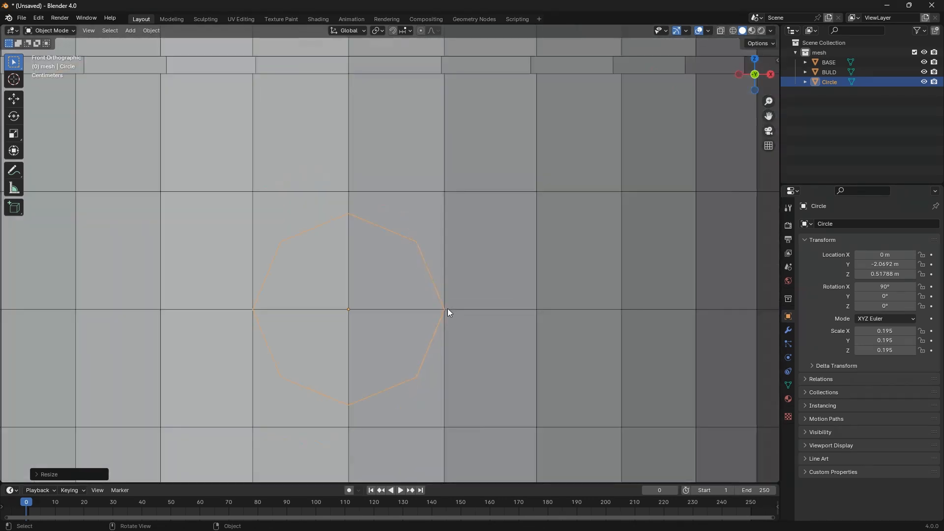
middle_drag(447, 308, 423, 332)
key(g)
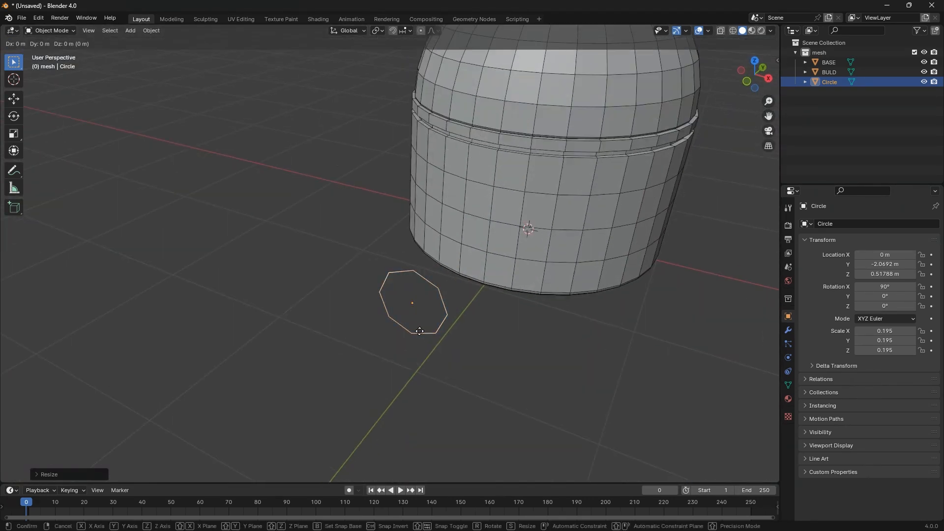
key(y)
click(476, 261)
Fill the whole circle with a face and extrude it outward, away from the base, into an eight-sided cylinder
key(Tab)
scroll(500, 222, up, 2)
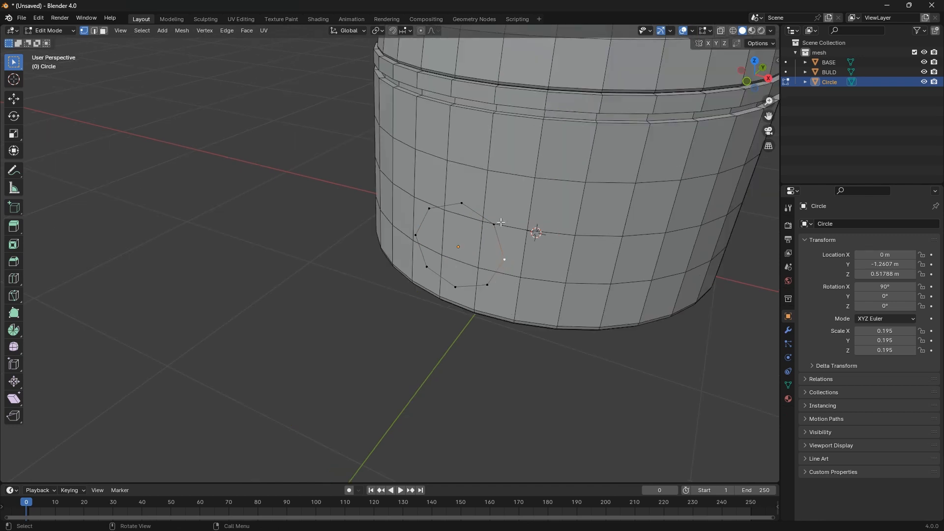
scroll(500, 223, up, 2)
key(a)
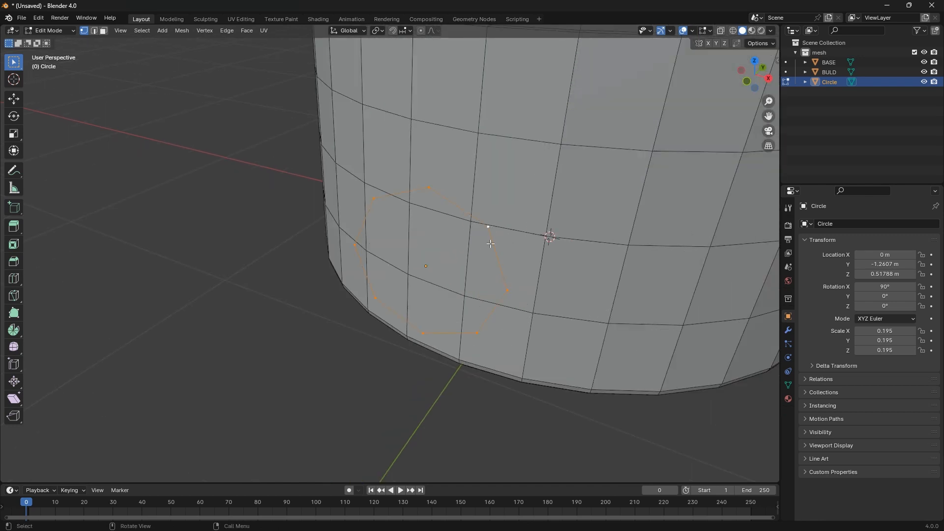
key(f)
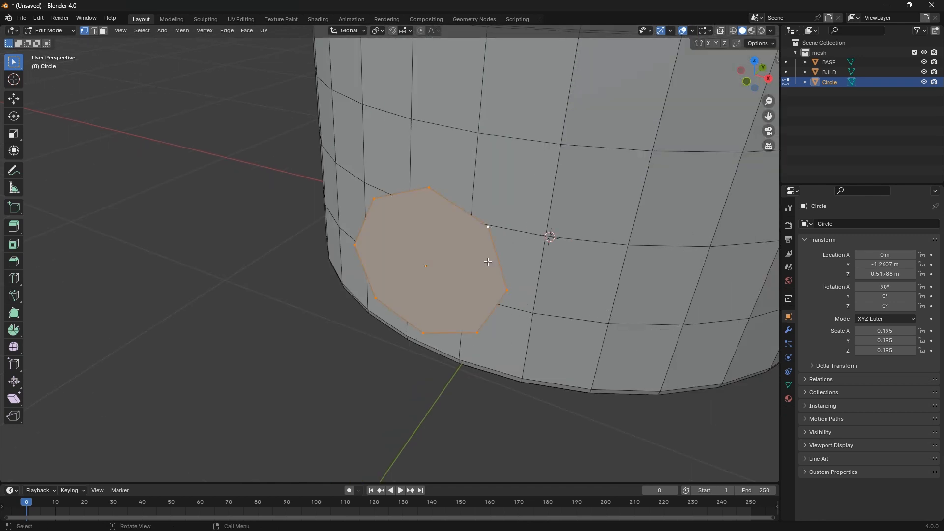
key(e)
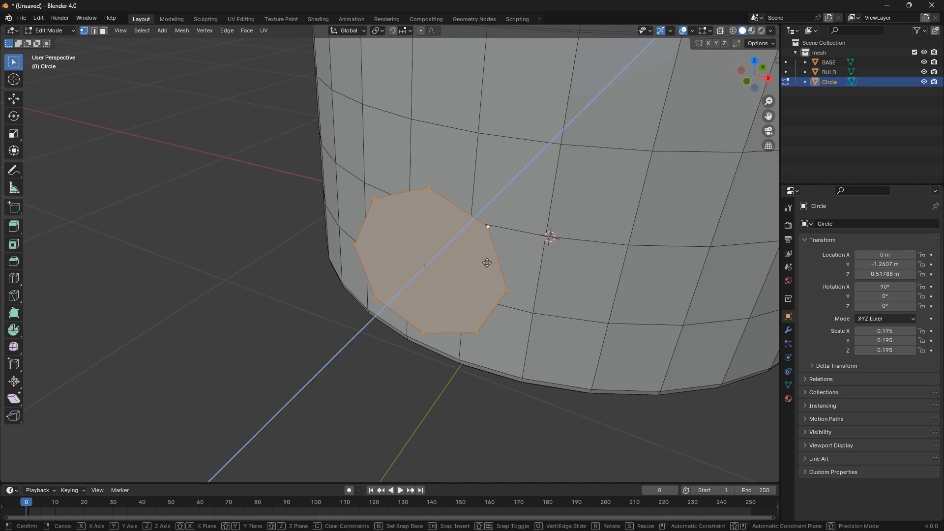
click(326, 358)
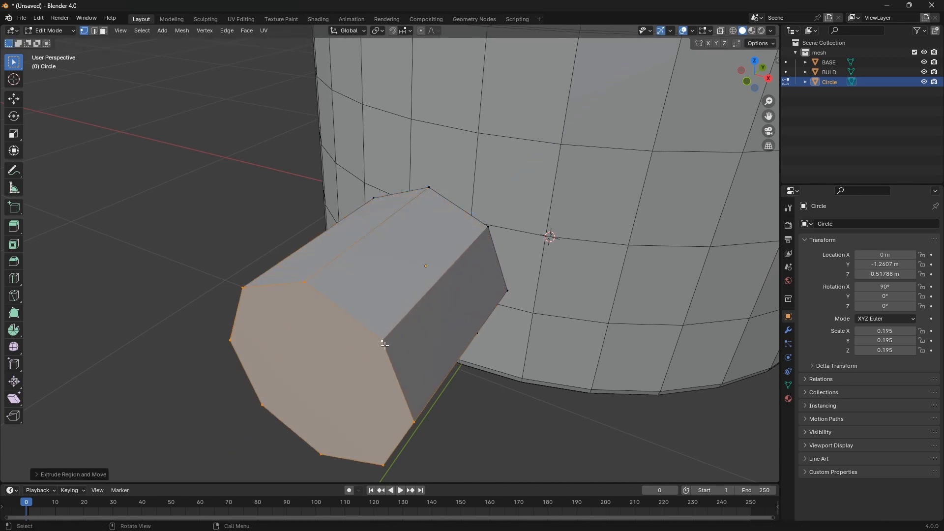
middle_drag(379, 345, 279, 308)
scroll(521, 351, down, 2)
middle_drag(512, 349, 488, 380)
Move the eight-sided cylinder along Y to about -0.776 m so it passes partly through the base's wall
key(Tab)
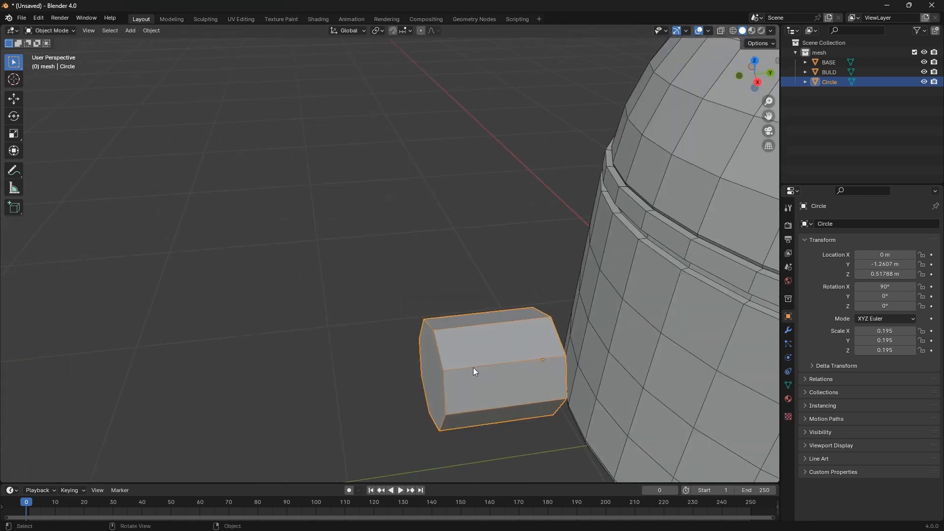
key(g)
key(y)
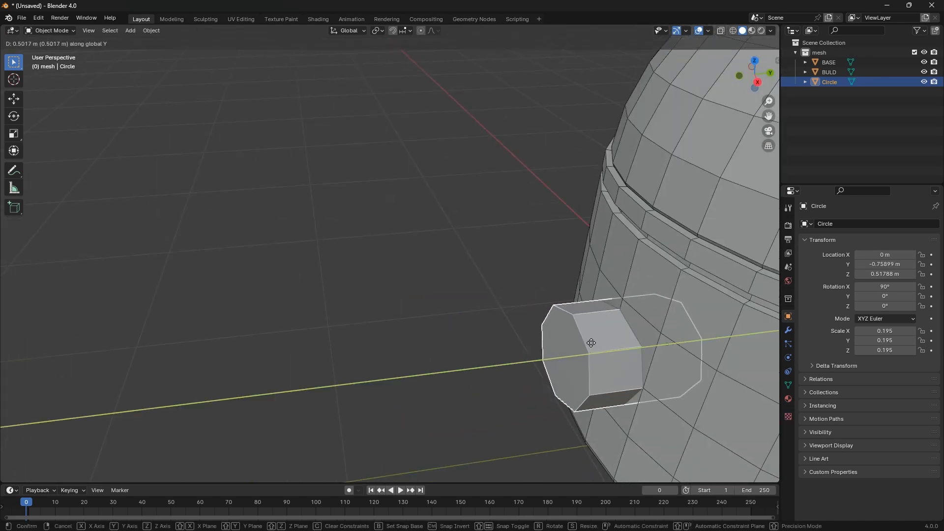
click(591, 343)
middle_drag(591, 343, 585, 309)
Add a Boolean modifier to BASE
click(627, 310)
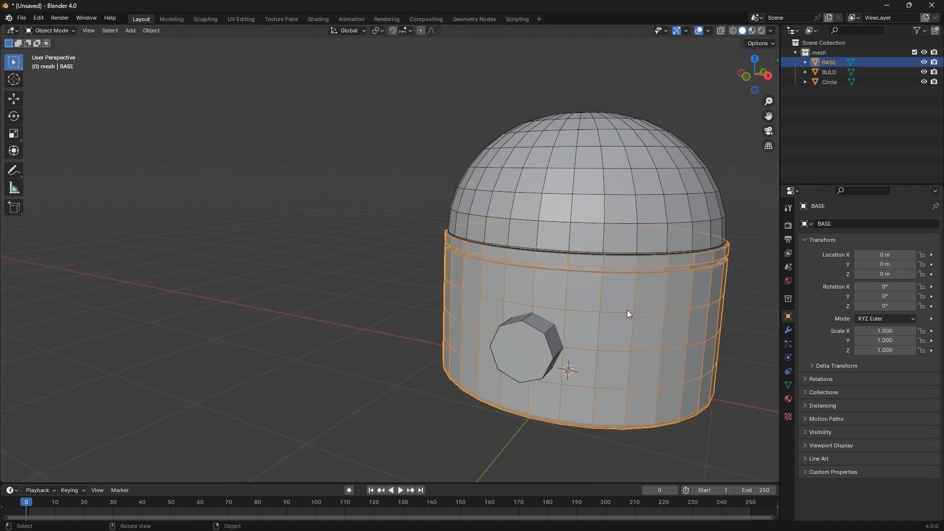
click(788, 331)
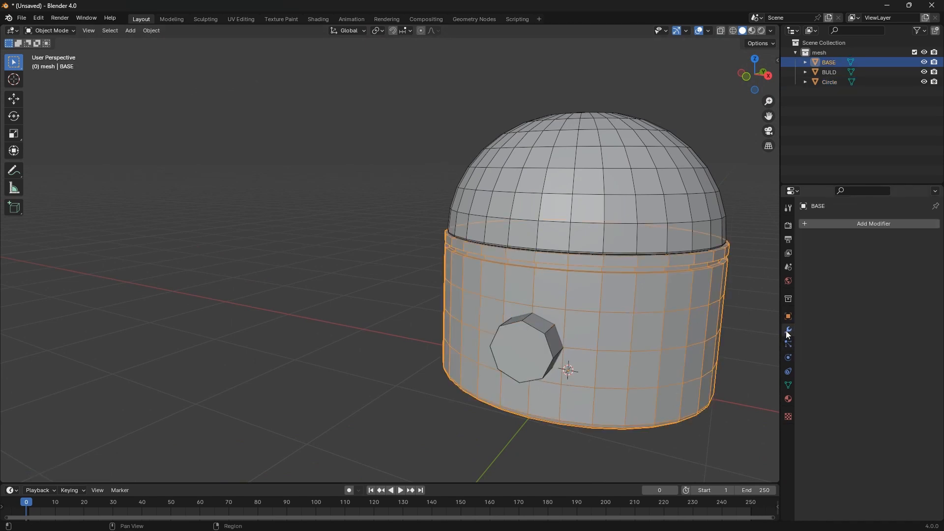
click(881, 224)
mouse_move(853, 256)
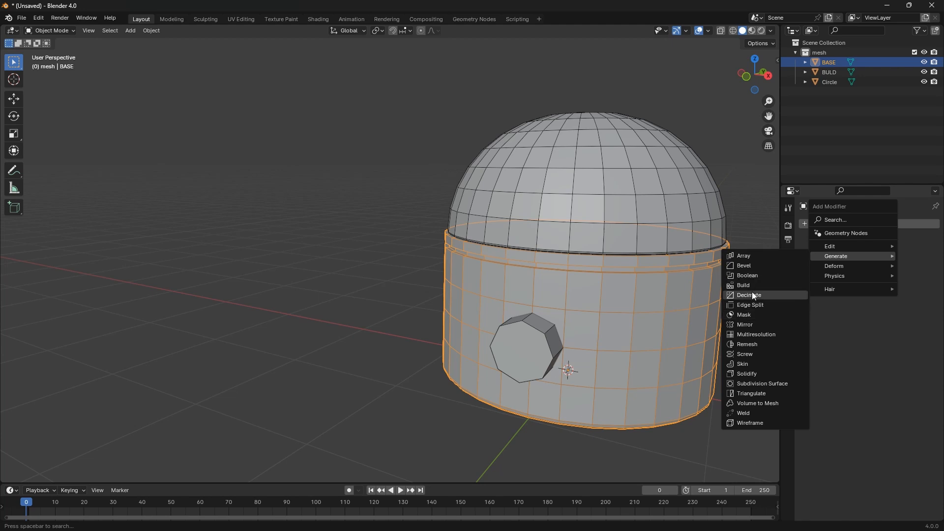
click(751, 276)
Assign the eight-sided cylinder (Circle) as the cutting object of BASE's Difference Boolean
scroll(649, 319, down, 3)
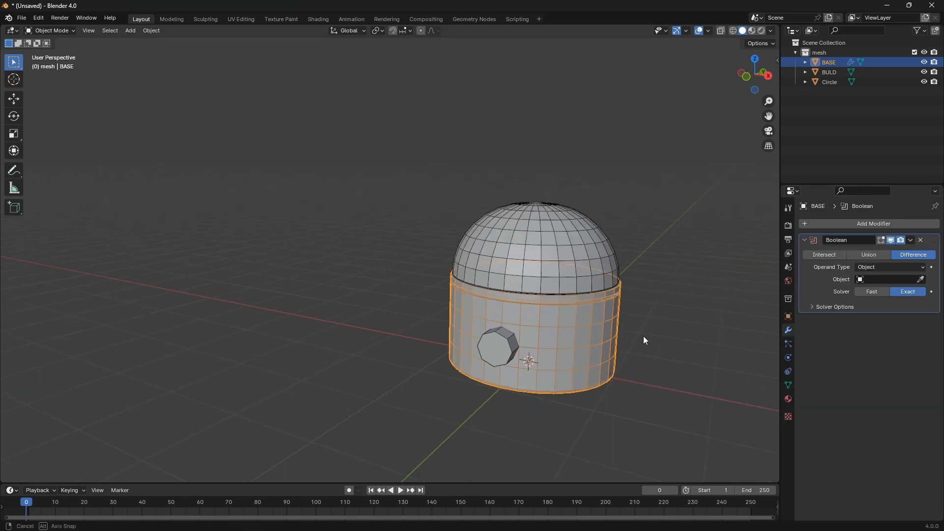
middle_drag(643, 335, 509, 360)
scroll(508, 360, up, 5)
click(921, 279)
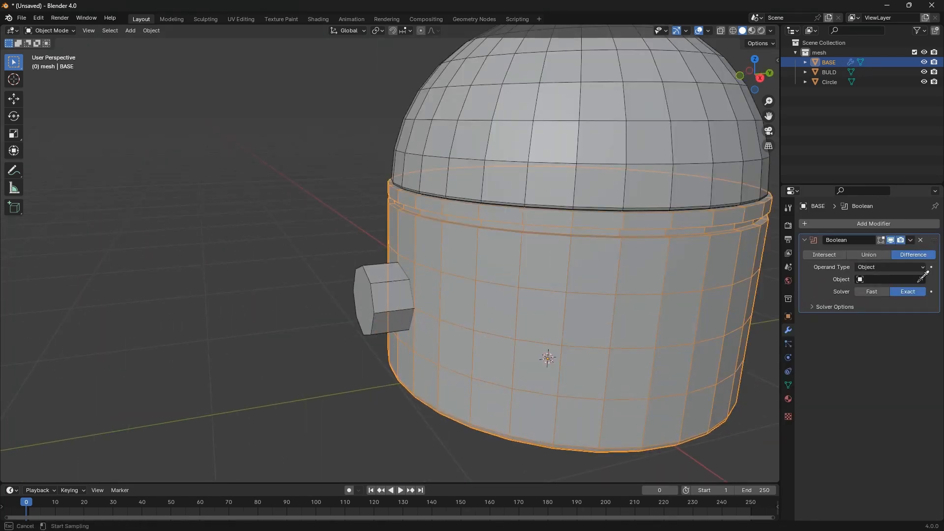
click(377, 281)
Select the Circle cylinder and turn off the viewport's wireframe overlay
middle_drag(376, 282, 426, 325)
click(427, 324)
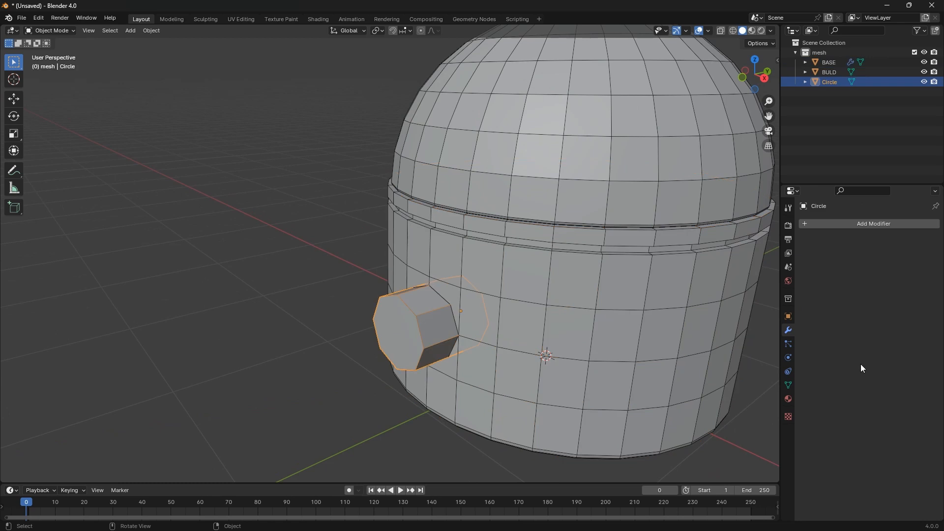
click(709, 30)
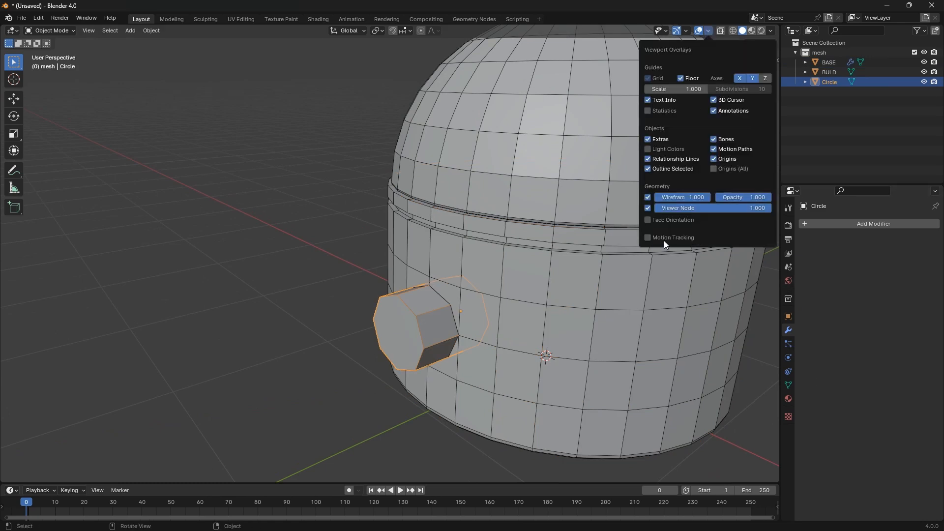
click(647, 197)
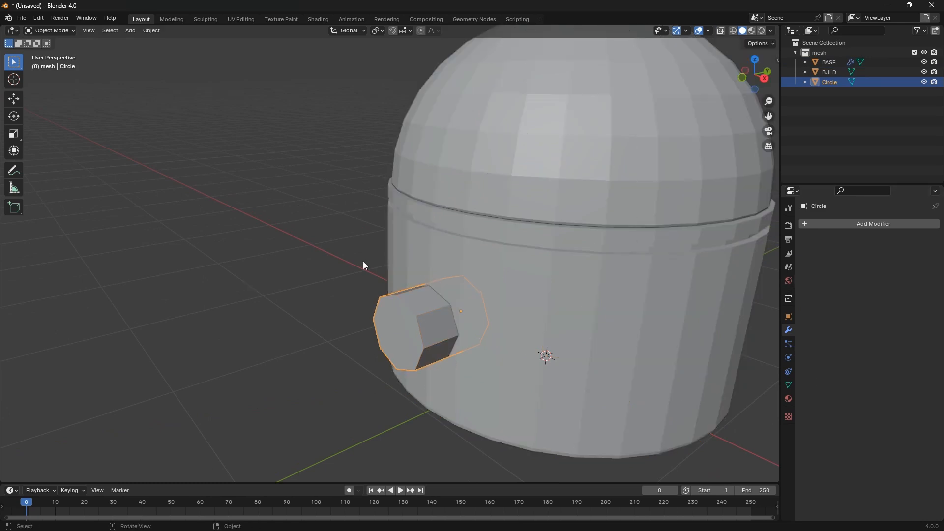
Set the Circle cylinder's viewport display to Wire and check the cut opening in the base
click(788, 317)
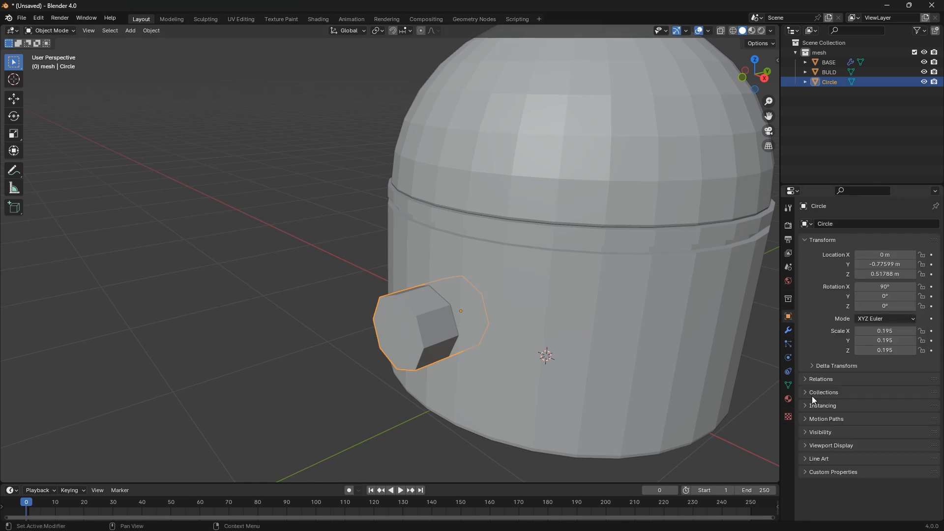
click(809, 444)
scroll(809, 443, down, 4)
click(895, 472)
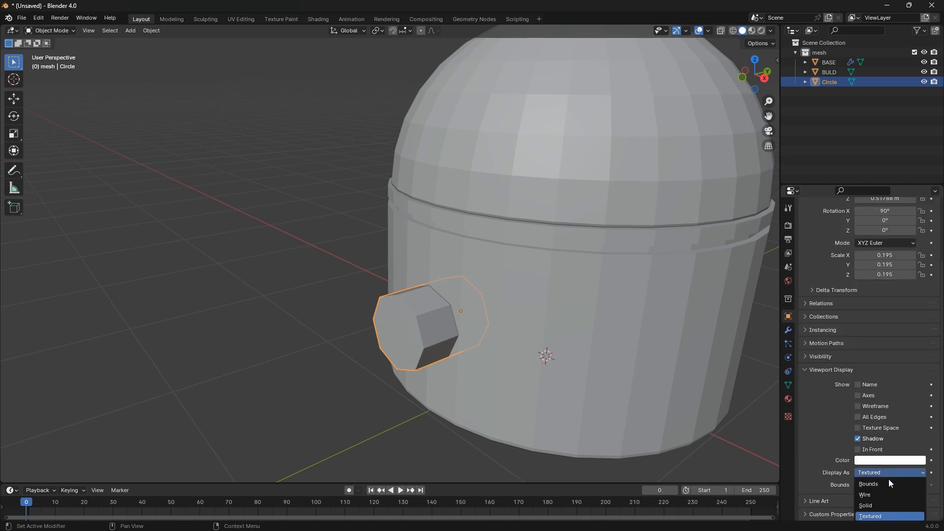
click(870, 495)
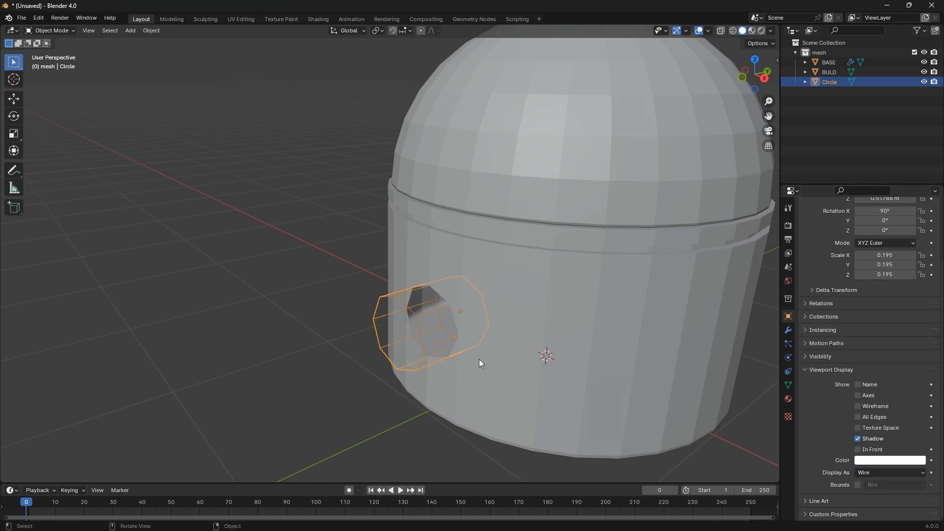
mouse_move(479, 359)
middle_down()
mouse_move(598, 327)
mouse_move(490, 353)
middle_up()
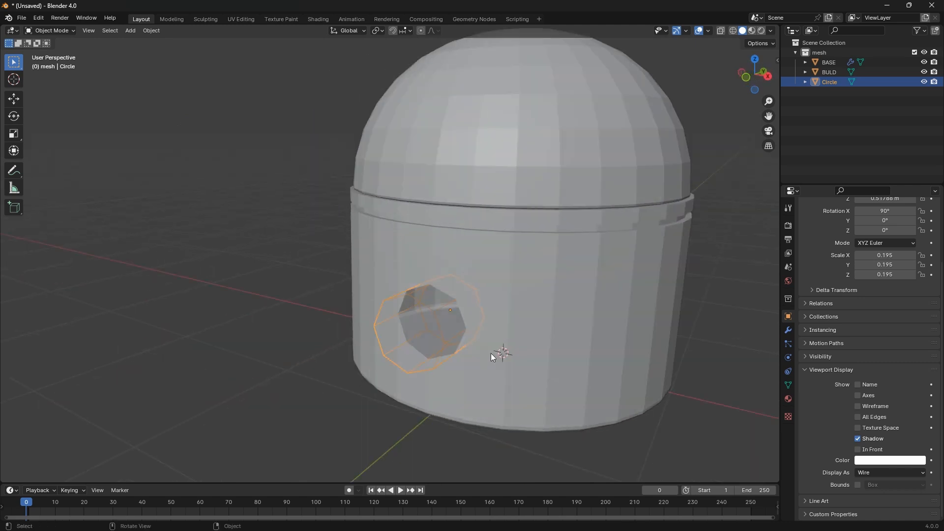
Compare the Fast and Exact solvers on BASE's Boolean, keep Exact and apply the modifier
scroll(472, 350, up, 5)
click(471, 349)
scroll(473, 346, down, 4)
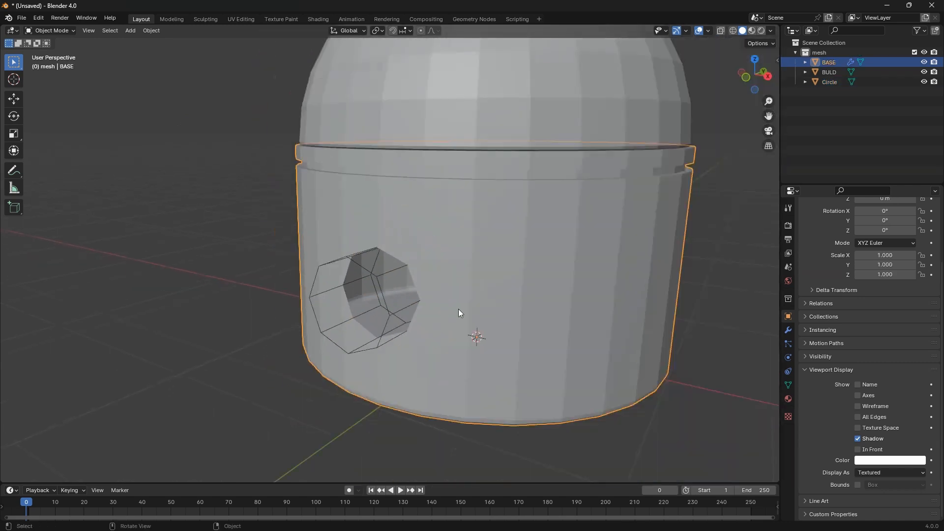
click(788, 330)
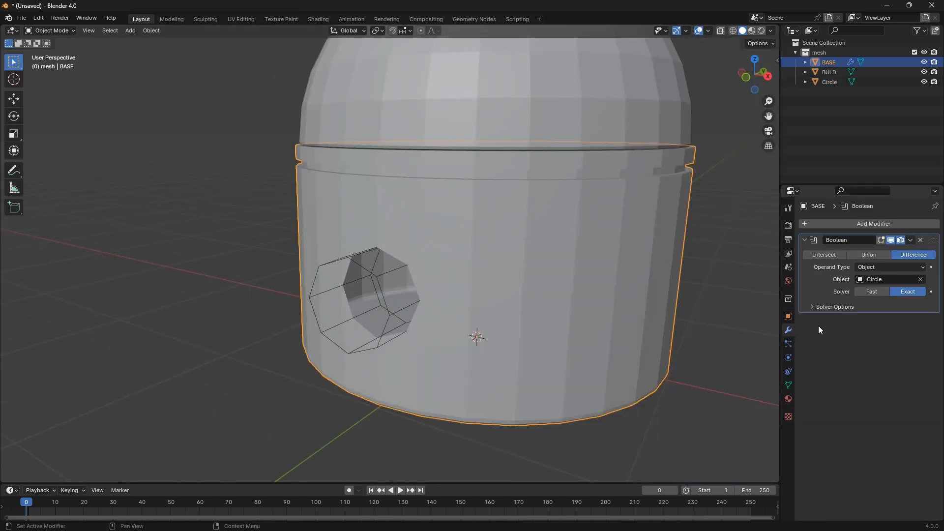
click(870, 292)
click(901, 293)
scroll(398, 321, up, 3)
scroll(285, 329, down, 5)
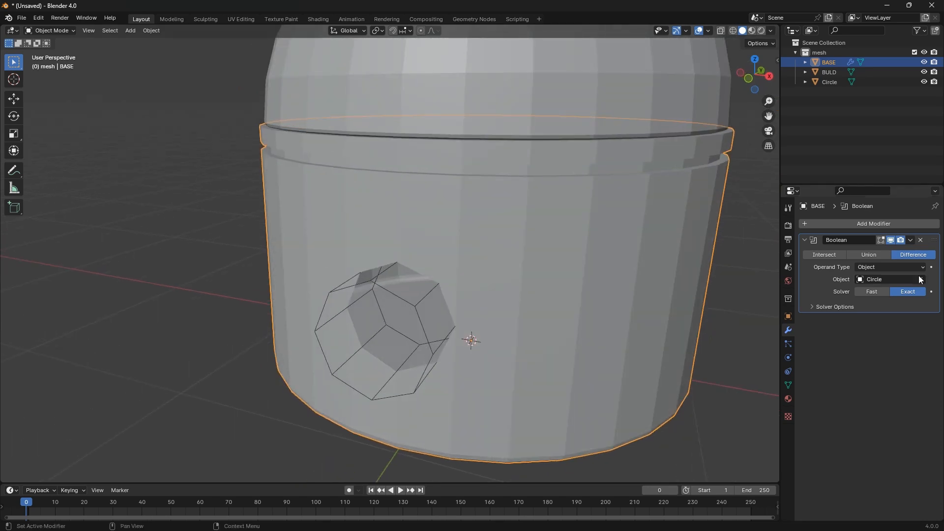
click(914, 238)
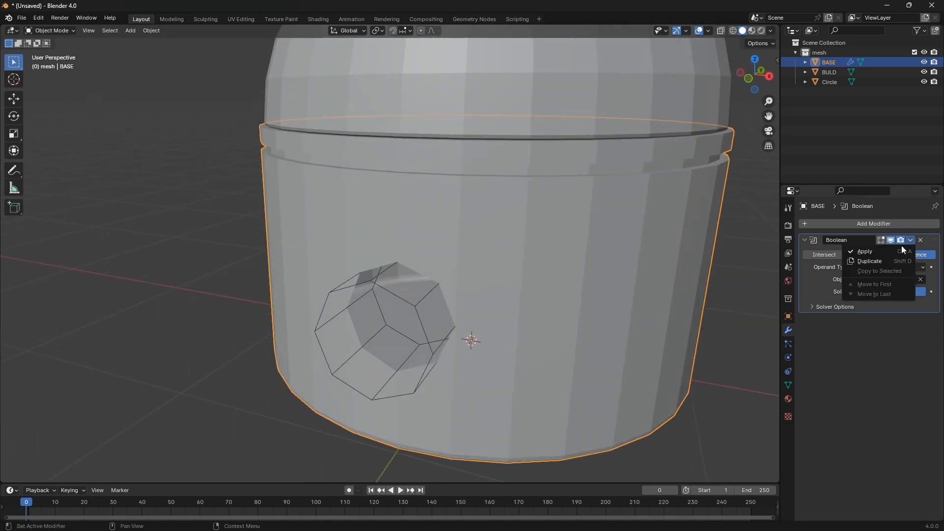
click(898, 249)
Delete the Circle cutter cylinder and open BASE's mesh in Edit Mode
click(416, 312)
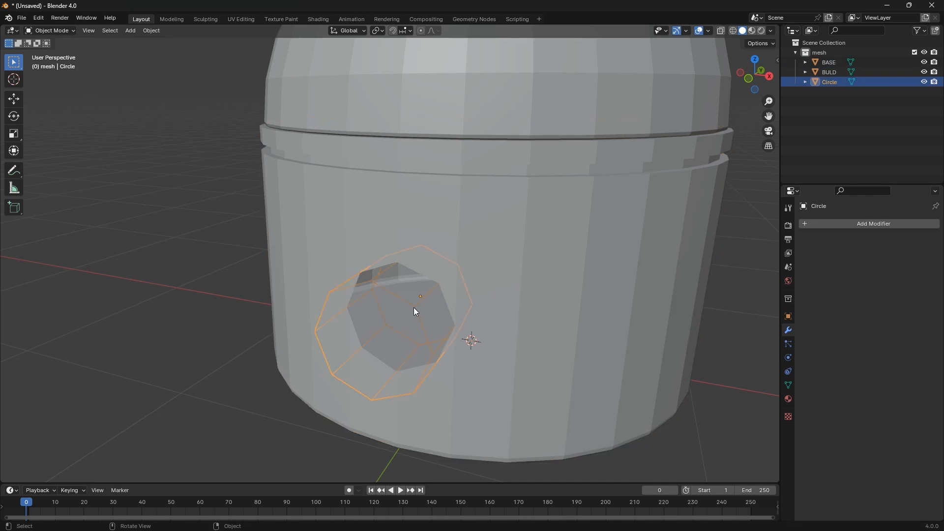
key(Delete)
click(476, 323)
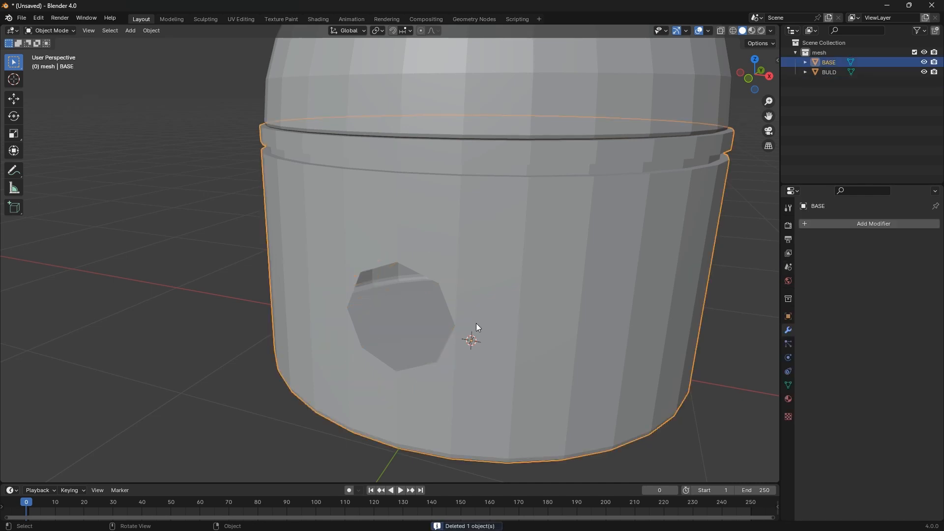
key(Tab)
Connect the hole's upper-left corner vertex to the nearest wall vertex with a diagonal edge and return to Object Mode
middle_drag(476, 323, 563, 318)
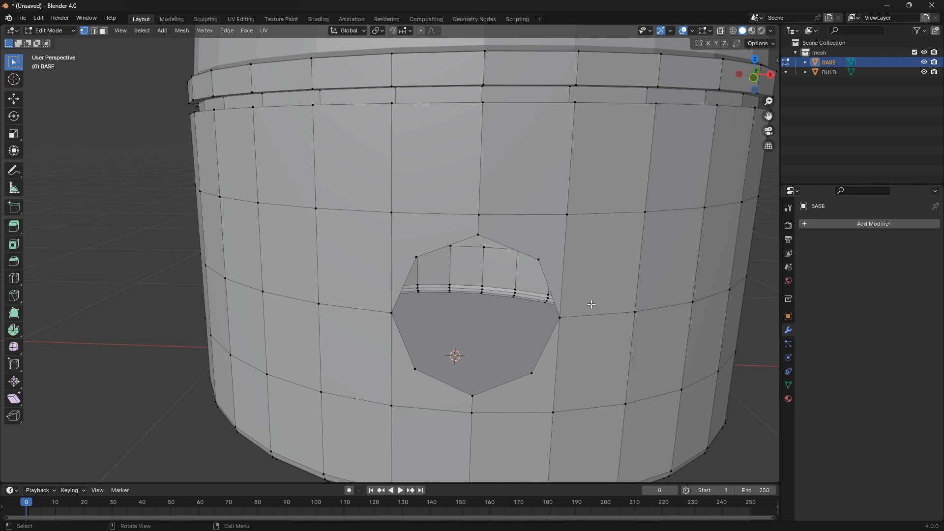
scroll(279, 351, down, 5)
middle_drag(349, 347, 319, 312)
scroll(319, 312, up, 4)
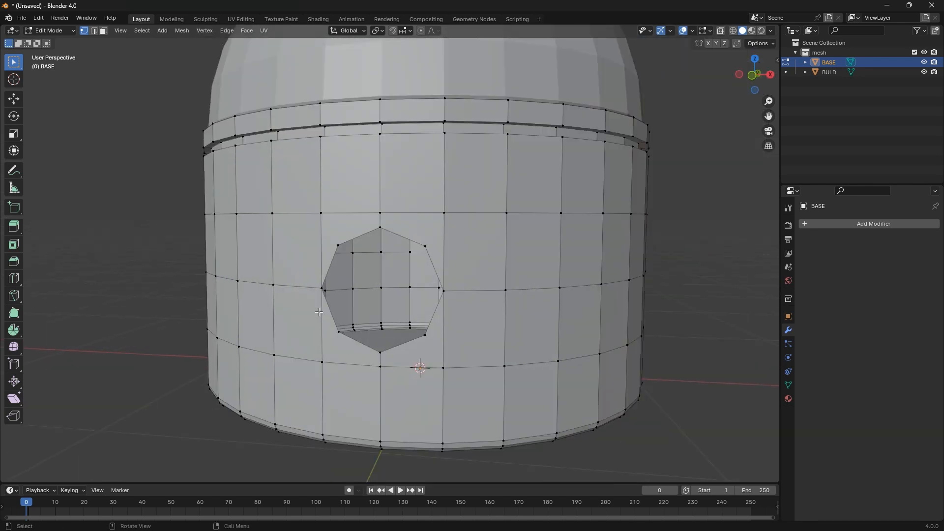
scroll(319, 312, up, 1)
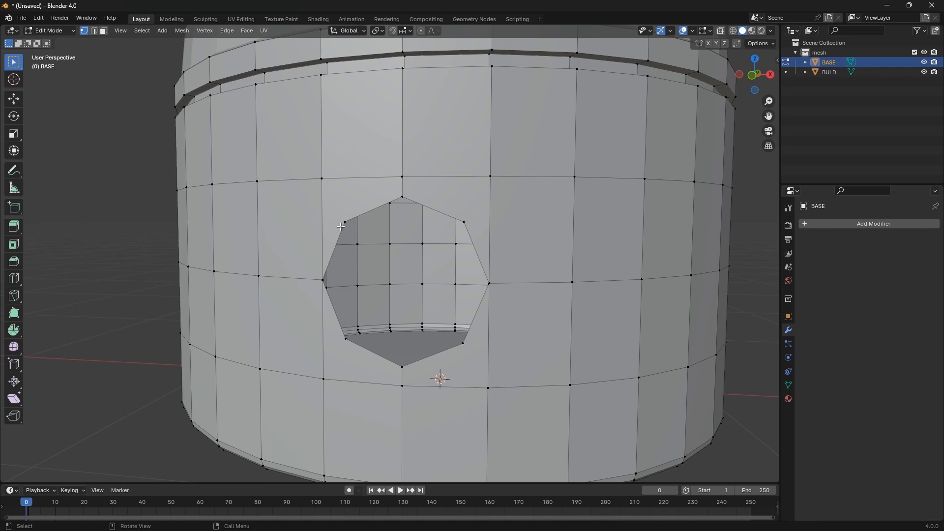
middle_drag(341, 227, 374, 233)
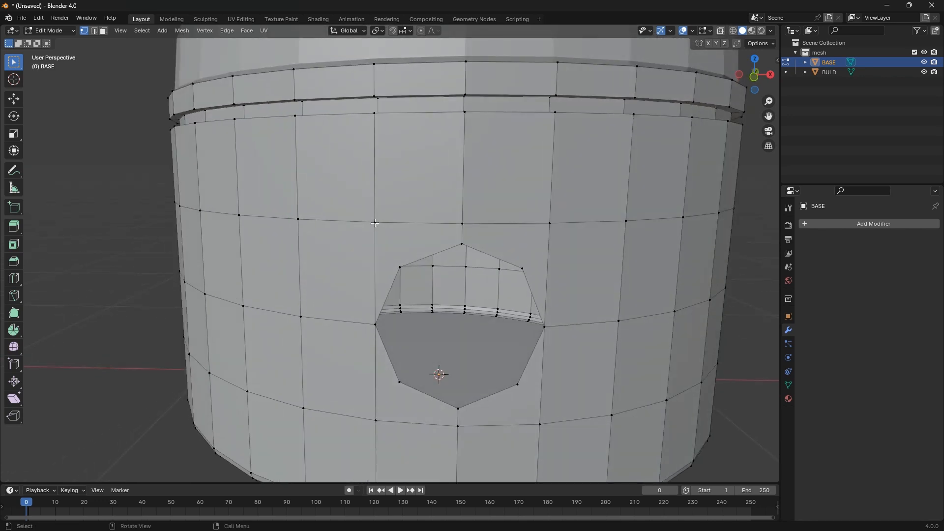
click(375, 223)
shift+click(400, 267)
key(Tab)
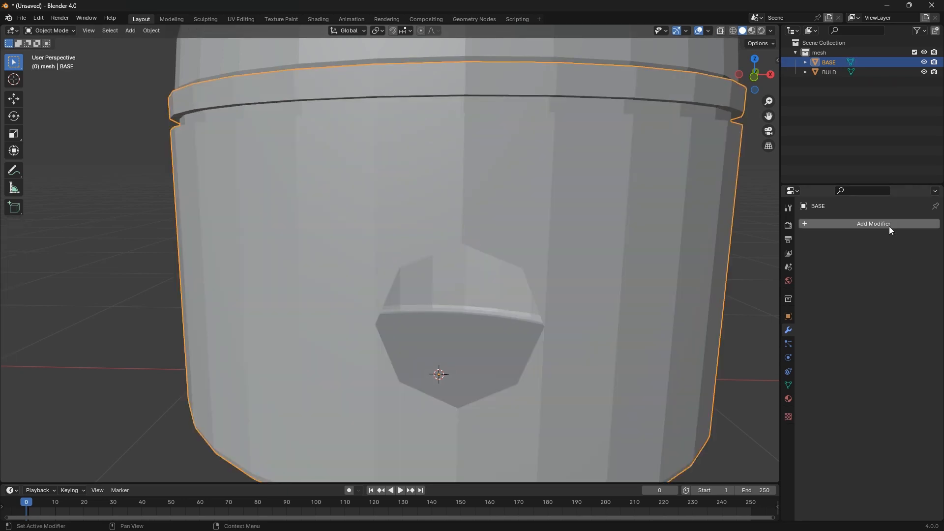
scroll(470, 281, down, 3)
middle_drag(552, 284, 539, 302)
scroll(538, 302, down, 1)
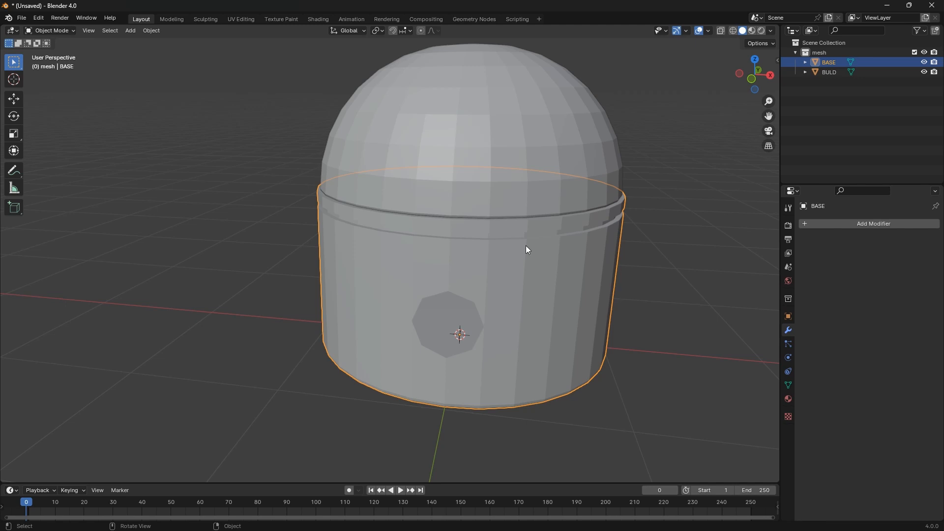
scroll(583, 376, up, 3)
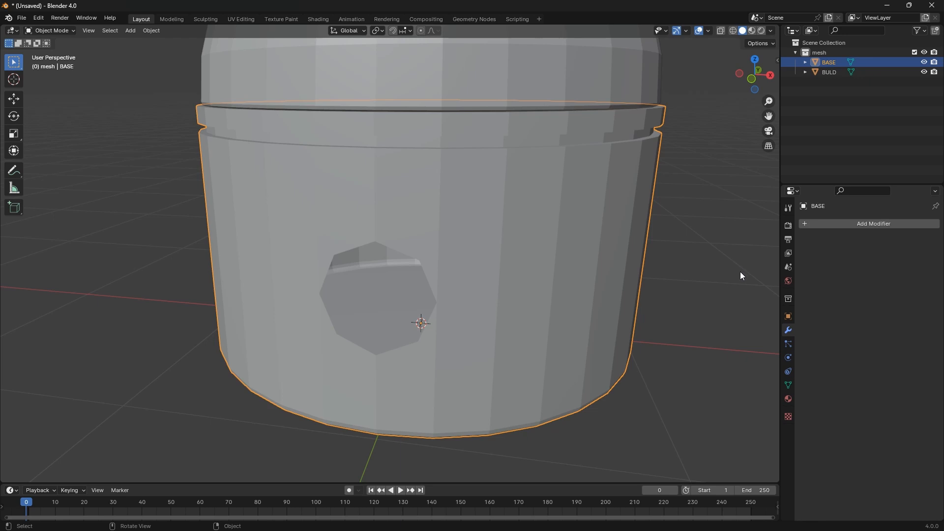
click(874, 222)
mouse_move(876, 223)
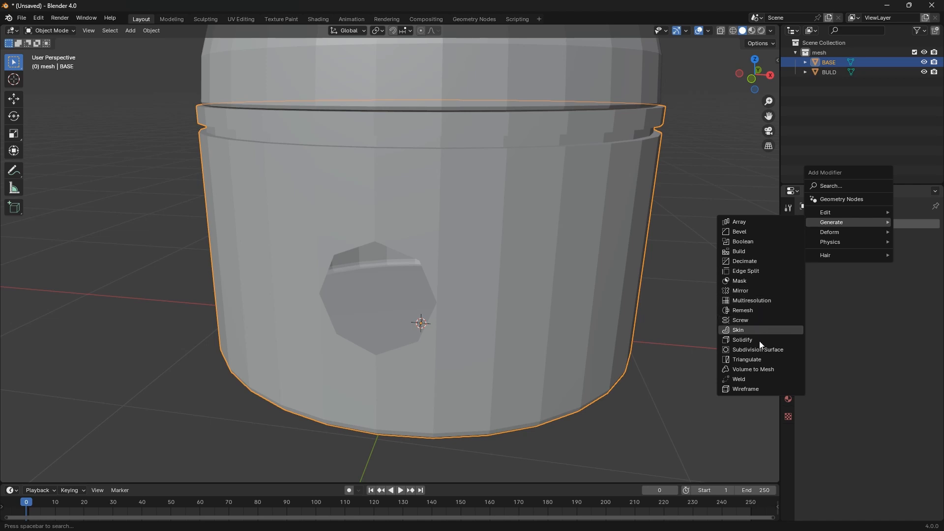
key(Tab)
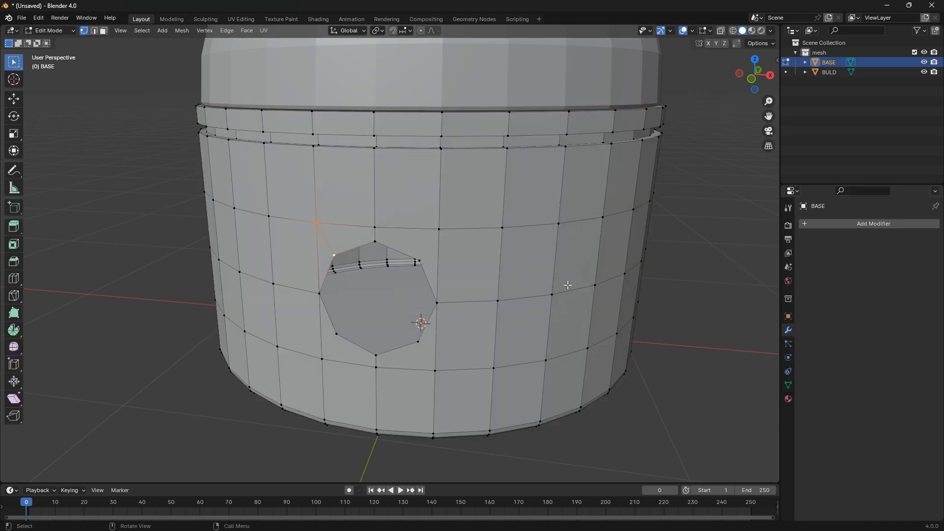
key(Tab)
Add a Subdivision Surface modifier to BASE and set its viewport level to 2
click(870, 224)
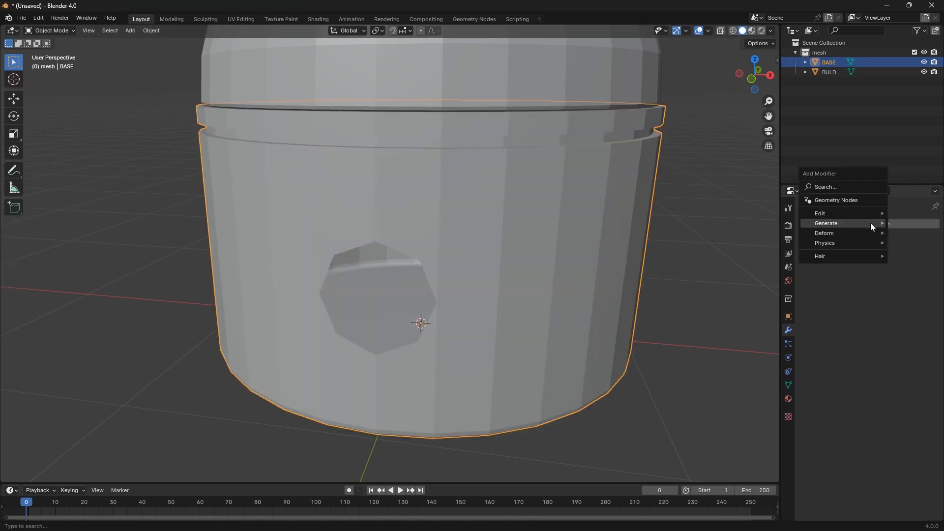
mouse_move(870, 223)
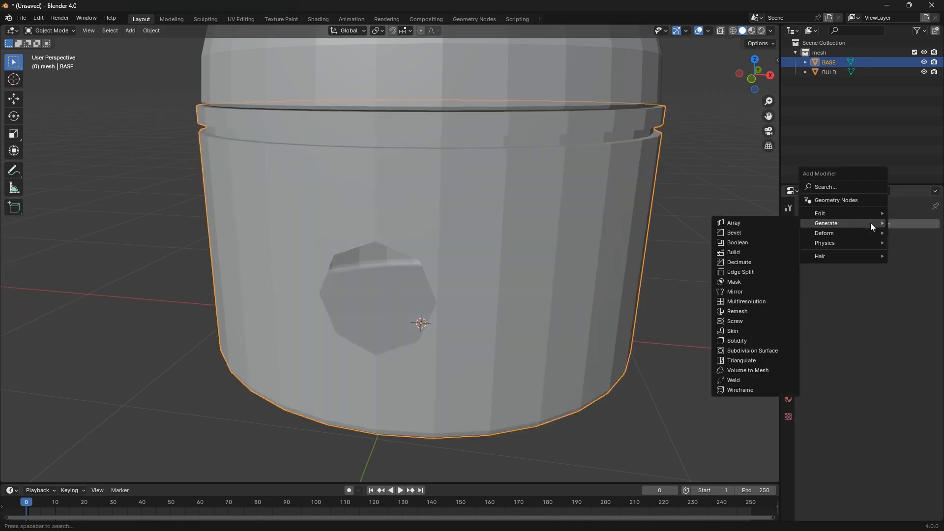
click(755, 352)
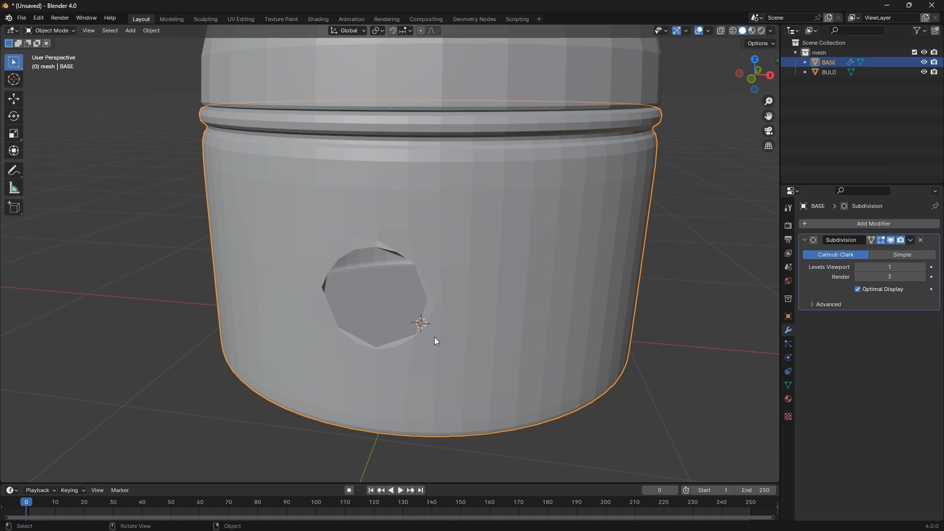
click(923, 267)
mouse_move(543, 285)
middle_down()
mouse_move(560, 279)
mouse_move(532, 280)
middle_up()
Try dissolving the diagonal edge at the hole's upper-left corner in BASE's mesh
key(Tab)
scroll(532, 281, up, 5)
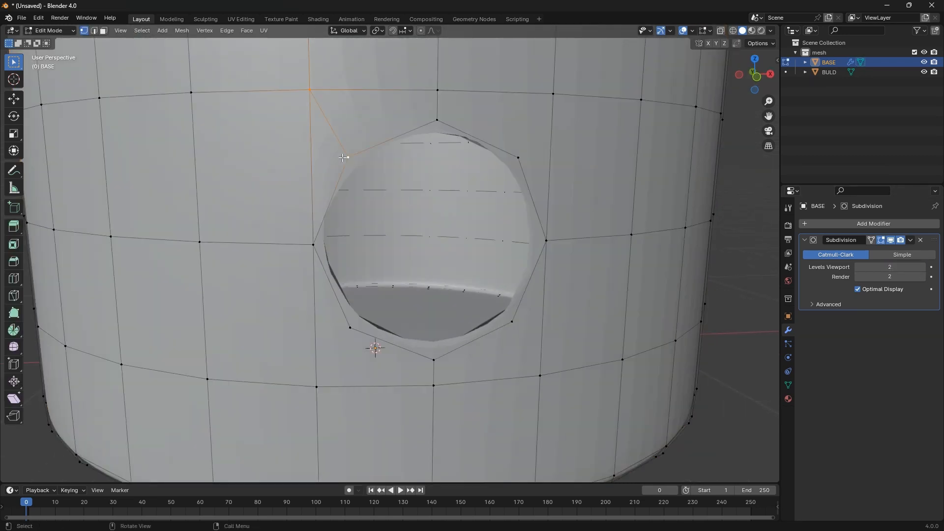
click(345, 157)
key(2)
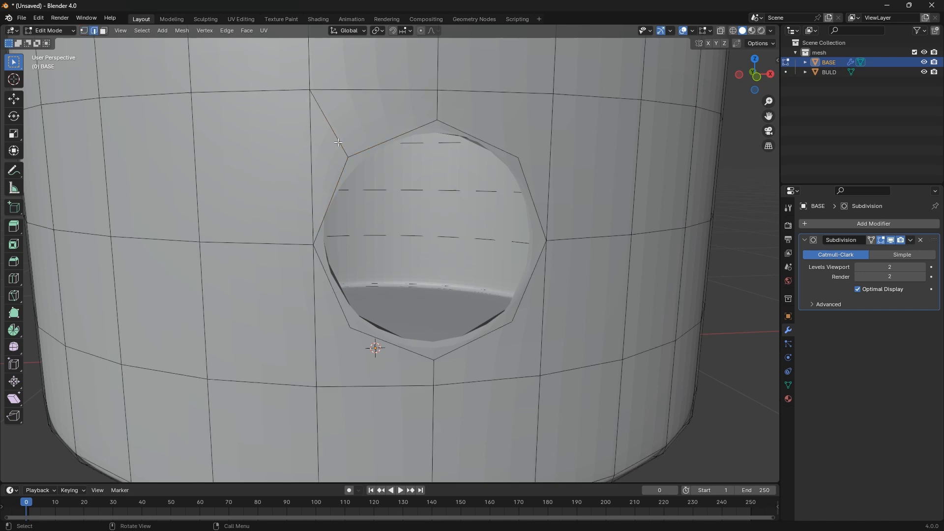
click(332, 139)
key(ctrl+x)
middle_drag(450, 214, 441, 213)
scroll(320, 191, up, 1)
Undo the edge dissolve, the Subdivision Surface modifier and the diagonal edge at the hole's corner
key(ctrl+z)
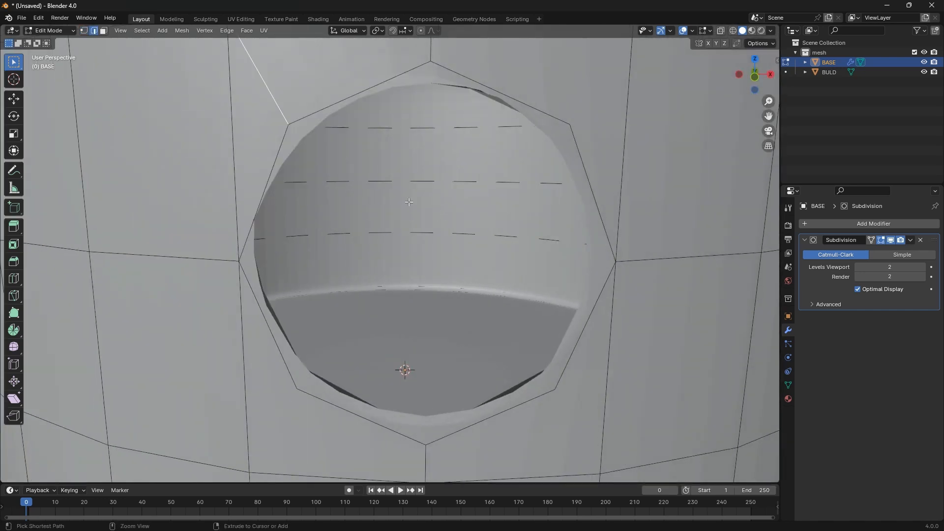
scroll(320, 191, down, 1)
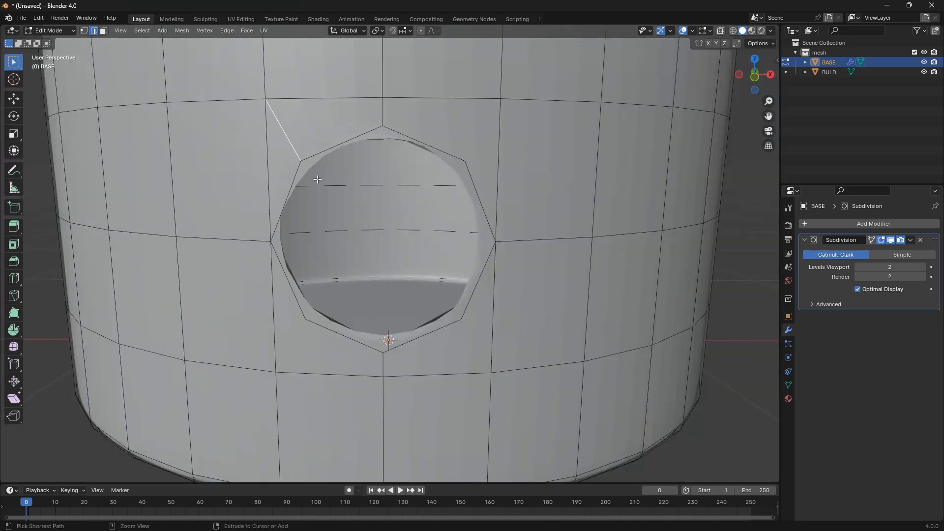
key(ctrl+z)
key(ctrl+z)
key(ctrl+z)
key(ctrl+z)
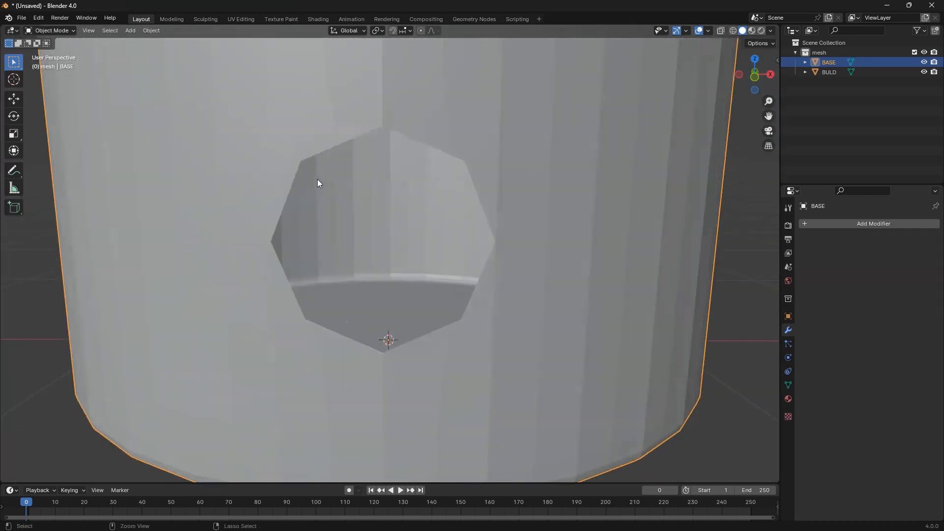
key(ctrl+z)
key(ctrl+shift+z)
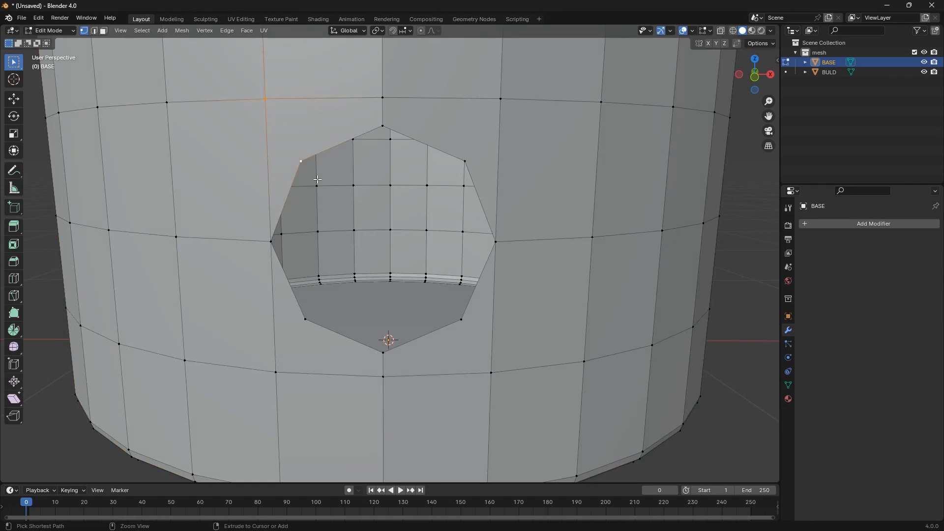
Add a Subdivision Surface modifier to BASE without the diagonal edge and return to Object Mode
click(878, 224)
mouse_move(848, 226)
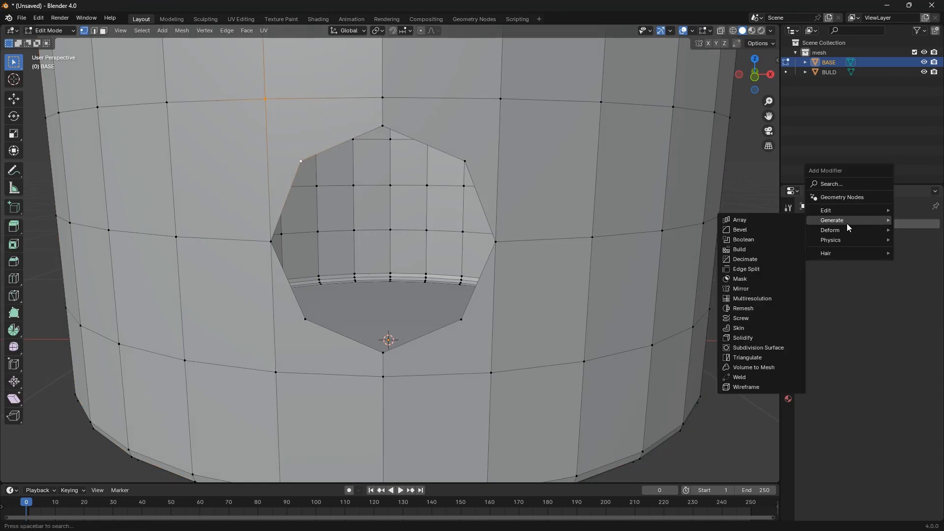
click(772, 348)
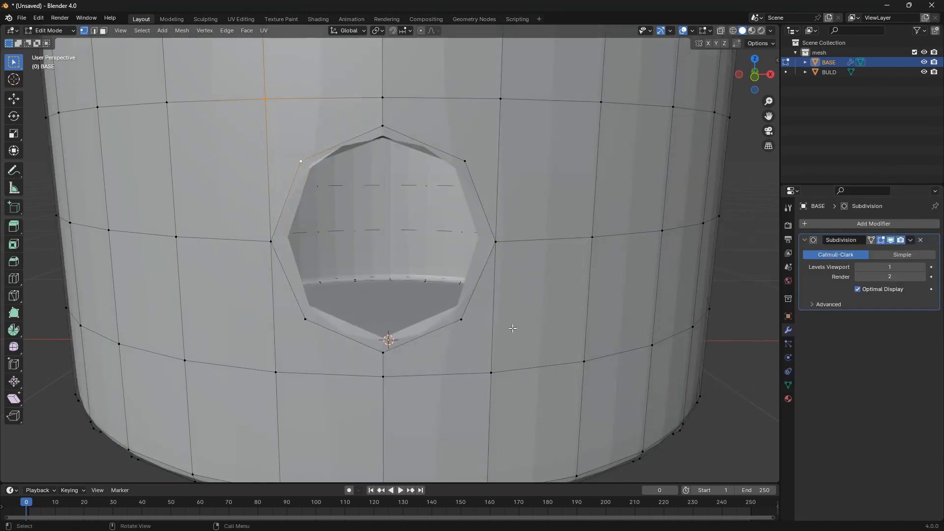
key(Tab)
Examine the subdivided base and the shape of its hole's rim from several angles, including the inside
scroll(513, 328, down, 3)
middle_drag(489, 297, 579, 262)
scroll(555, 282, down, 1)
scroll(569, 178, up, 8)
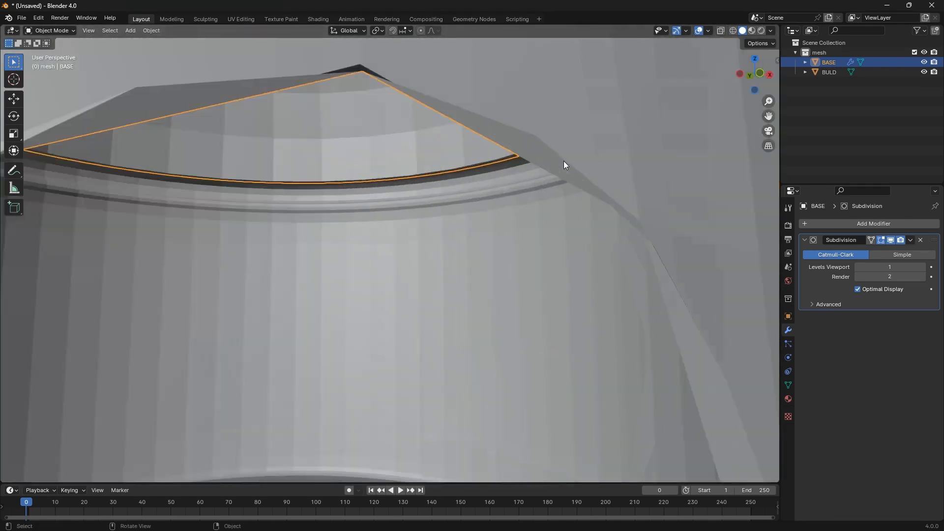
scroll(564, 161, down, 8)
middle_drag(460, 142, 517, 348)
scroll(517, 348, up, 1)
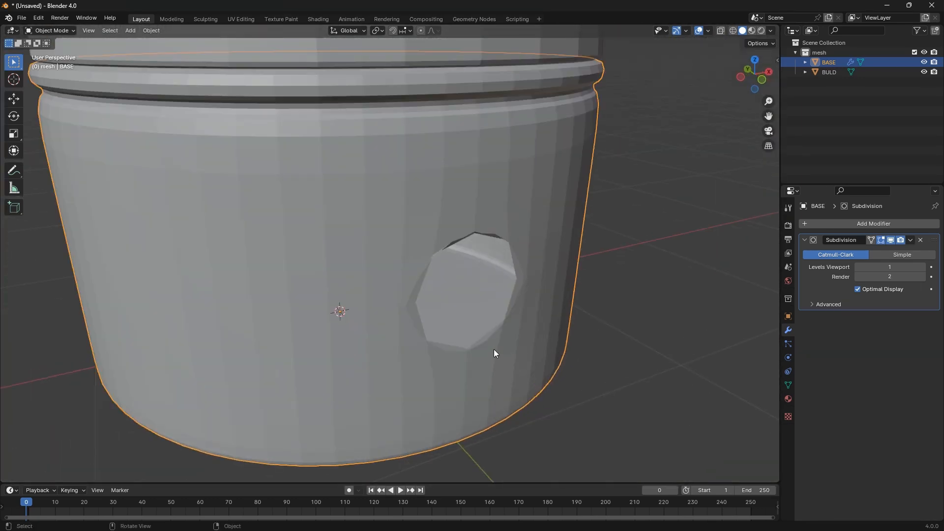
scroll(494, 353, up, 2)
scroll(516, 362, down, 4)
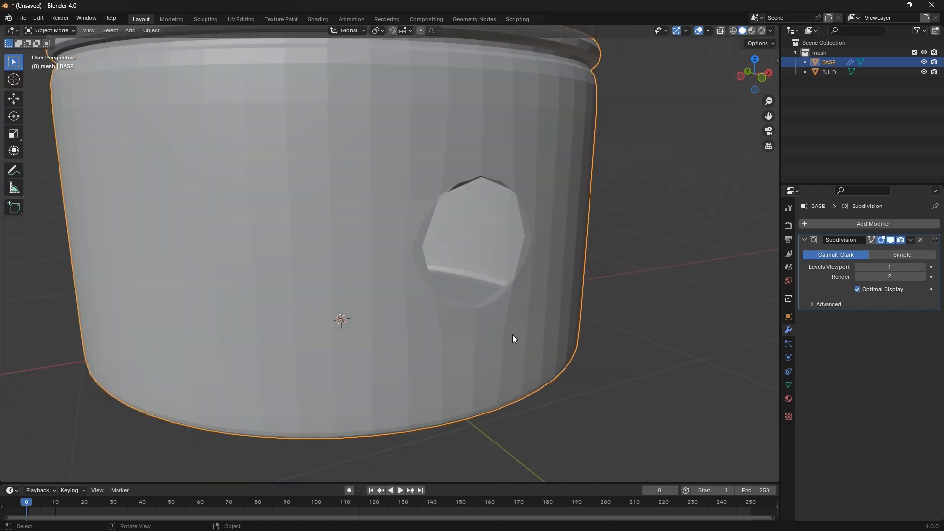
scroll(512, 334, up, 1)
scroll(494, 203, down, 2)
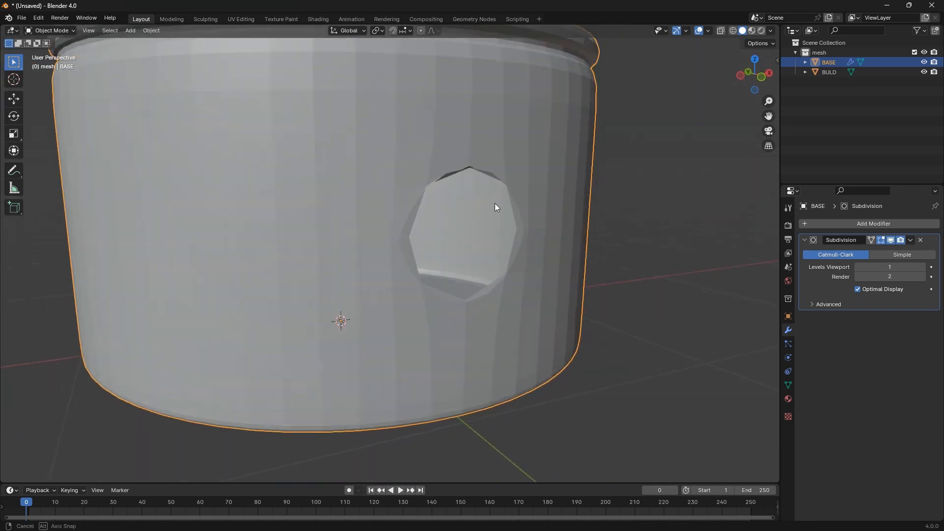
middle_drag(495, 202, 538, 288)
scroll(536, 257, up, 3)
scroll(542, 261, down, 1)
scroll(501, 316, down, 2)
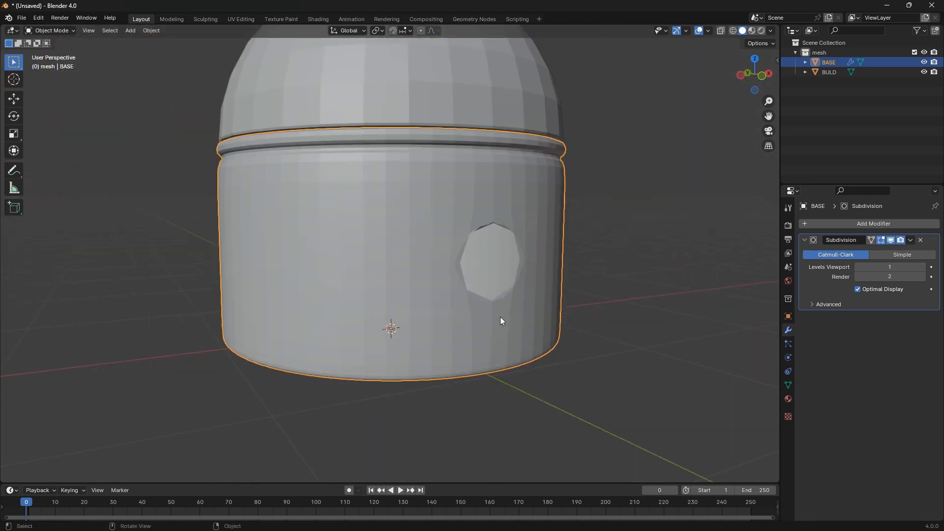
Set BASE's Subdivision viewport level to 2 and apply Shade Smooth to the object
click(922, 267)
right_click(551, 216)
click(549, 217)
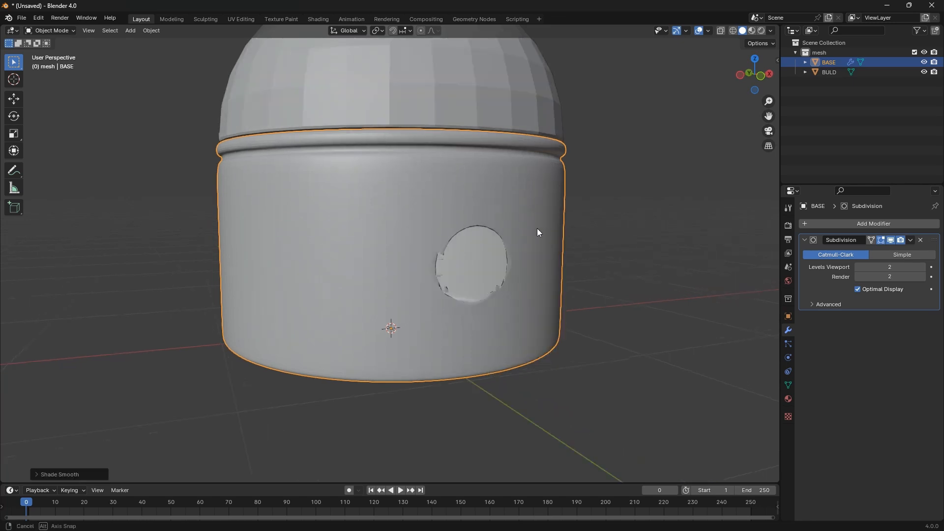
Select the edge loop around BASE's front hole, extrude it inward along global Y and return to Object Mode
middle_drag(536, 228, 476, 295)
scroll(393, 257, up, 4)
key(Tab)
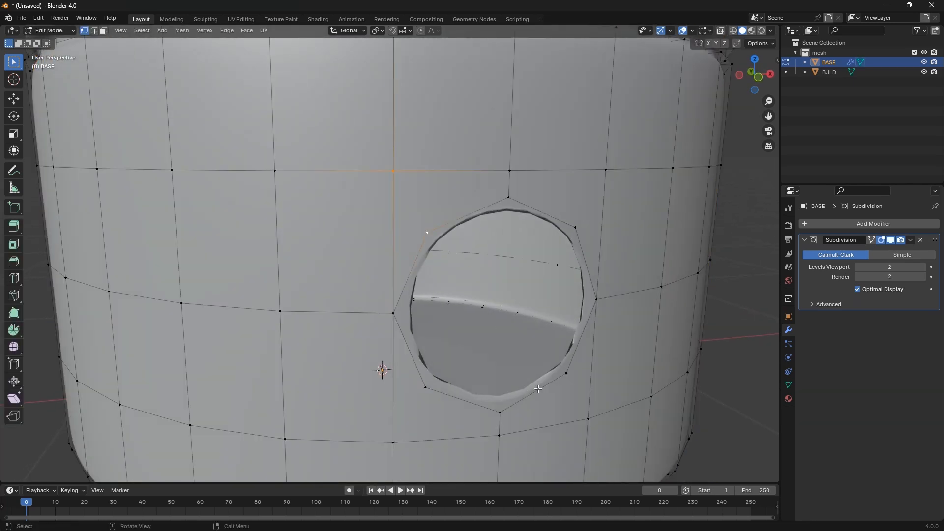
key(2)
alt+click(538, 390)
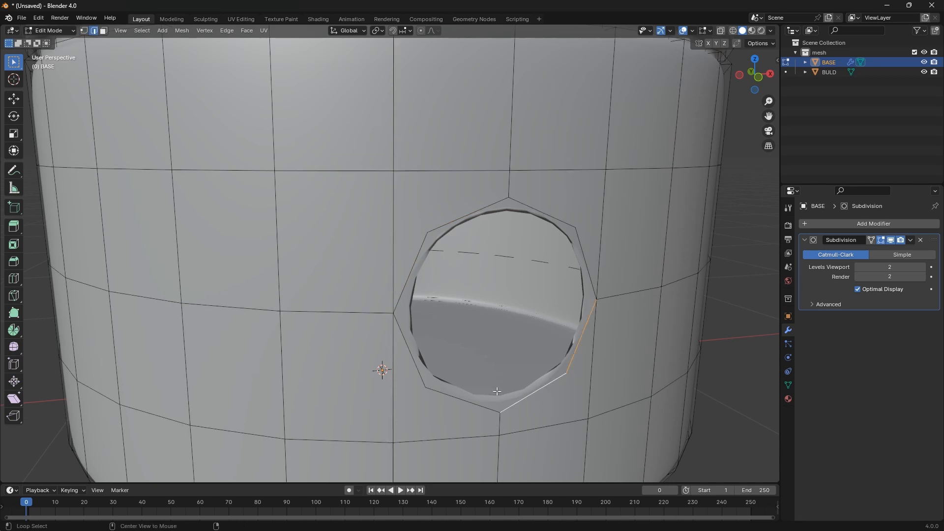
alt+shift+click(464, 395)
alt+shift+click(406, 278)
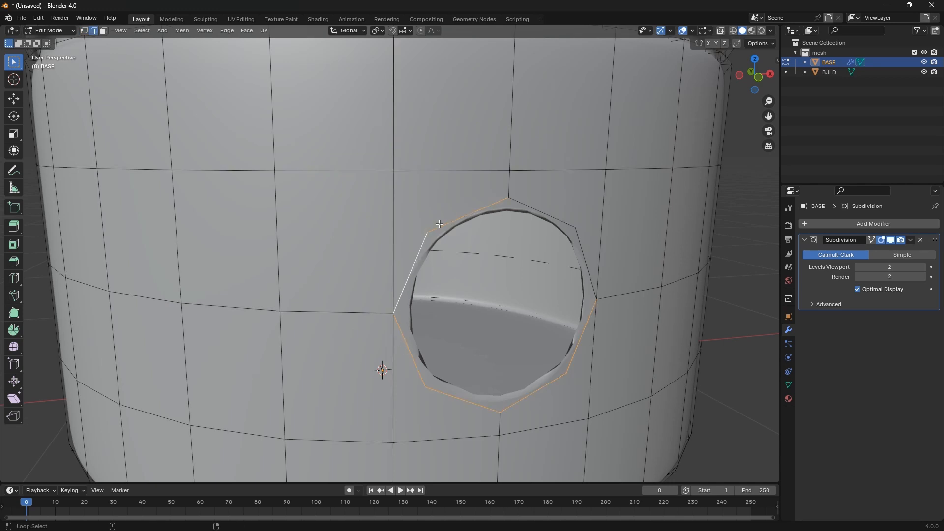
alt+shift+click(540, 204)
middle_drag(540, 204, 569, 310)
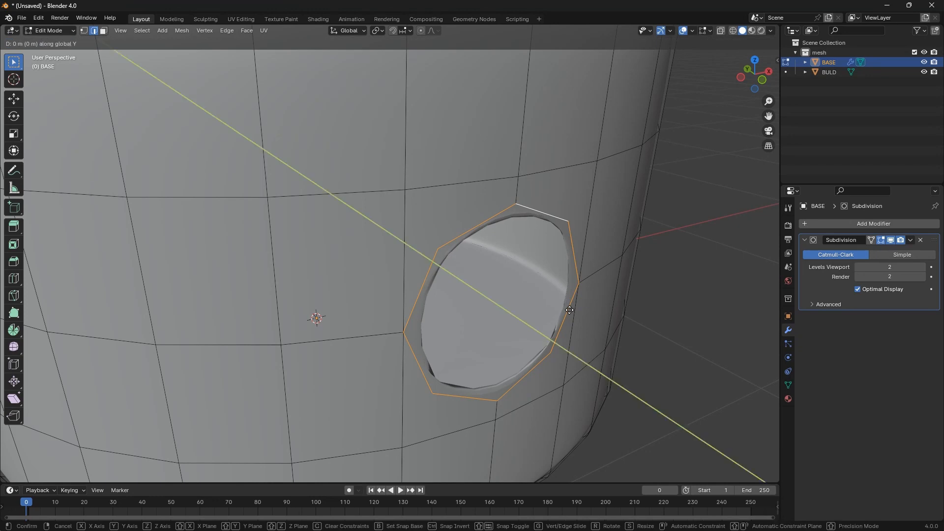
click(555, 343)
key(Tab)
Examine the smoothness of the extruded hole's rim and inner wall from several angles
scroll(554, 342, up, 5)
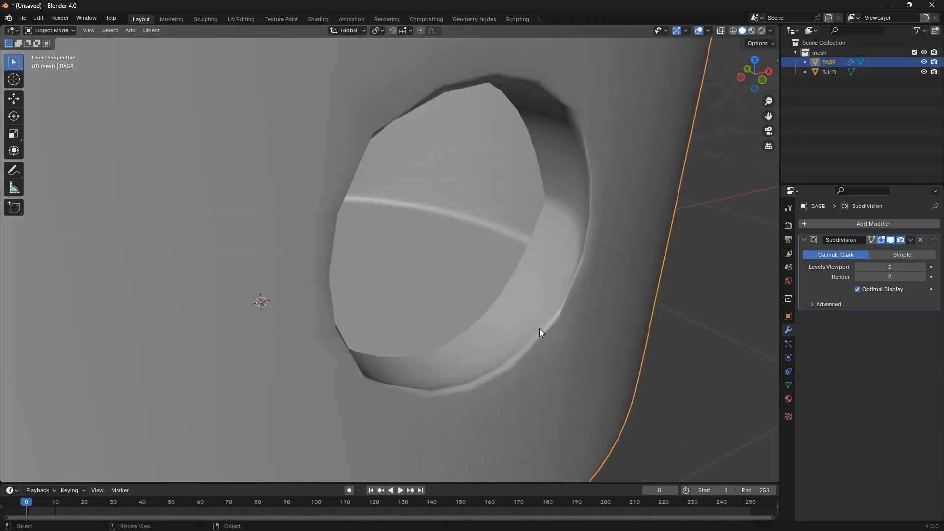
middle_drag(567, 270, 565, 175)
scroll(558, 338, down, 3)
scroll(568, 305, down, 3)
scroll(565, 175, up, 4)
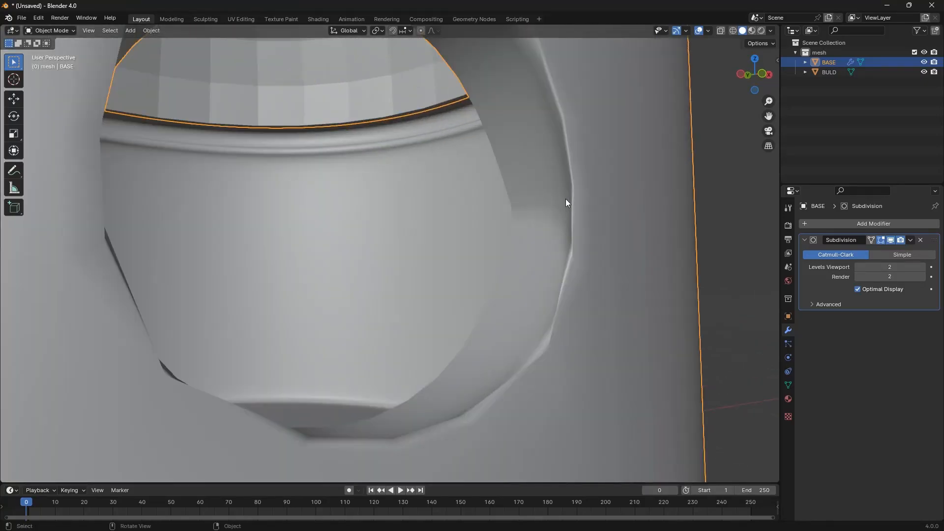
scroll(566, 199, down, 3)
middle_drag(585, 230, 514, 257)
scroll(150, 262, up, 6)
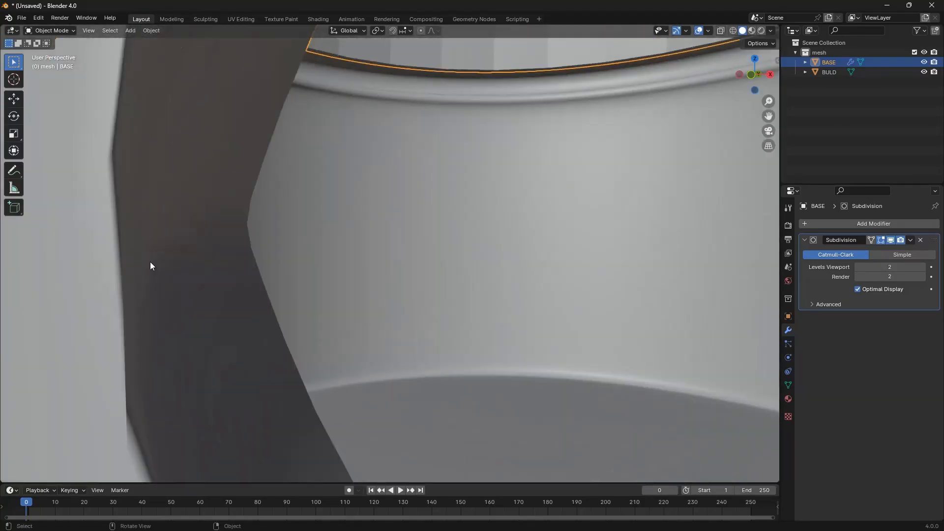
scroll(184, 267, down, 6)
middle_drag(233, 269, 269, 294)
Connect the hole's two upper diagonal rim vertices to the nearest corner vertices of the surrounding grid
key(Tab)
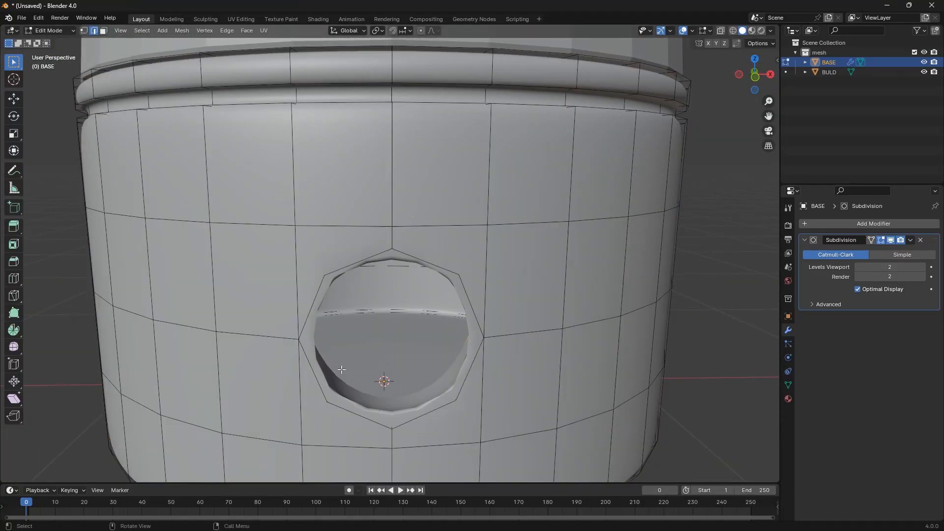
middle_drag(341, 369, 526, 289)
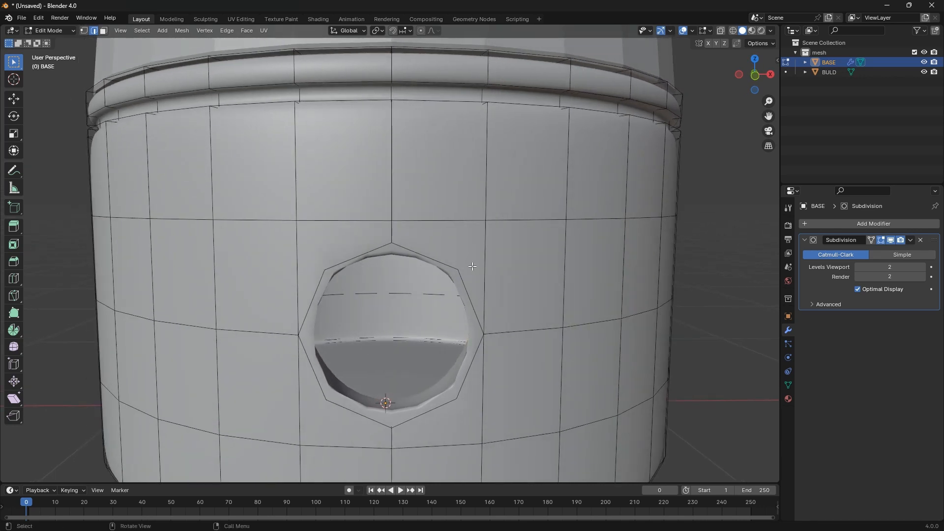
key(1)
shift+click(296, 220)
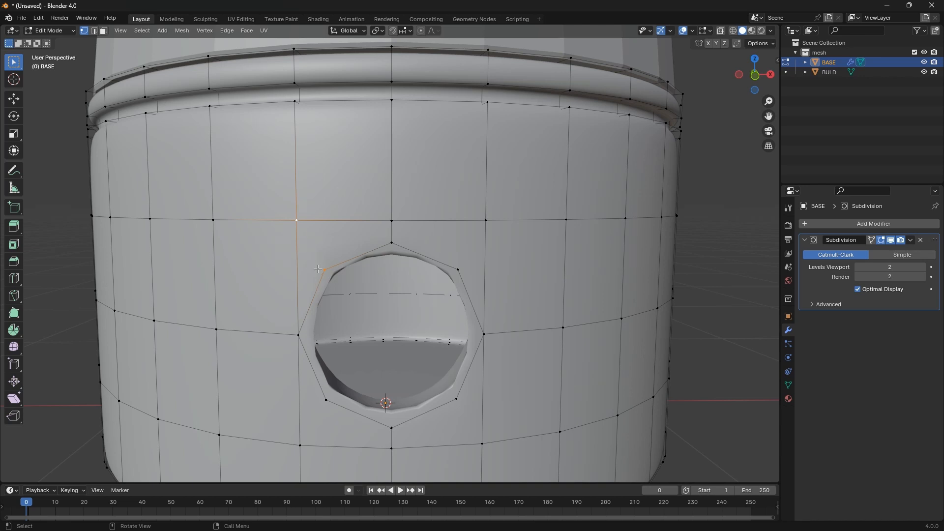
key(j)
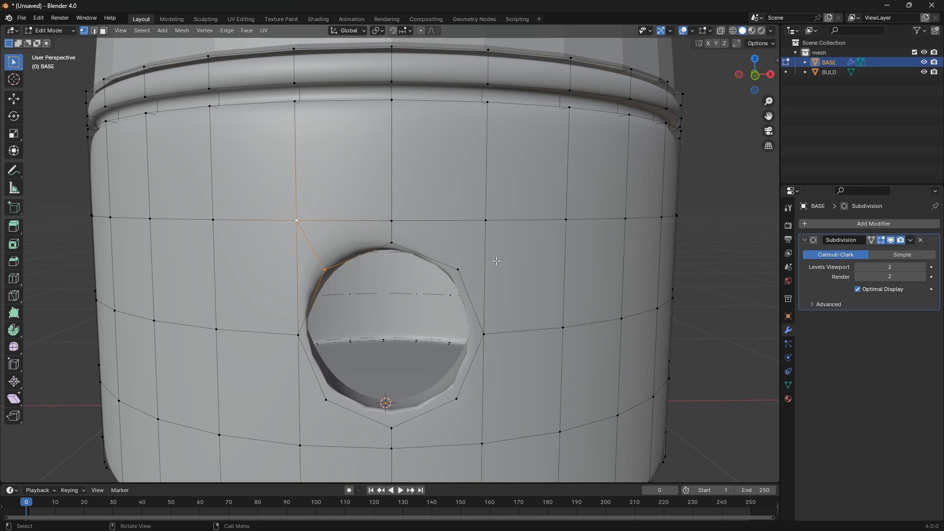
click(458, 271)
shift+click(486, 220)
key(k)
key(Escape)
key(j)
Connect the hole's two lower diagonal rim vertices to the nearest corner vertices of the surrounding grid
scroll(477, 200, down, 3)
scroll(471, 310, up, 2)
click(462, 309)
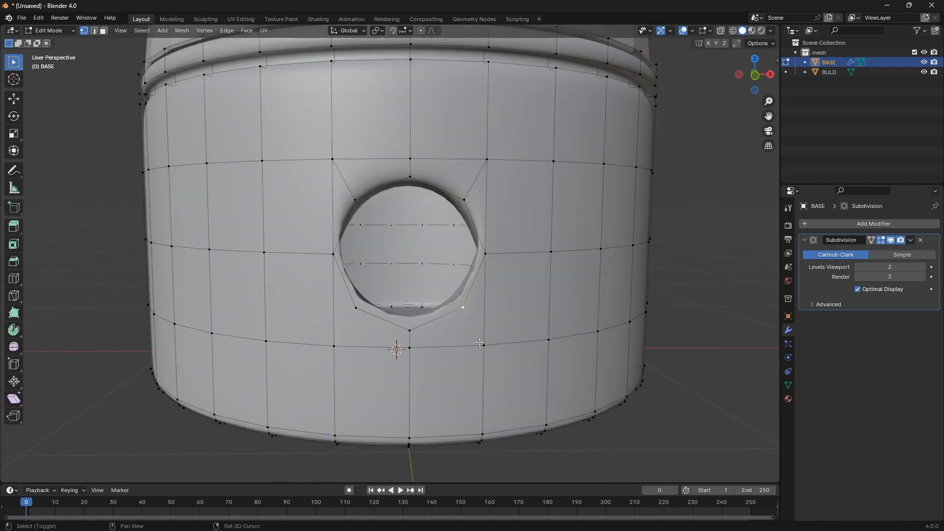
shift+click(481, 344)
key(j)
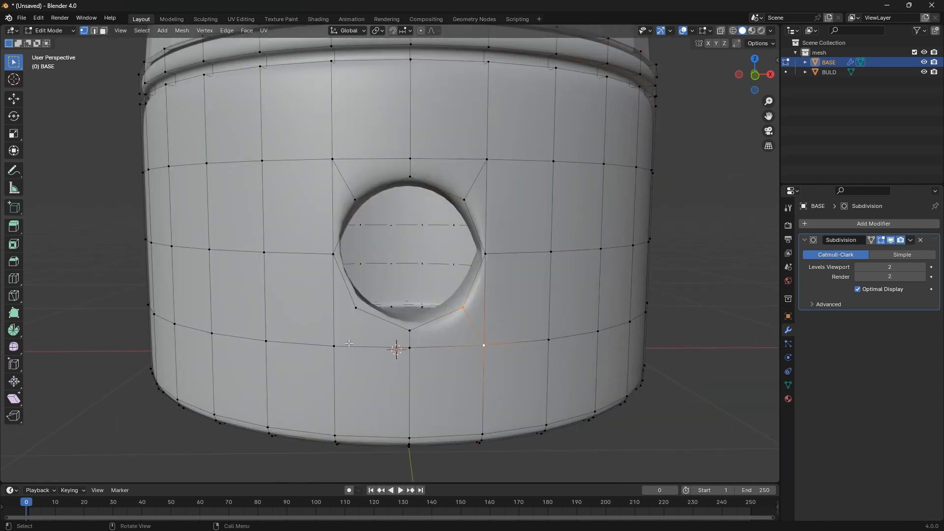
click(356, 308)
shift+click(334, 346)
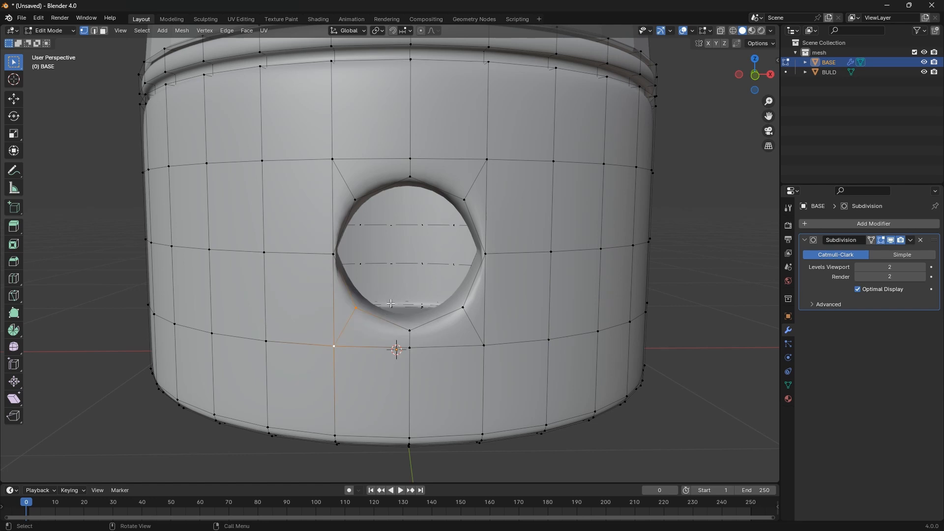
Examine the hole's rim and test-move its +X side vertex to check for overlapping vertices, cancelling each move
middle_drag(375, 299, 411, 276)
scroll(411, 275, up, 4)
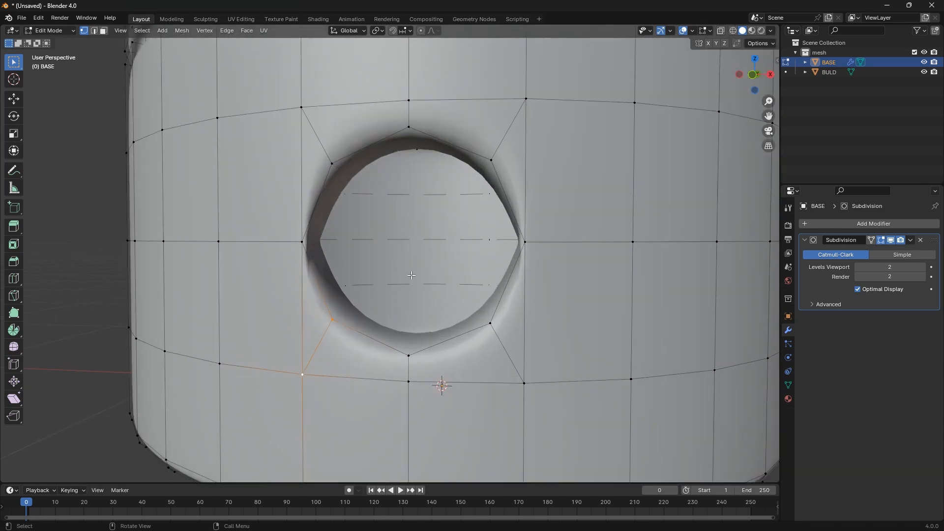
middle_drag(466, 278, 501, 230)
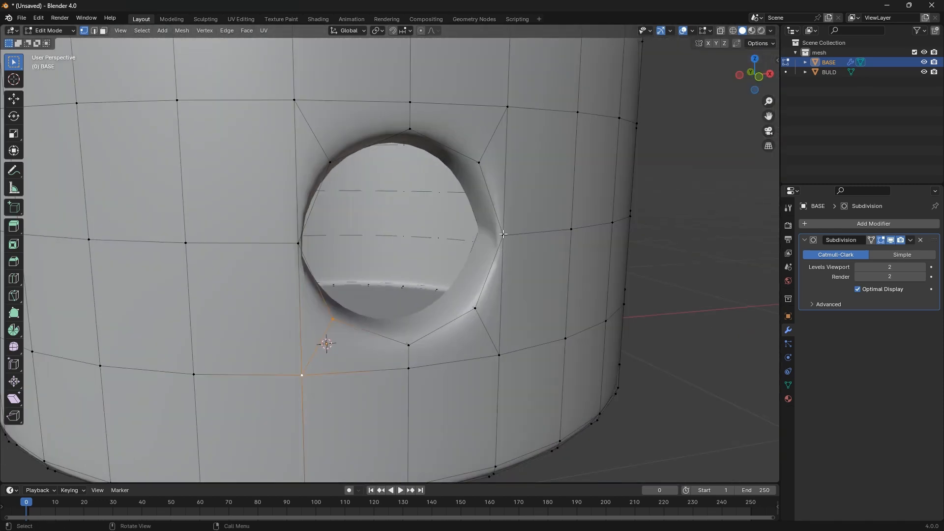
scroll(501, 229, up, 3)
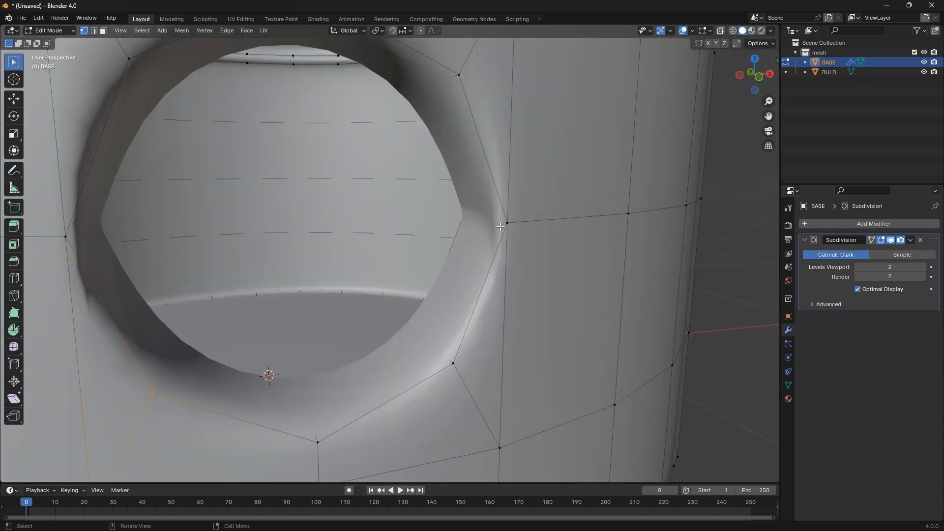
click(505, 224)
key(g)
right_click(487, 237)
scroll(498, 233, up, 2)
key(g)
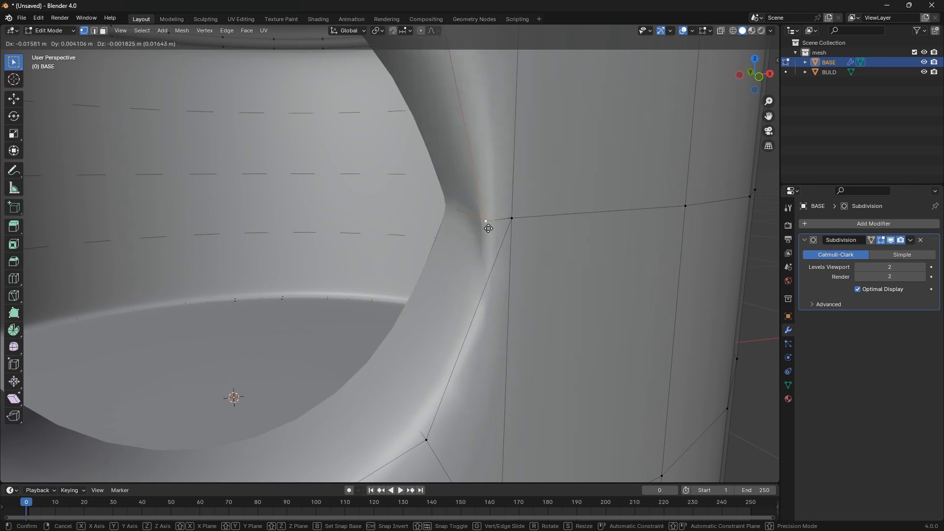
right_click(484, 236)
scroll(472, 256, down, 2)
middle_drag(418, 320, 433, 339)
Hide the Subdivision modifier in the viewport and delete the hole's extruded inner edge loop
click(890, 240)
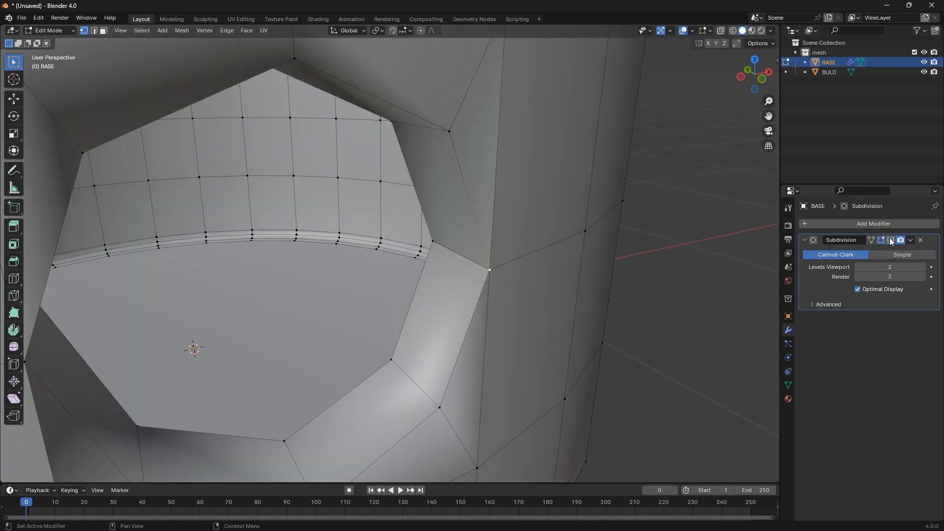
key(2)
click(415, 319)
alt+click(418, 317)
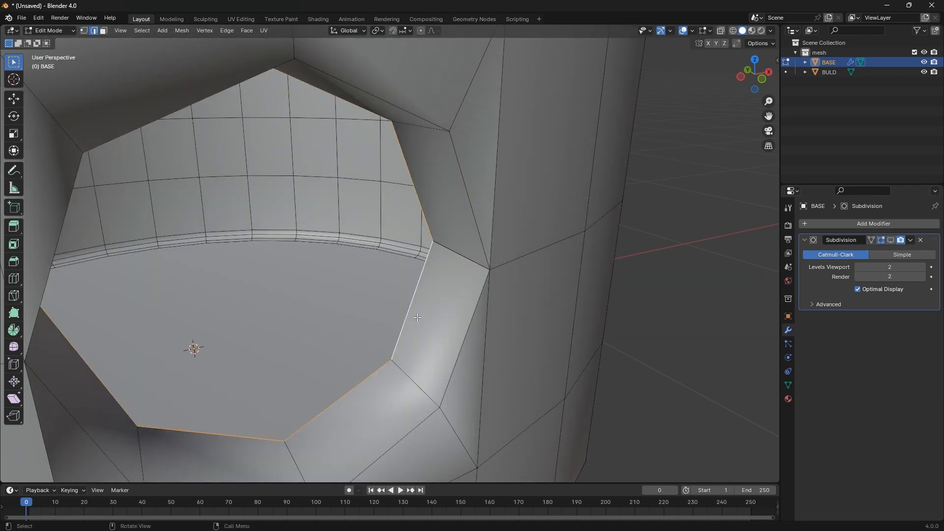
key(x)
click(419, 316)
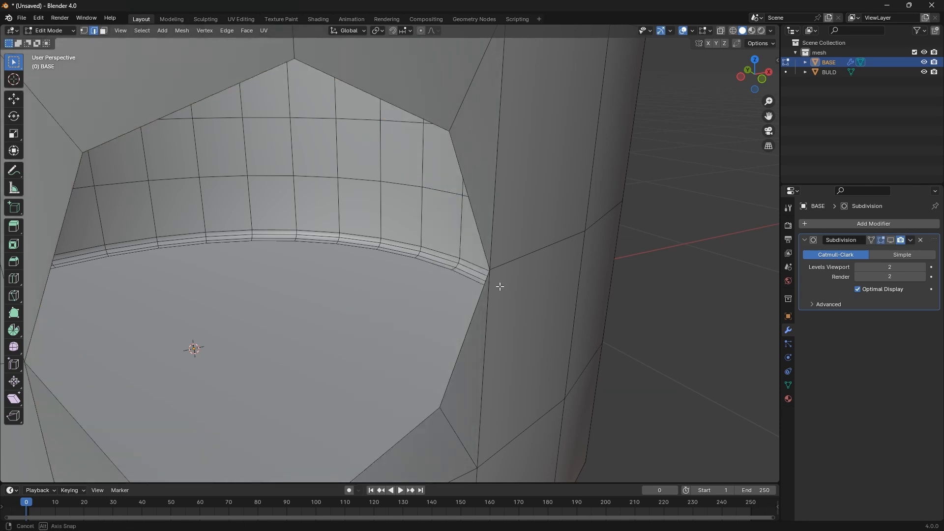
Pull one of the overlapping vertices on the hole's +X side away from the rim corner, down into the opening
middle_drag(500, 287, 488, 278)
key(1)
click(487, 278)
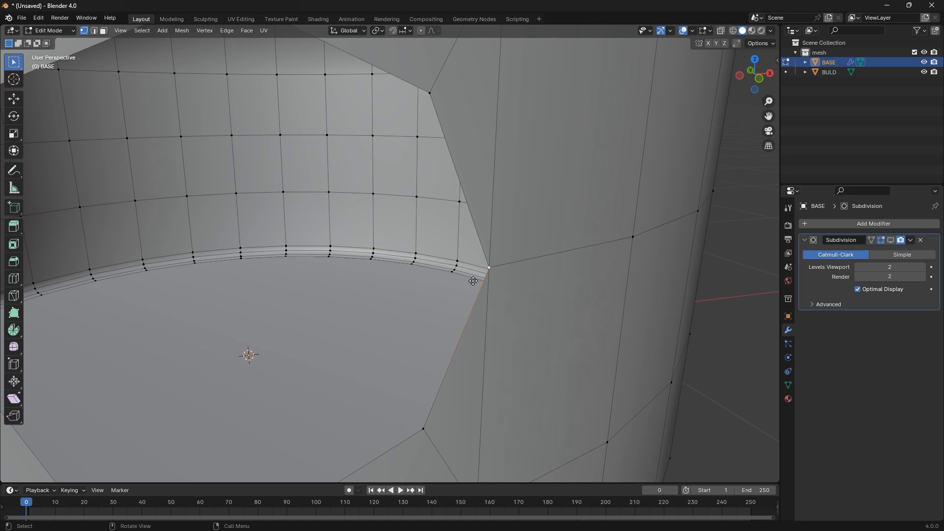
key(g)
right_click(492, 299)
key(g)
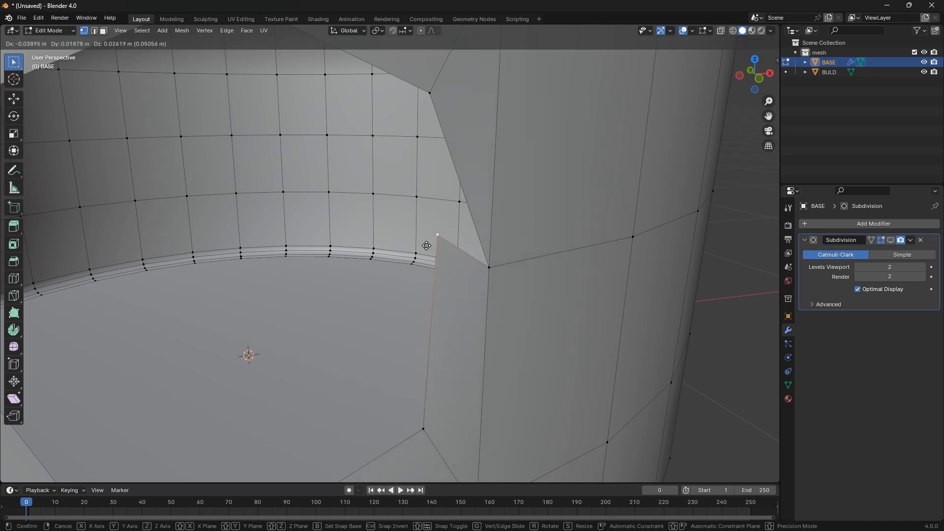
right_click(479, 308)
key(g)
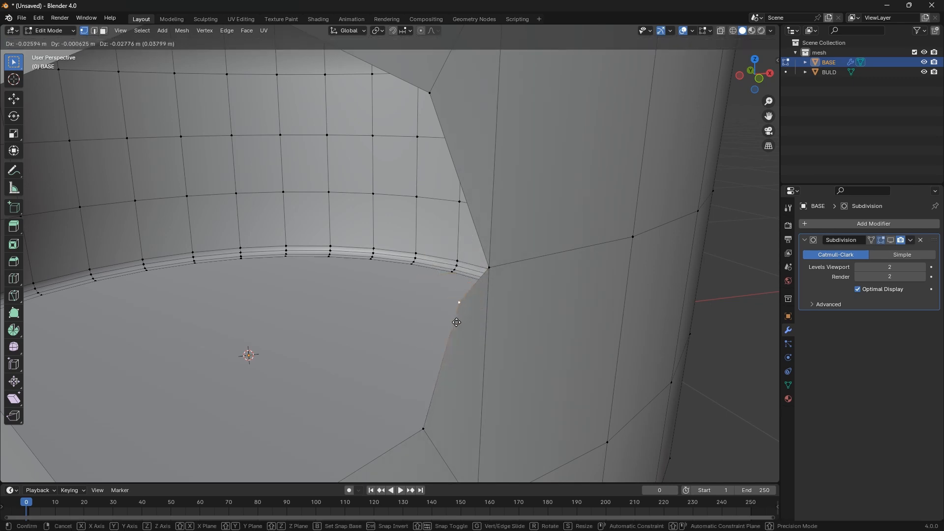
click(457, 322)
Pull the second overlapping +X side vertex off the rim corner and shift the first one further into the opening
click(492, 269)
key(g)
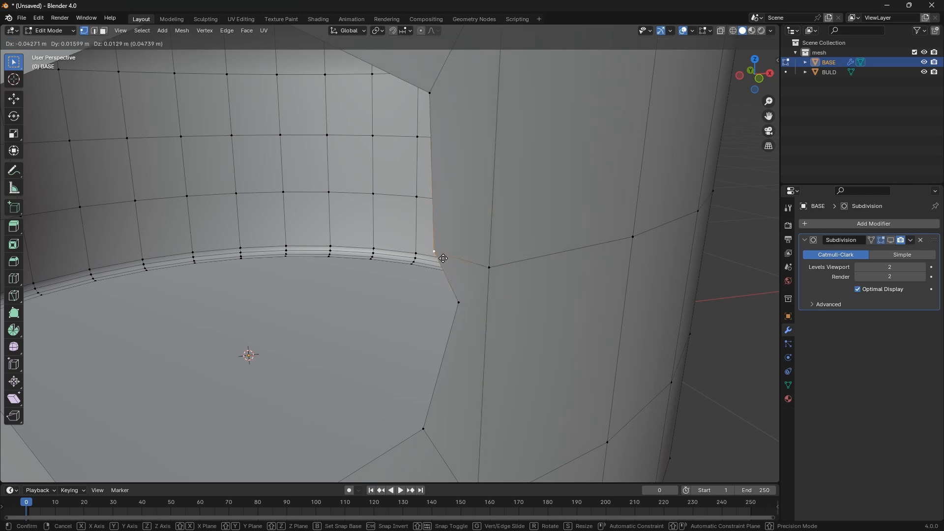
click(444, 259)
click(468, 307)
middle_drag(470, 332, 396, 327)
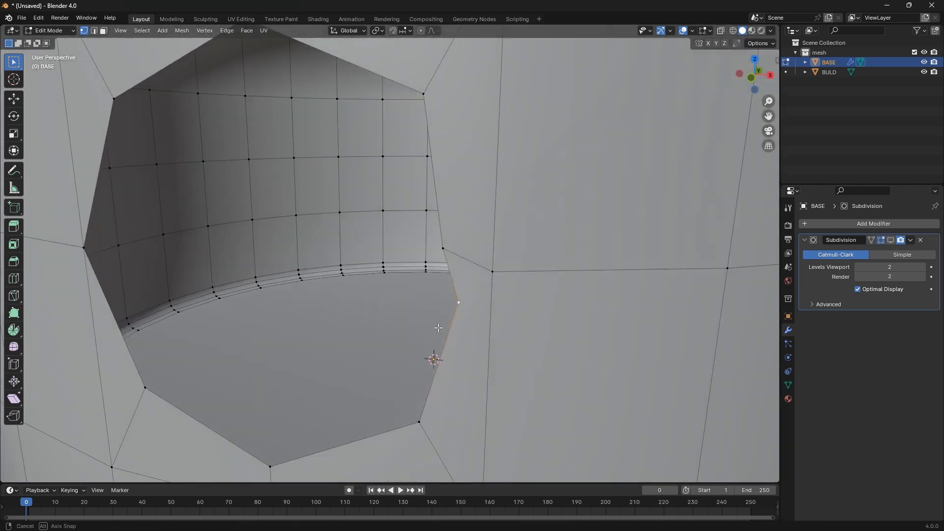
key(g)
click(405, 336)
Pull the overlapping vertices on the hole's -X side apart from the rim corner
click(79, 246)
key(g)
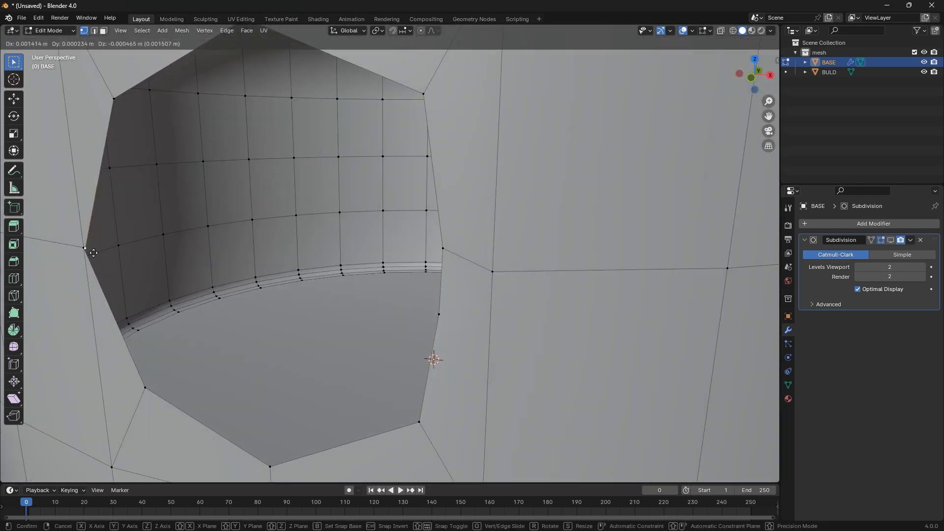
click(144, 242)
click(79, 252)
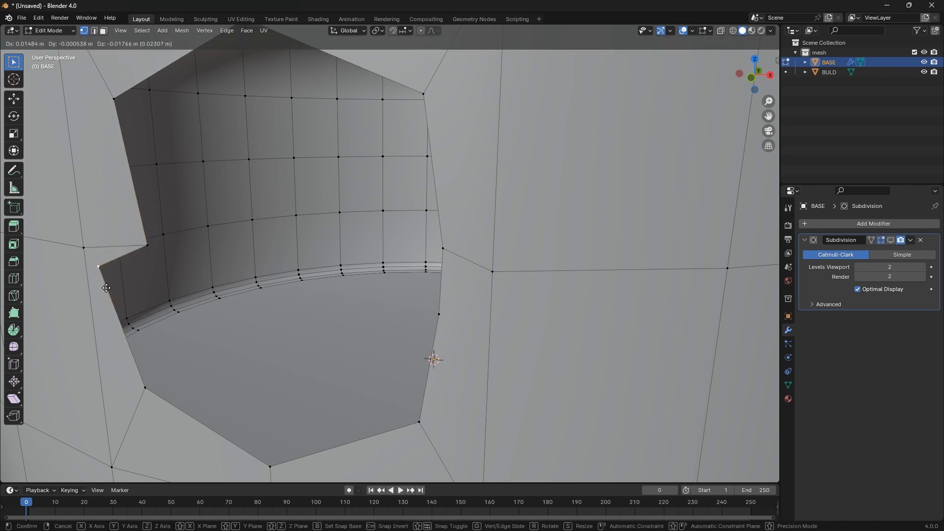
Undo the vertex moves on both sides of the hole's rim
key(ctrl+z)
key(ctrl+z)
key(ctrl+z)
key(ctrl+z)
key(ctrl+z)
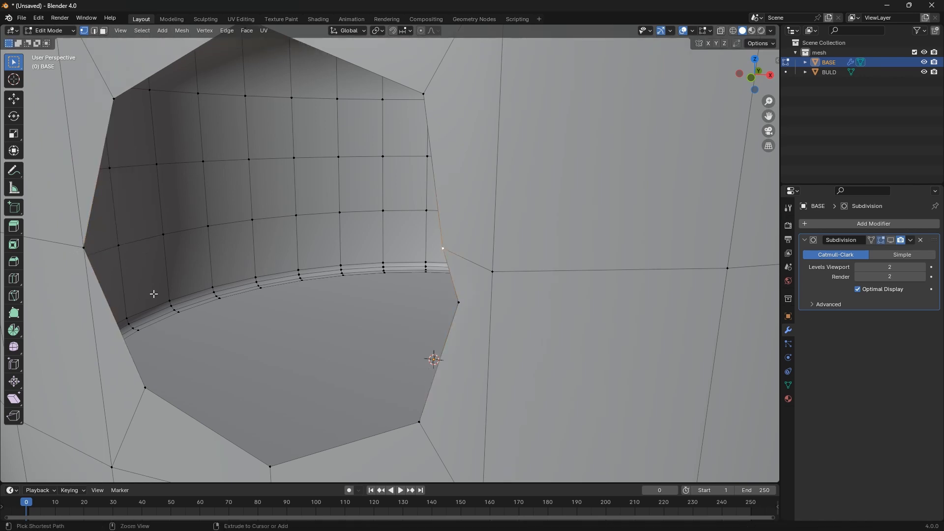
key(ctrl+z)
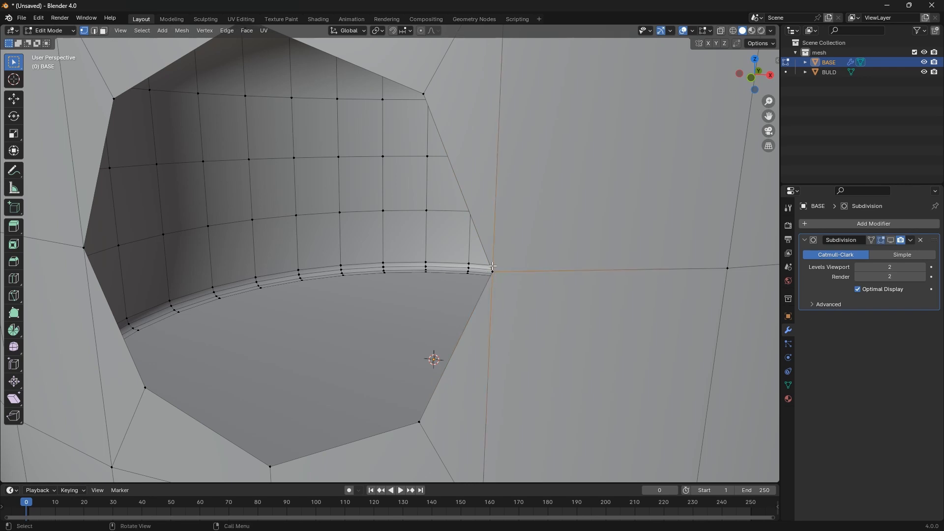
Separate the two overlapping vertices from the hole's +X rim corner, moving one below the other inside the opening
mouse_move(491, 278)
middle_down()
mouse_move(525, 316)
mouse_move(494, 290)
middle_up()
key(g)
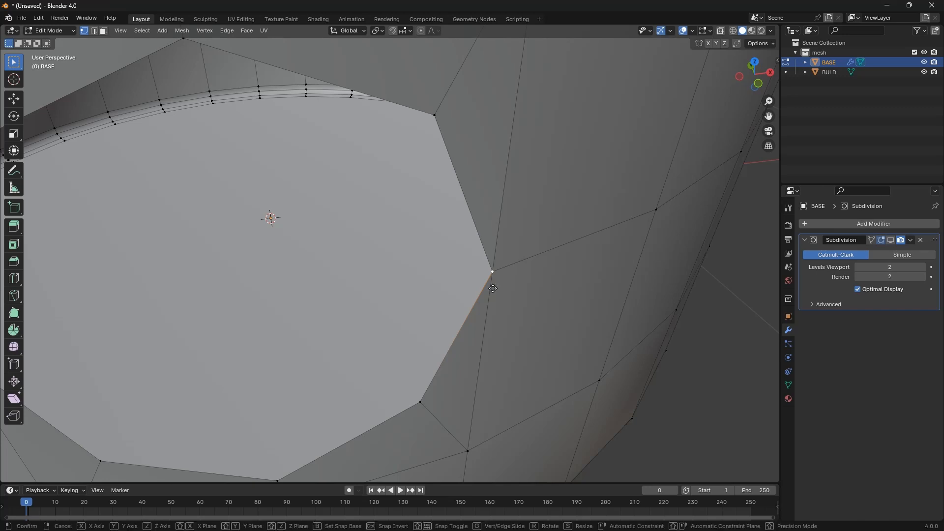
click(463, 319)
click(491, 271)
key(g)
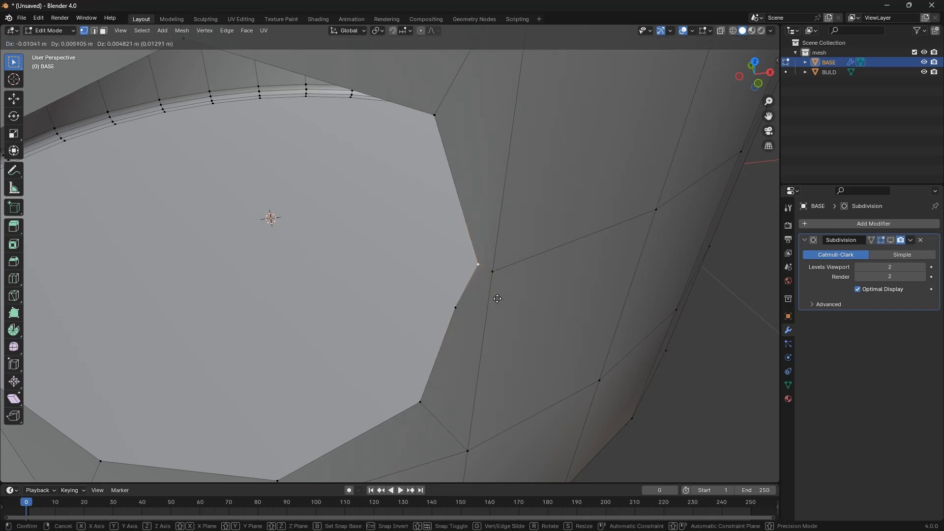
click(481, 293)
Place the loose upper vertex inside the hole and merge it At Last into the +X rim corner vertex
click(459, 258)
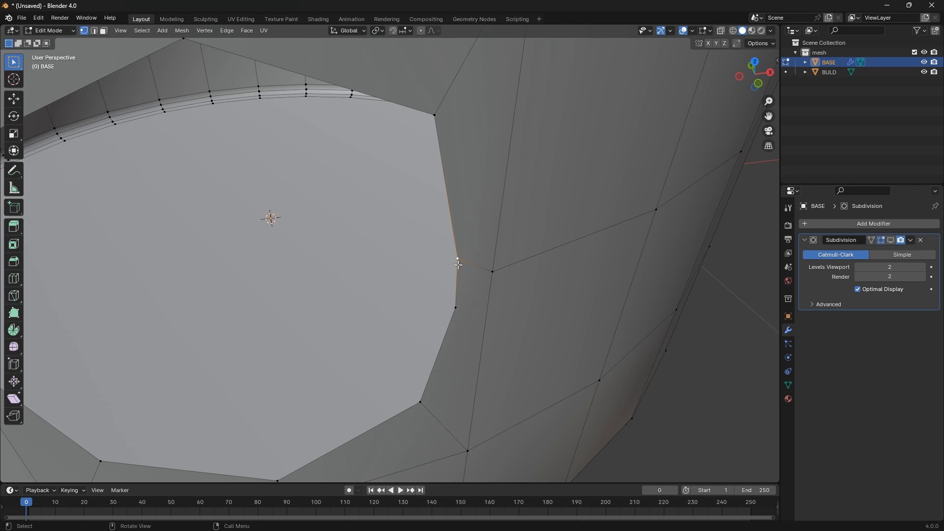
shift+click(492, 273)
key(m)
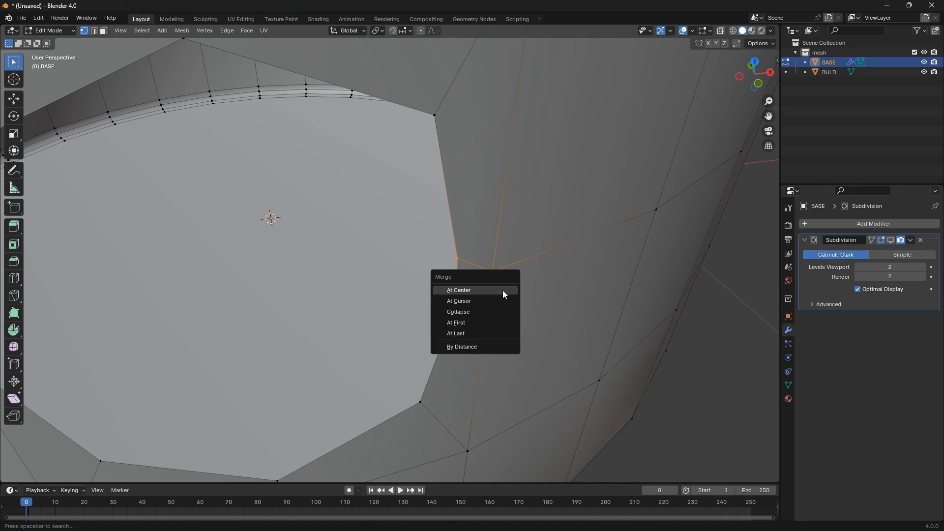
click(491, 311)
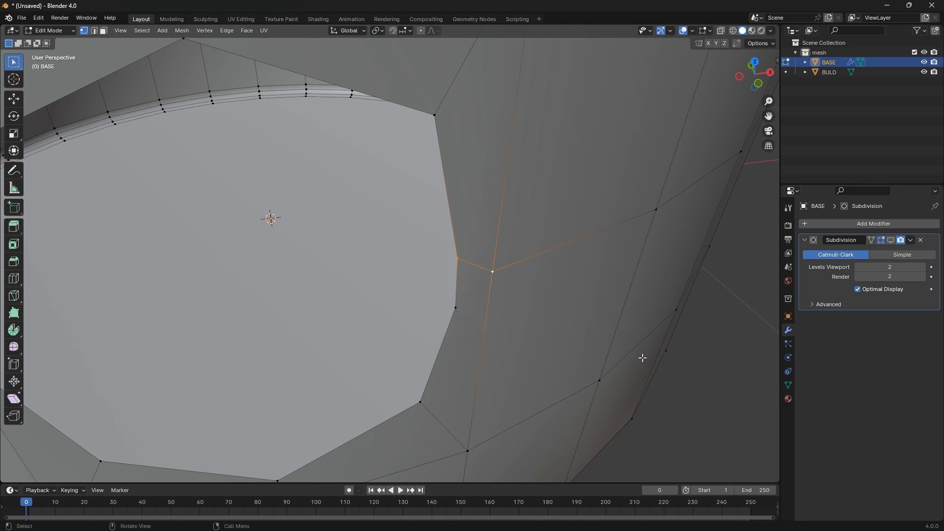
key(m)
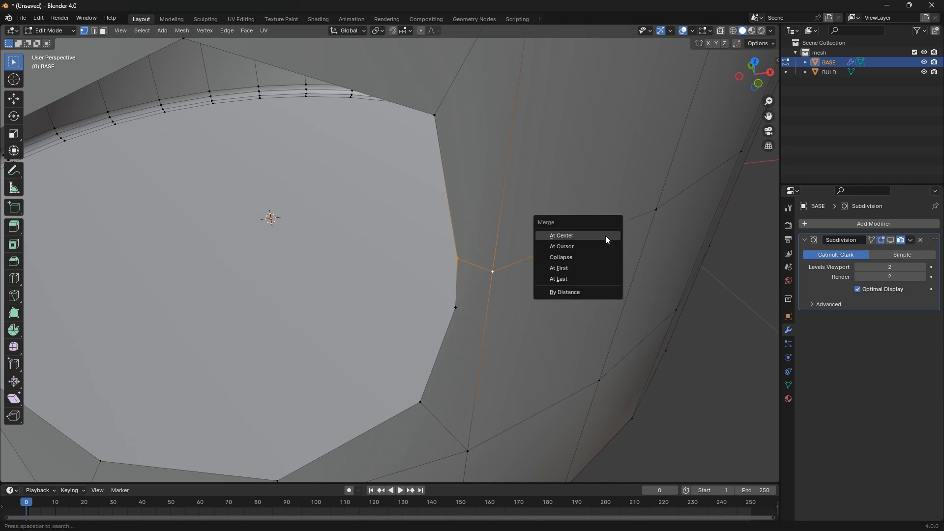
click(584, 281)
Merge the remaining loose vertex At Last into the hole's +X rim corner and check the corner with a cancelled trial move
click(463, 311)
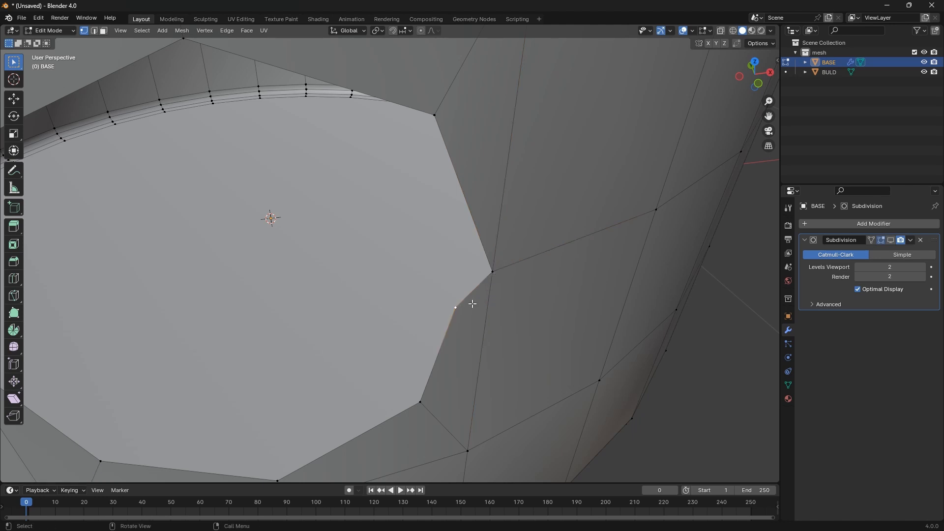
shift+click(494, 272)
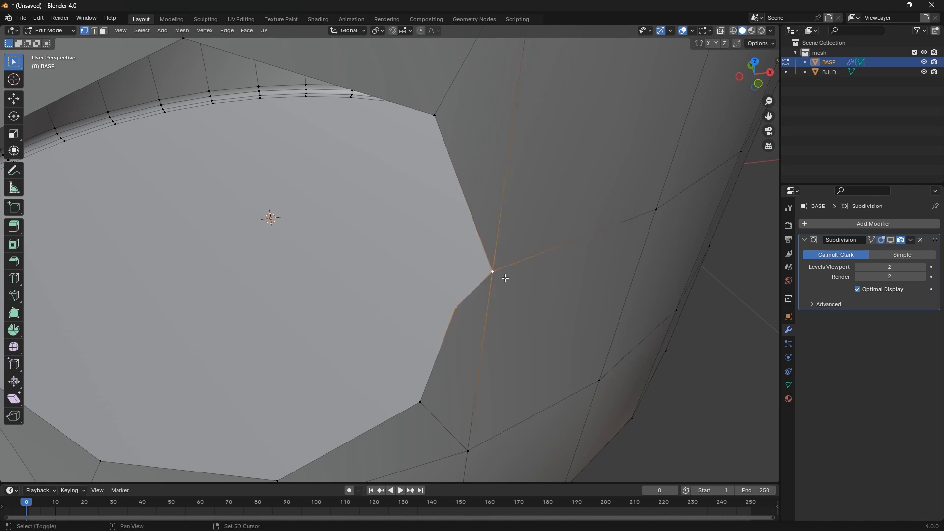
key(m)
click(541, 273)
scroll(546, 316, down, 3)
middle_drag(545, 316, 516, 295)
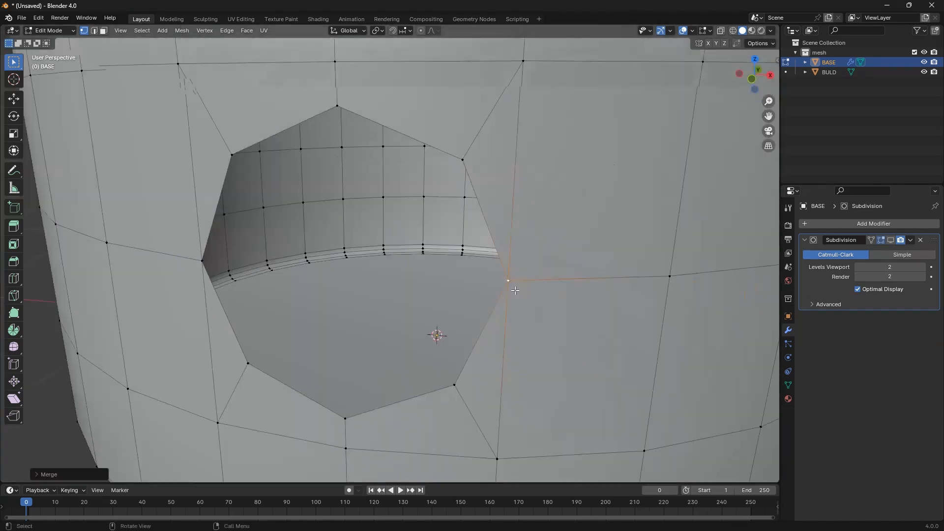
key(g)
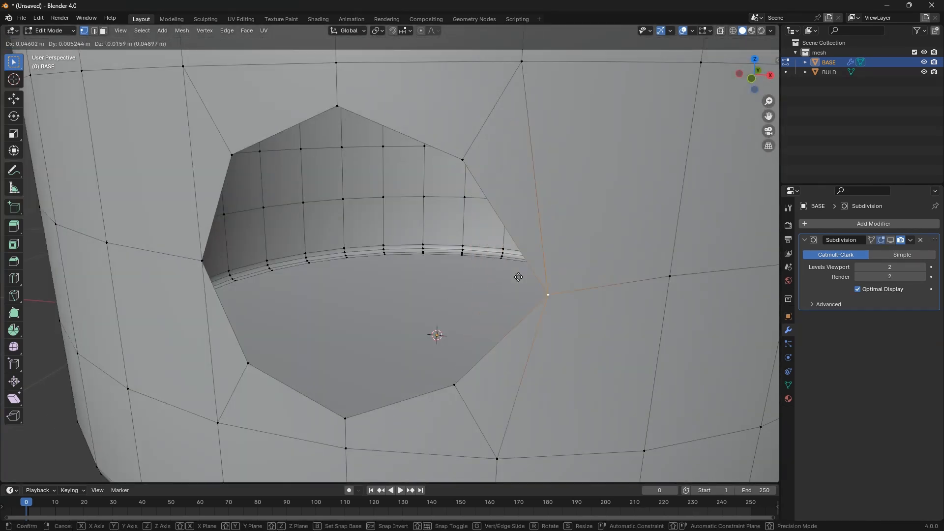
right_click(537, 291)
Select the whole BASE mesh and merge its overlapping vertices By Distance
click(208, 264)
scroll(312, 291, down, 5)
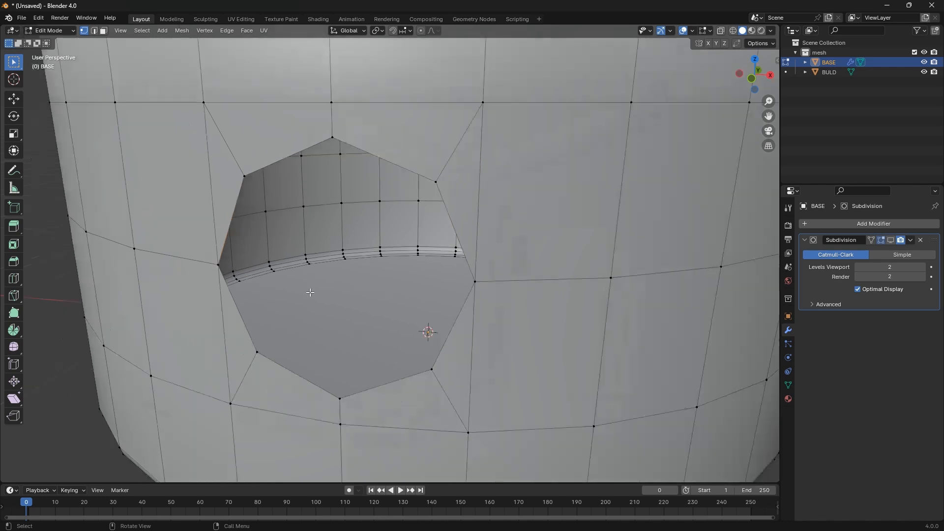
middle_drag(328, 292, 318, 304)
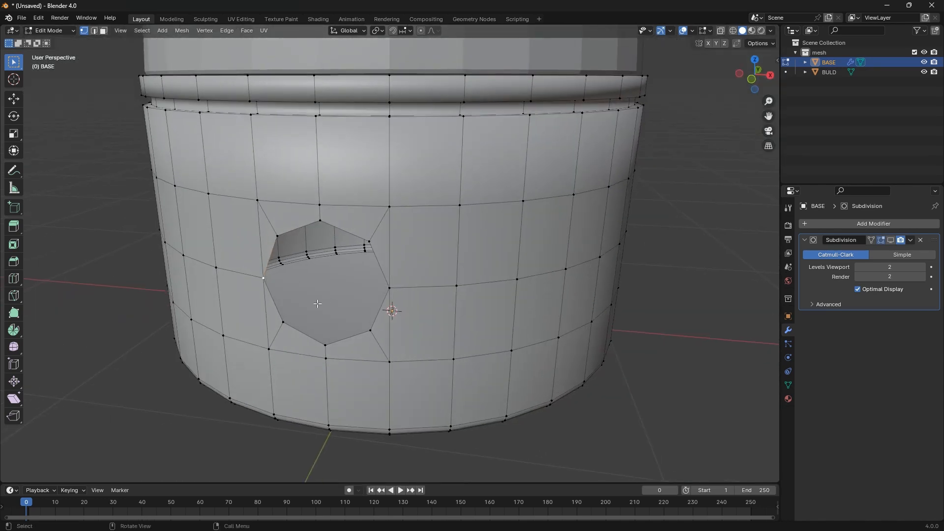
scroll(230, 323, up, 3)
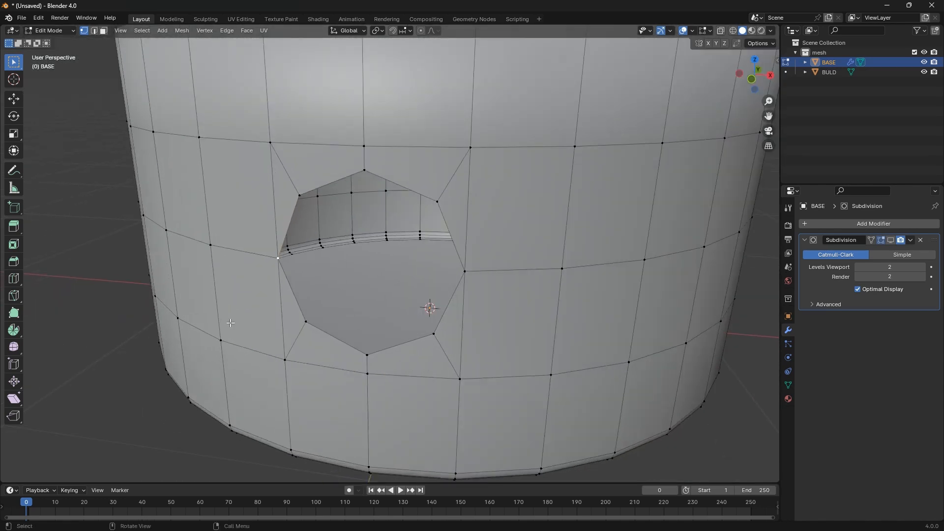
scroll(312, 318, down, 2)
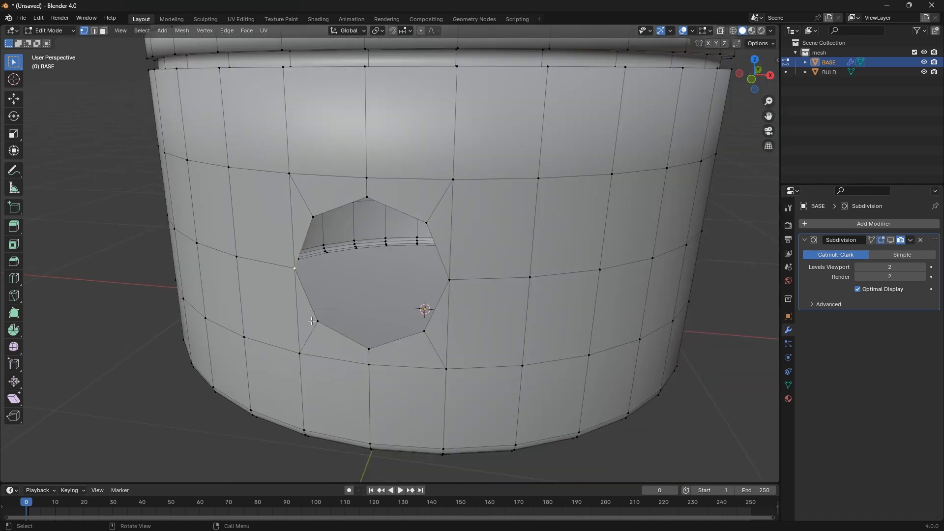
key(a)
key(m)
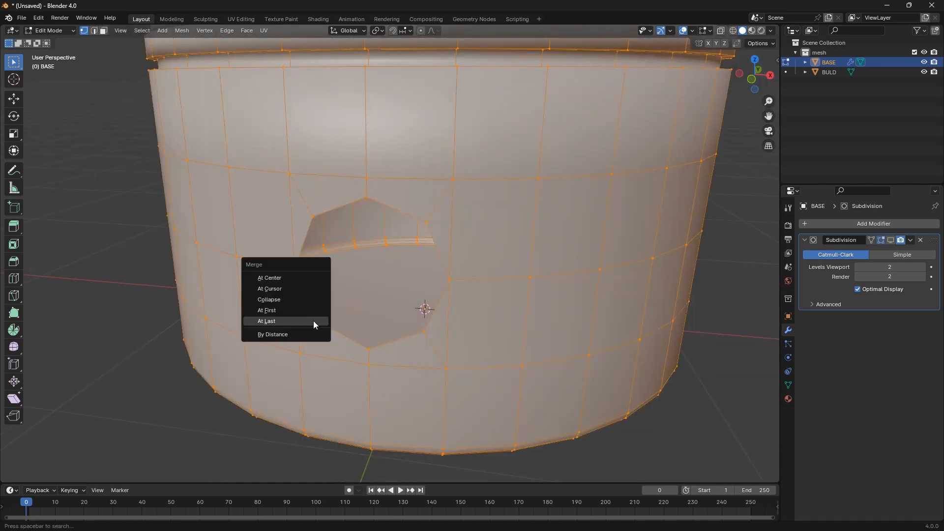
click(291, 336)
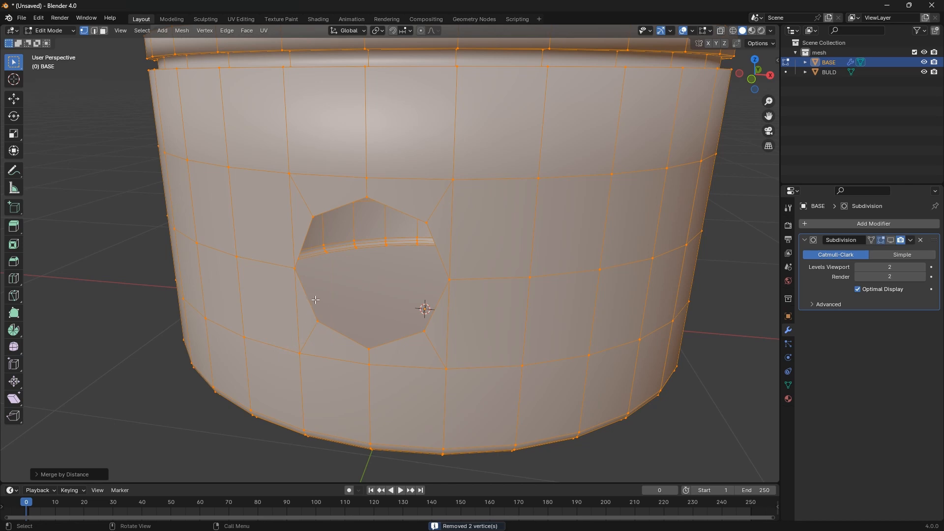
Test-move the hole's -X rim corner vertex to check it for leftover duplicate vertices
middle_drag(316, 300, 325, 290)
scroll(341, 225, up, 3)
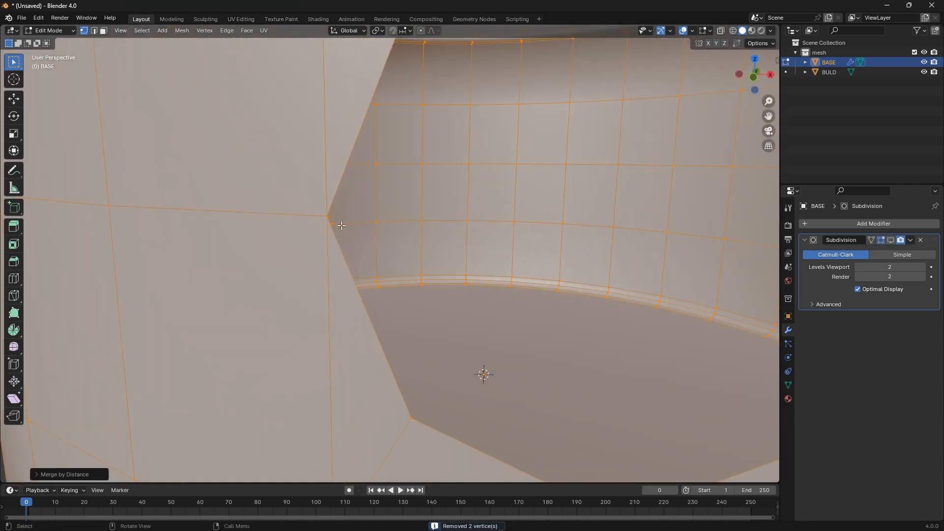
click(323, 220)
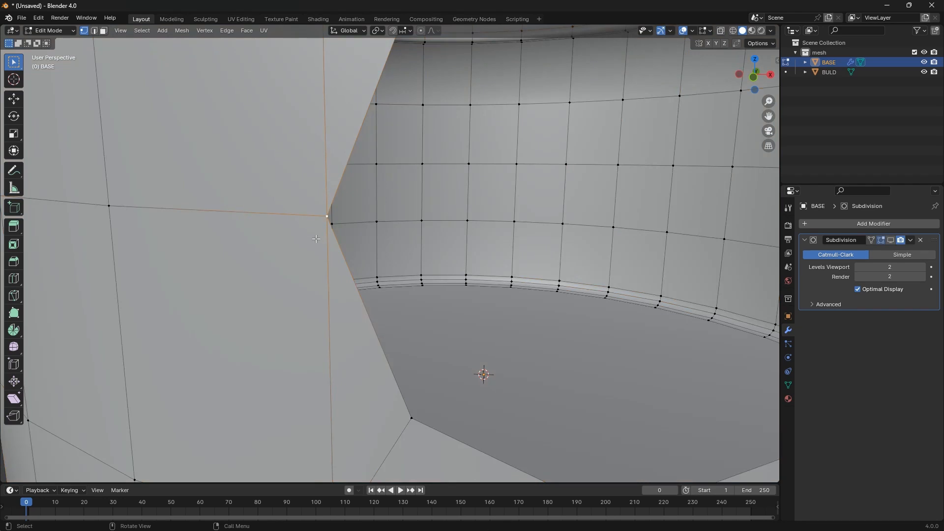
middle_drag(316, 238, 319, 236)
key(g)
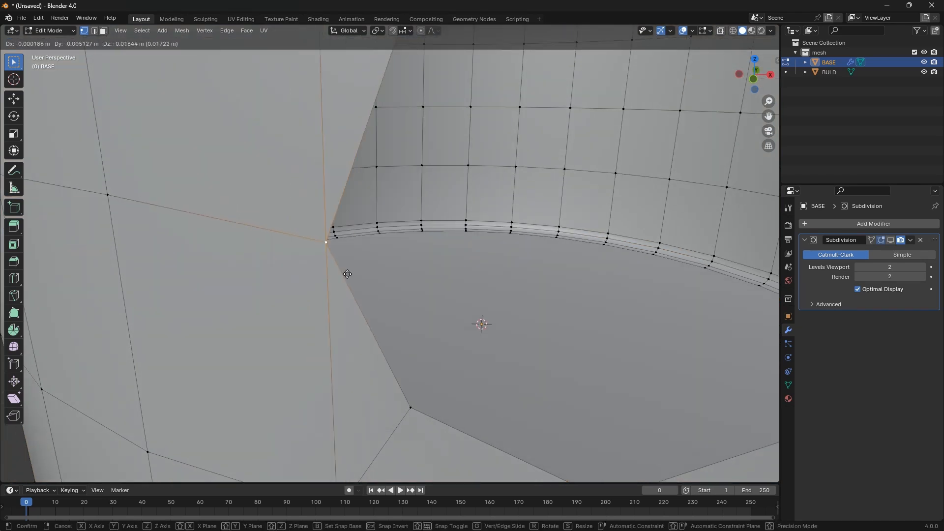
click(295, 282)
scroll(278, 298, down, 4)
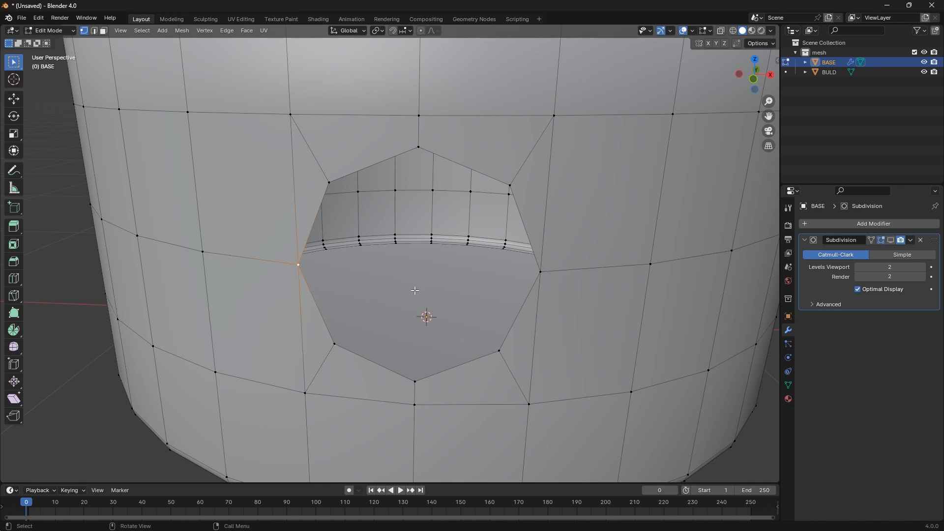
Turn on the Subdivision modifier's viewport display and inspect the smoothed hole on BASE in Object Mode
scroll(414, 291, down, 3)
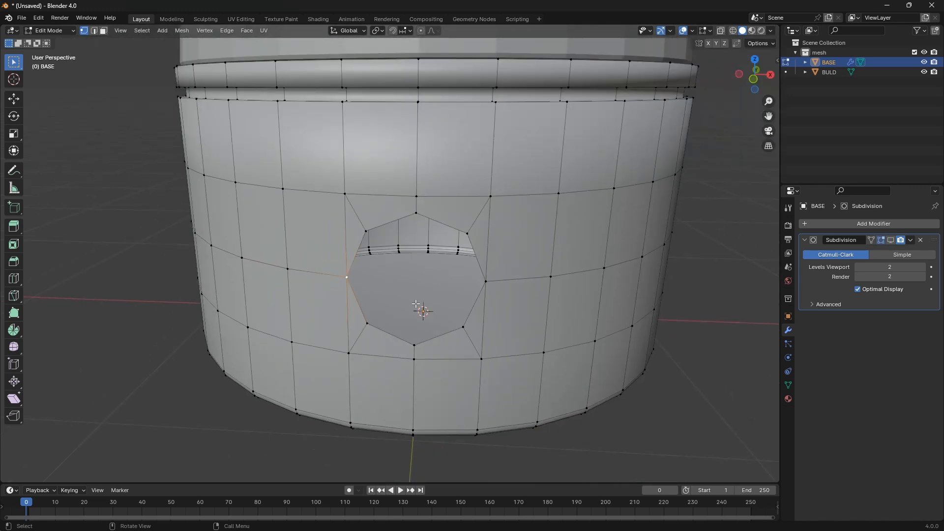
click(891, 240)
key(Tab)
middle_drag(489, 316, 512, 297)
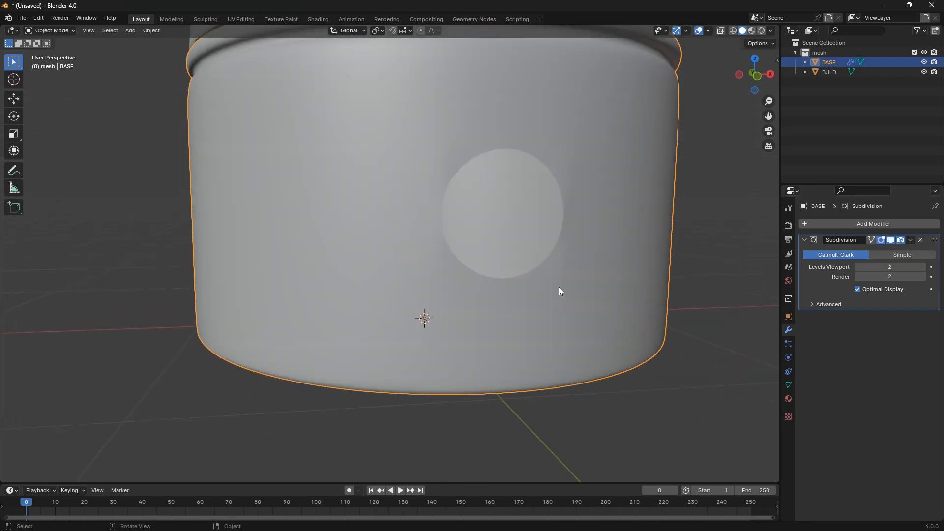
scroll(564, 314, down, 3)
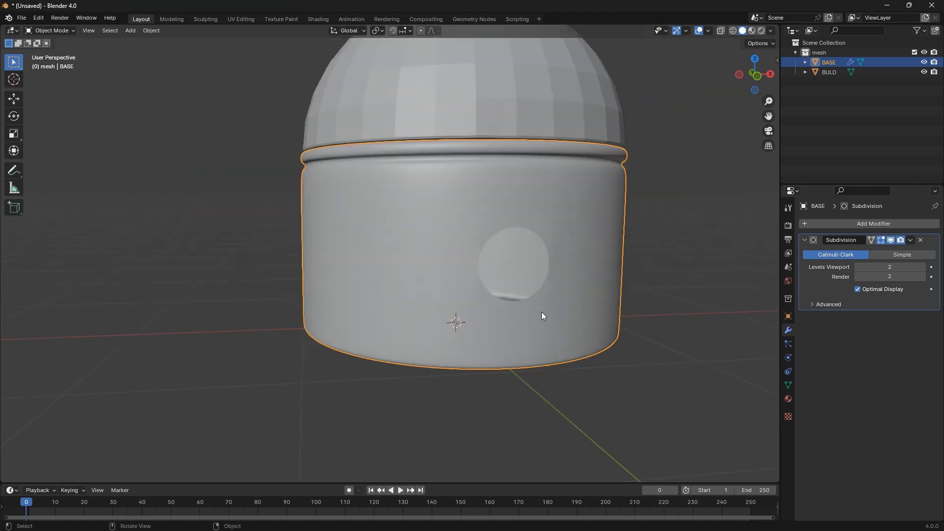
middle_drag(543, 314, 554, 329)
scroll(568, 342, up, 1)
scroll(568, 341, up, 3)
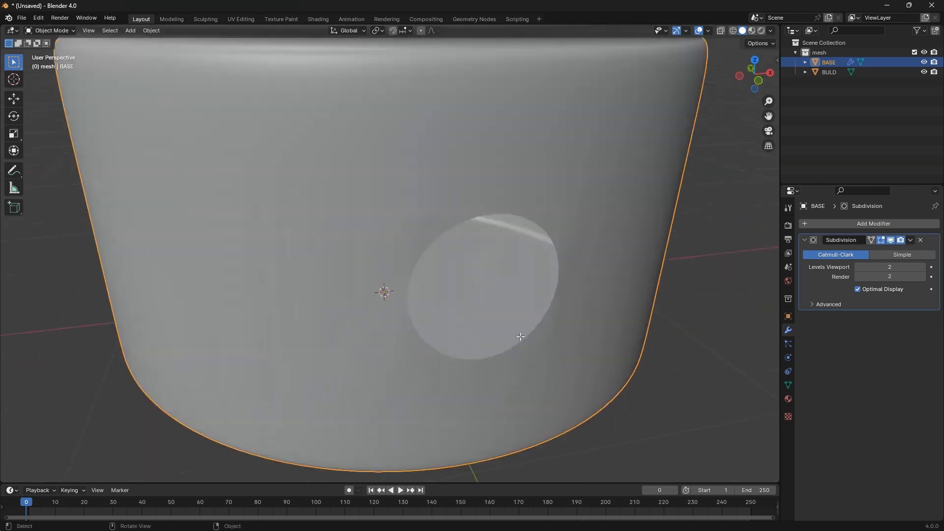
Select the front hole's rim edge loop in Edit Mode, extrude it inward, and return to Object Mode
key(Tab)
alt+click(522, 343)
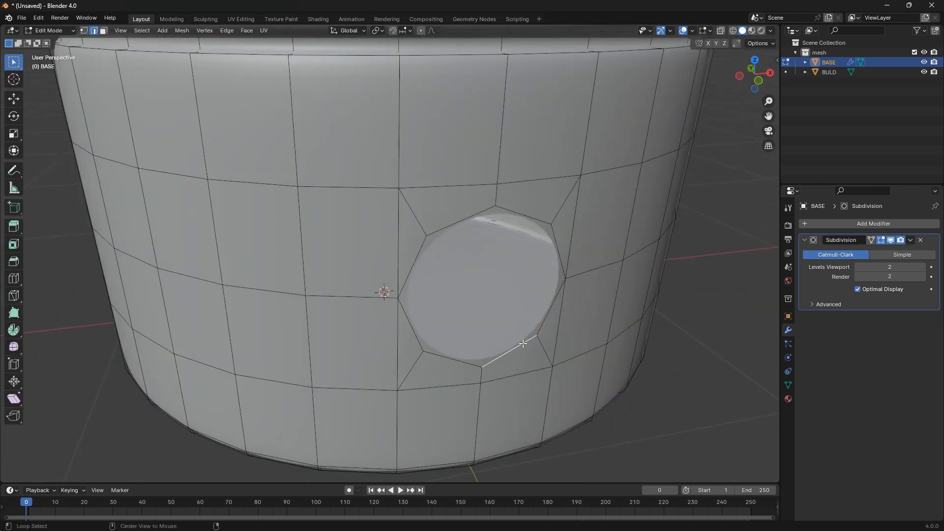
middle_drag(523, 343, 532, 345)
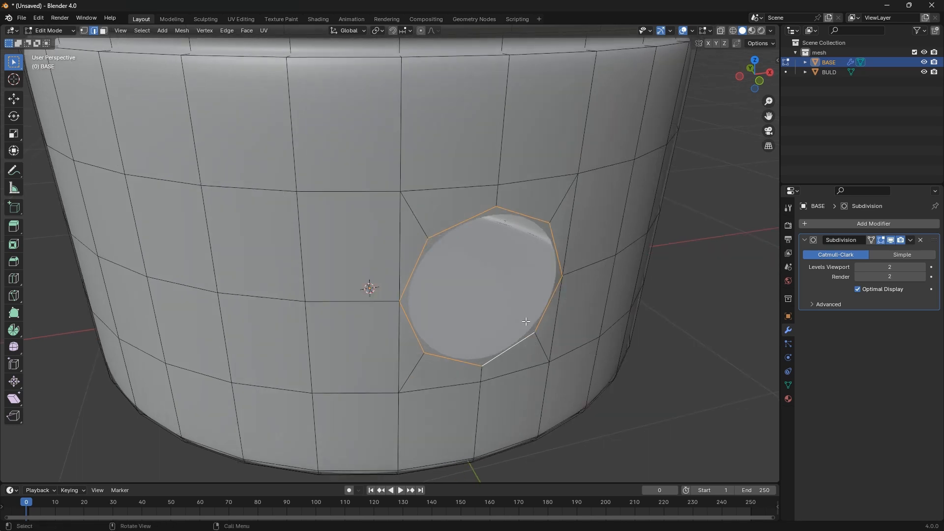
key(e)
click(539, 322)
key(Tab)
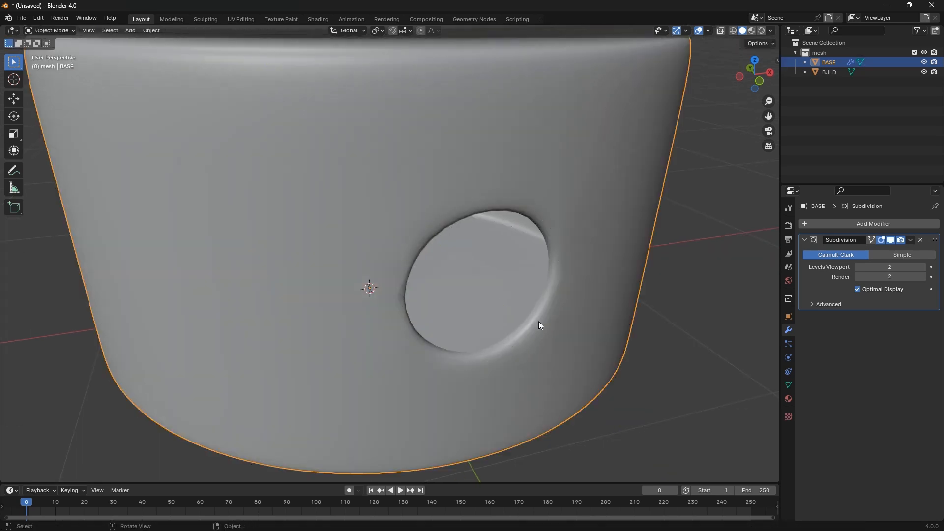
Examine the smoothed shading and edge of the extruded hole rim from close up and farther away
middle_drag(538, 325, 560, 285)
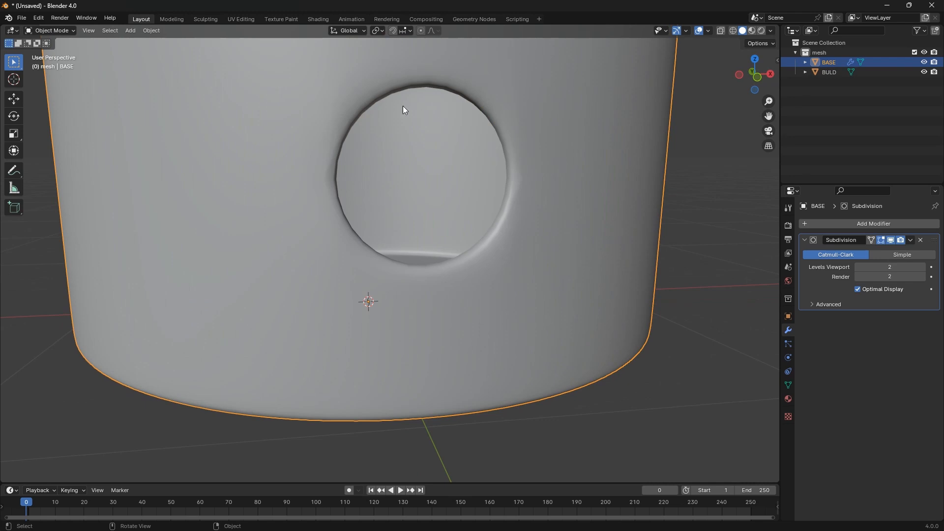
scroll(497, 213, up, 5)
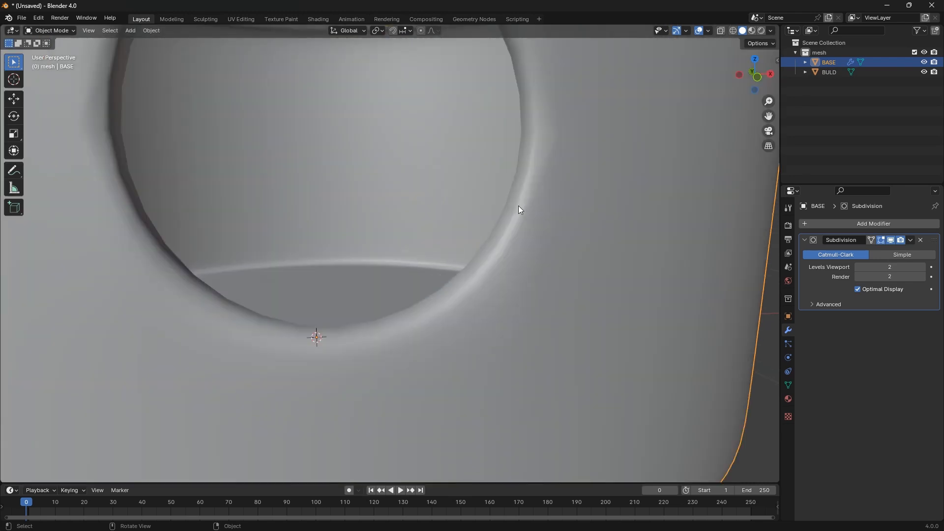
key(Tab)
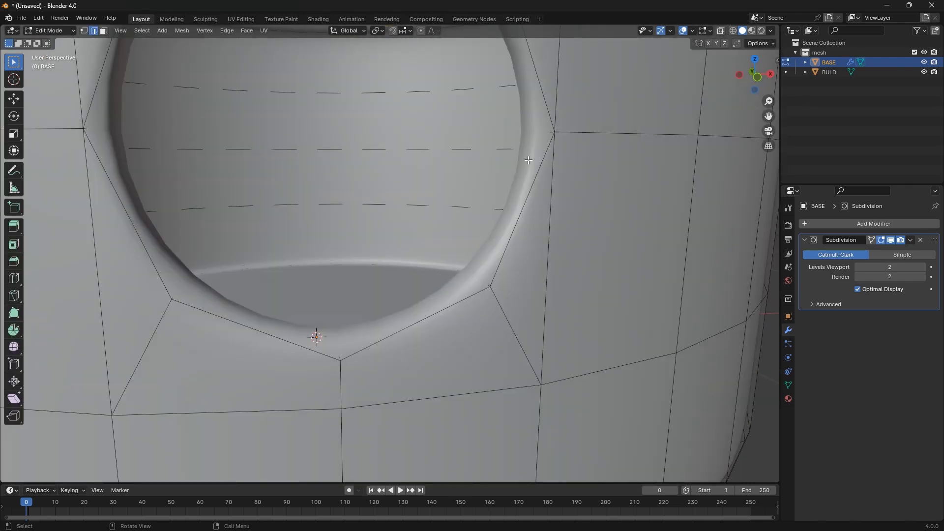
scroll(540, 108, down, 3)
key(Tab)
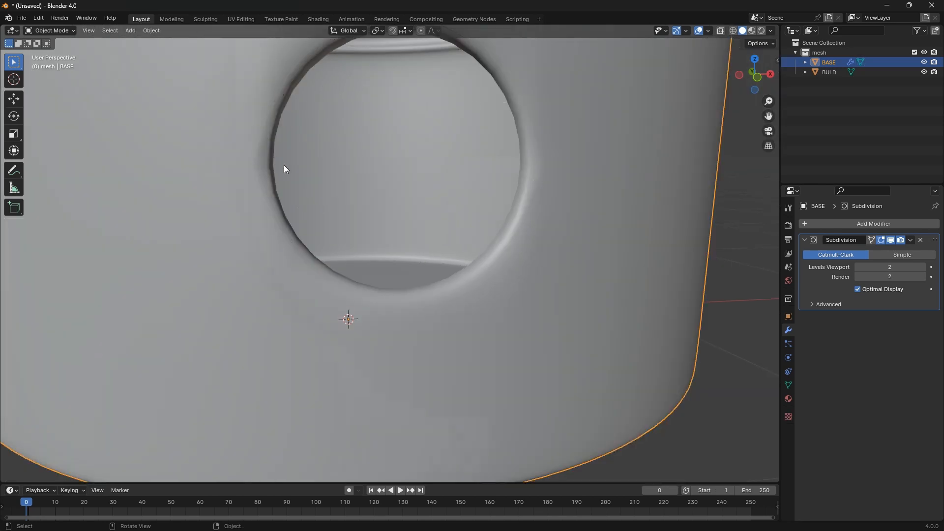
scroll(284, 165, up, 4)
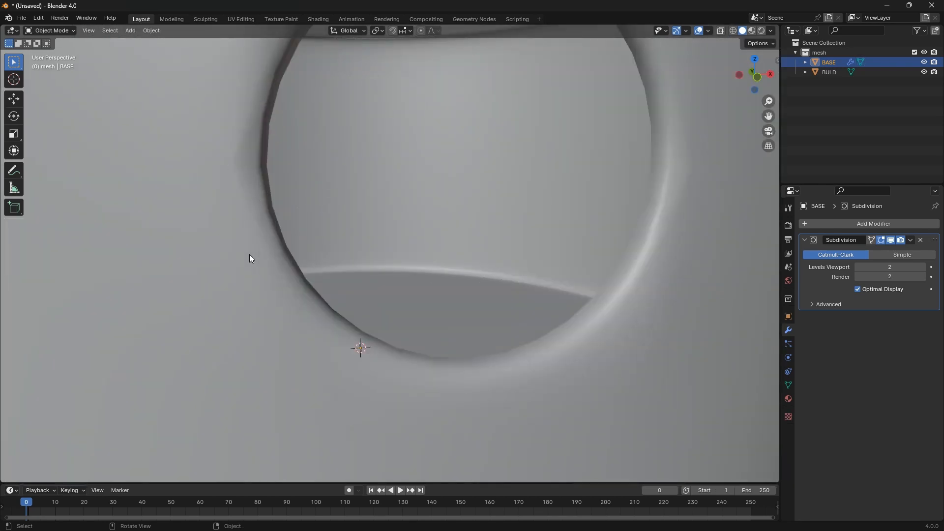
scroll(248, 256, down, 3)
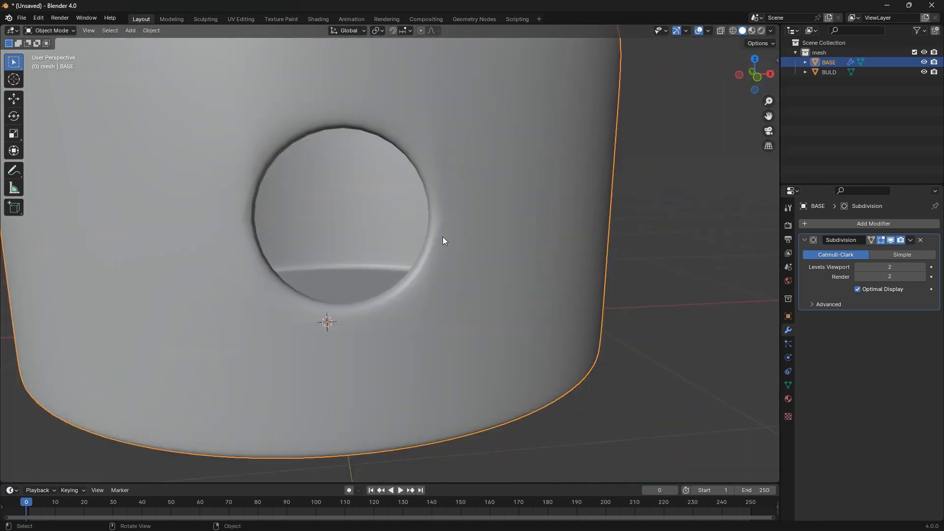
scroll(428, 250, up, 4)
Bevel the front hole's outer rim edge loop on BASE with five segments and return to Object Mode
key(Tab)
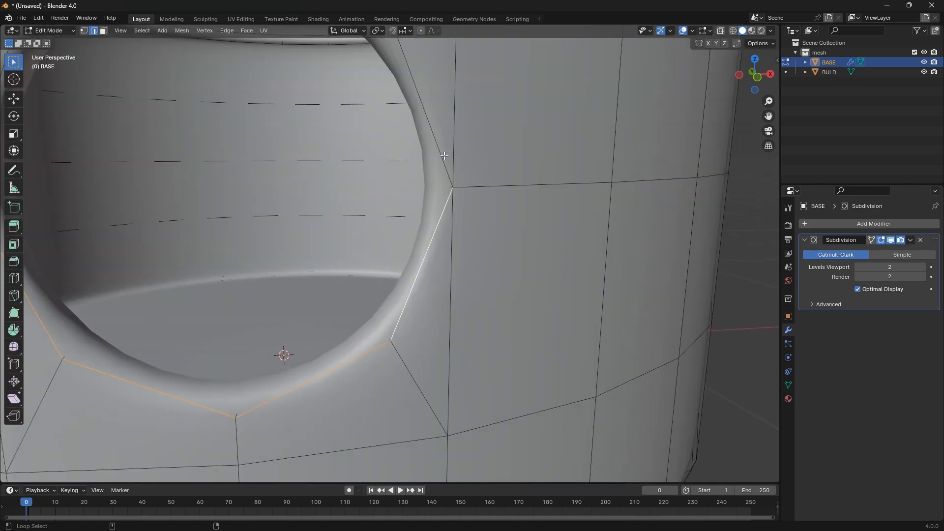
alt+click(444, 216)
scroll(422, 252, down, 4)
scroll(429, 270, up, 6)
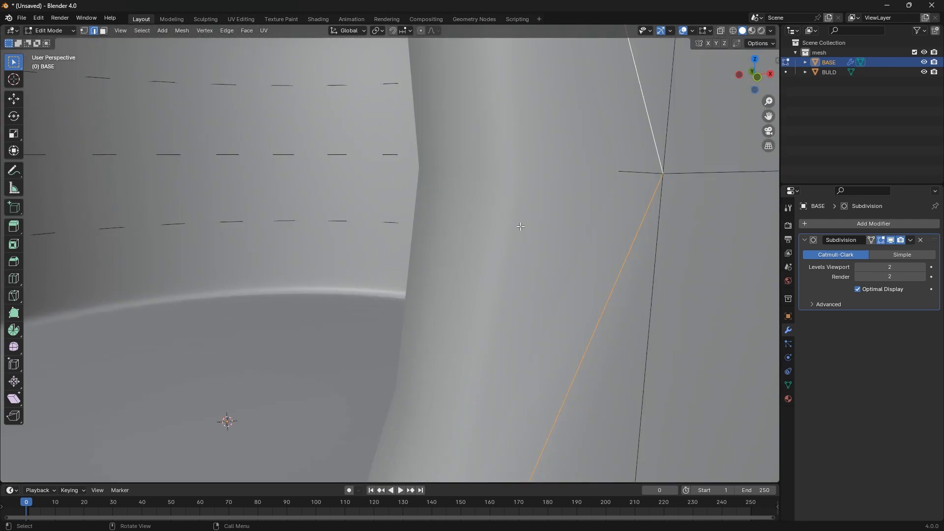
scroll(585, 240, down, 1)
key(ctrl+b)
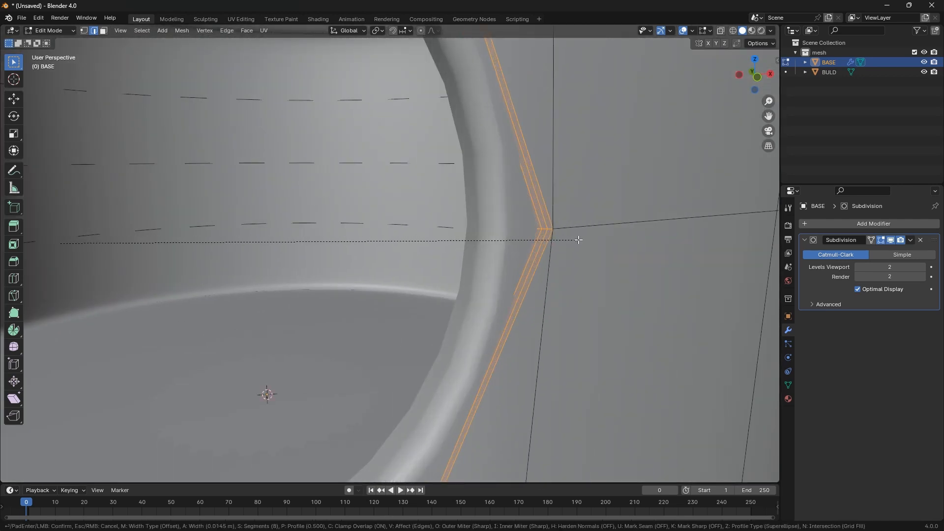
scroll(578, 239, down, 3)
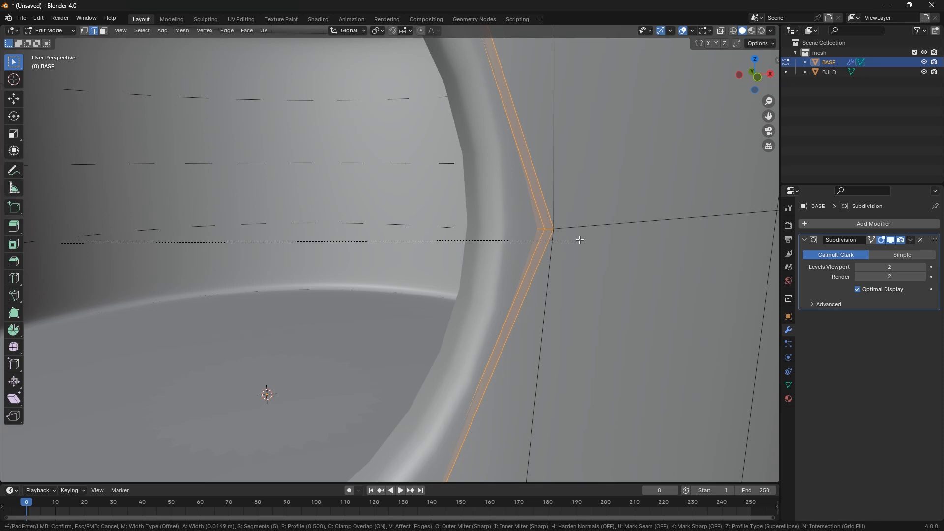
click(578, 240)
key(Tab)
Inspect the smoothed front hole and its bevelled rim from near and far
scroll(507, 273, down, 6)
scroll(463, 291, up, 4)
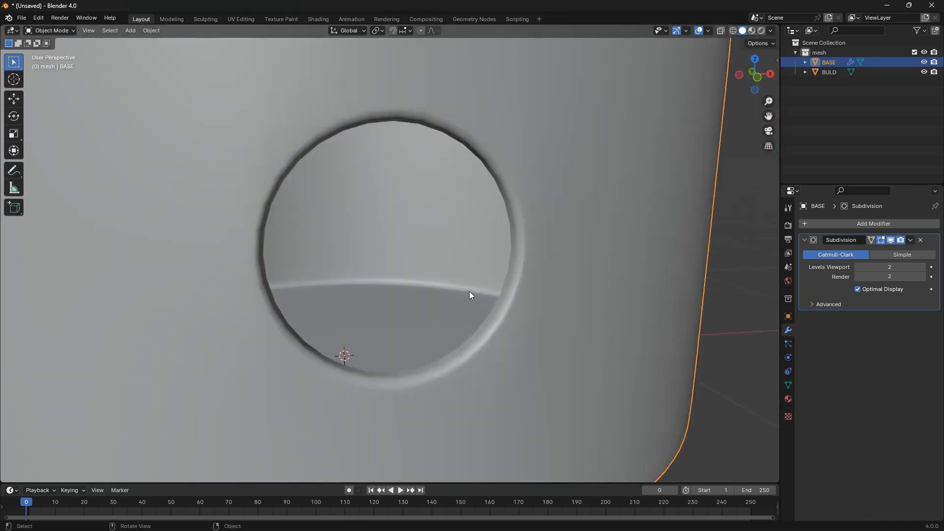
scroll(470, 291, down, 4)
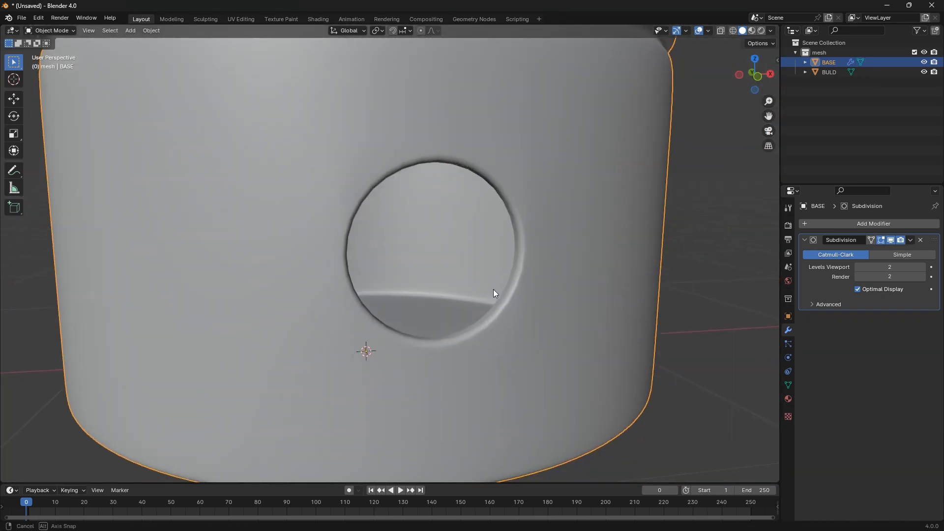
scroll(493, 289, up, 6)
scroll(526, 260, down, 3)
scroll(520, 264, down, 3)
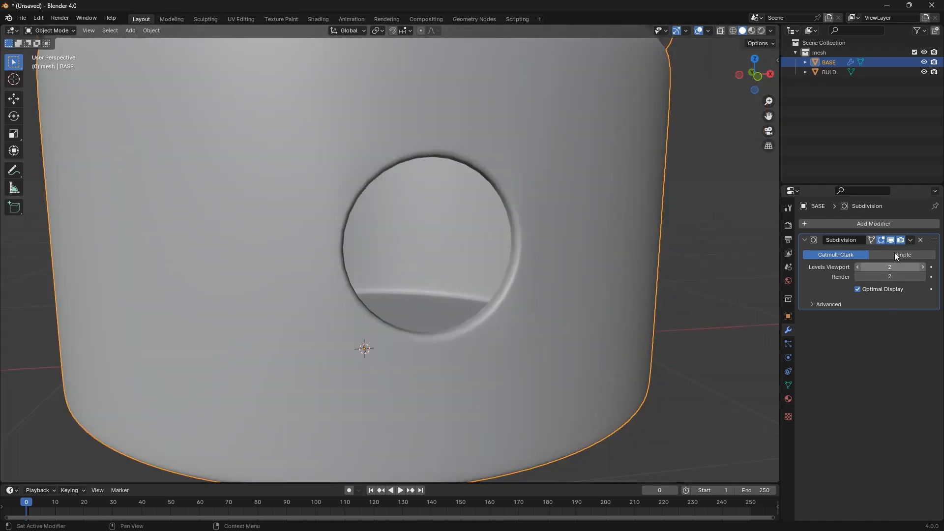
Check the bevelled rim without Subdivision's viewport display, comparing it in Edit Mode and Object Mode
click(890, 240)
click(891, 240)
key(Tab)
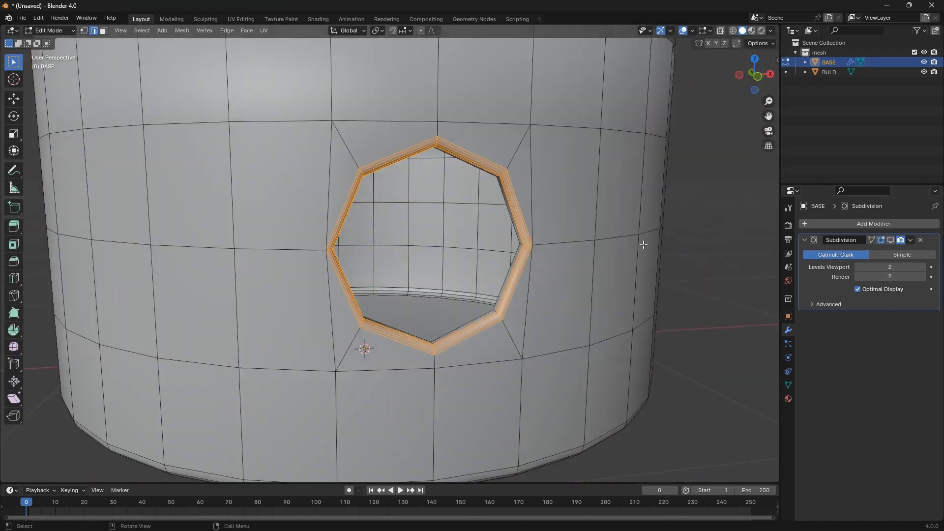
scroll(534, 252, up, 6)
key(Tab)
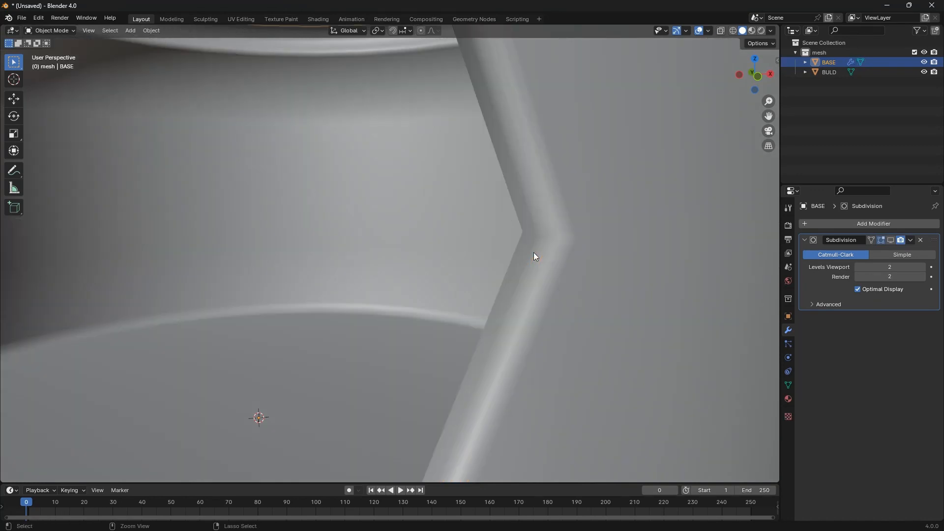
key(Tab)
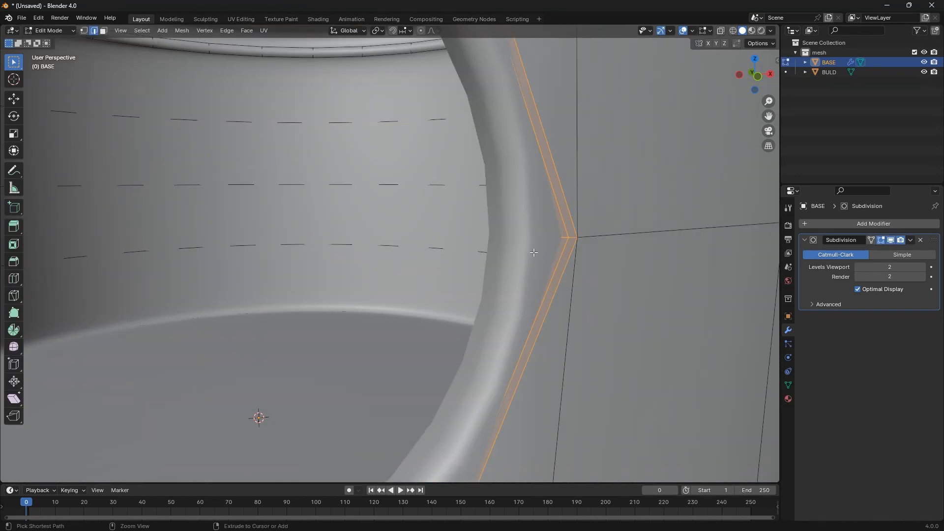
With Subdivision's viewport display off, redo the outer rim loop's bevel with two segments about 0.011 m wide, and return to Object Mode
click(896, 241)
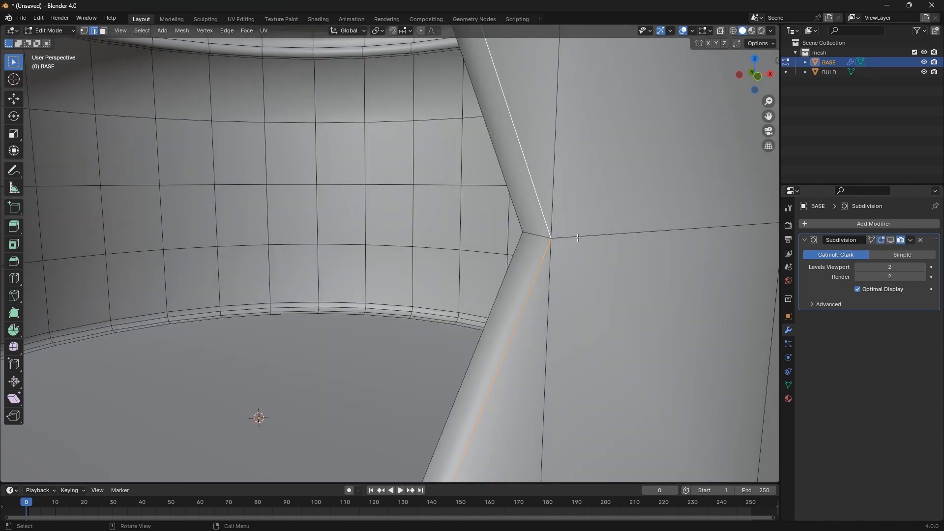
key(ctrl+b)
scroll(612, 245, down, 3)
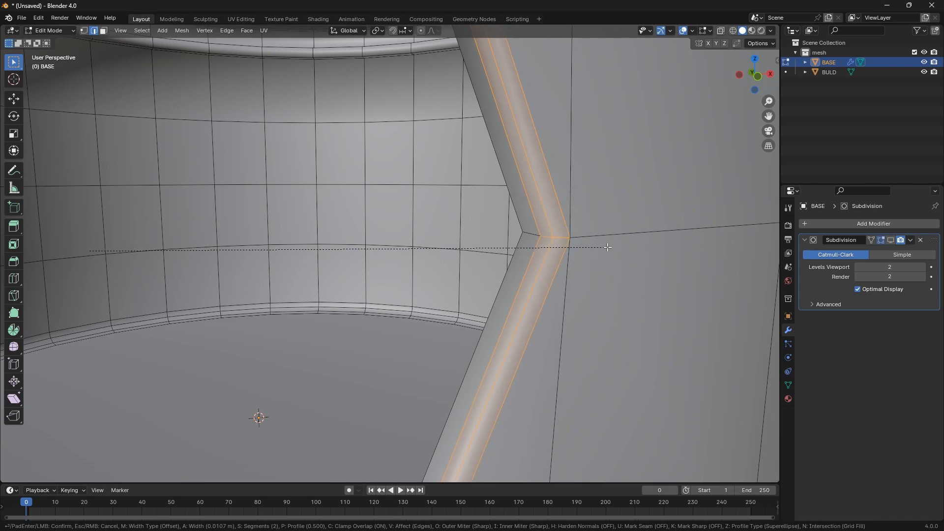
click(610, 247)
key(Tab)
Turn on Subdivision's viewport display and inspect the smoothed hole and container from several angles
key(KP_Decimal)
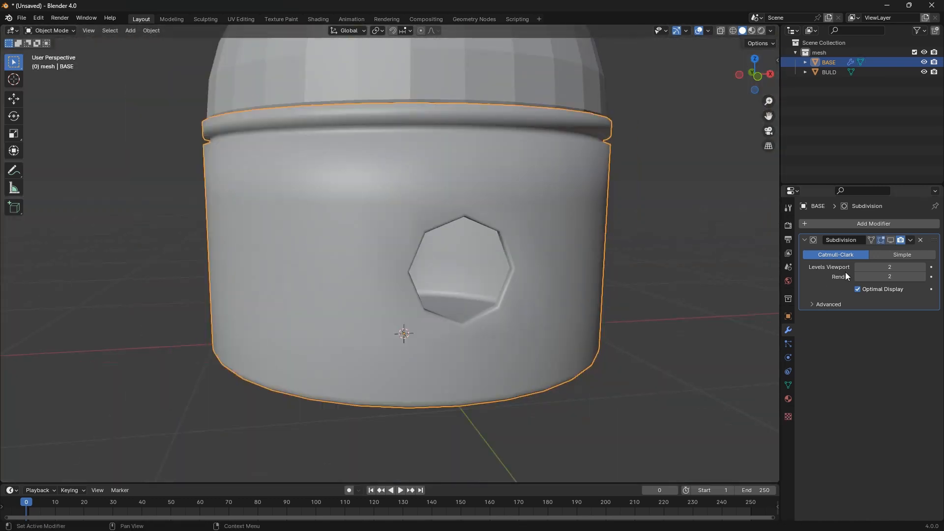
click(889, 243)
middle_drag(506, 260, 495, 285)
scroll(473, 355, up, 5)
scroll(551, 322, down, 2)
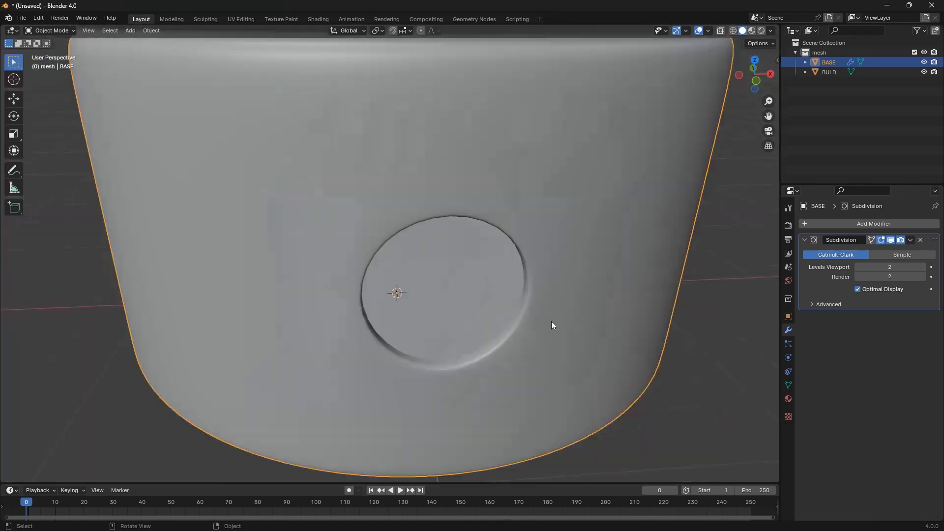
scroll(551, 322, down, 5)
middle_drag(511, 320, 521, 331)
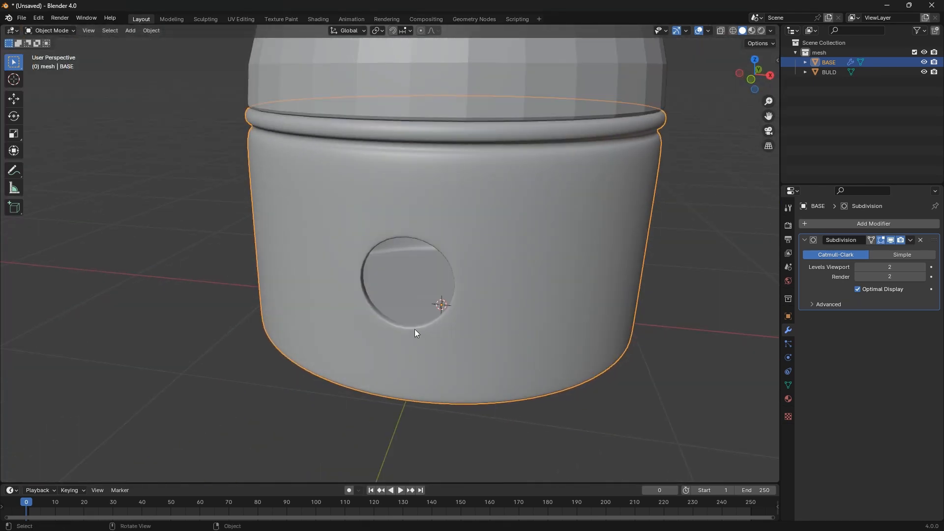
With Subdivision's viewport display off, duplicate the hole's inner rim edge loop in place and separate it into its own object
scroll(415, 327, up, 3)
key(Tab)
scroll(415, 327, up, 3)
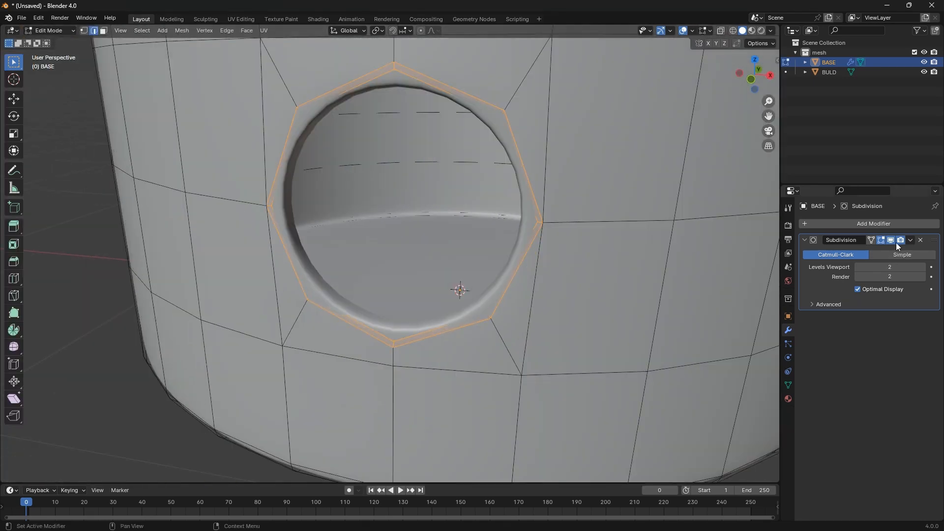
click(893, 241)
click(428, 321)
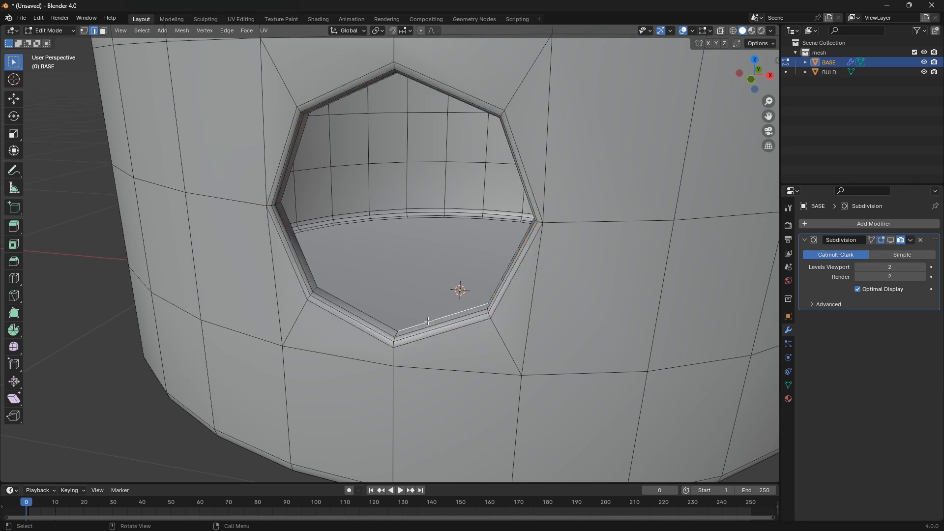
alt+click(428, 321)
middle_drag(428, 321, 439, 288)
key(shift+d)
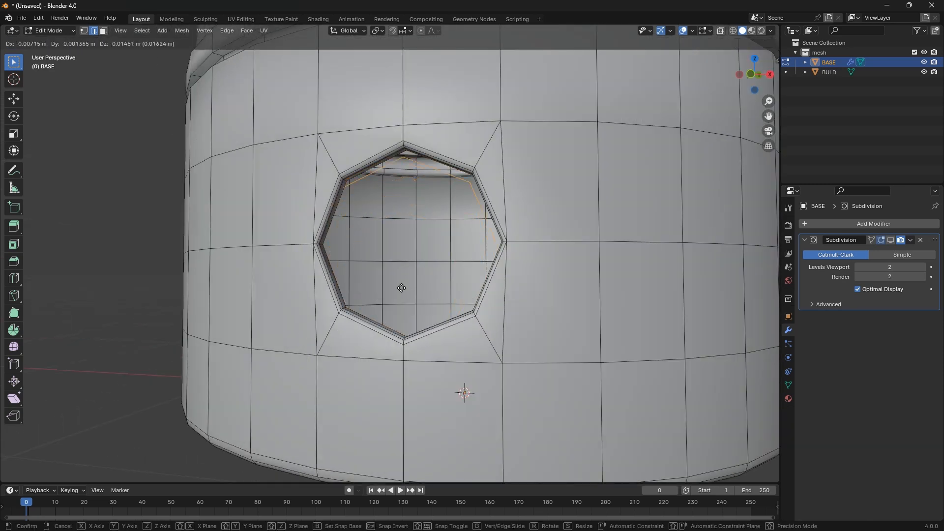
right_click(419, 262)
key(p)
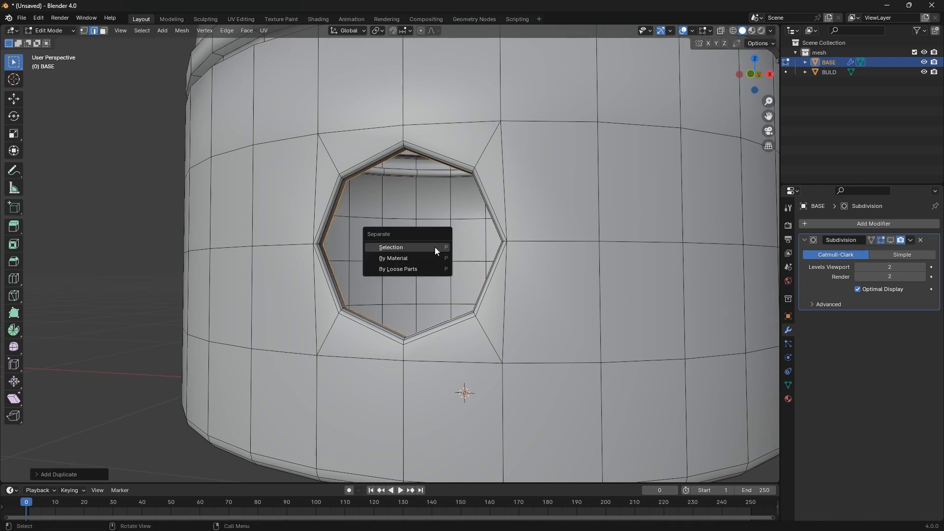
click(435, 247)
key(Tab)
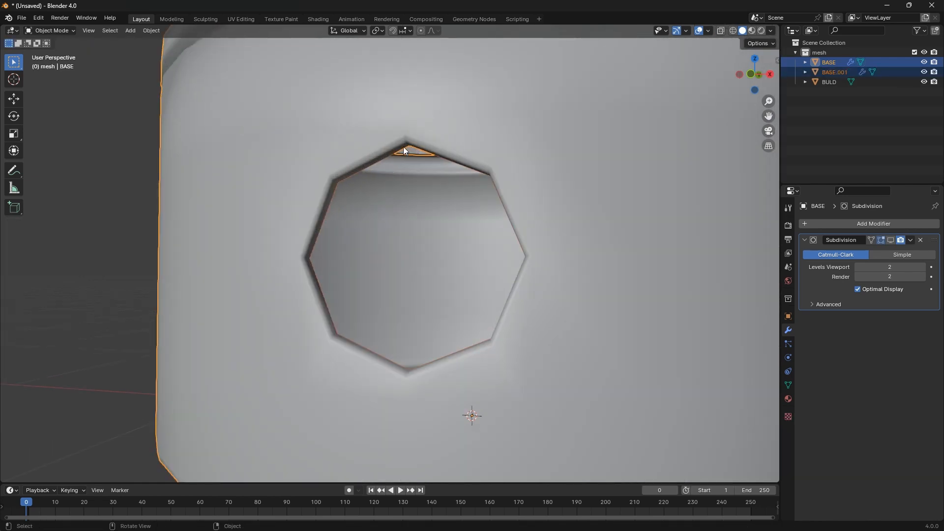
Select the separated rim loop object and rename it BOTTEN
scroll(403, 147, up, 5)
scroll(377, 177, down, 4)
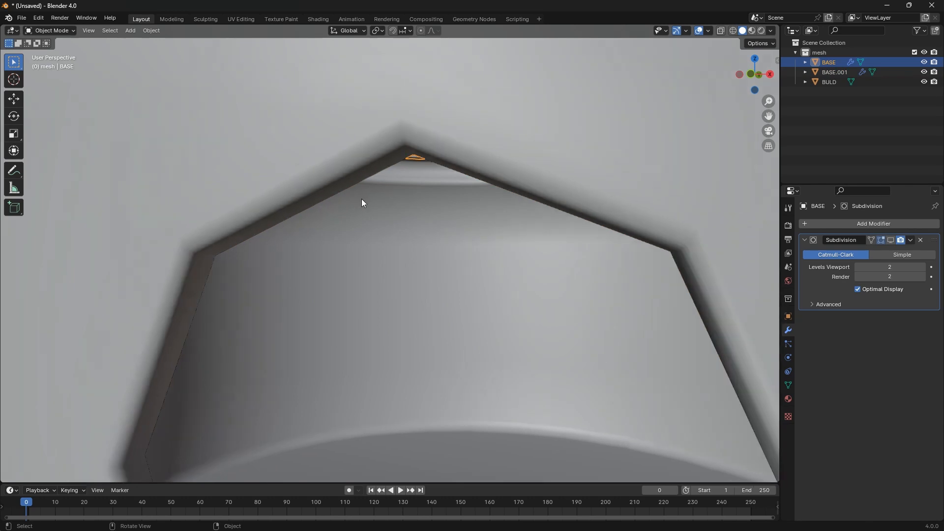
middle_drag(361, 200, 346, 263)
scroll(346, 217, down, 5)
scroll(332, 260, up, 4)
scroll(331, 255, up, 4)
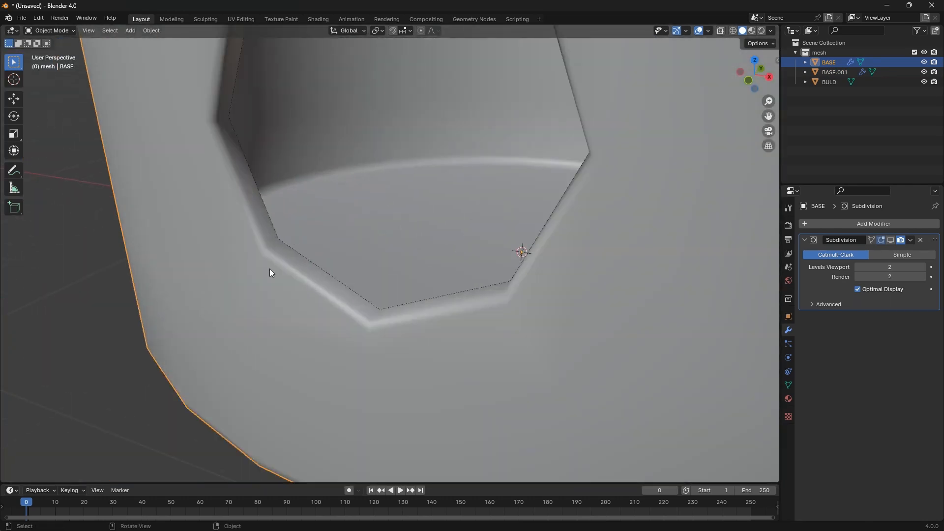
click(284, 242)
click(284, 242)
click(284, 242)
double_click(841, 73)
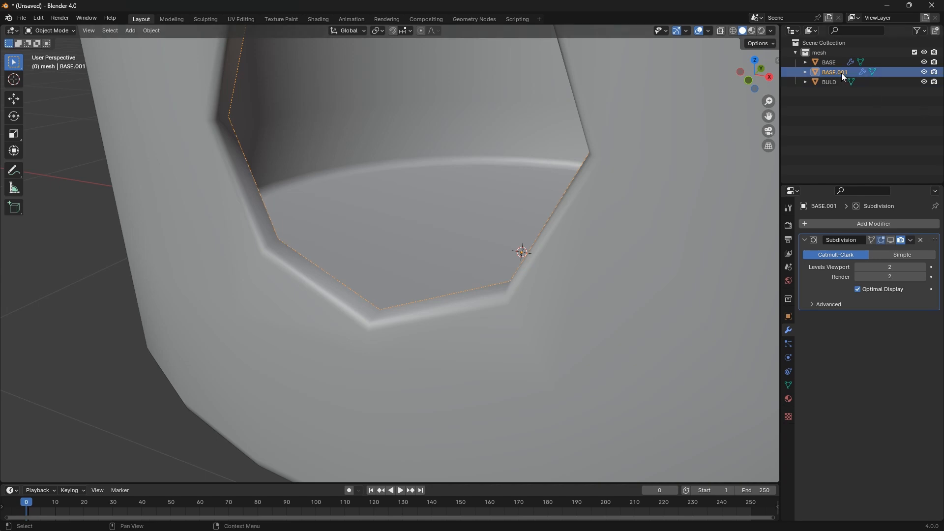
text(BOTTEN)
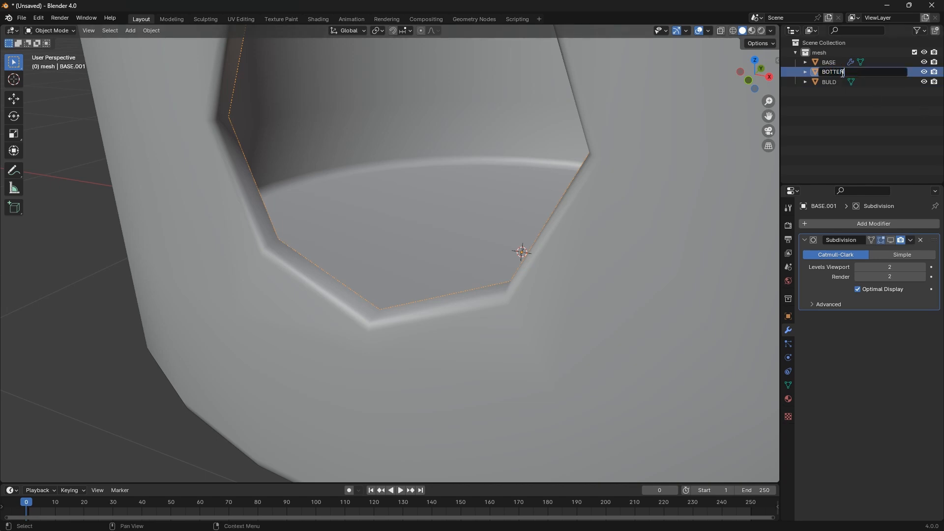
key(Return)
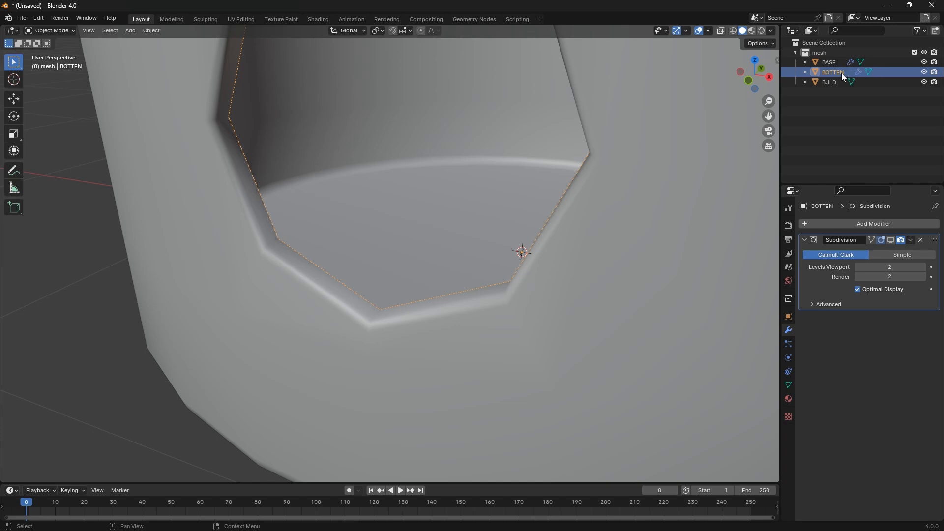
In Edit Mode, extrude BOTTEN's whole edge loop about 0.05 m outward from the hole along the Y axis
middle_drag(627, 279, 470, 312)
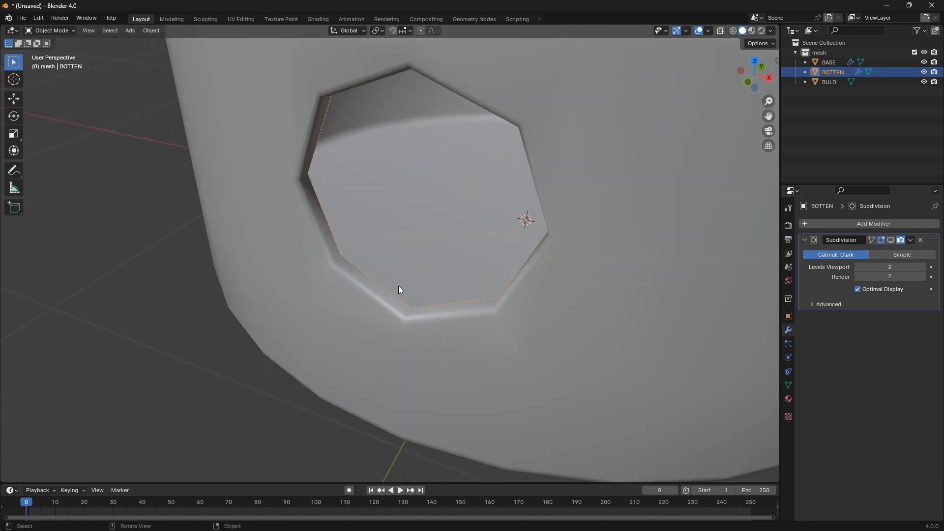
key(Tab)
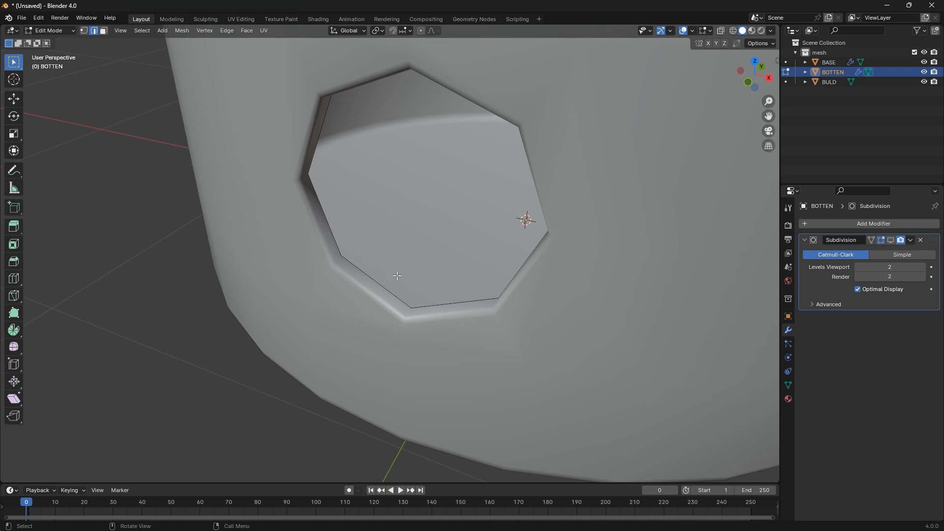
click(454, 305)
alt+click(453, 305)
middle_drag(454, 306, 437, 308)
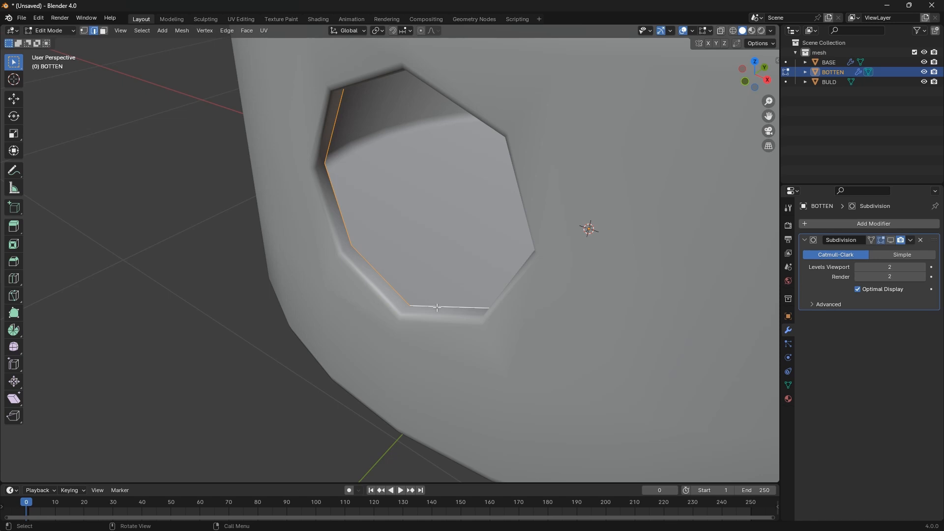
key(e)
key(y)
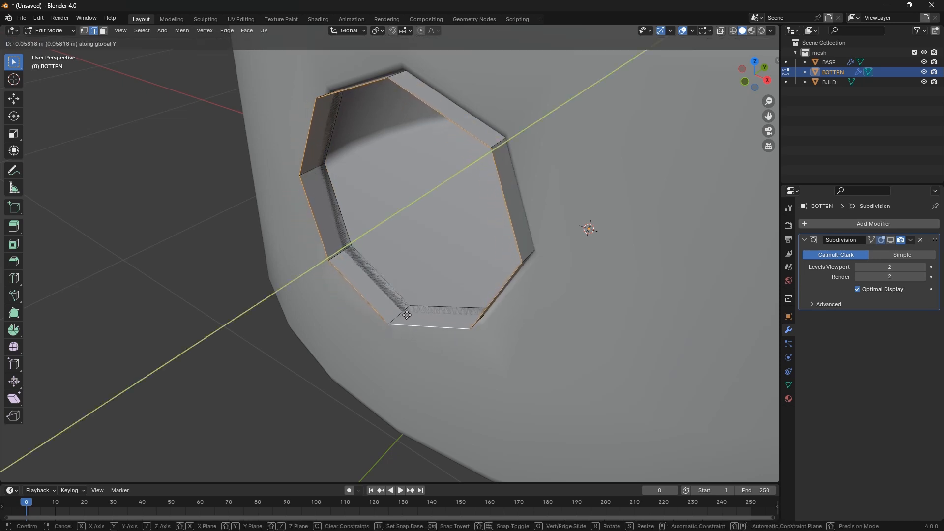
click(409, 315)
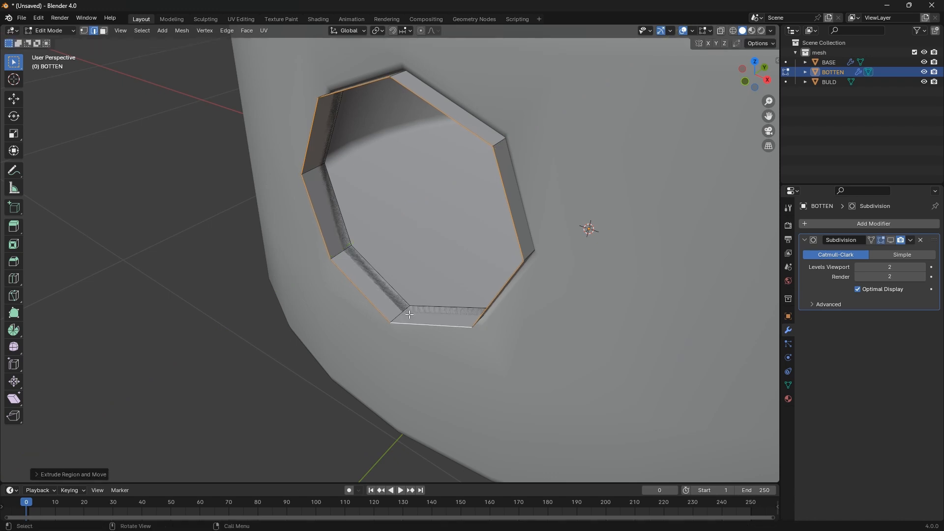
Examine the extruded BOTTEN ring's side profile against the container in the right orthographic view
key(KP_3)
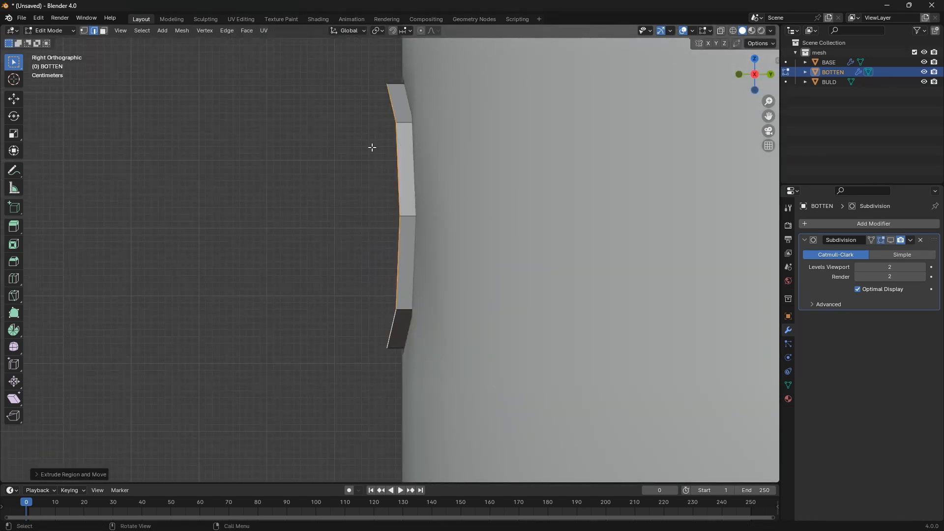
scroll(345, 311, down, 3)
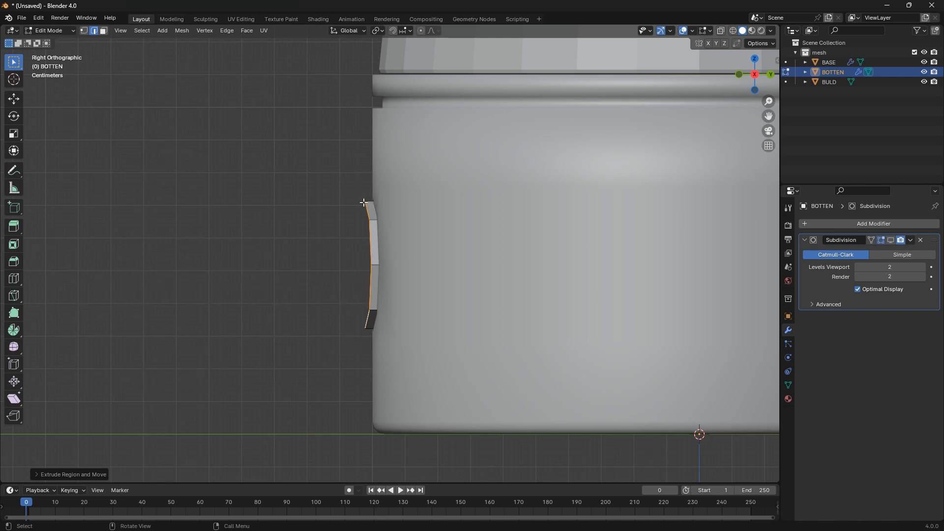
scroll(326, 290, down, 4)
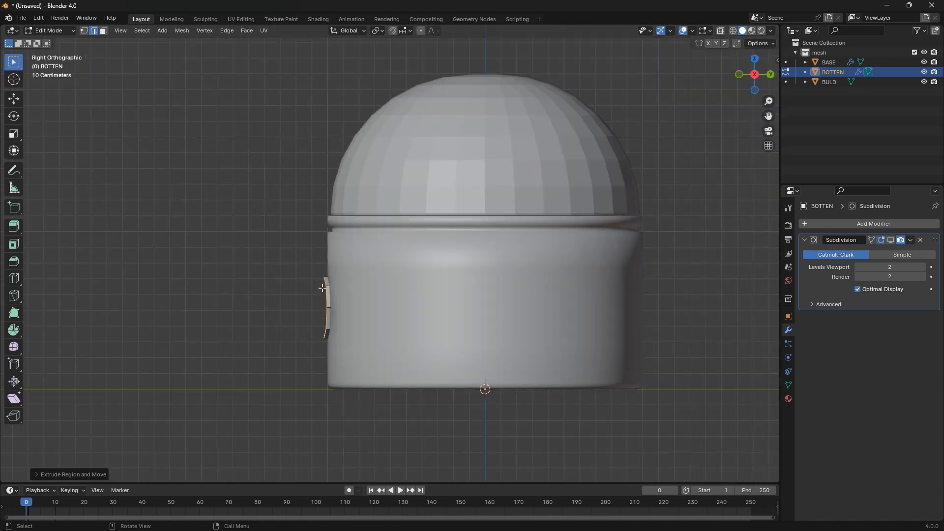
scroll(328, 316, up, 3)
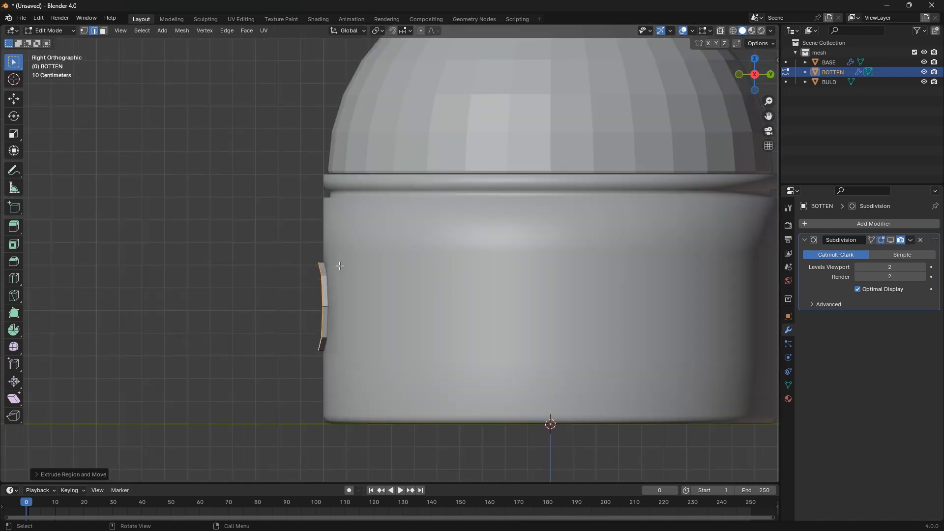
scroll(319, 315, down, 1)
scroll(331, 289, up, 2)
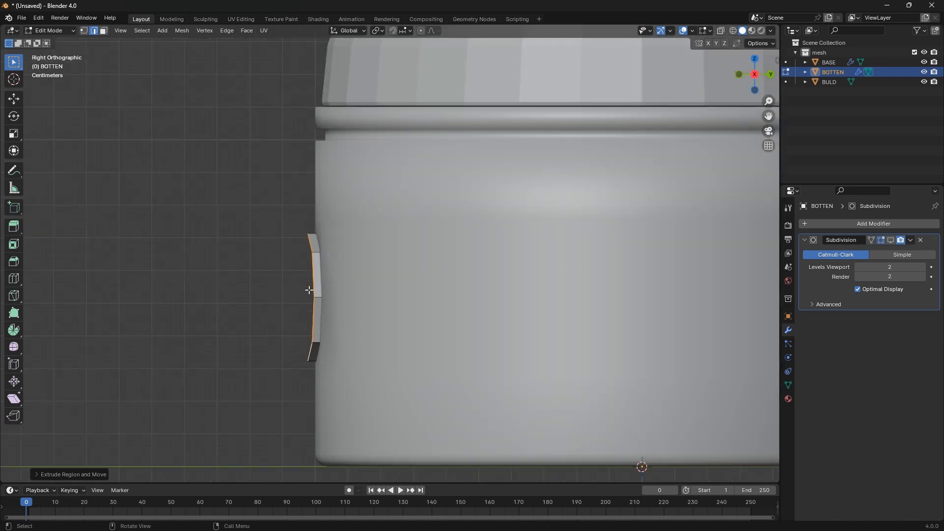
Examine the mesh around BASE's front hole in Edit Mode from several angles
scroll(309, 290, up, 2)
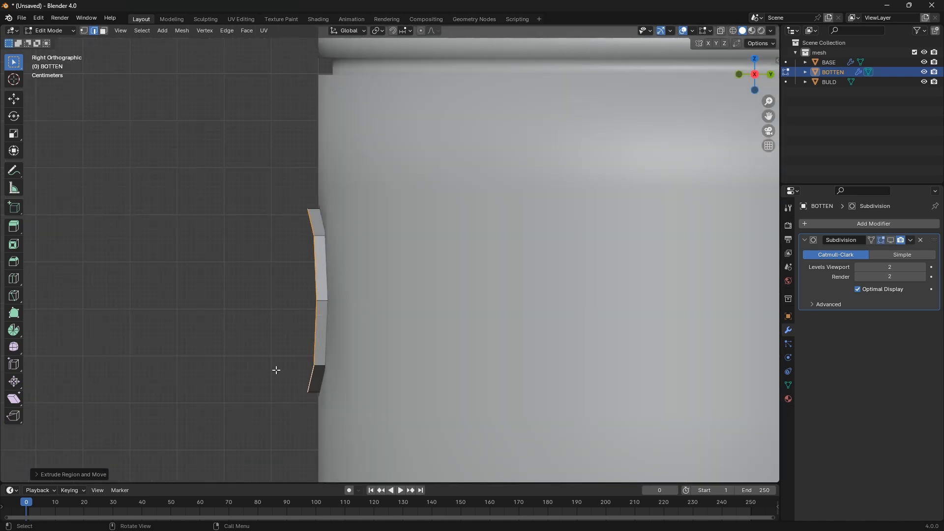
middle_drag(331, 180, 351, 221)
key(Tab)
click(343, 215)
scroll(338, 230, up, 3)
key(Tab)
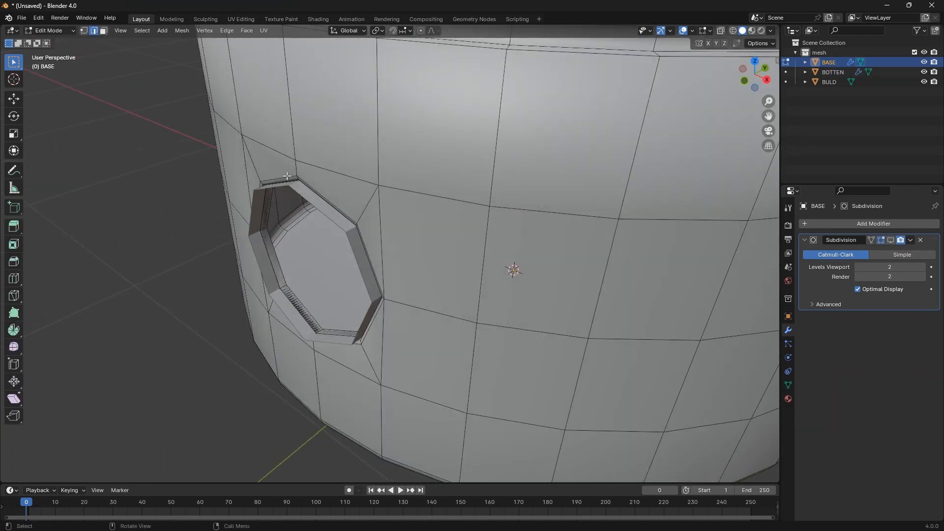
middle_drag(283, 177, 239, 211)
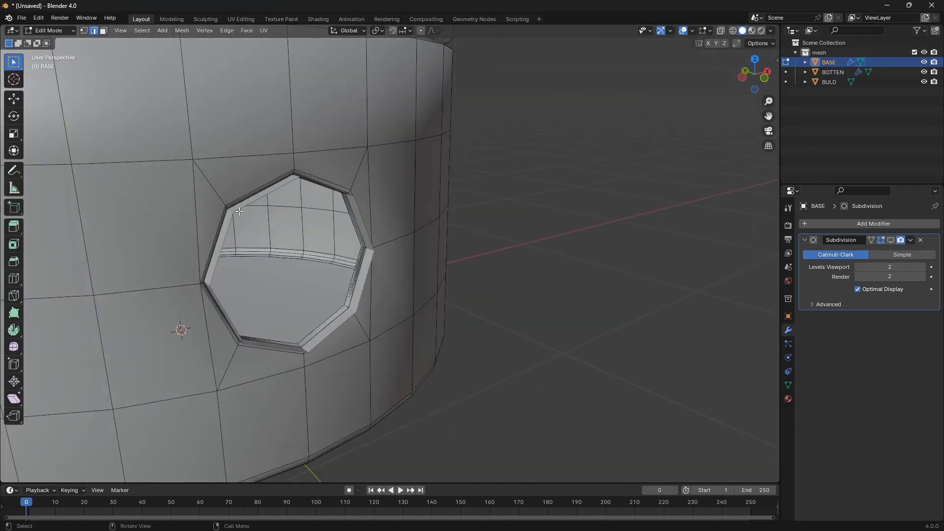
middle_drag(345, 242, 324, 194)
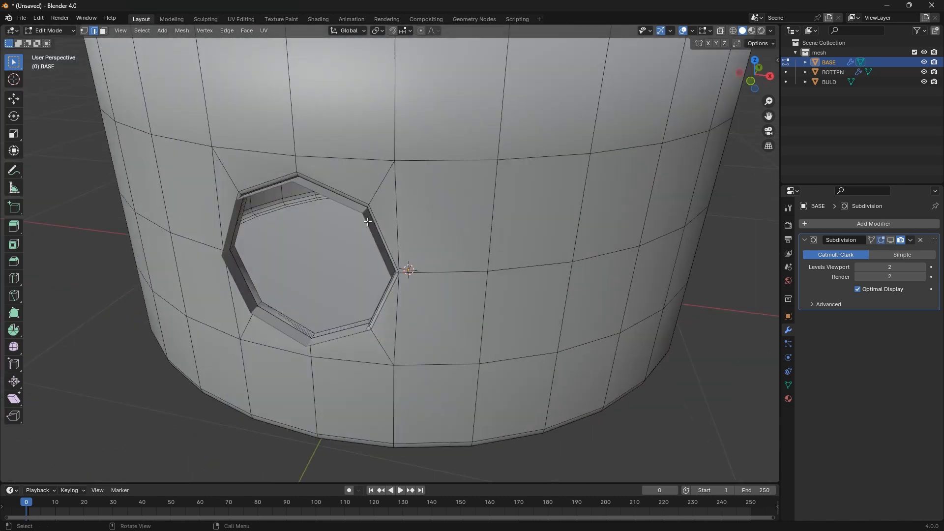
In BOTTEN's mesh, move the ring's outer edge loop about 0.04 m further outward from the container along the Y axis
key(Tab)
click(369, 212)
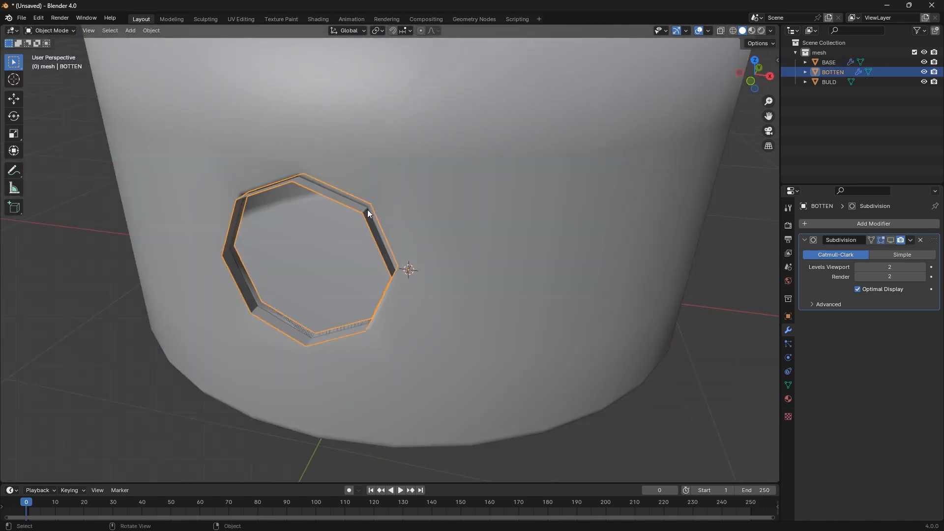
key(KP_3)
key(Tab)
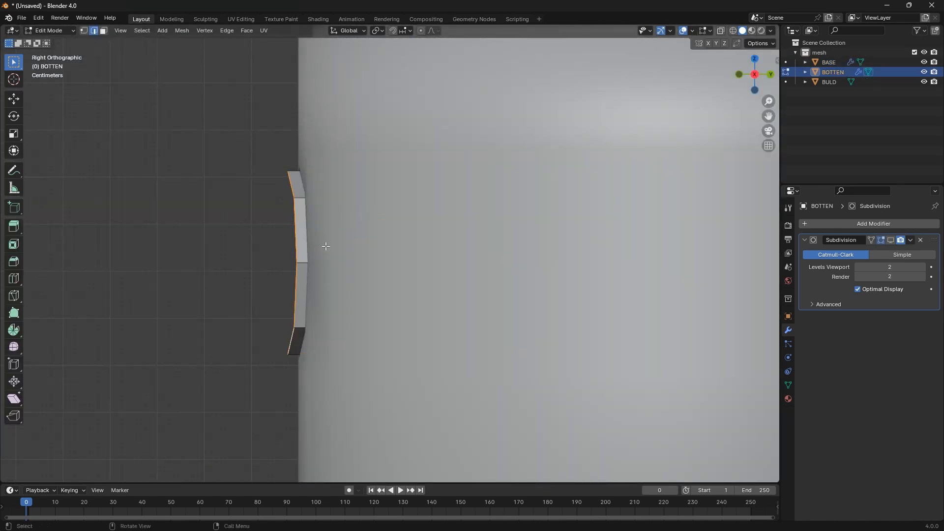
key(g)
key(y)
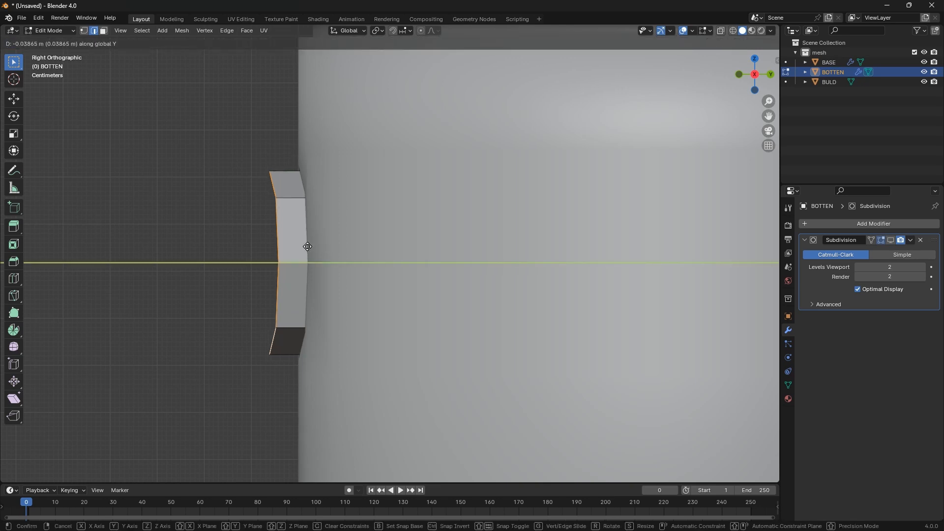
click(308, 247)
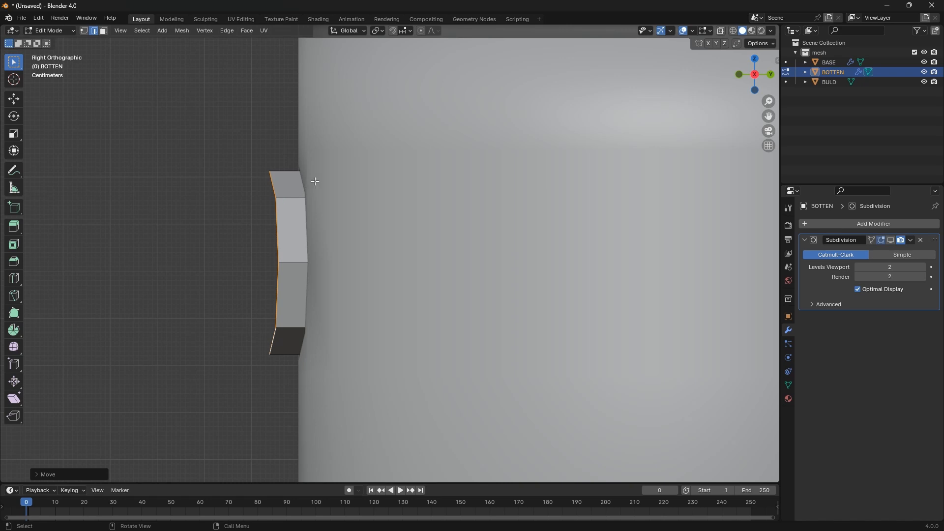
Examine the extended BOTTEN ring's curved profile against BASE from the side and in perspective
key(Tab)
click(424, 105)
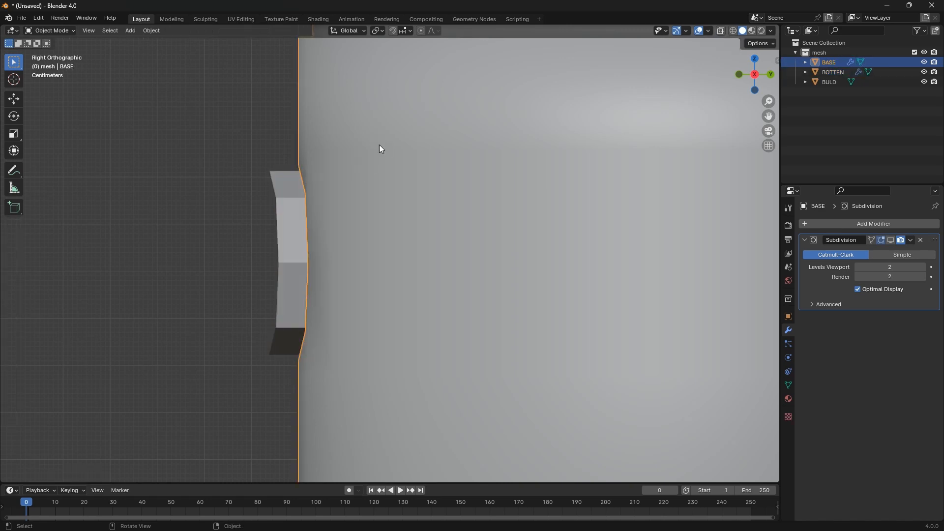
scroll(380, 148, down, 6)
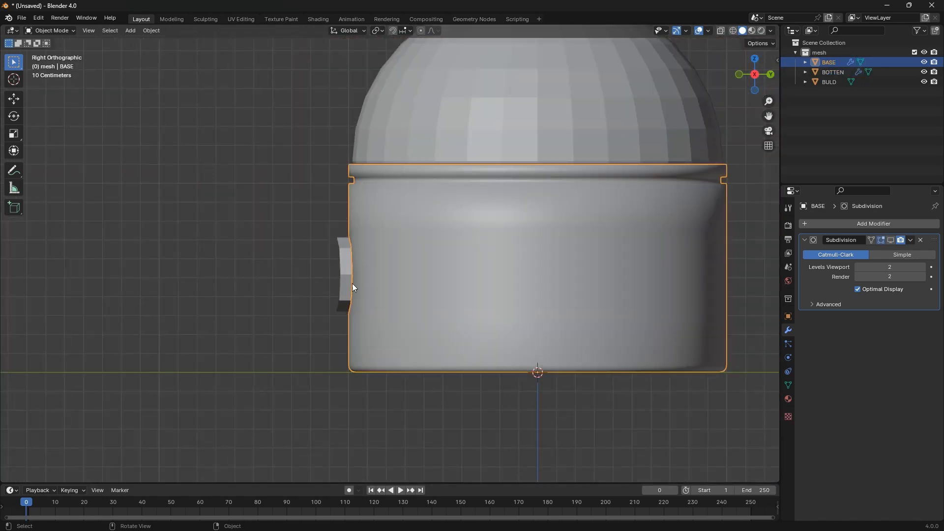
scroll(344, 276, up, 5)
key(Tab)
key(Tab)
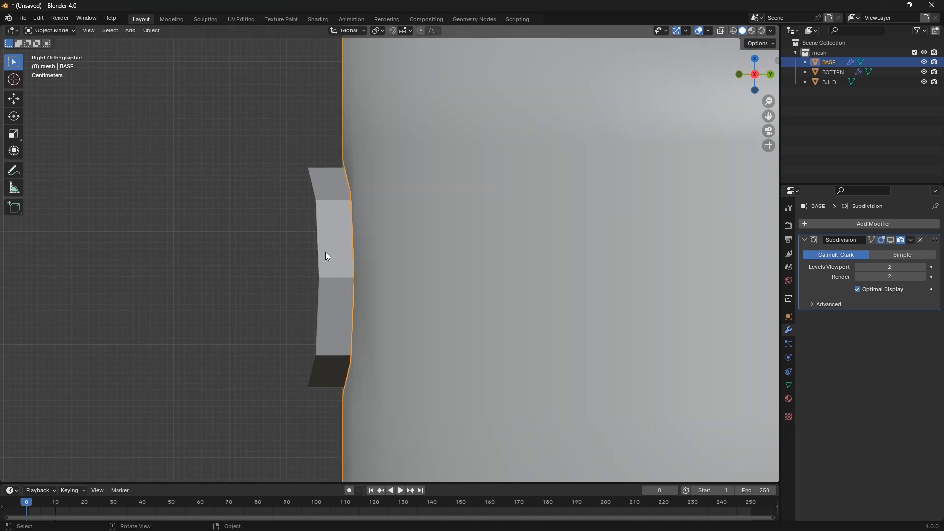
click(327, 254)
key(Tab)
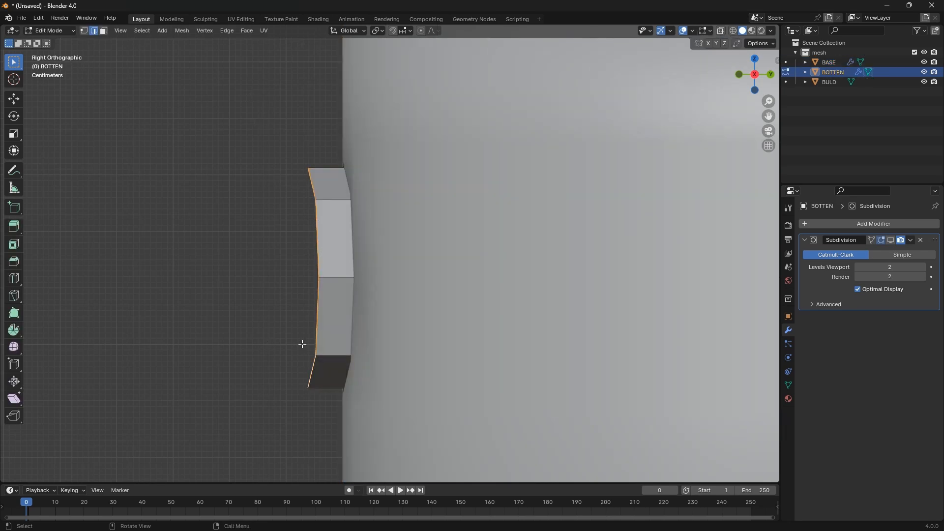
middle_drag(316, 354, 276, 261)
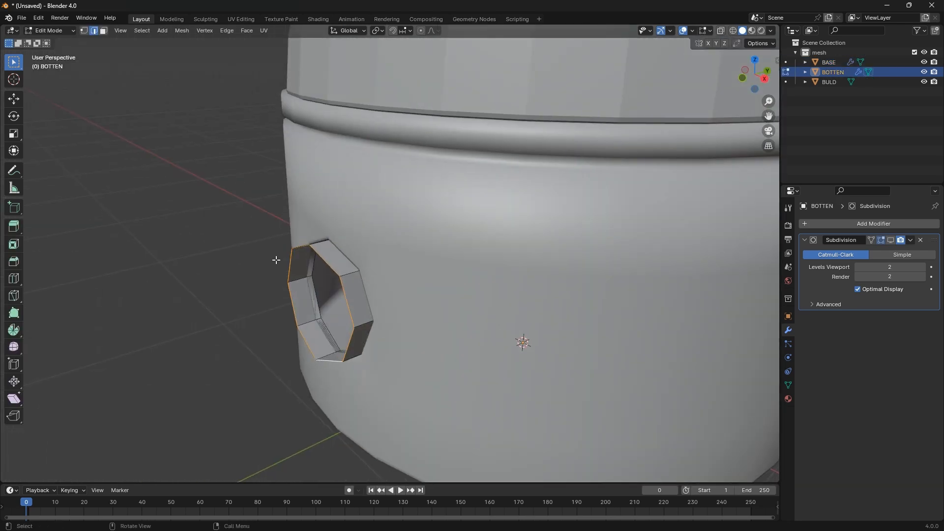
key(KP_3)
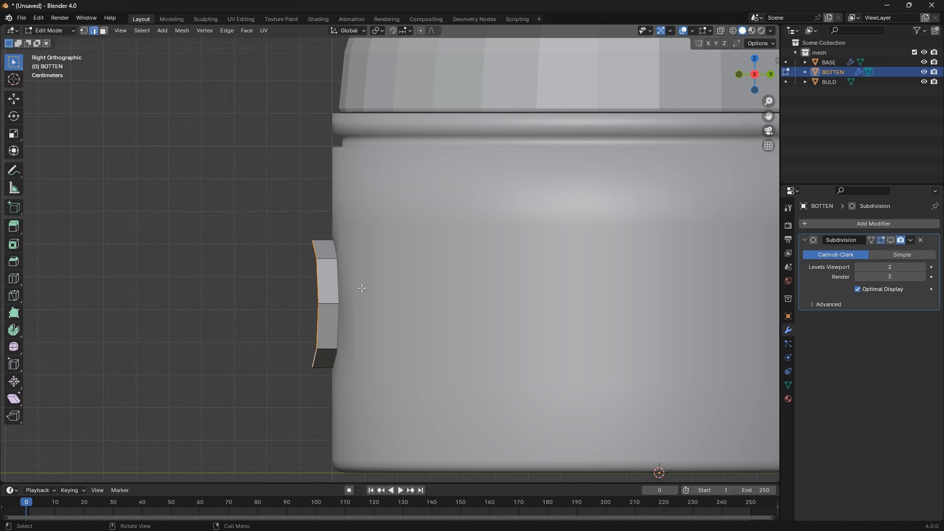
Flatten BOTTEN's outer edge loop by scaling it to 0 along Y, and move it back closer to the container's surface along Y
key(s)
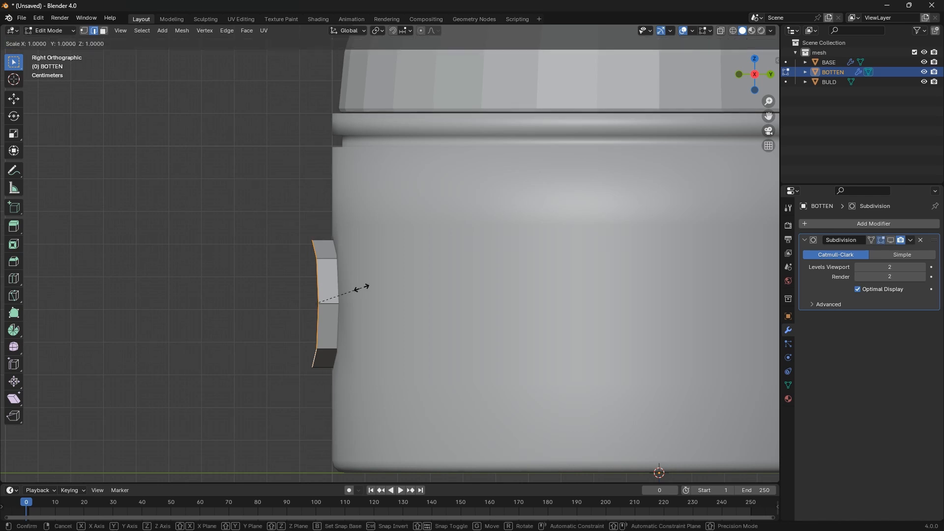
text(y)
text(0)
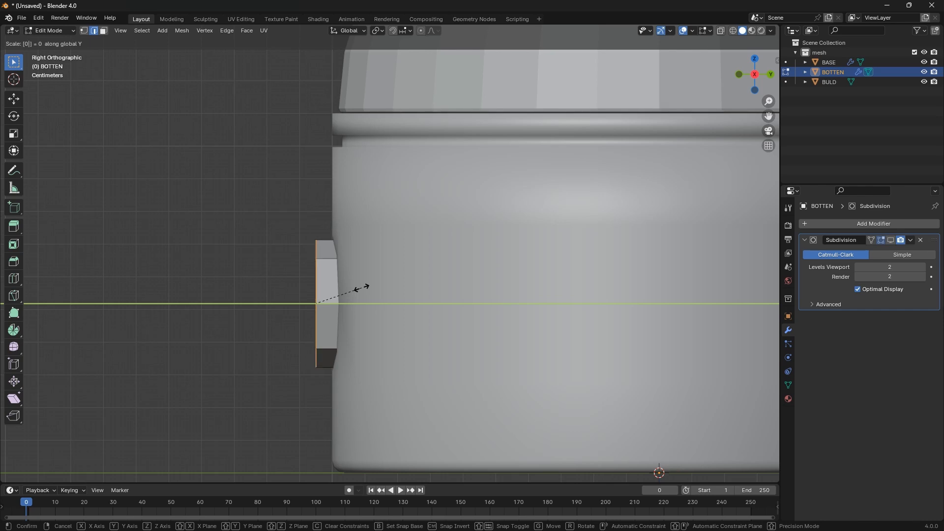
key(Return)
scroll(346, 320, up, 3)
key(g)
key(y)
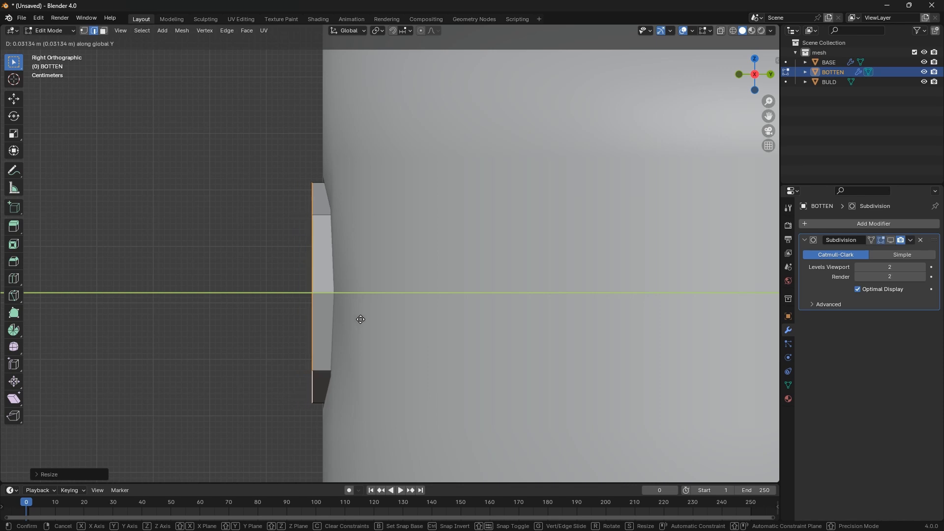
click(364, 319)
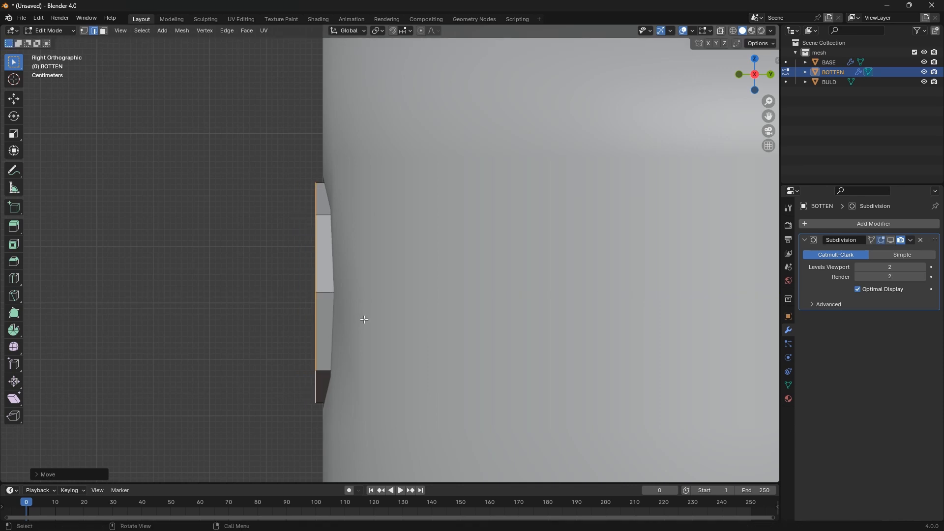
Fill BOTTEN's outer edge loop with a face and inset that face about 0.02 m
scroll(364, 320, down, 5)
middle_drag(306, 318, 363, 315)
scroll(364, 315, up, 4)
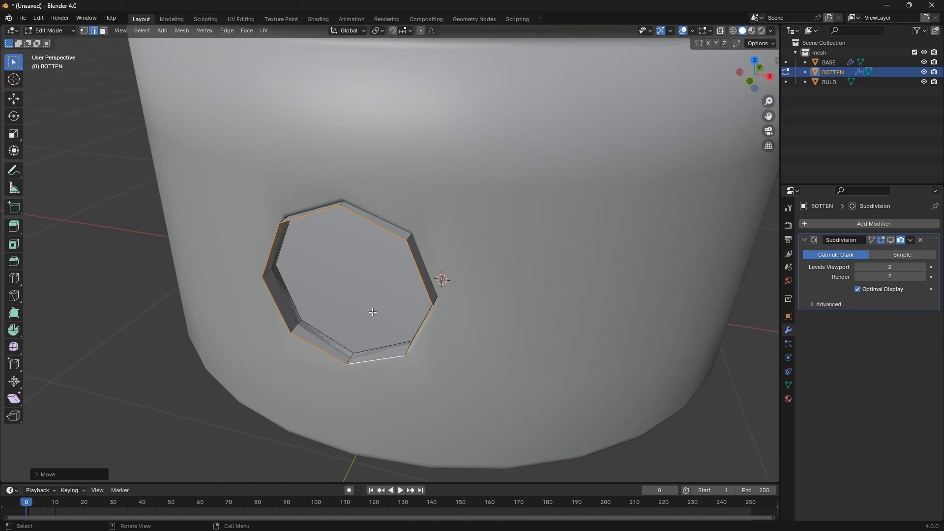
click(372, 311)
scroll(373, 309, up, 3)
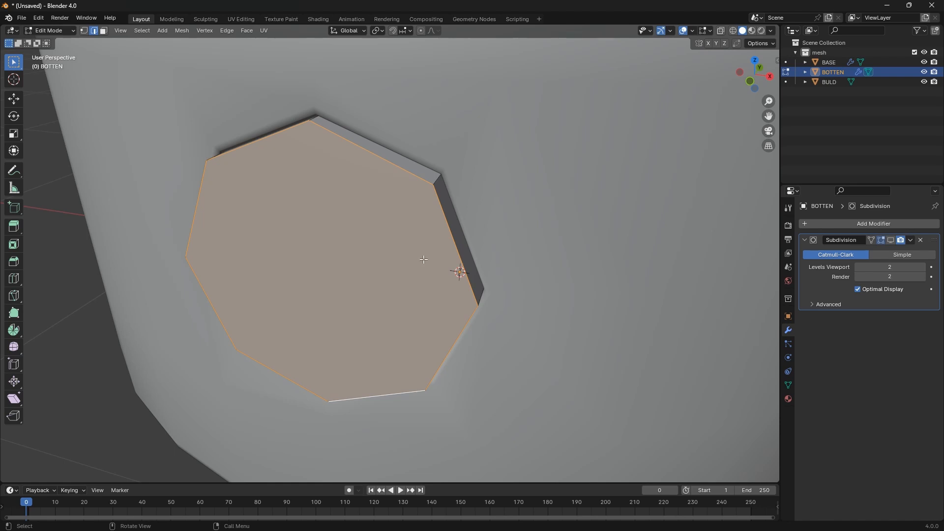
key(i)
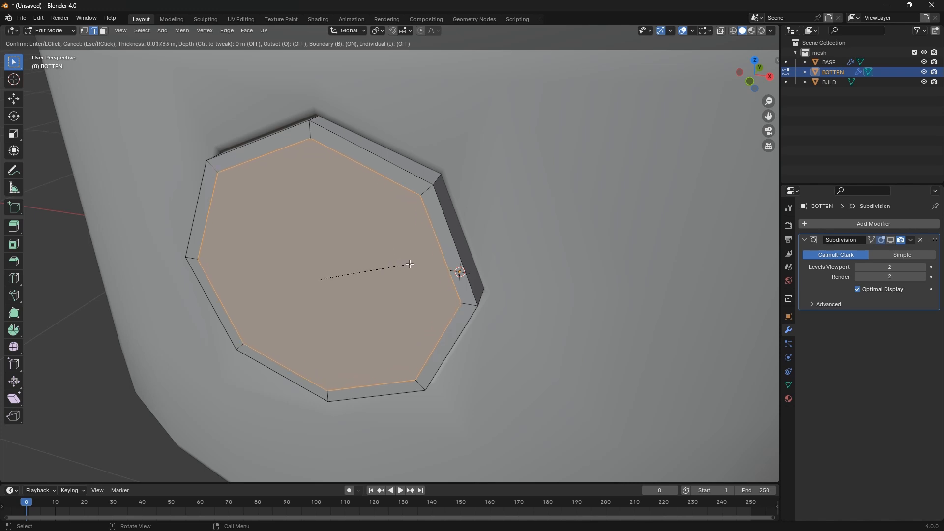
click(411, 263)
key(i)
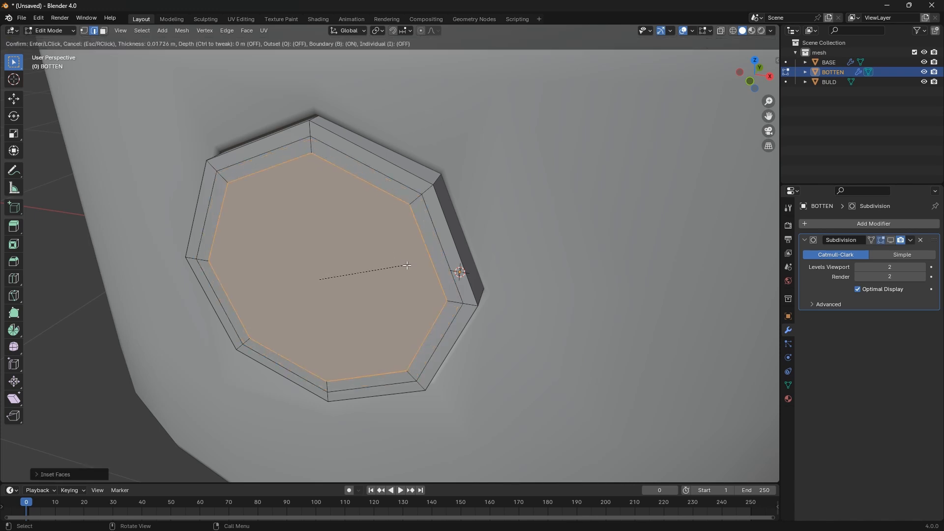
click(401, 276)
middle_drag(401, 276, 350, 297)
key(g)
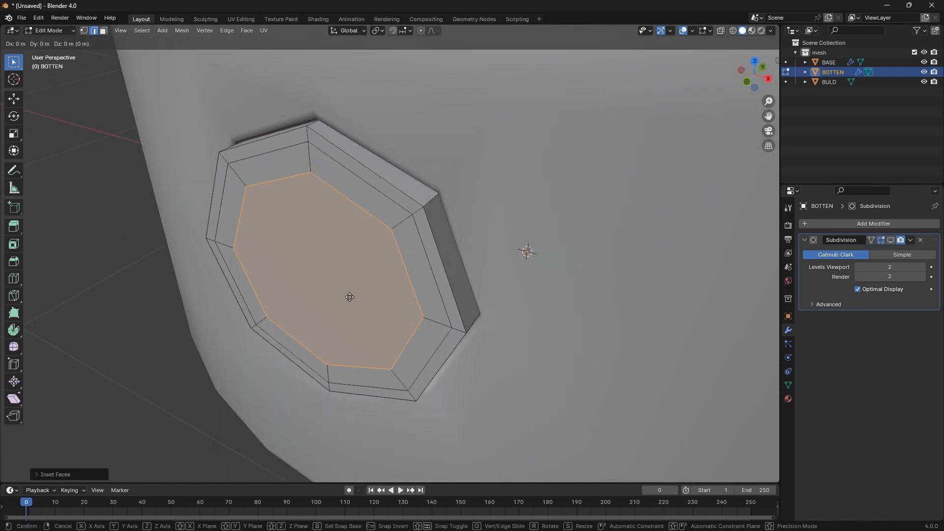
key(Escape)
key(ctrl+z)
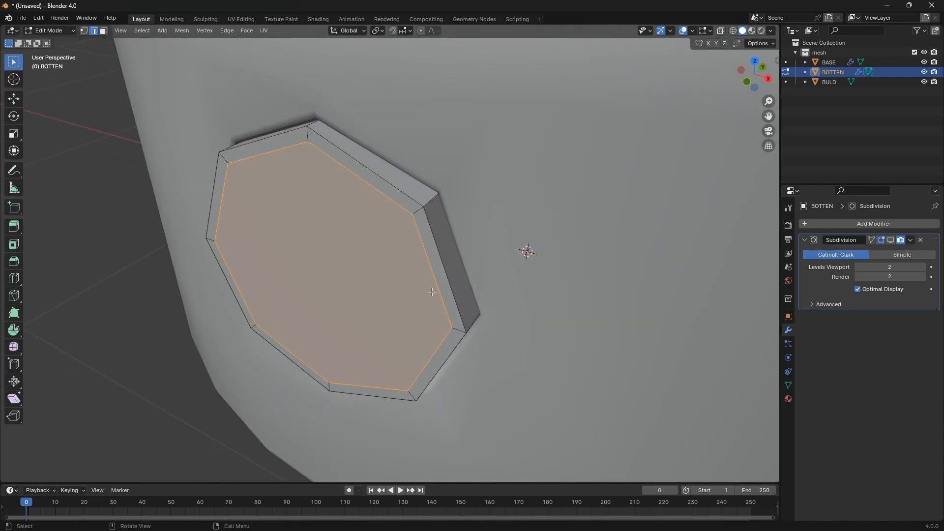
Inset BOTTEN's inner front face again to roughly half its width, leaving a small octagonal centre face
key(i)
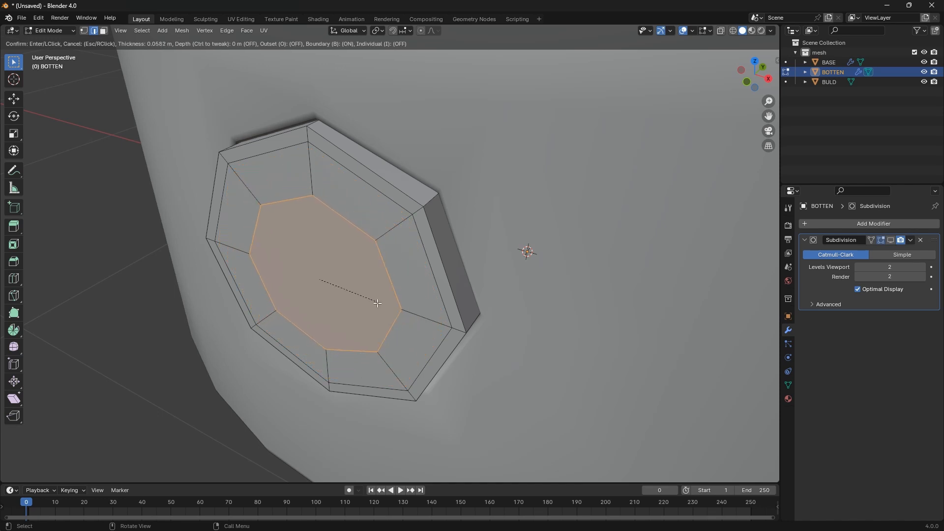
click(359, 303)
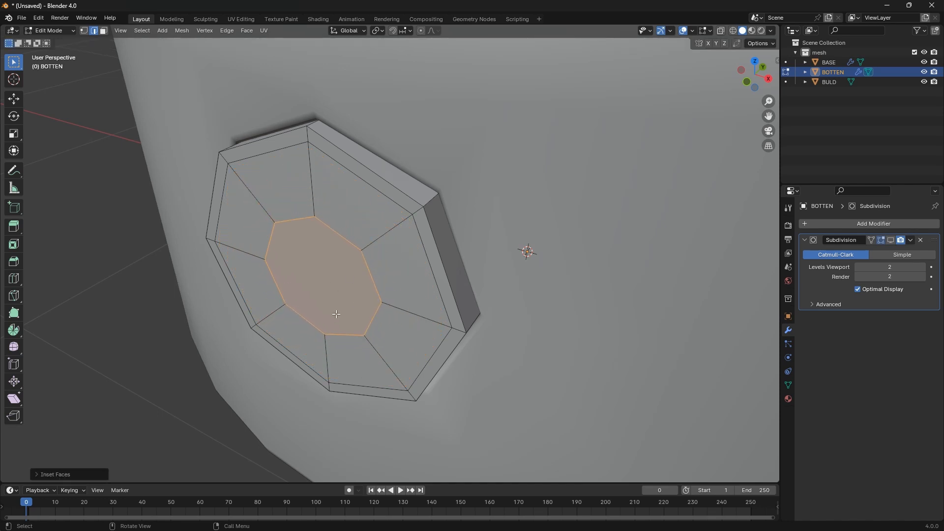
Move BOTTEN's centre face slightly inward along Y and enable Subdivision's viewport display to check the smoothed shape
key(g)
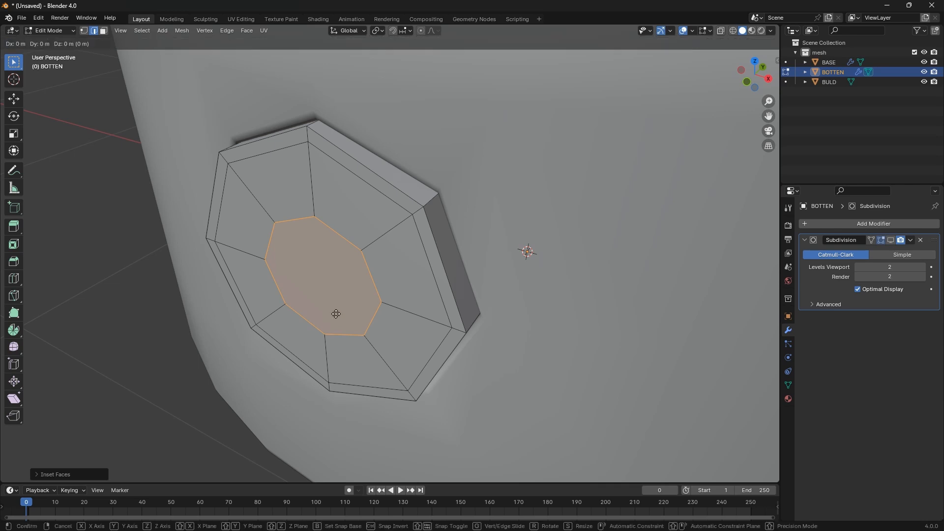
key(y)
click(344, 309)
key(Tab)
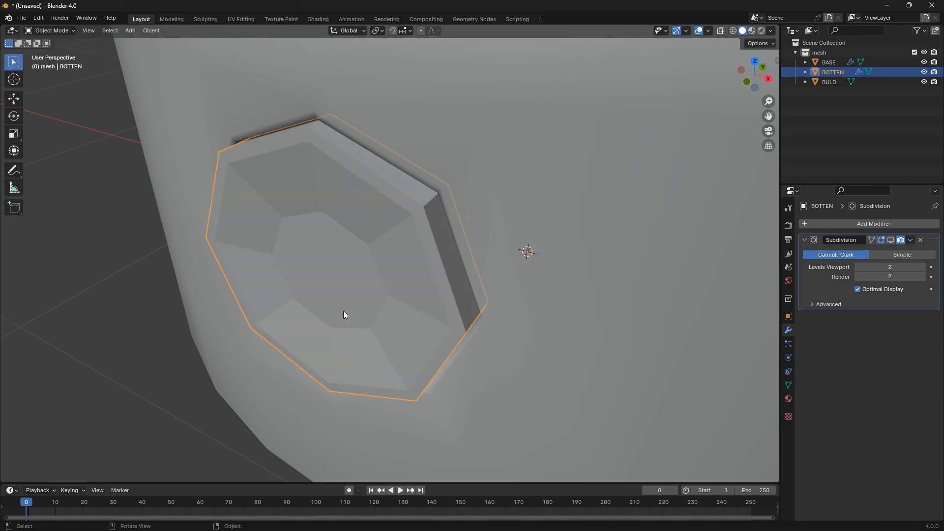
click(890, 240)
middle_drag(383, 327, 331, 279)
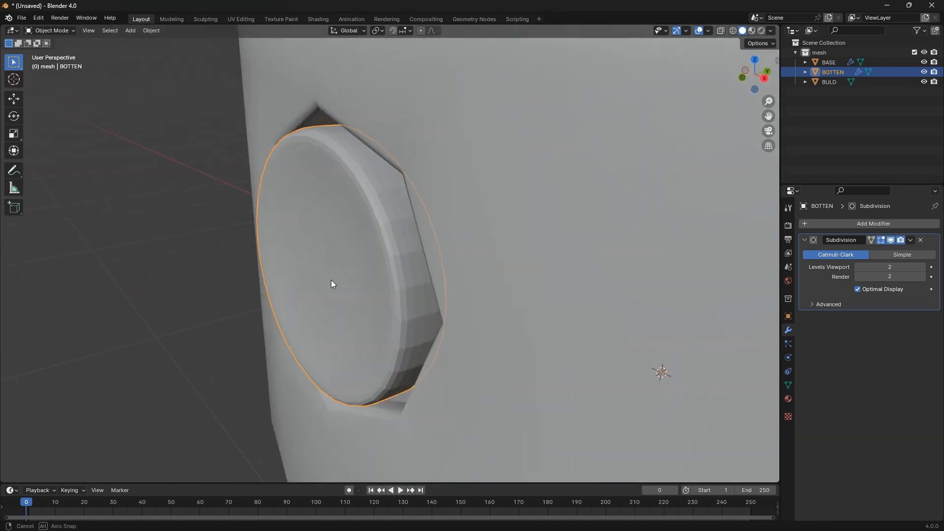
Move BOTTEN's centre face a little deeper along Y and disable Subdivision's viewport display
key(Tab)
key(g)
key(y)
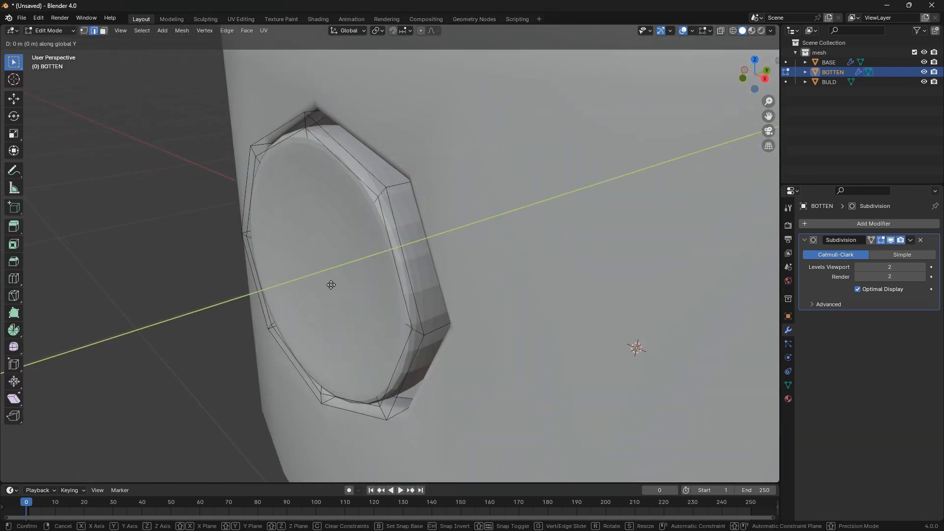
click(333, 284)
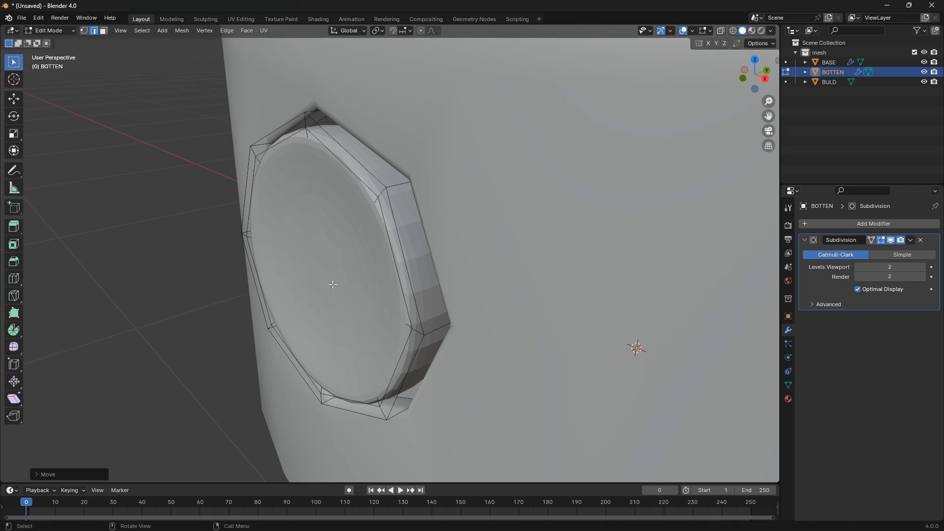
key(Tab)
click(890, 240)
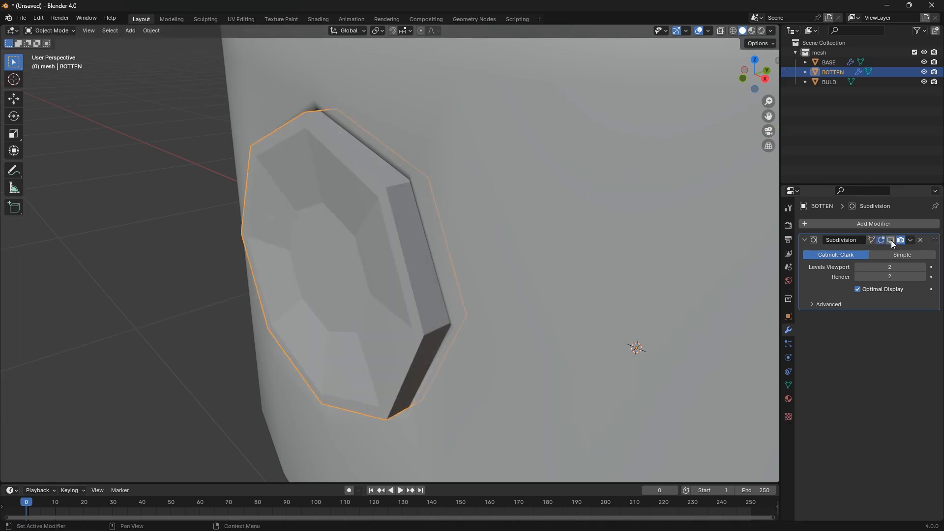
middle_drag(408, 279, 421, 286)
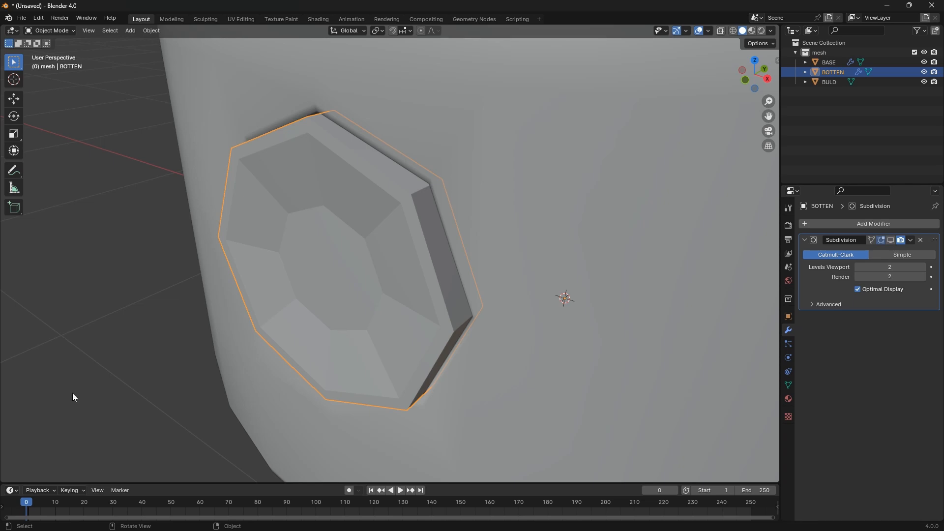
Undo both inward moves of BOTTEN's centre face and the Subdivision display changes, back to the flat inset face
key(ctrl+z)
key(ctrl+z)
key(ctrl+z)
key(ctrl+z)
key(ctrl+z)
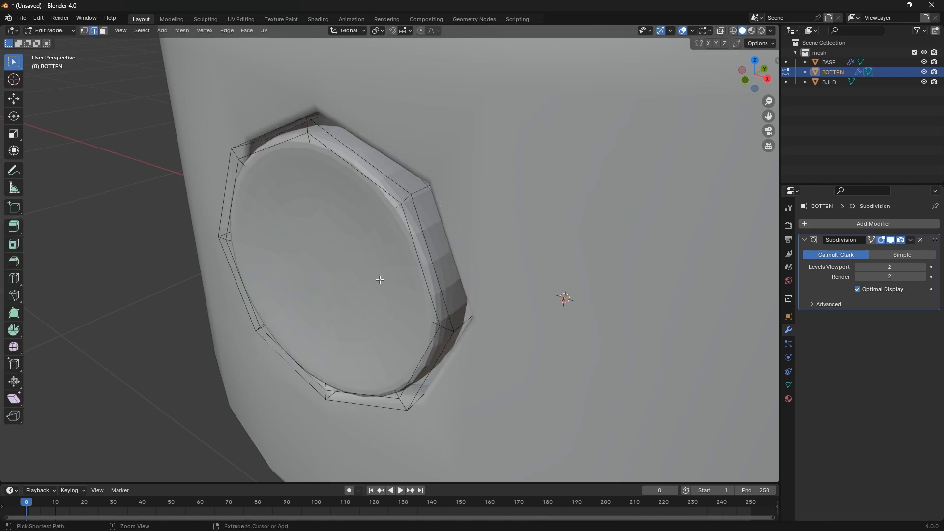
key(ctrl+z)
key(ctrl+z)
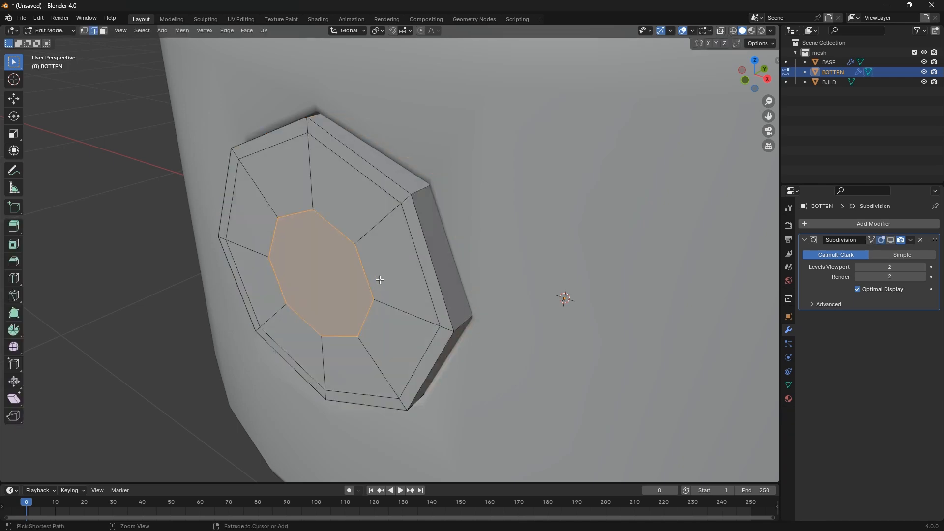
Undo the second inset of BOTTEN's front face and scale the remaining inner face to about 0.83 in X and Z only
middle_drag(375, 280, 407, 226)
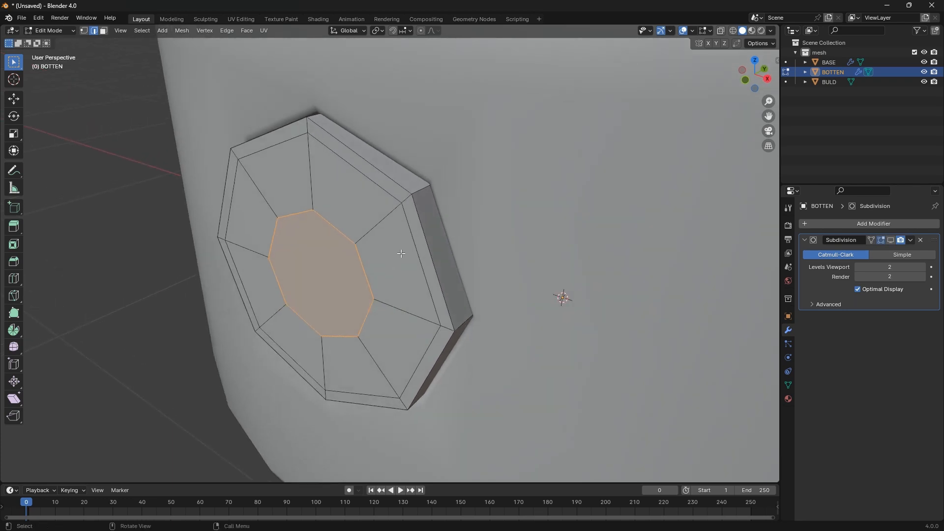
click(406, 224)
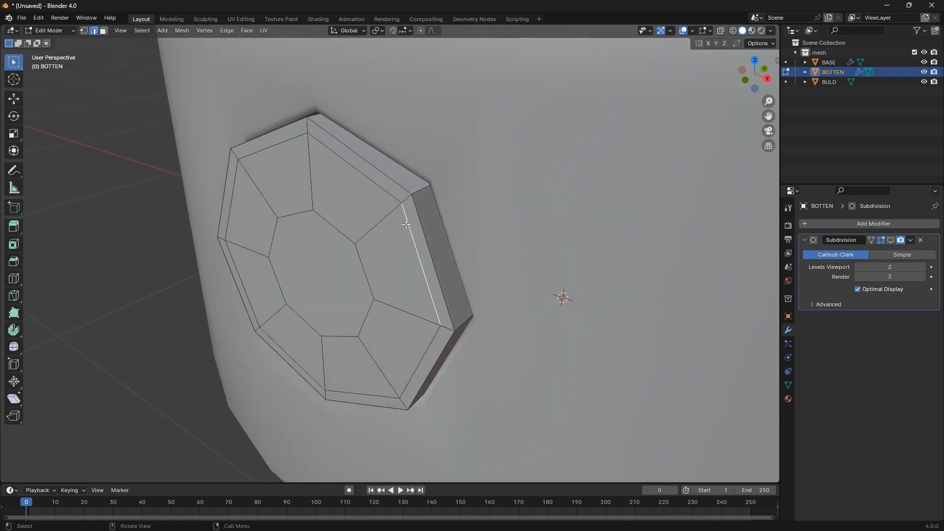
key(ctrl+z)
key(ctrl+z)
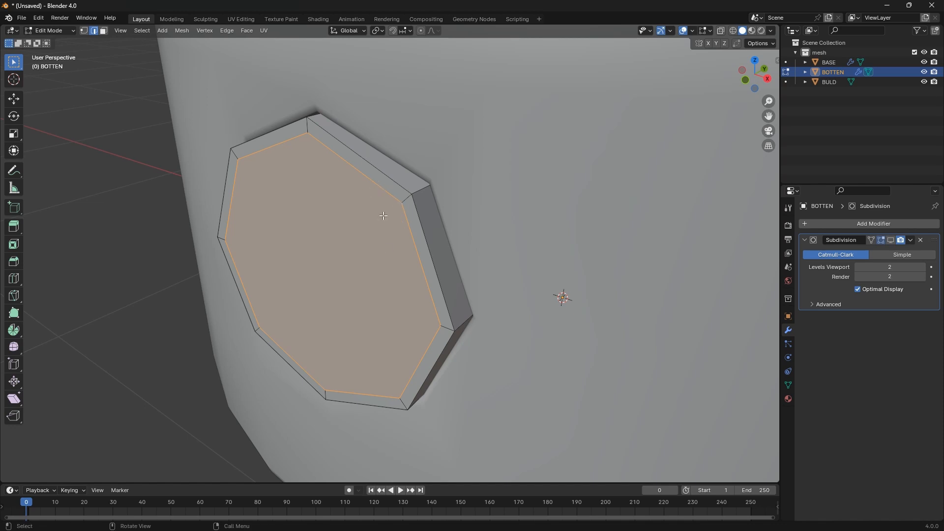
key(s)
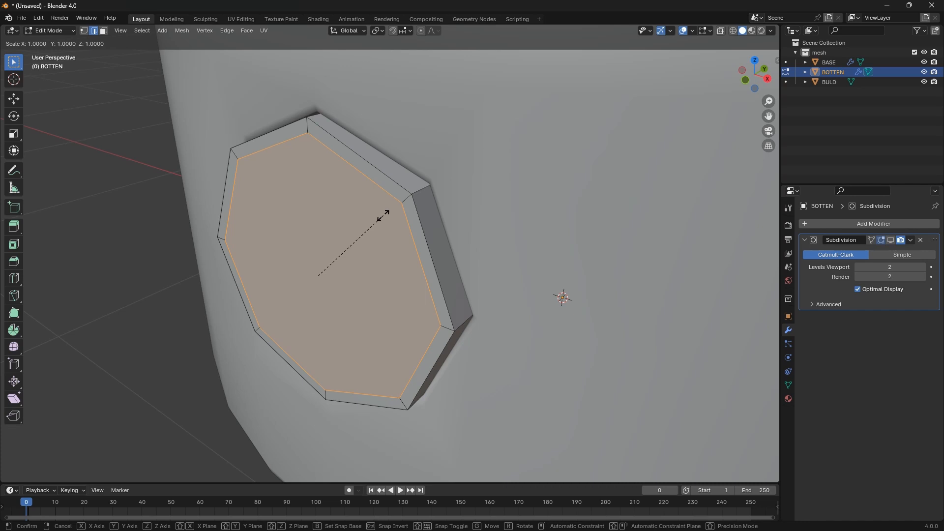
key(shift+y)
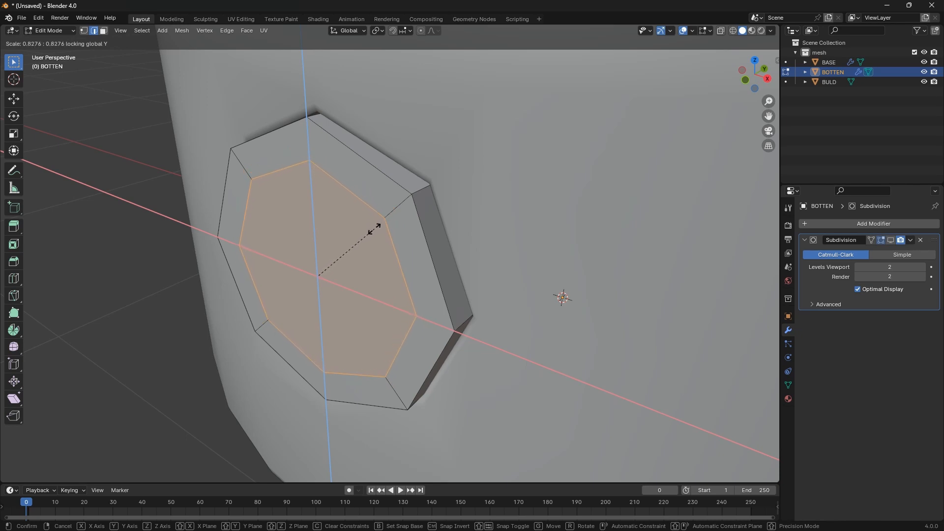
click(373, 232)
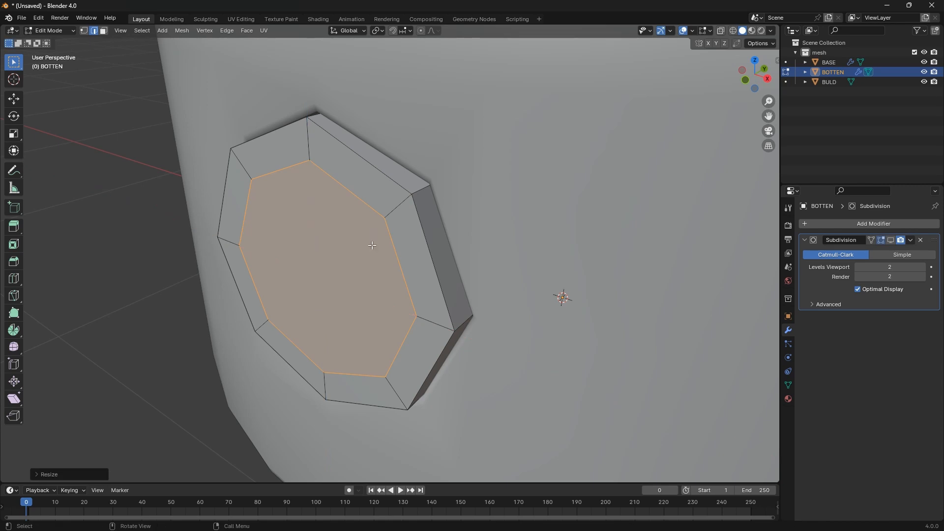
Separate BOTTEN's selected inner front face into its own object
key(p)
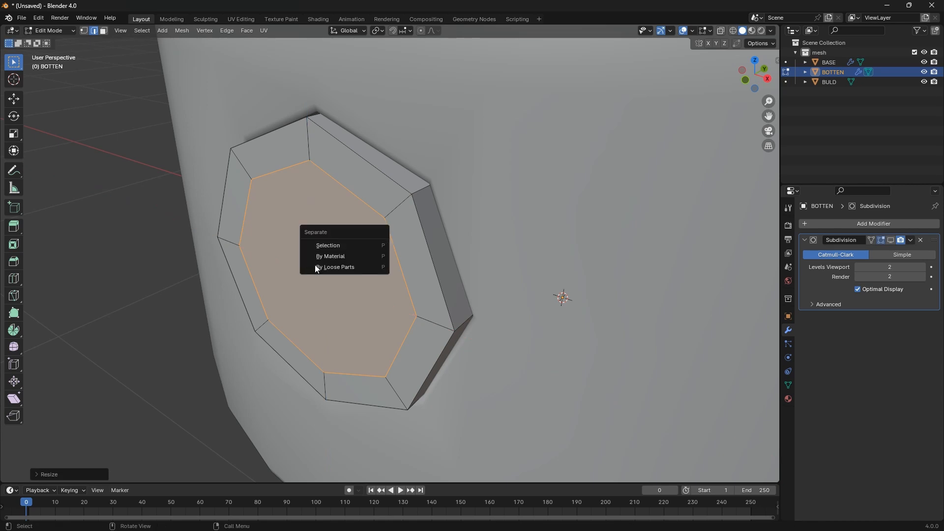
click(344, 244)
key(Tab)
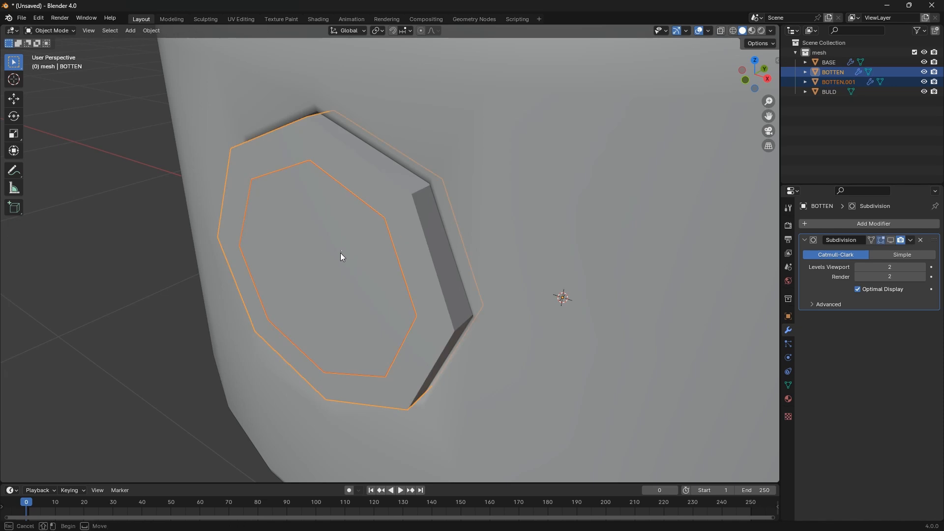
click(340, 253)
key(g)
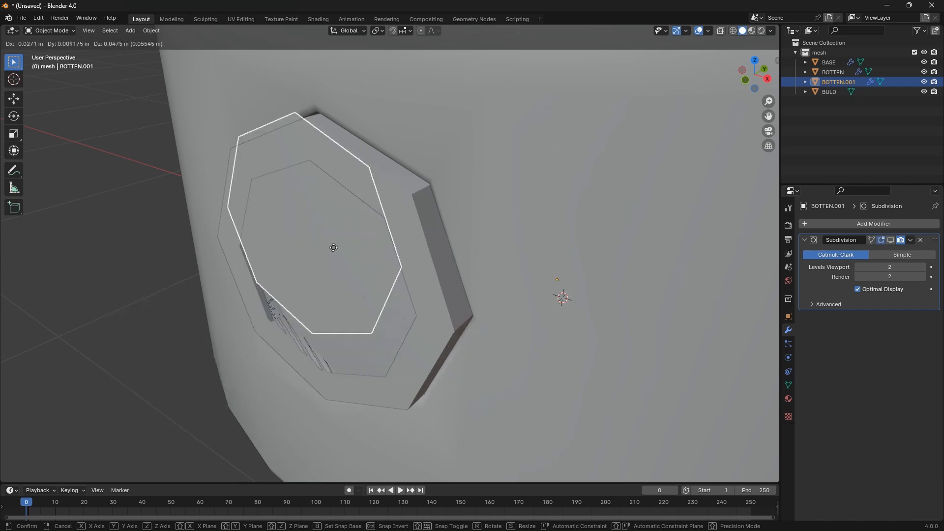
key(Escape)
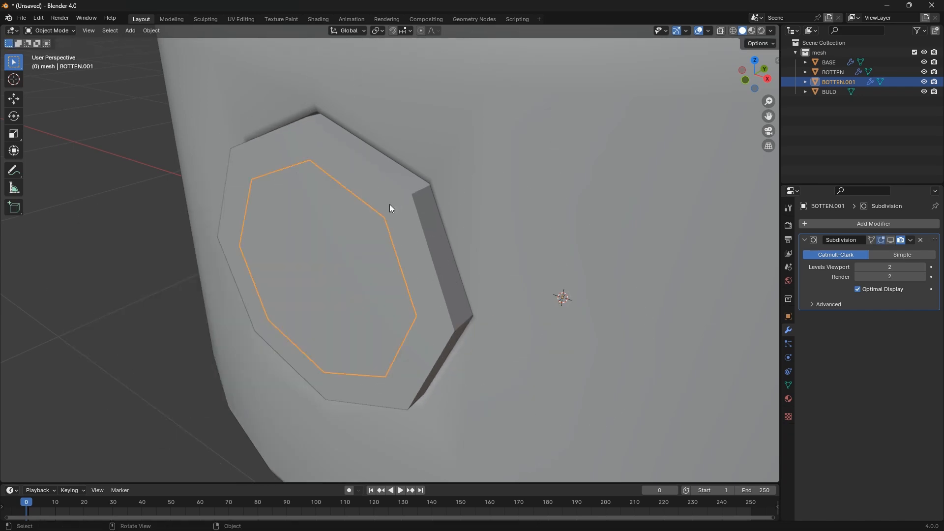
Extrude the edge loop around BOTTEN's front opening inward along Y to give the ring an inner wall
click(389, 205)
key(Tab)
click(383, 215)
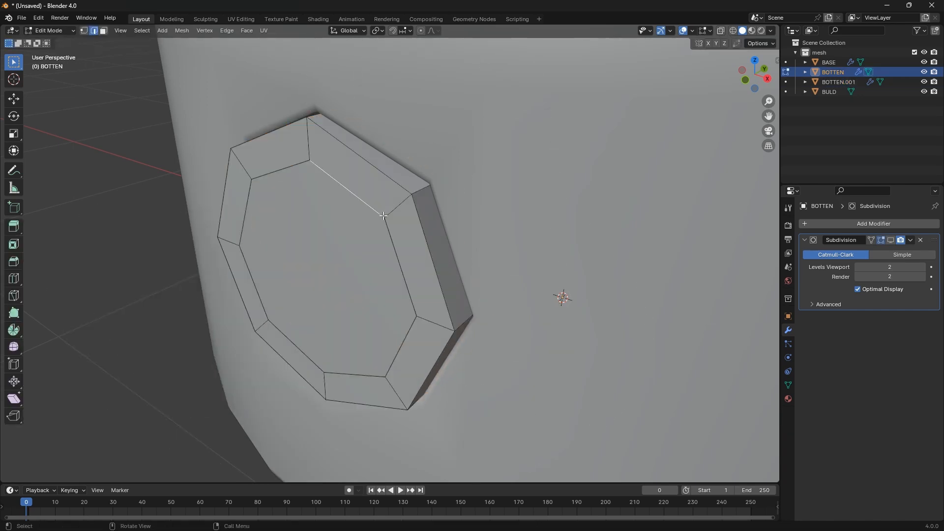
alt+click(383, 216)
key(g)
key(y)
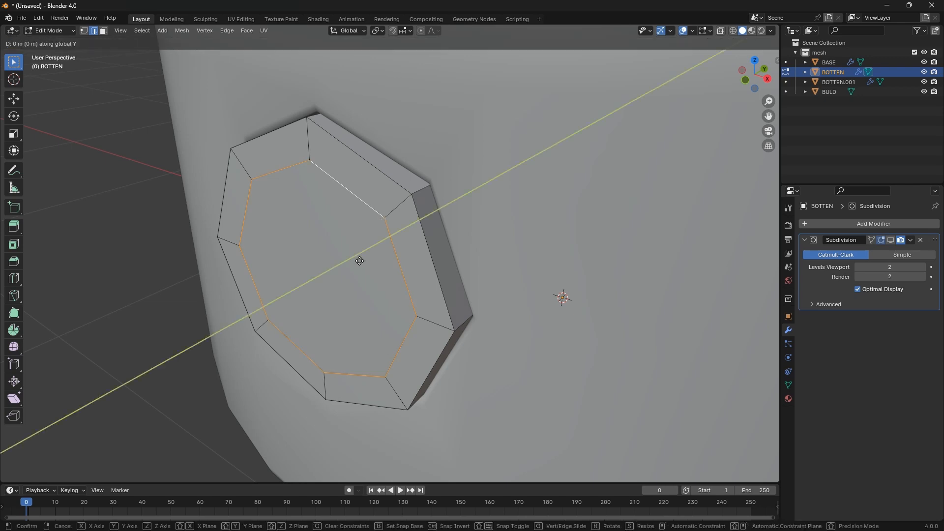
click(376, 248)
key(Tab)
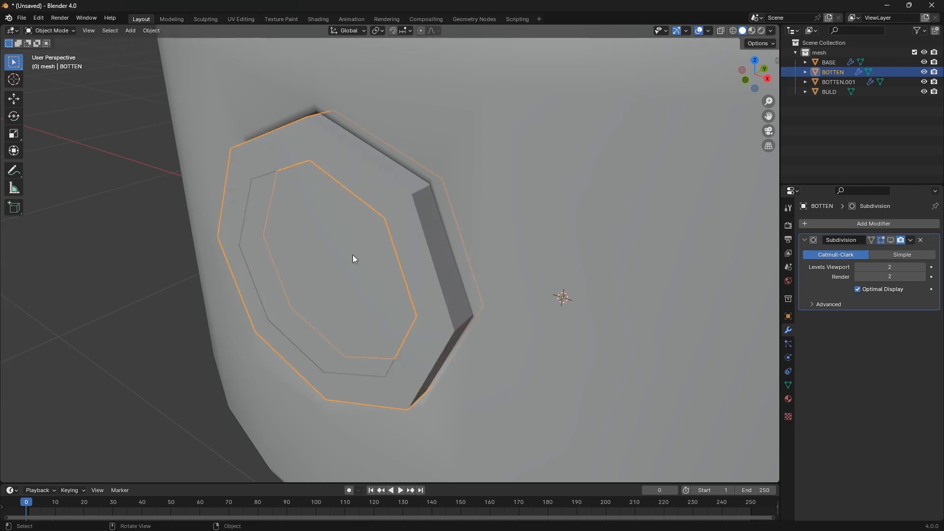
Extrude the separated centre face BOTTEN.001 inward along Y to give it side walls
click(353, 256)
key(Tab)
alt+click(337, 183)
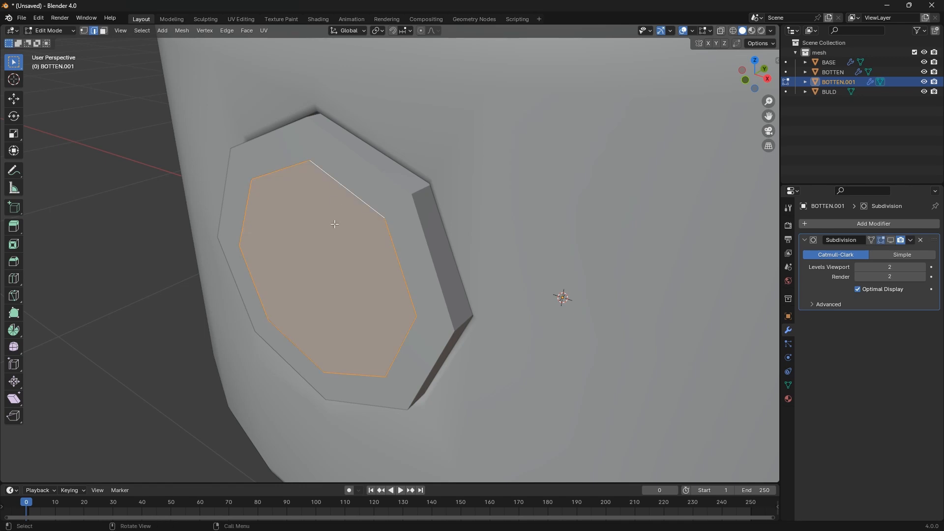
key(e)
key(y)
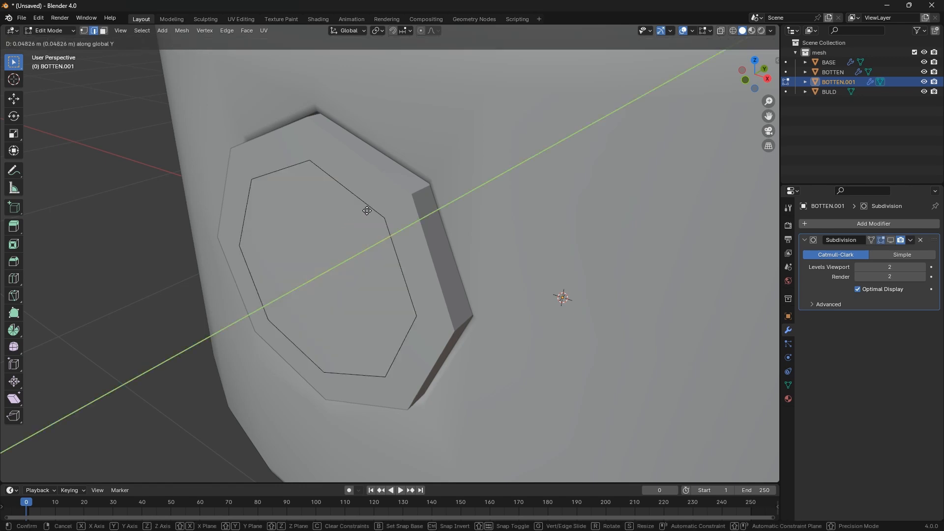
click(422, 237)
Delete the rear end face of BOTTEN.001's extrusion, leaving its back open
middle_drag(421, 237, 351, 247)
key(x)
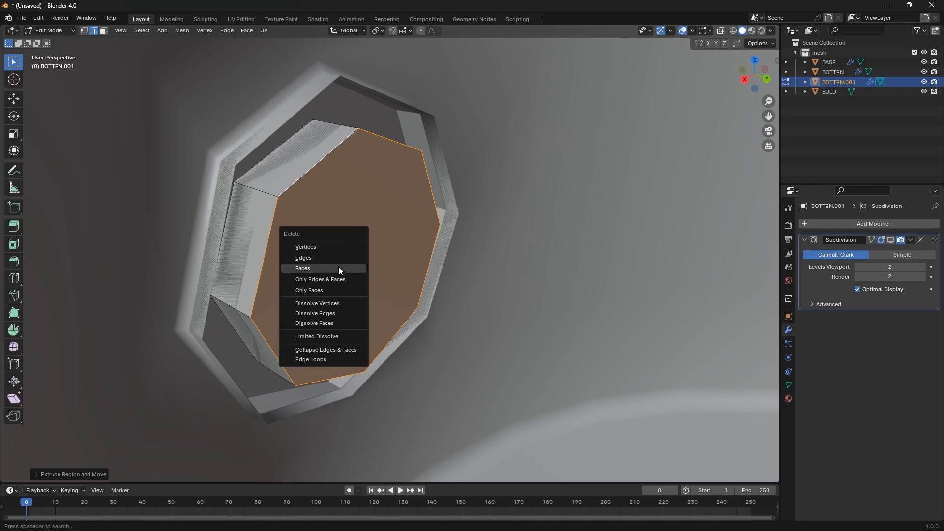
click(338, 266)
middle_drag(398, 286, 476, 278)
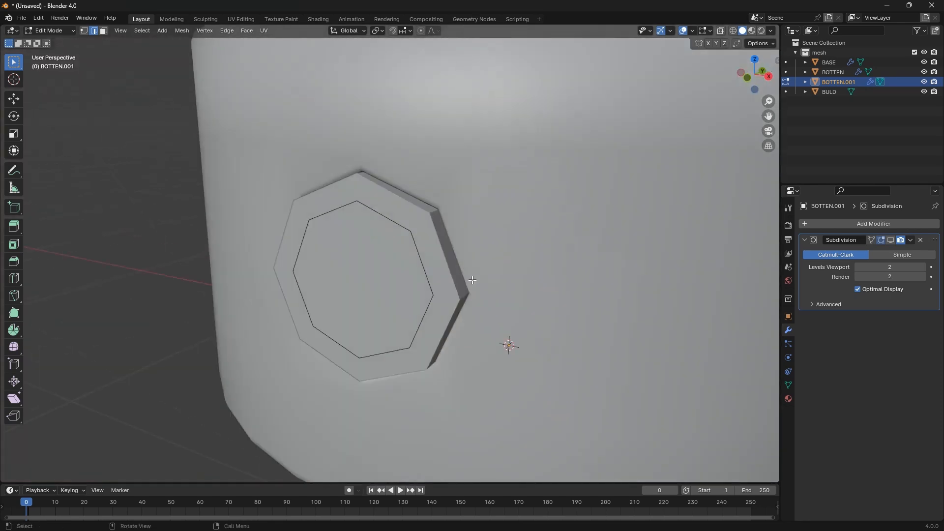
key(Tab)
Enable the Subdivision modifier's viewport display on BOTTEN, BOTTEN.001 and BASE
scroll(379, 277, up, 2)
scroll(379, 277, up, 1)
click(411, 173)
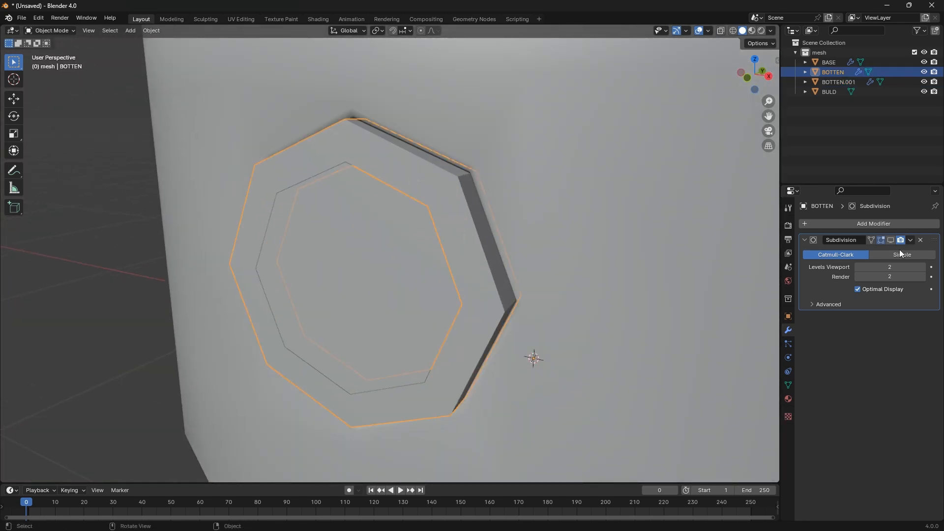
click(891, 240)
click(401, 270)
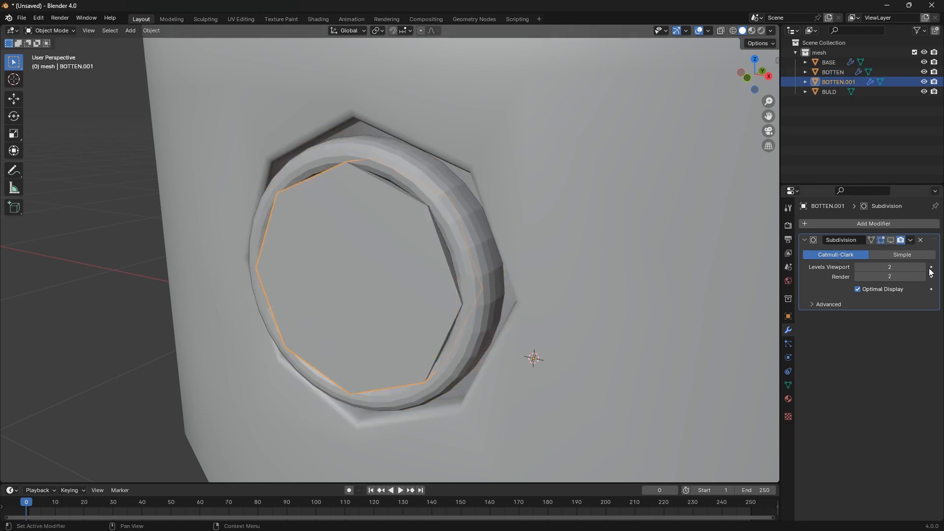
click(891, 240)
click(618, 218)
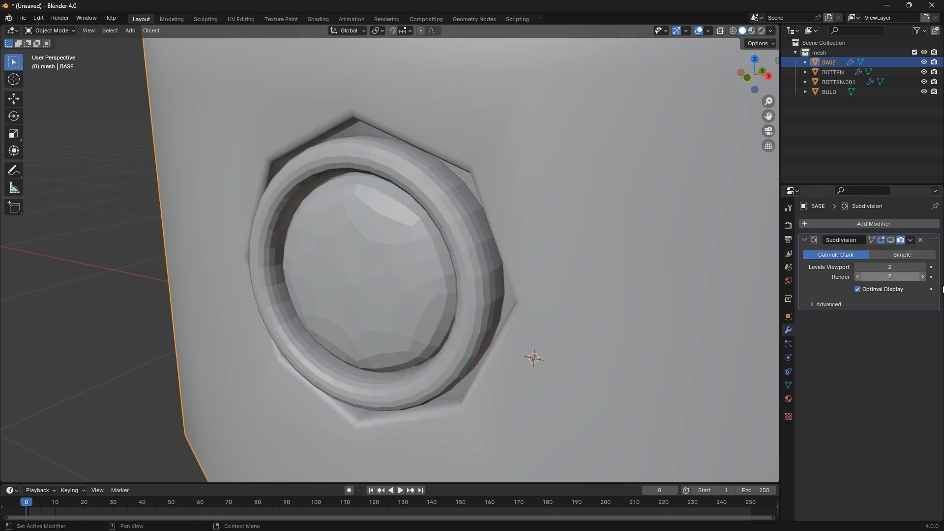
click(891, 240)
Bevel the outer and inner front edge loops of BOTTEN's ring about 0.008 m wide with 2 segments
click(381, 285)
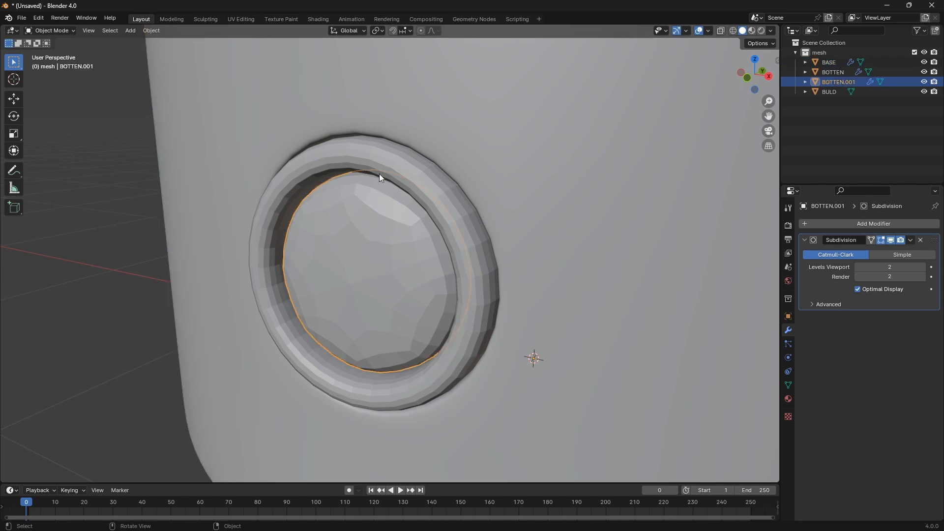
click(396, 161)
key(Tab)
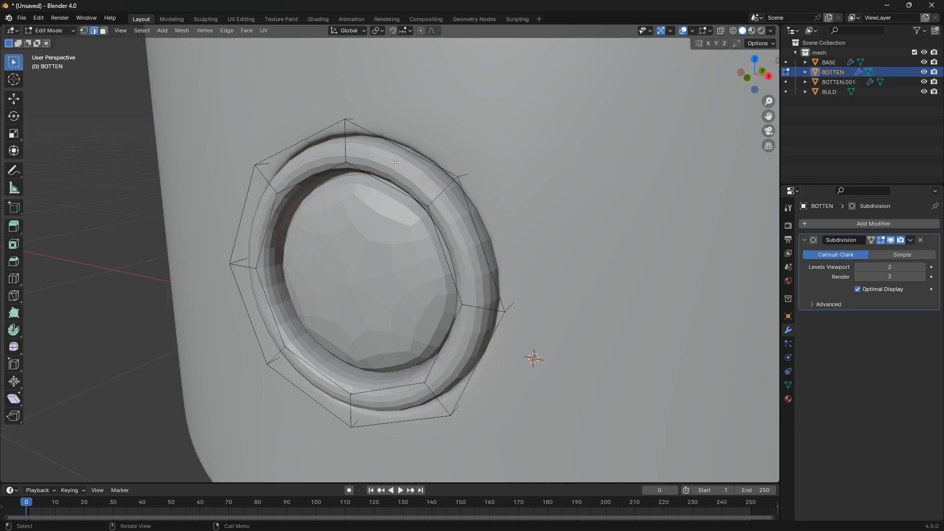
alt+click(393, 145)
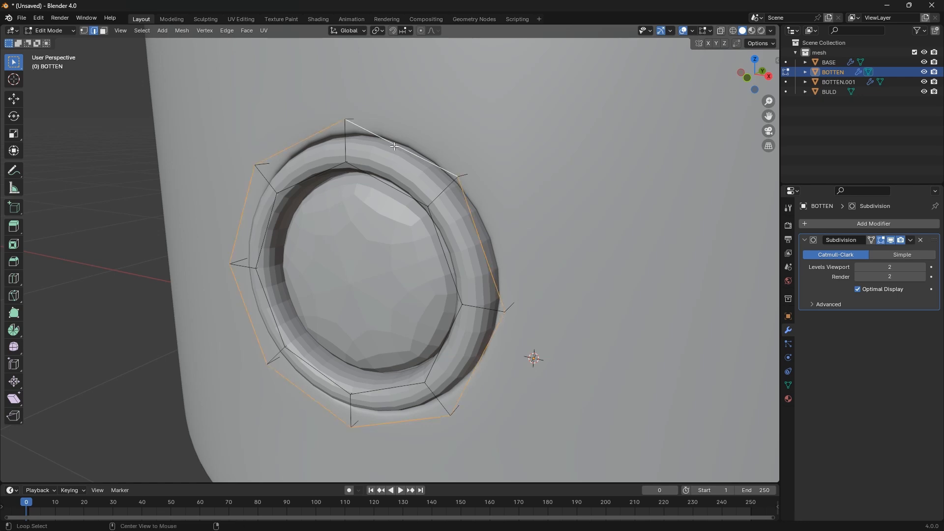
key(ctrl+b)
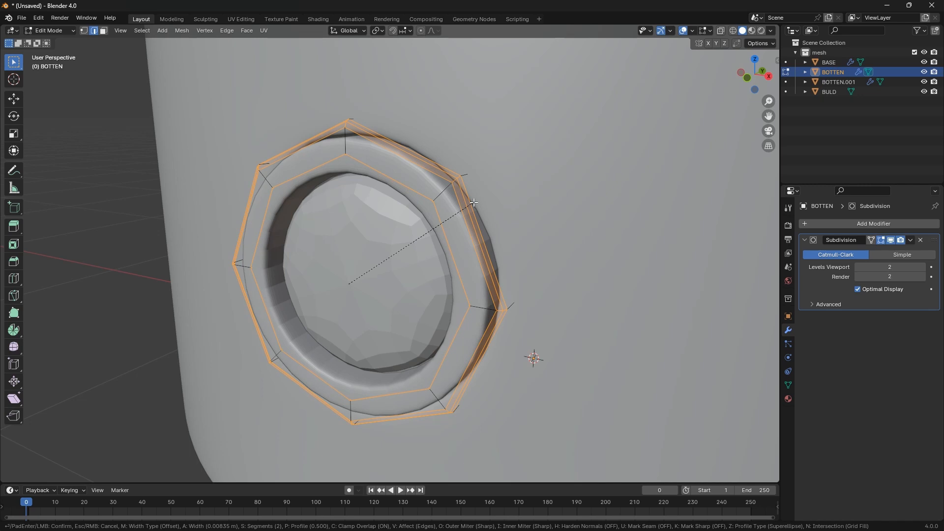
click(473, 203)
key(Tab)
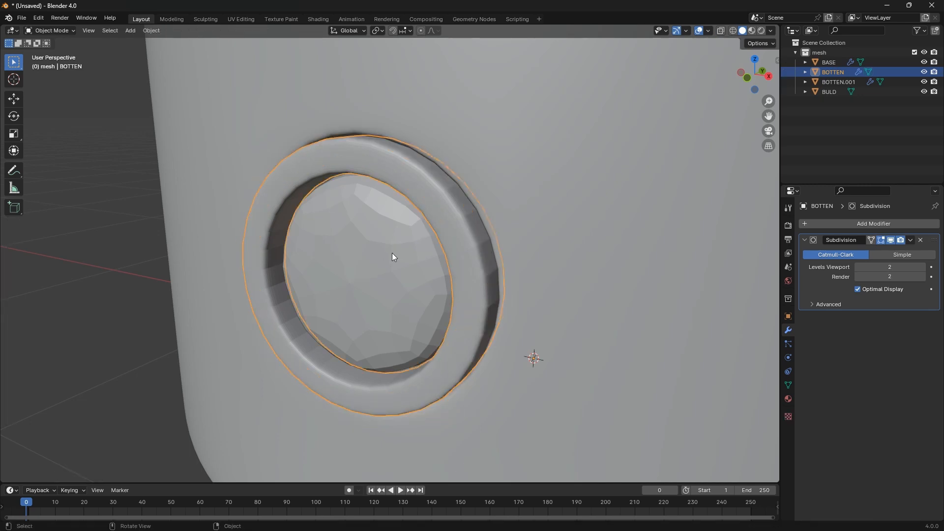
Bevel BOTTEN.001's front edge loop about 0.01 m wide with 2 segments
click(391, 253)
key(Tab)
alt+click(395, 190)
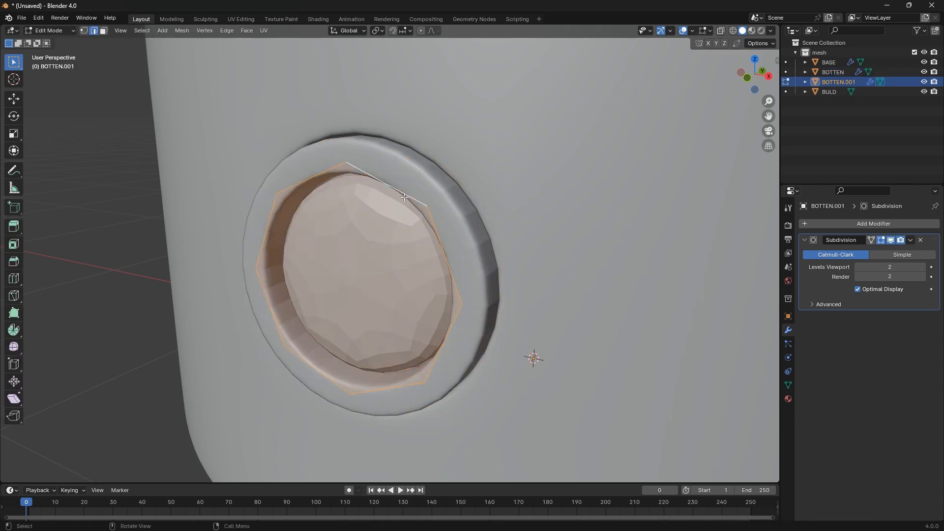
key(ctrl+b)
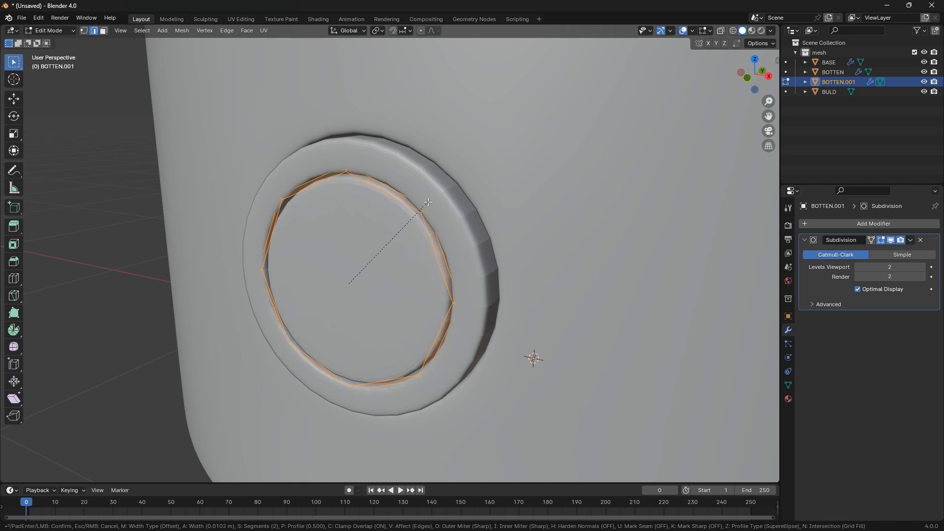
click(423, 201)
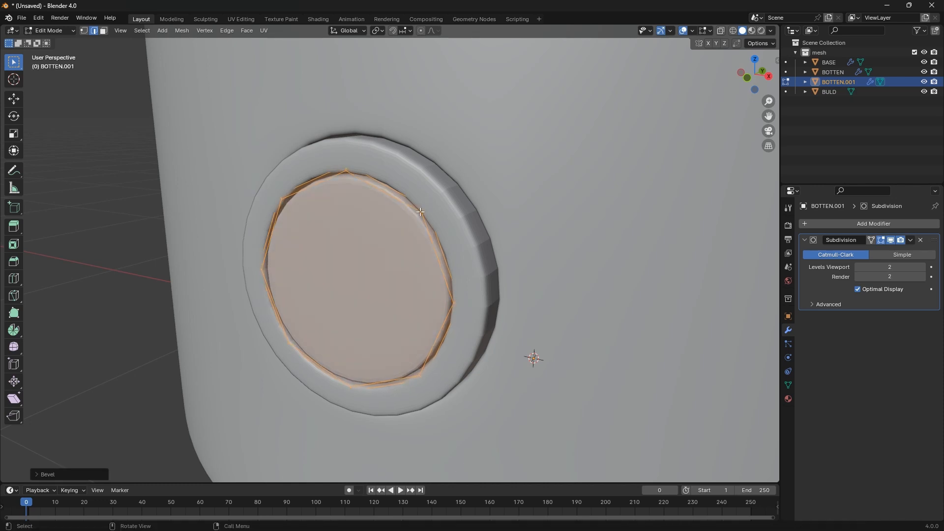
key(Tab)
Inset BOTTEN.001's octagonal front face by about 0.02 m
key(Tab)
click(395, 264)
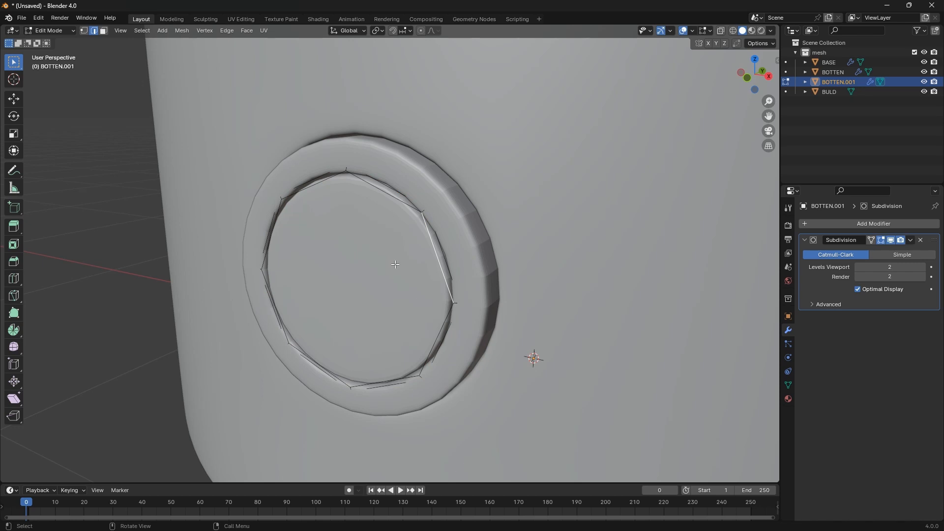
key(3)
click(393, 264)
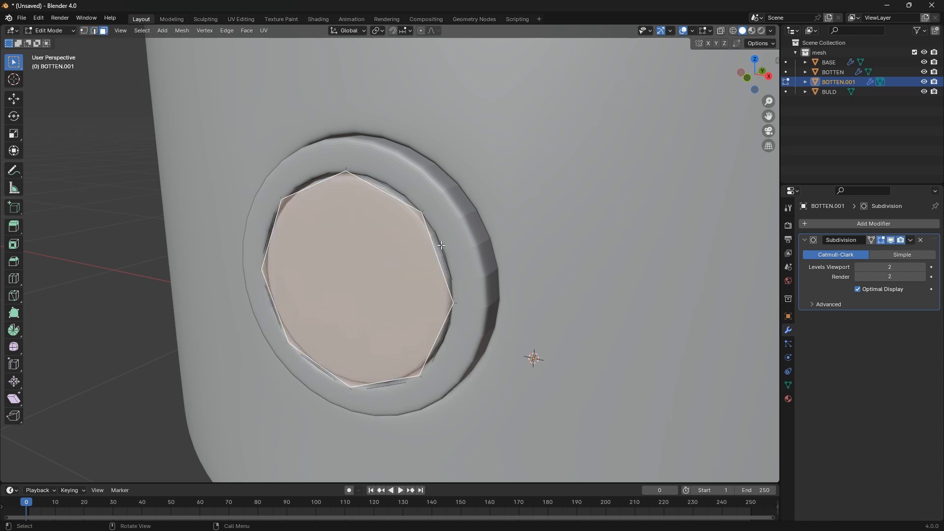
key(i)
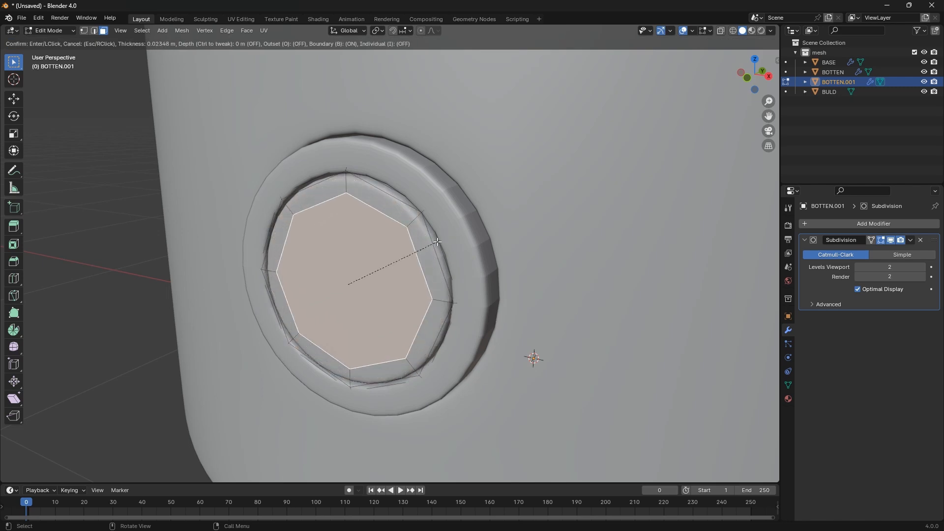
click(440, 242)
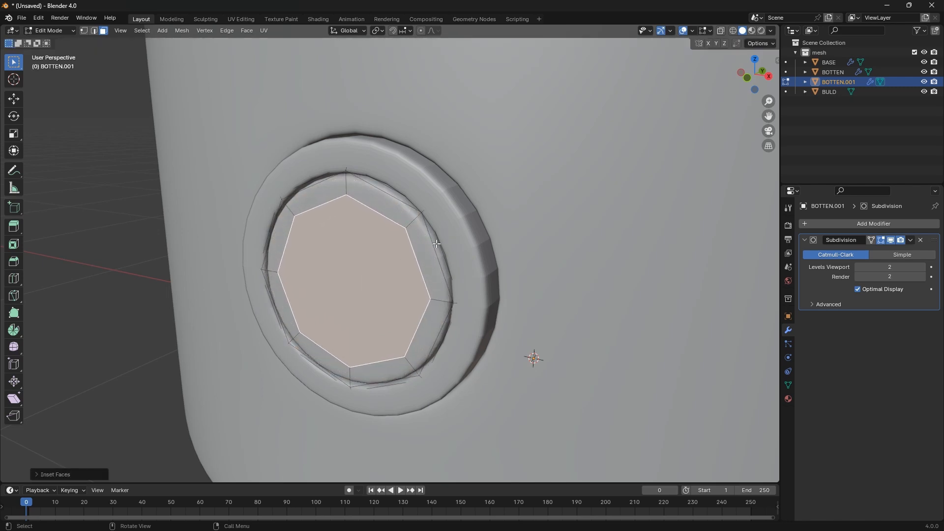
Inset BOTTEN.001's centre face once more and move it about 0.01 m inward along Y to form a shallow dish
key(i)
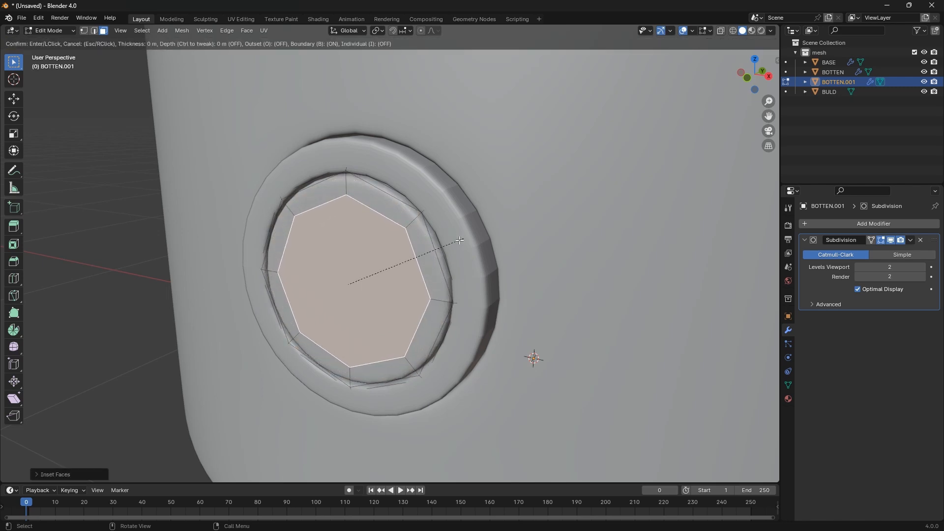
click(420, 261)
key(g)
key(y)
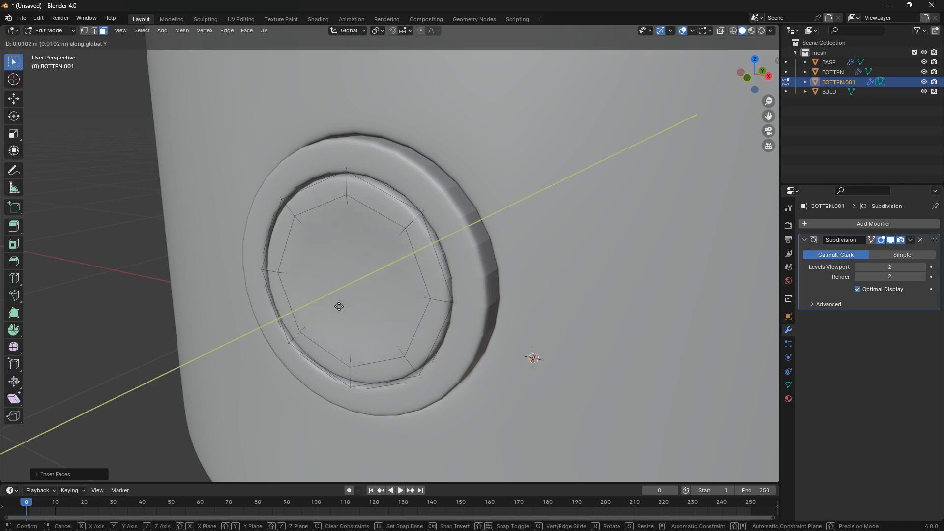
click(344, 305)
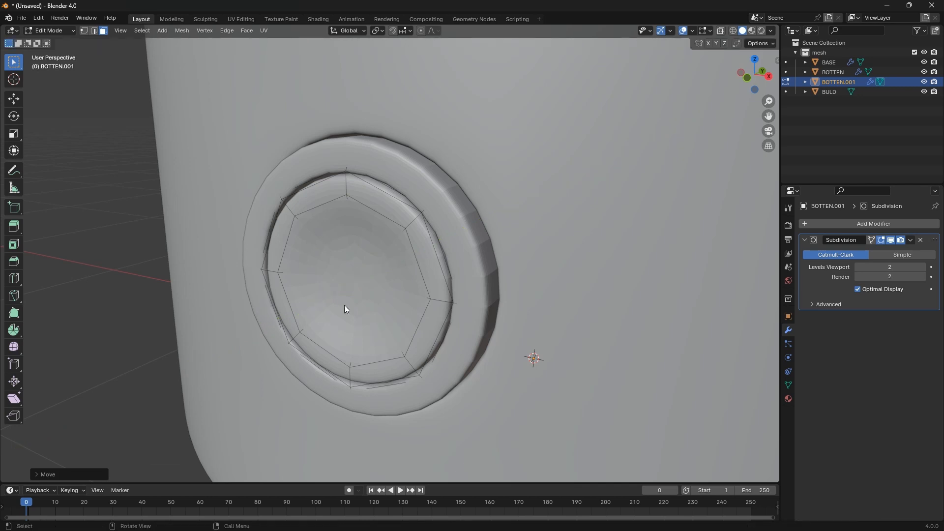
Leave Edit Mode and apply smooth shading to the concave button disc, BOTTEN.001
key(Tab)
right_click(364, 281)
click(366, 280)
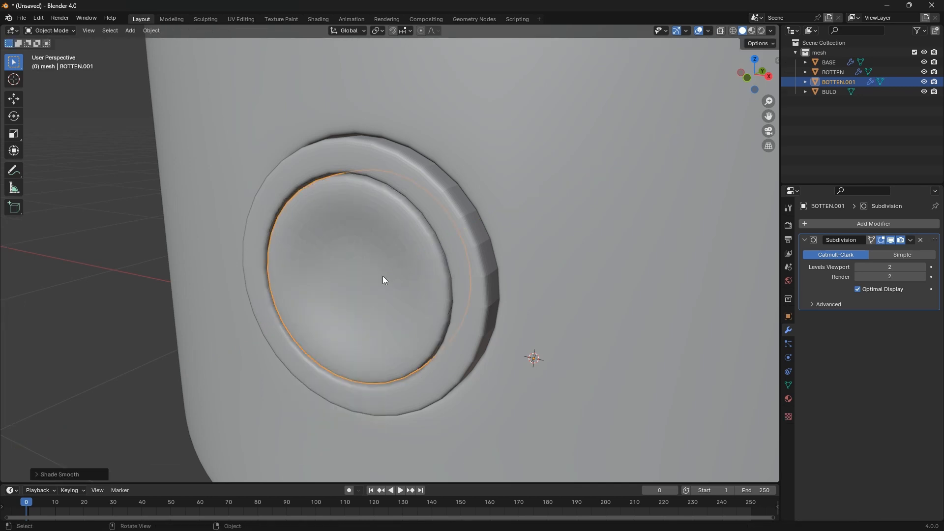
right_click(441, 190)
click(441, 190)
scroll(420, 249, down, 4)
middle_drag(421, 249, 409, 264)
scroll(409, 263, up, 4)
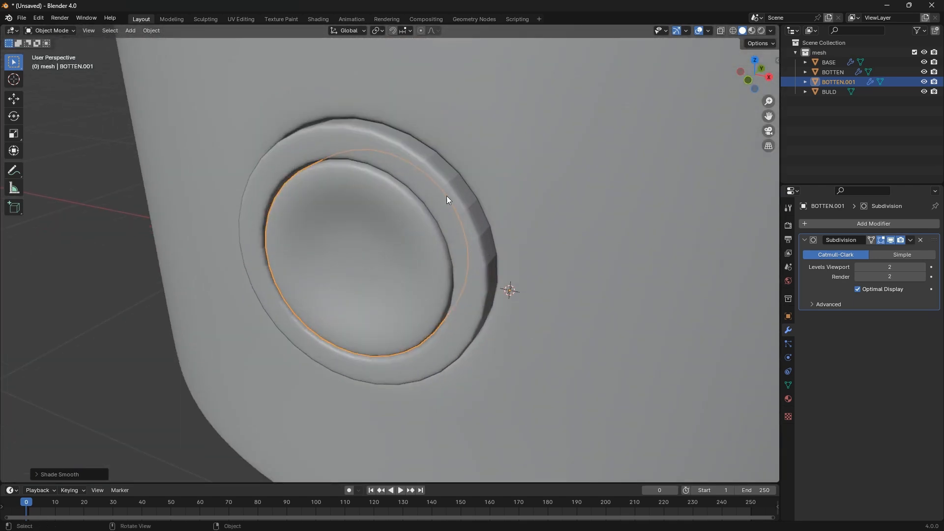
Apply smooth shading to the ring surrounding the button disc
right_click(408, 162)
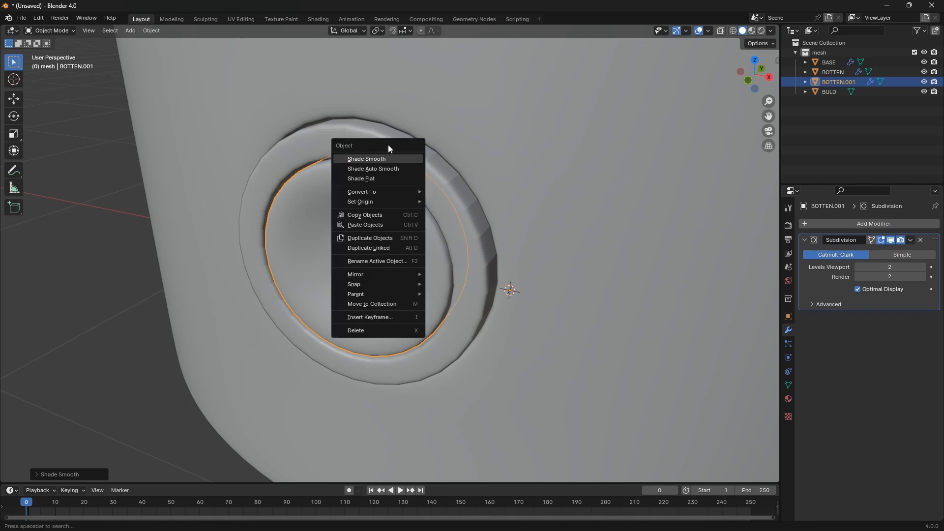
right_click(338, 133)
click(338, 132)
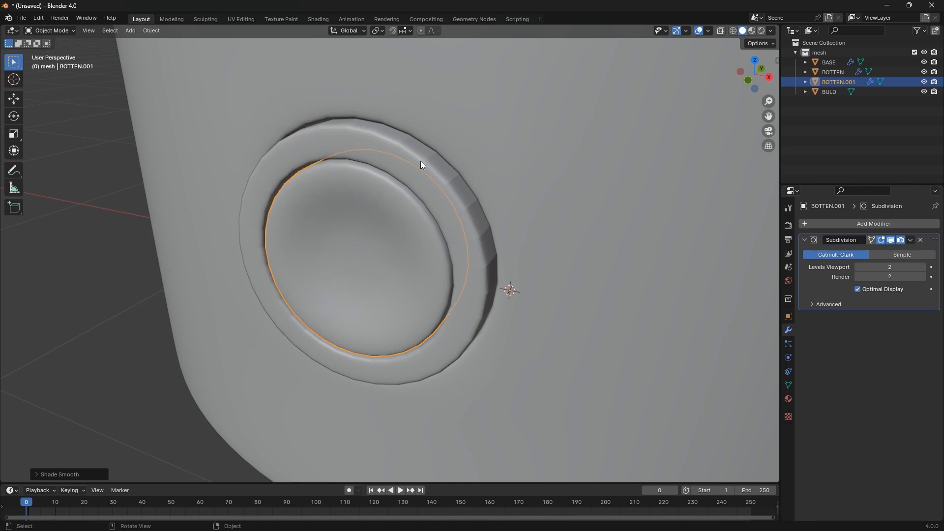
click(421, 160)
right_click(420, 161)
click(417, 164)
mouse_move(415, 167)
middle_down()
mouse_move(390, 276)
mouse_move(414, 300)
middle_up()
scroll(356, 317, down, 3)
scroll(418, 318, down, 3)
Shade the BULD dome smooth and add a Subdivision Surface modifier to it
click(456, 140)
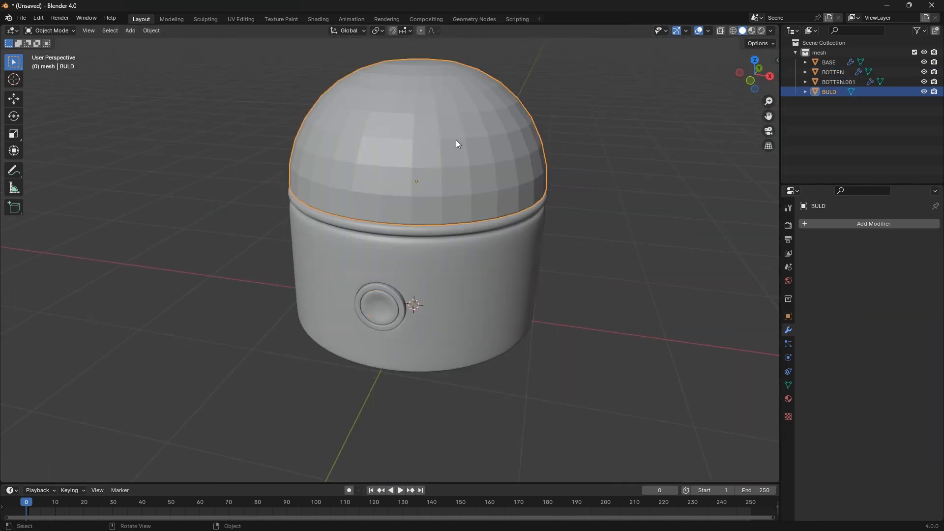
right_click(456, 139)
click(456, 141)
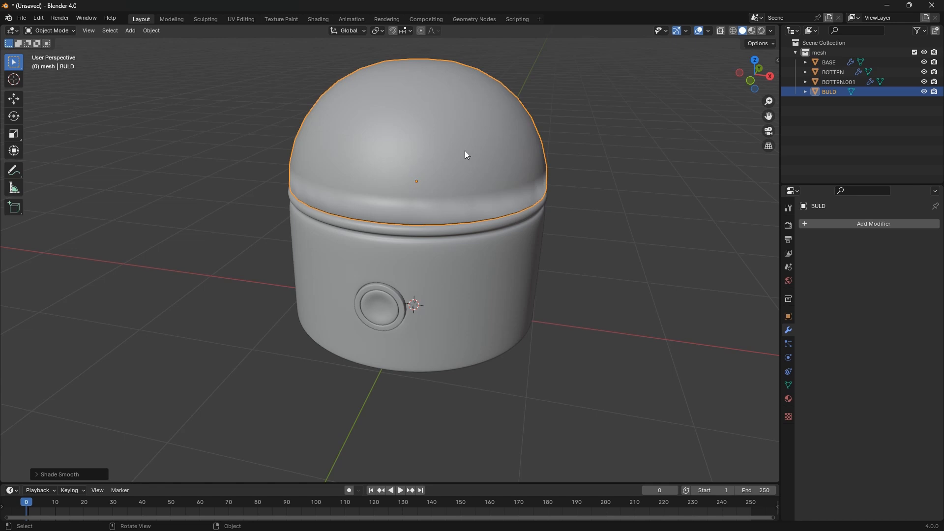
click(857, 225)
mouse_move(857, 225)
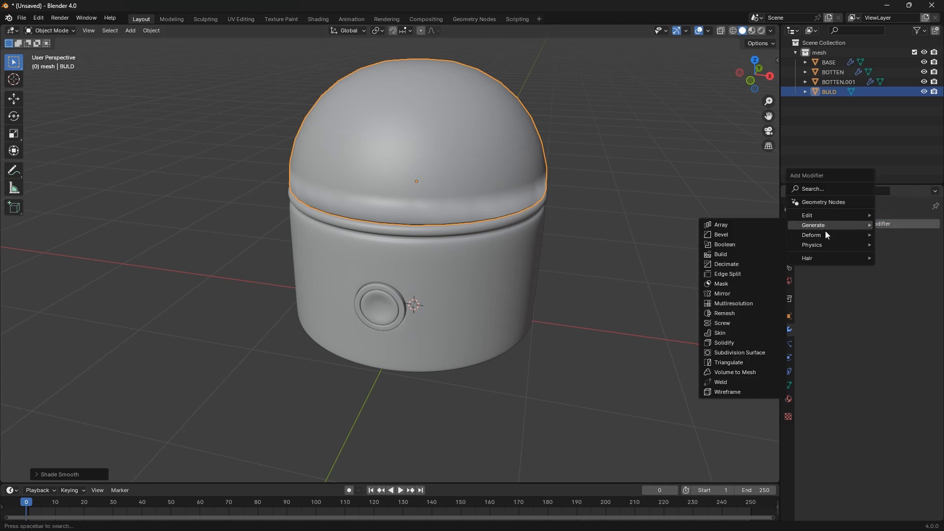
click(743, 350)
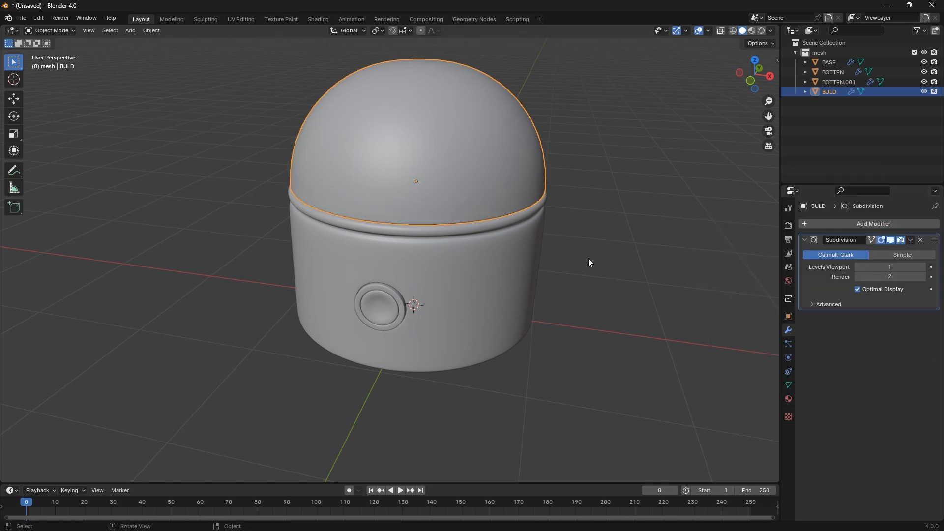
Switch the dome's subdivision display off and on to compare its lower edge, and inspect the adjoining base rim
middle_drag(476, 208, 439, 194)
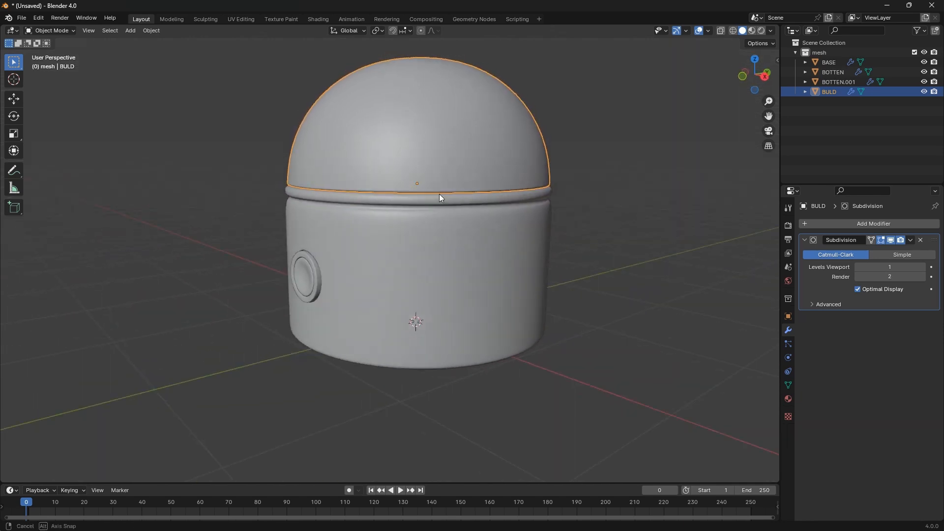
scroll(468, 211, up, 4)
scroll(468, 215, up, 2)
click(890, 240)
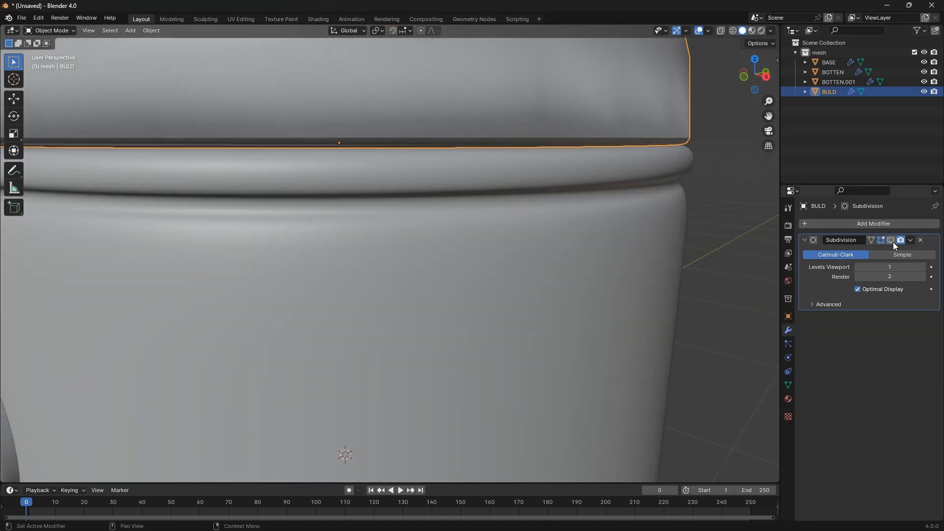
key(Tab)
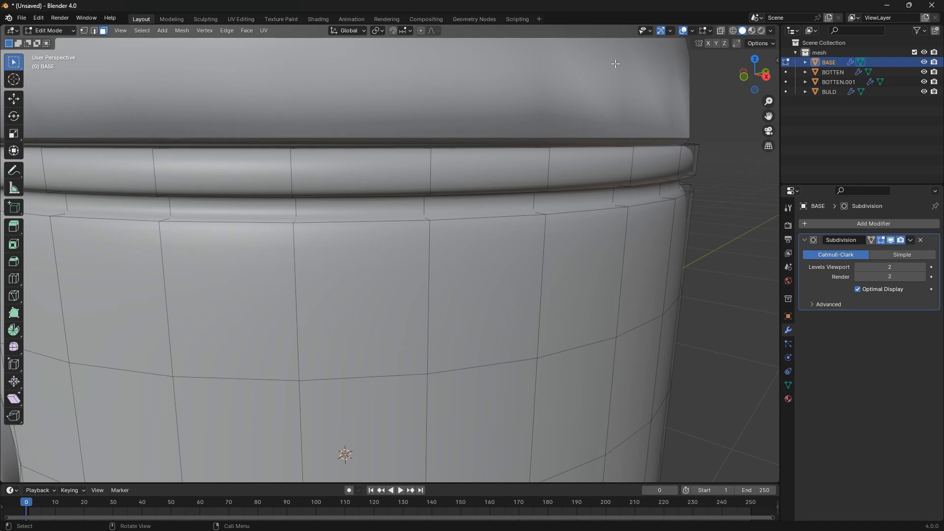
key(Tab)
click(891, 241)
click(609, 256)
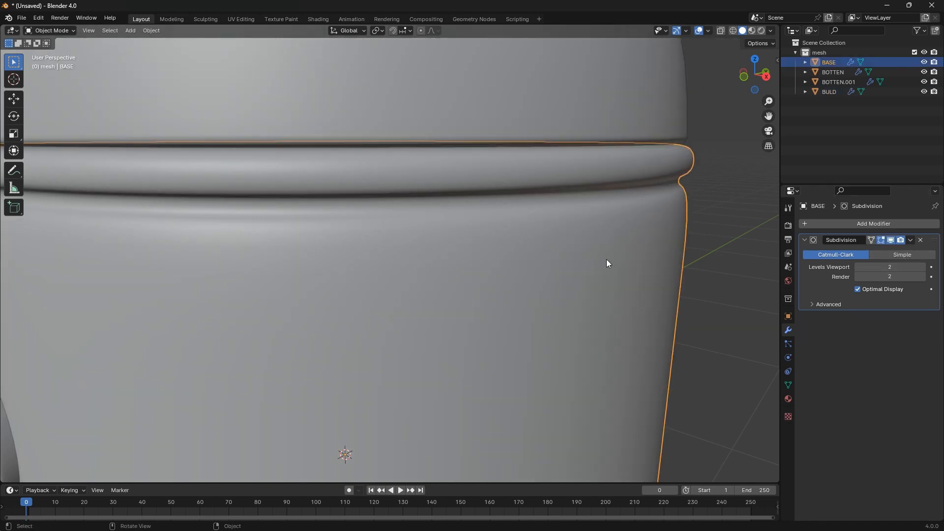
Hide the base's subdivision in the viewport and examine the groove below the rim in Edit Mode
click(891, 240)
middle_drag(714, 166, 573, 203)
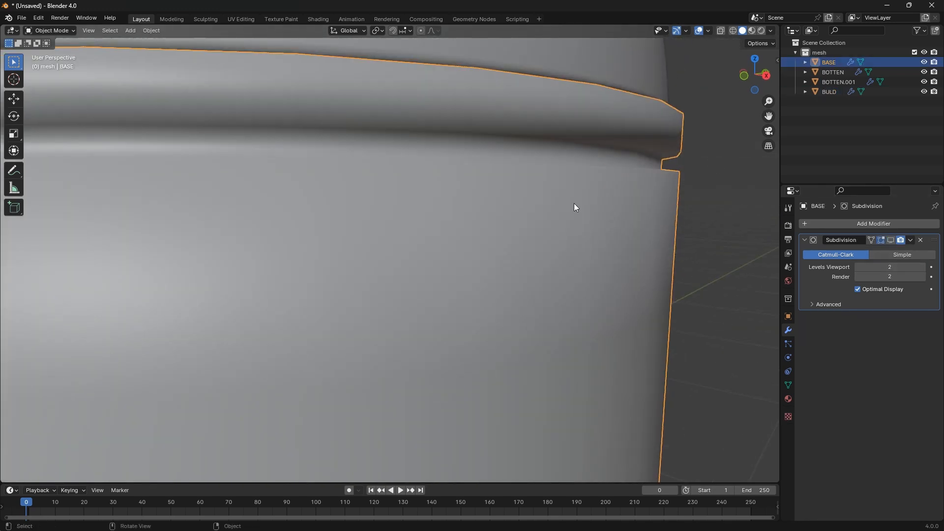
key(Tab)
scroll(573, 202, up, 5)
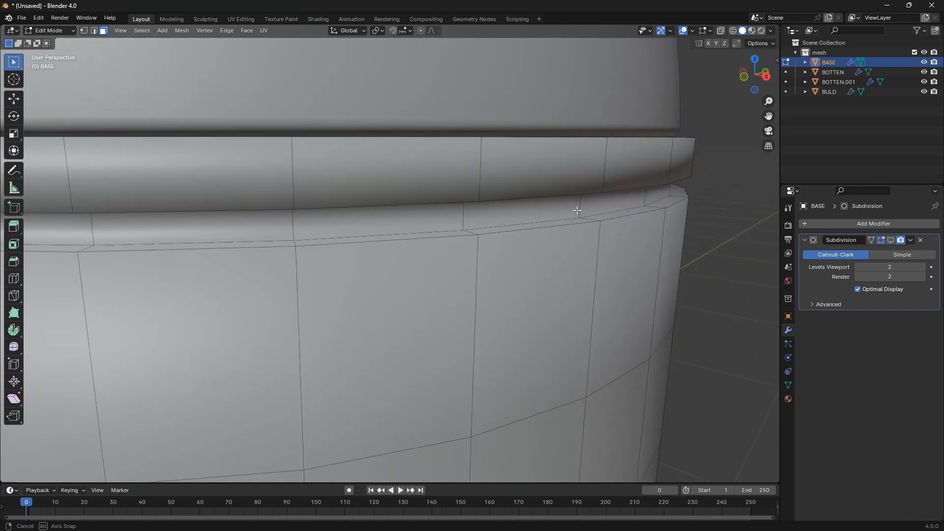
scroll(587, 221, down, 4)
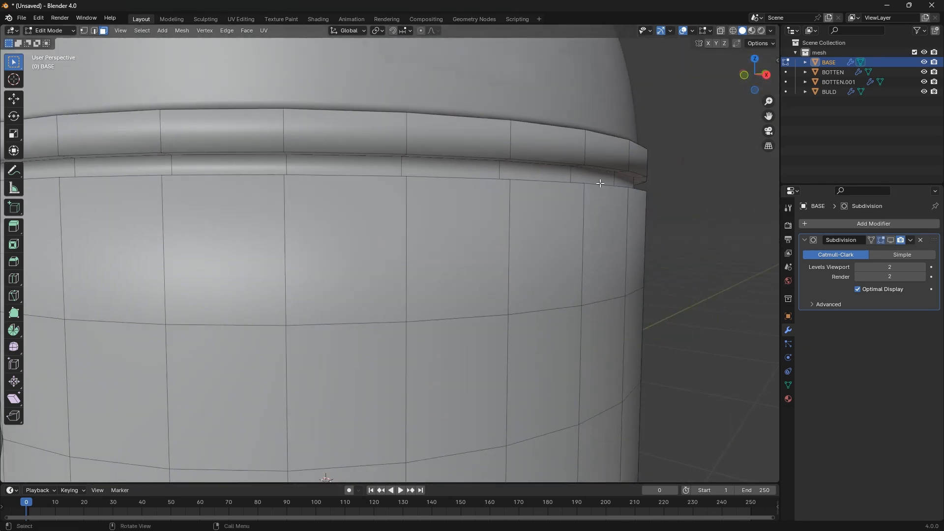
scroll(599, 175, up, 5)
scroll(597, 182, down, 4)
scroll(600, 222, up, 5)
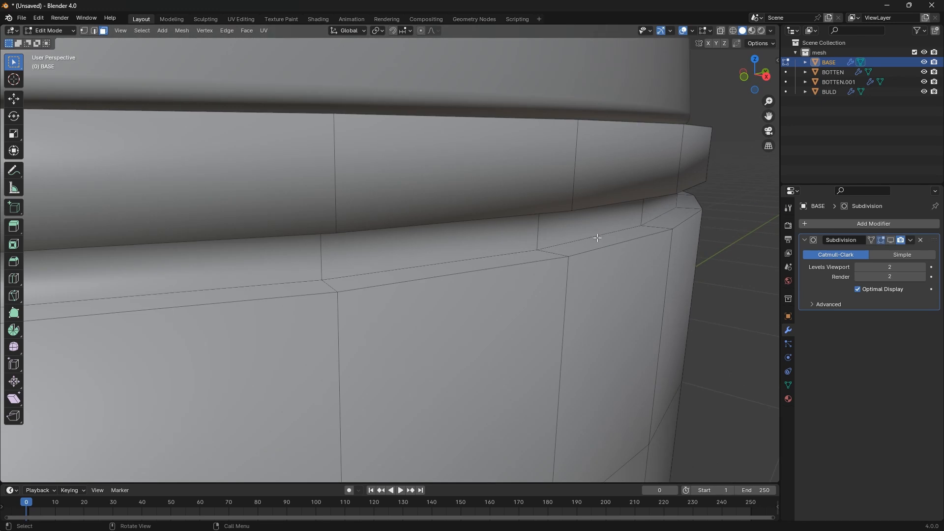
Turn off the base's subdivision display for Edit Mode and show the subdivision in the viewport again
alt+click(596, 239)
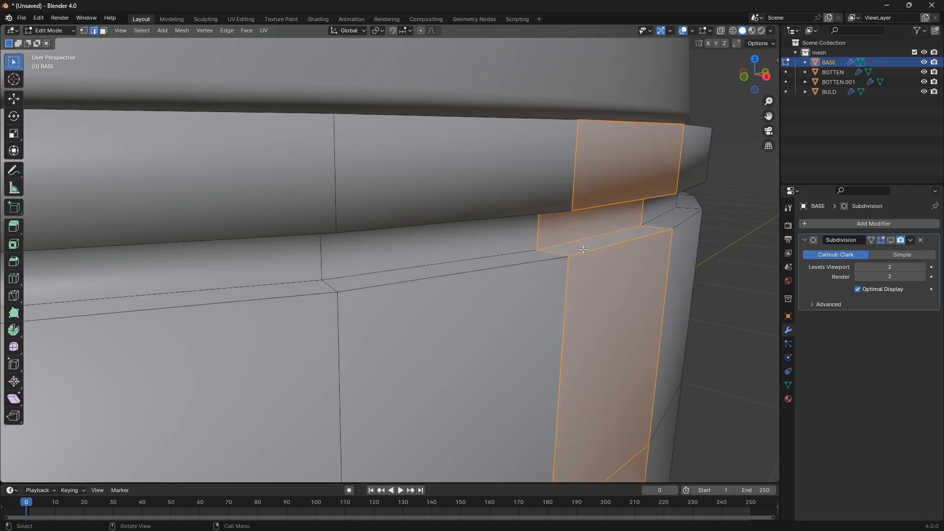
key(alt+a)
key(Tab)
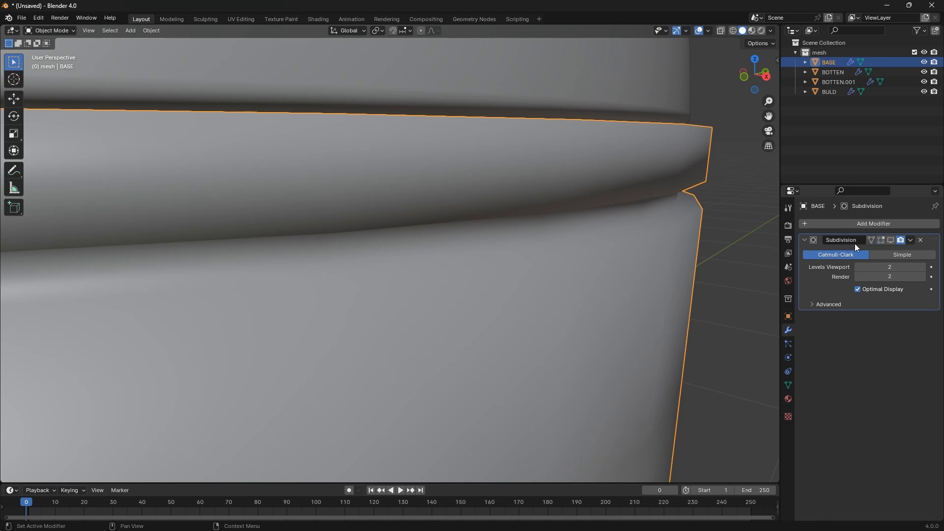
click(890, 240)
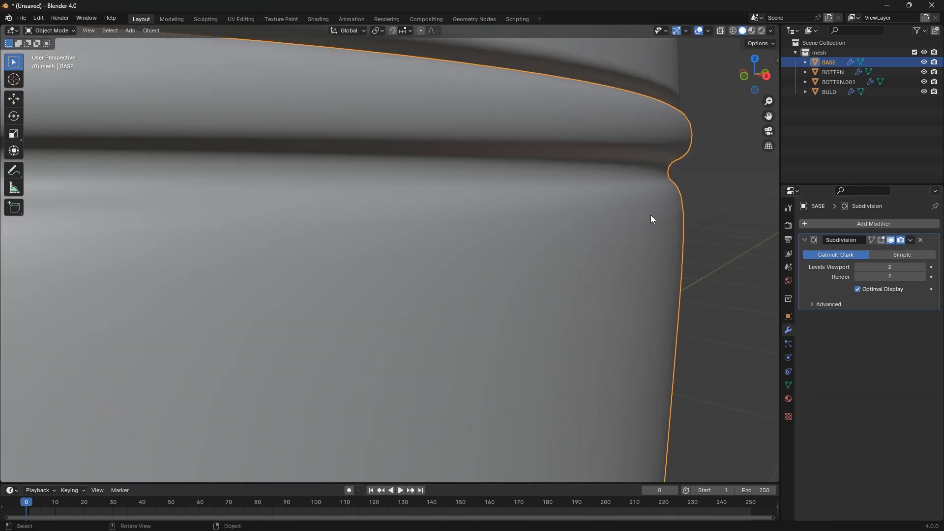
Compare the groove's smoothed profile with subdivision hidden in the viewport, and open the base mesh for editing there
scroll(649, 190, down, 5)
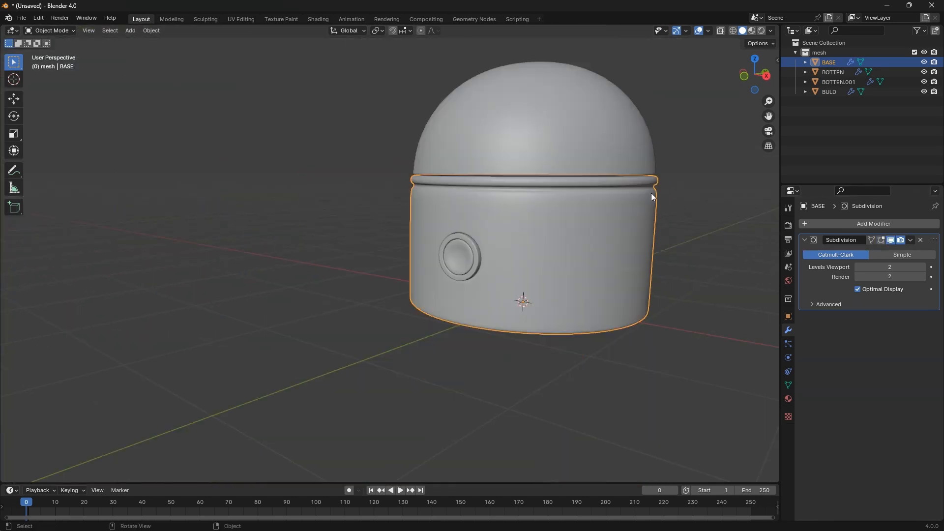
scroll(656, 192, up, 4)
scroll(657, 191, up, 3)
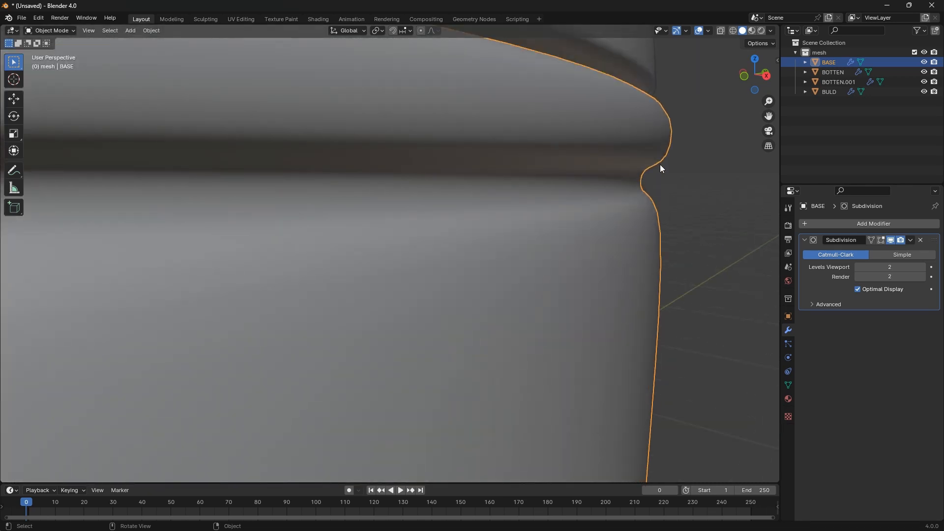
click(890, 240)
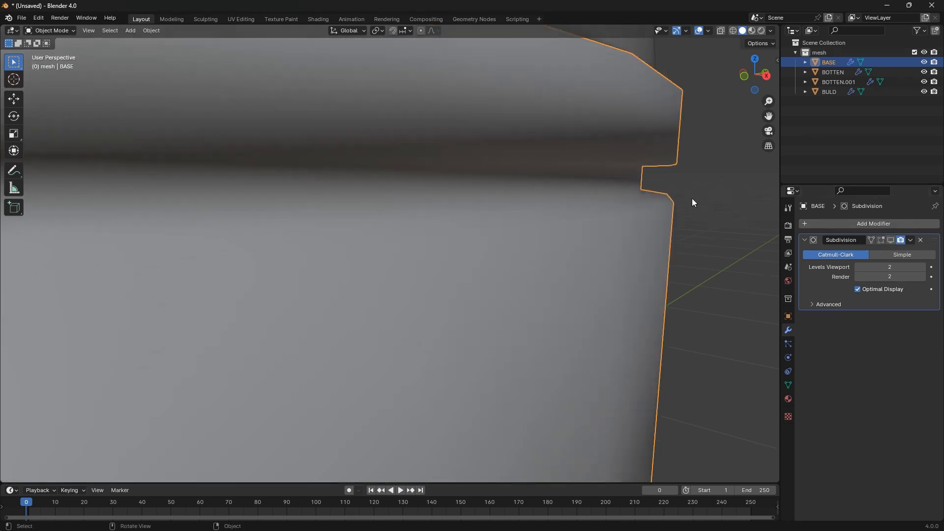
key(Tab)
scroll(613, 277, down, 4)
middle_drag(626, 259, 626, 245)
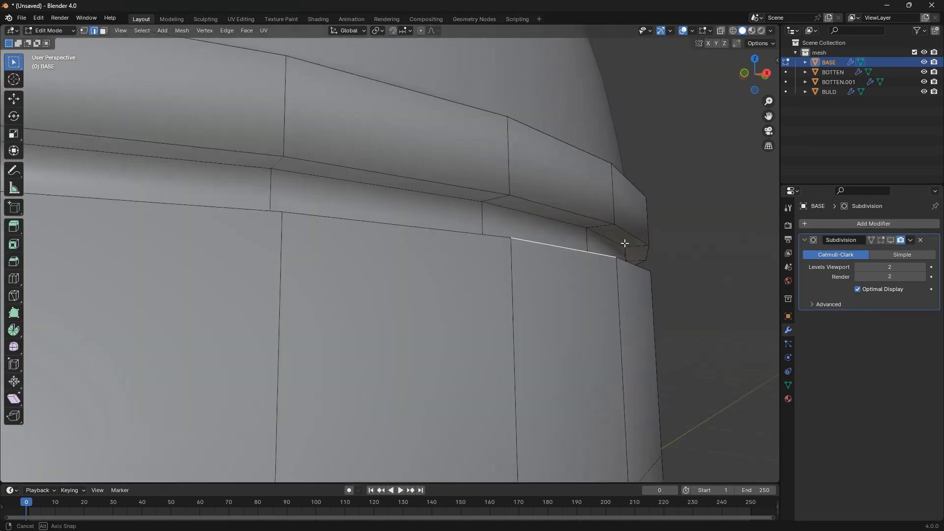
scroll(617, 240, up, 5)
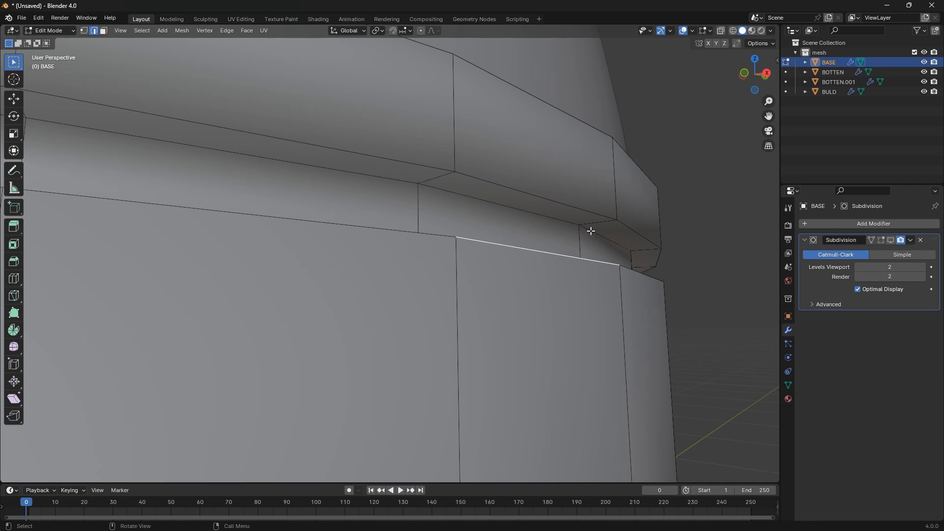
Crease the groove's upper and lower inner edge loops by 1 and show the base's subdivision in Object Mode
click(595, 230)
alt+click(596, 231)
scroll(585, 228, down, 3)
middle_drag(573, 231, 582, 255)
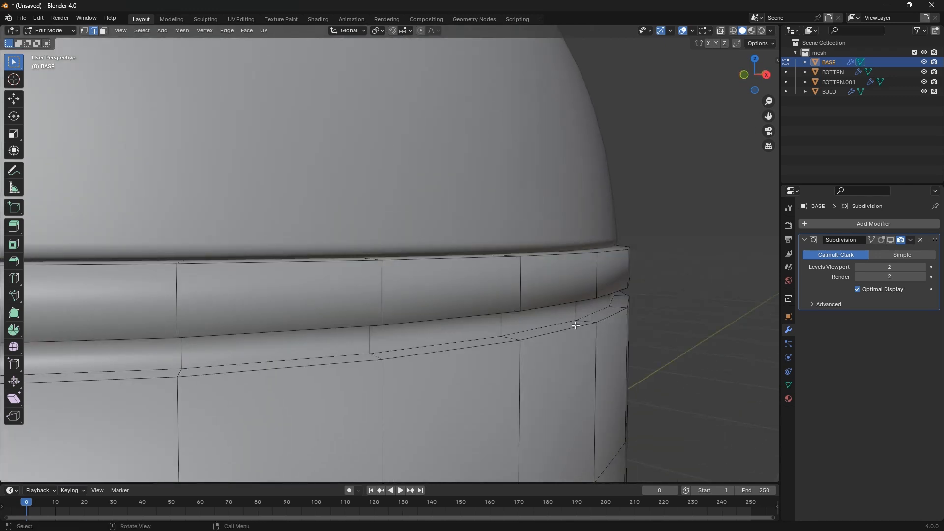
scroll(577, 326, up, 8)
alt+scroll(539, 298, down, 3)
scroll(557, 313, down, 3)
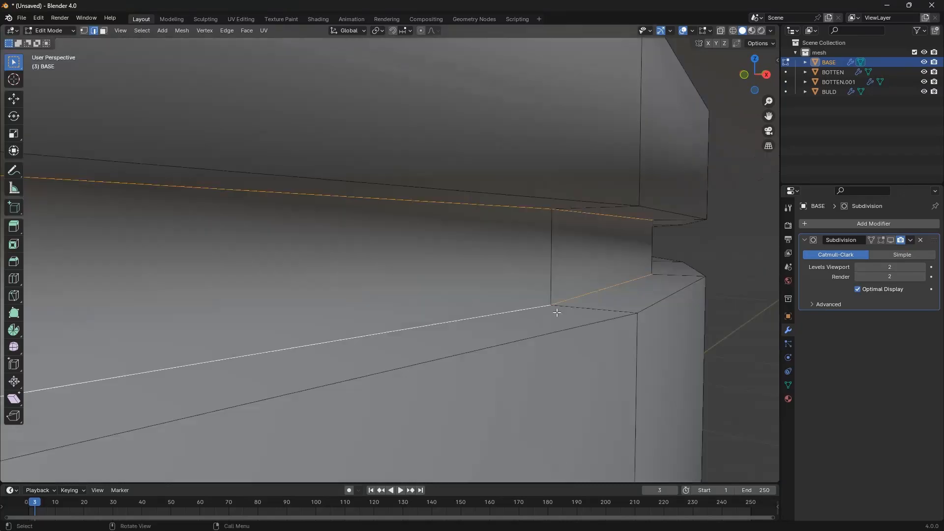
key(shift+e)
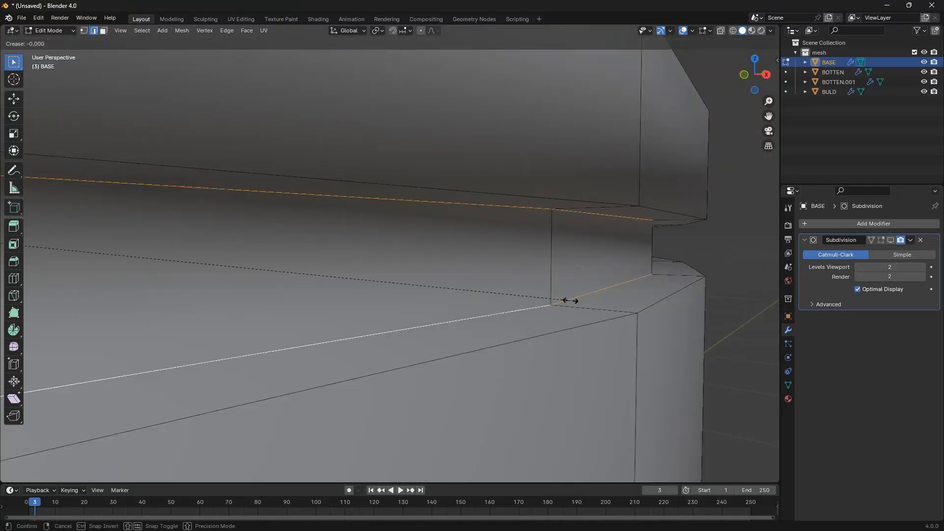
text(1)
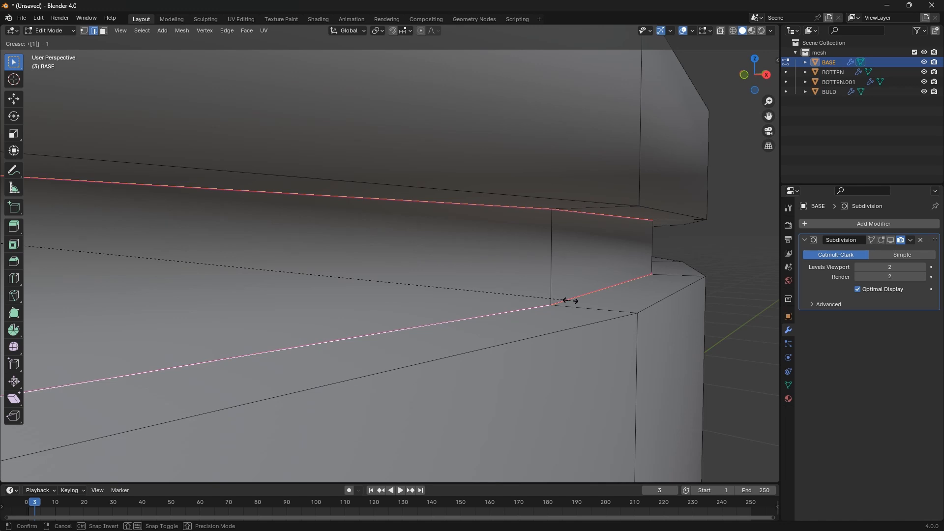
key(Return)
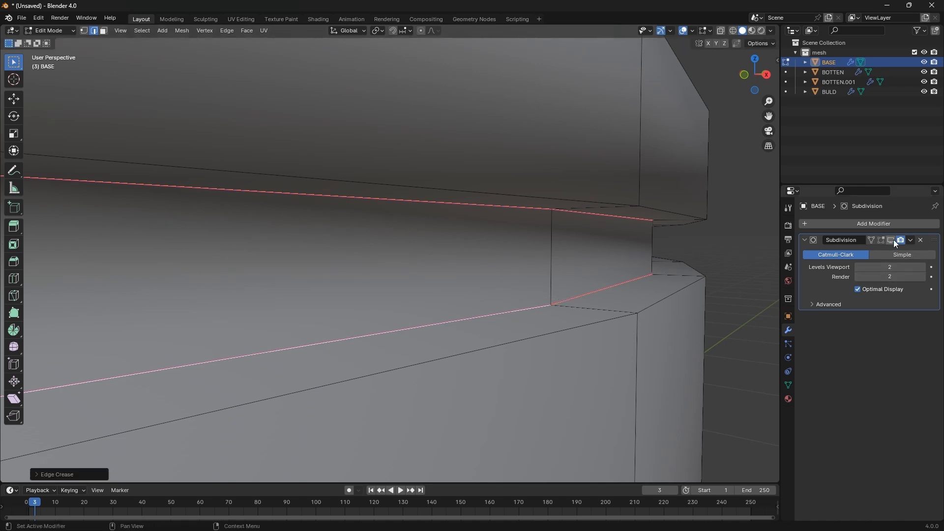
key(Tab)
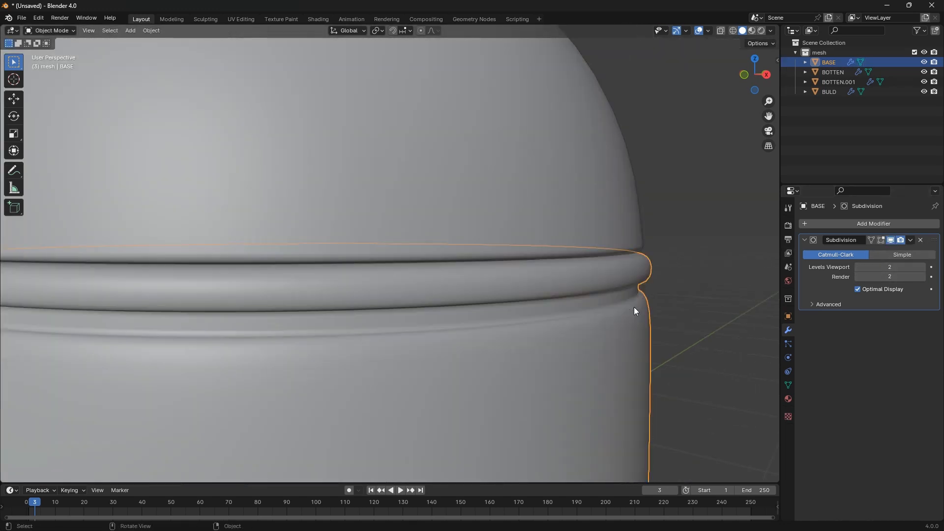
middle_drag(648, 323, 645, 269)
Crease the groove's two outer edge loops, on the rim's underside and the body's upper edge, by 1
key(Tab)
scroll(629, 248, up, 4)
scroll(629, 240, down, 4)
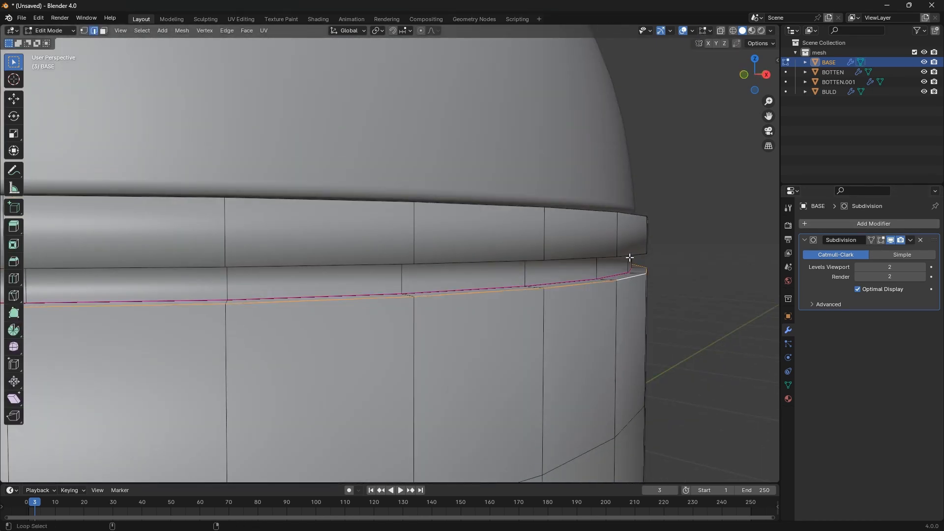
alt+click(634, 290)
alt+click(630, 276)
alt+shift+click(624, 253)
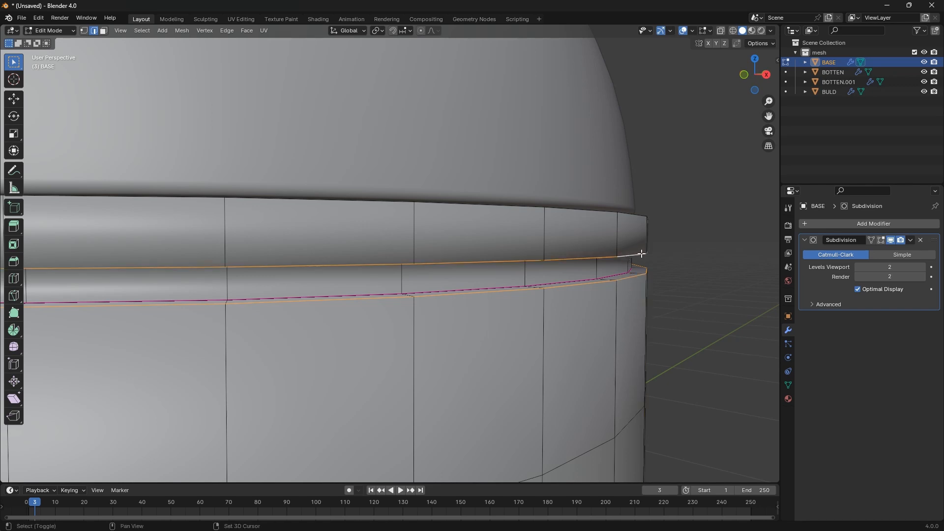
key(shift+e)
text(1)
key(Return)
key(Tab)
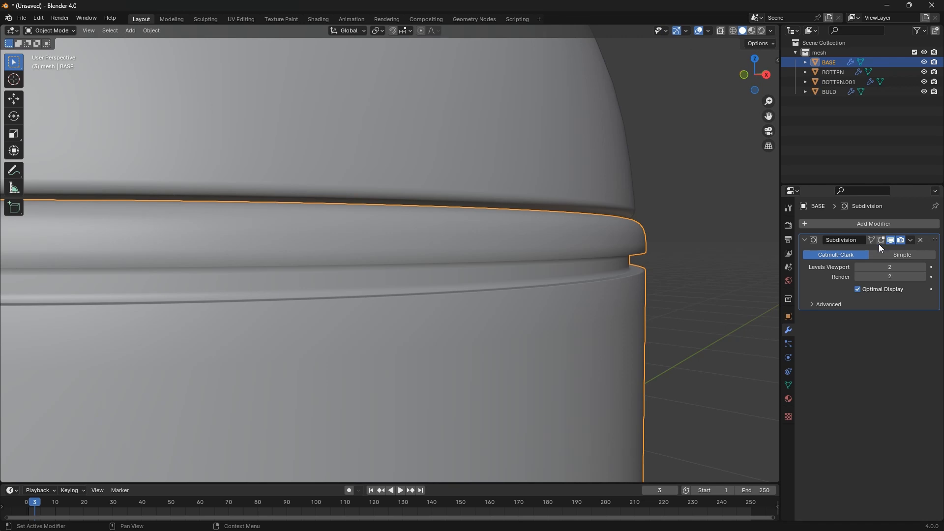
middle_drag(679, 265, 649, 312)
scroll(649, 311, up, 8)
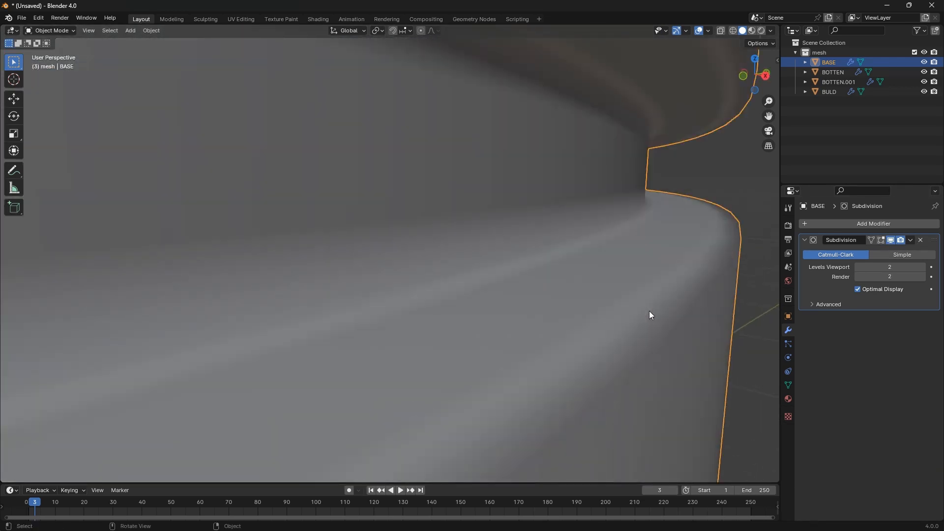
Examine the dome's mesh along its lower edge and how the dome meets the base rim
scroll(649, 315, down, 6)
click(585, 170)
key(Tab)
scroll(592, 181, up, 3)
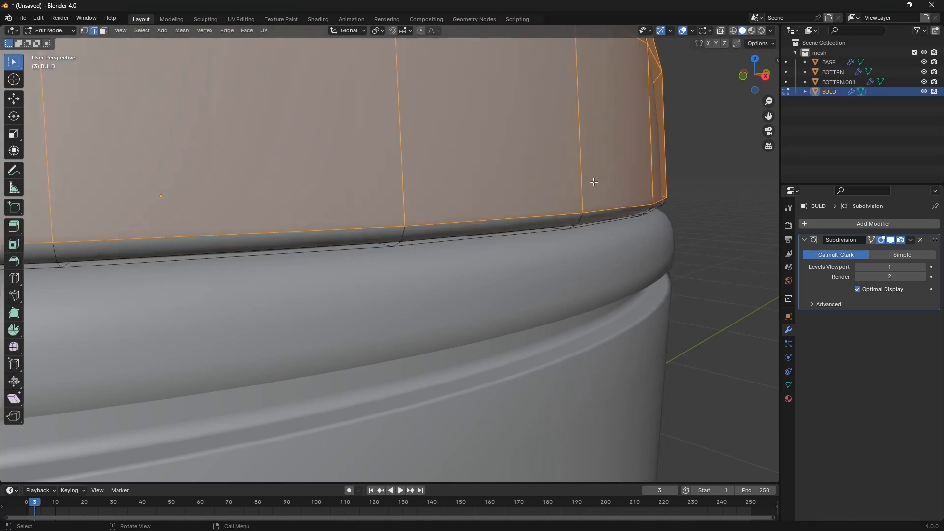
middle_drag(603, 214, 606, 225)
key(Tab)
scroll(618, 258, down, 5)
middle_drag(619, 261, 626, 279)
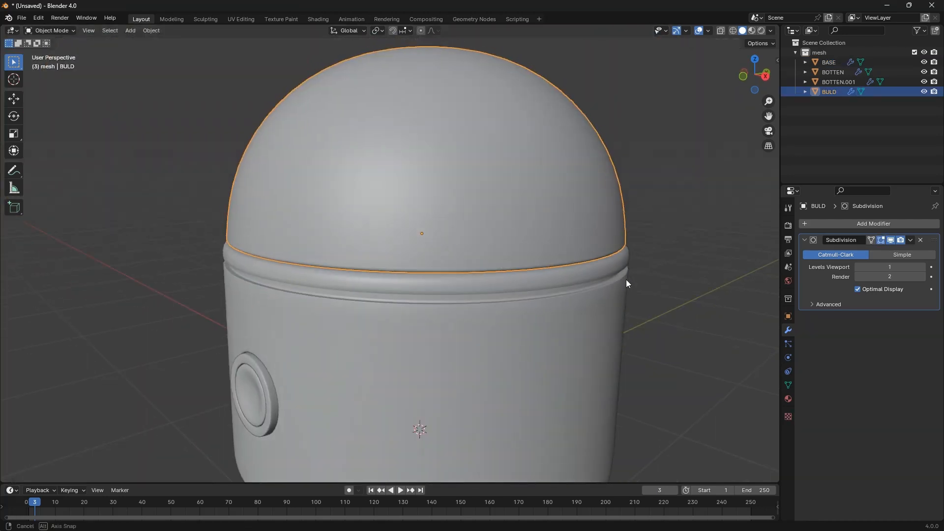
Try to crease the upper outer edge loop of the base's rim by 1 and check the smoothed result
scroll(620, 266, up, 5)
click(619, 257)
key(Tab)
scroll(616, 253, up, 5)
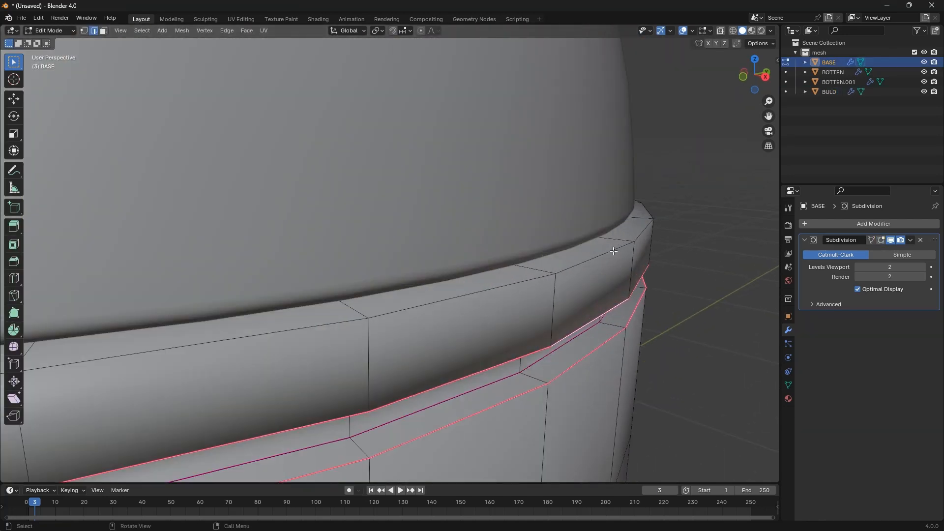
click(614, 251)
alt+click(615, 251)
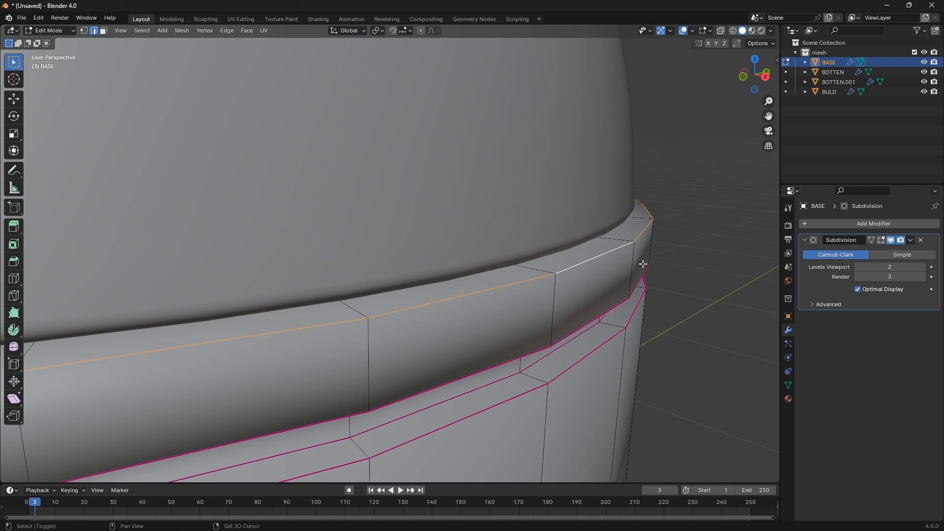
key(shift+e)
text(1)
click(643, 264)
key(Tab)
scroll(639, 267, down, 4)
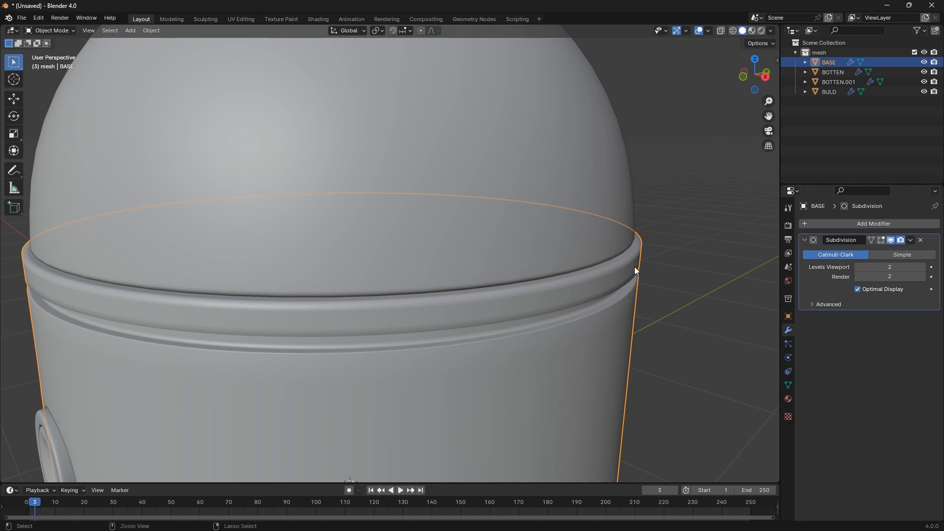
Bevel the upper outer edge loop of the base's rim by about 0.025 m with 2 segments
key(Tab)
alt+click(635, 264)
scroll(635, 264, up, 3)
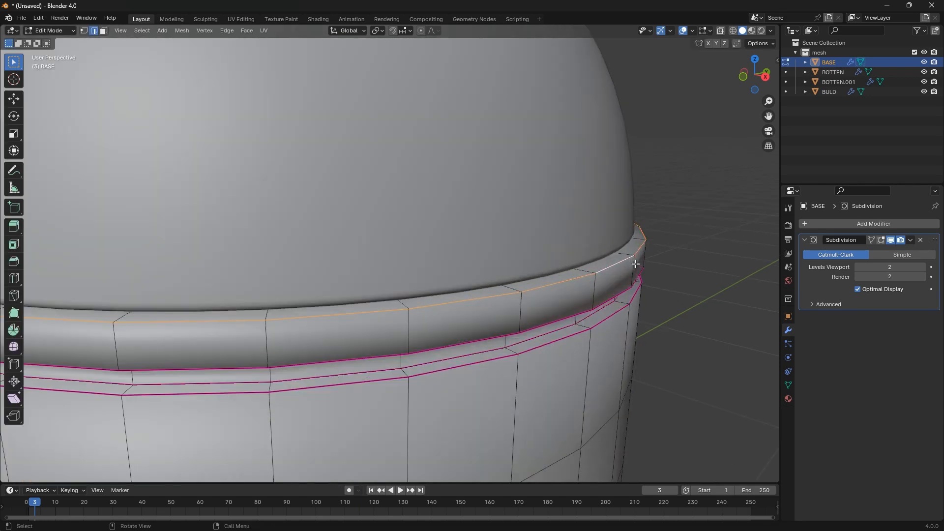
key(ctrl+b)
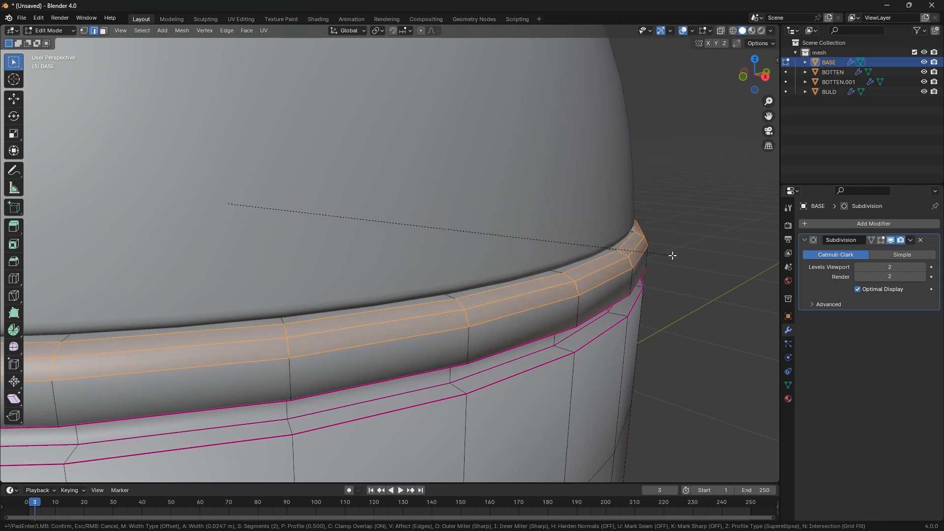
click(671, 255)
key(Tab)
scroll(619, 287, down, 5)
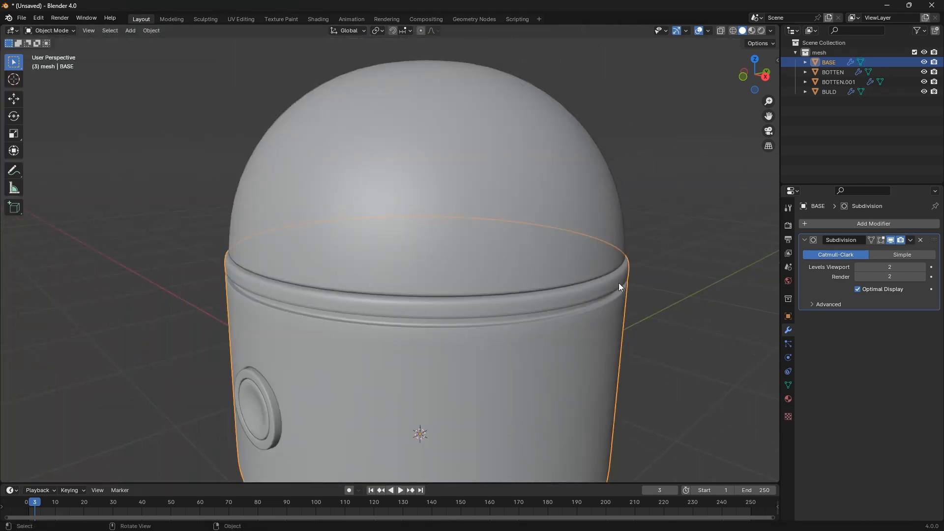
Raise the dome along Z so its underside is clear of the base's rim
scroll(600, 256, up, 5)
click(596, 195)
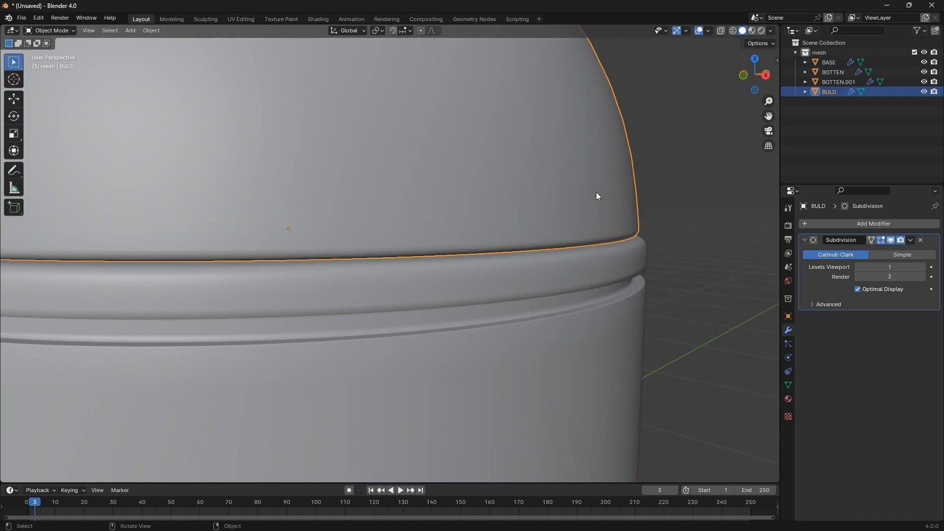
key(g)
key(z)
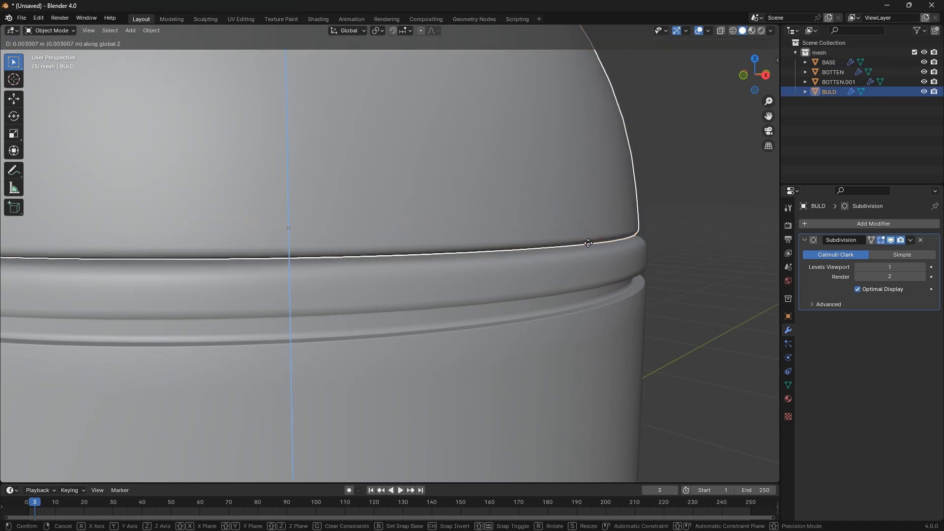
click(589, 234)
Scale the inner edge loop of the dome's underside outward in X and Y by about 1.06
key(Tab)
scroll(604, 221, up, 4)
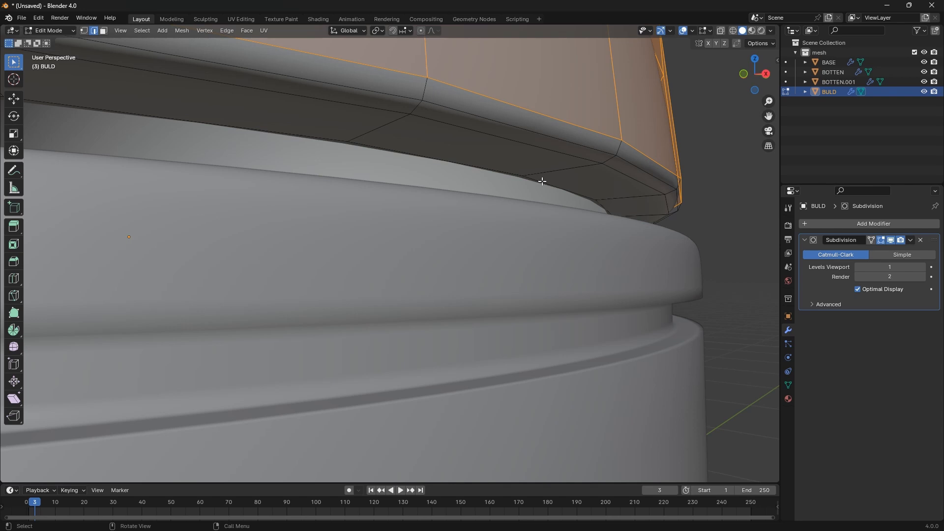
click(542, 181)
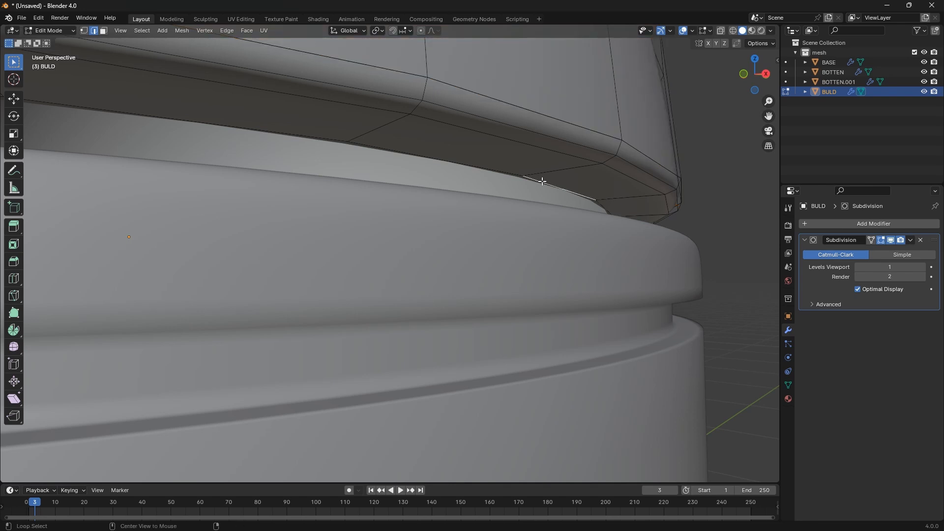
alt+click(543, 182)
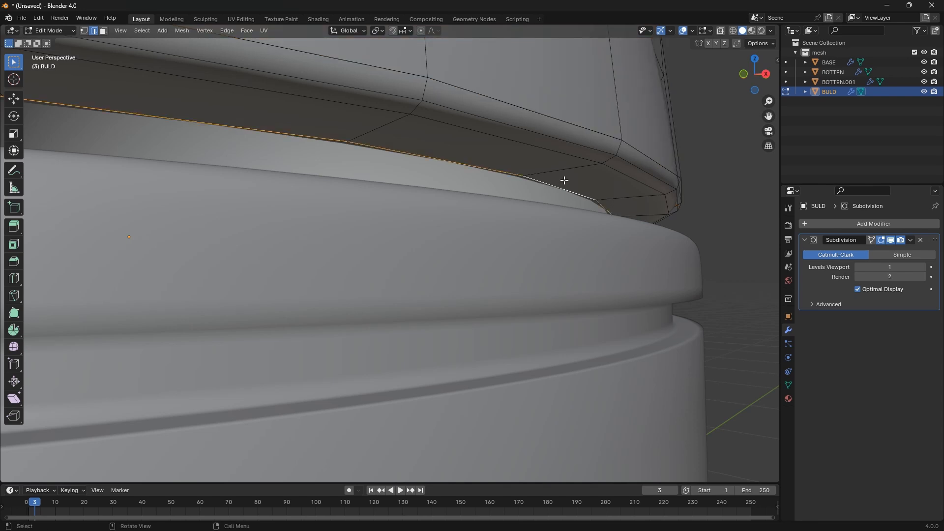
key(s)
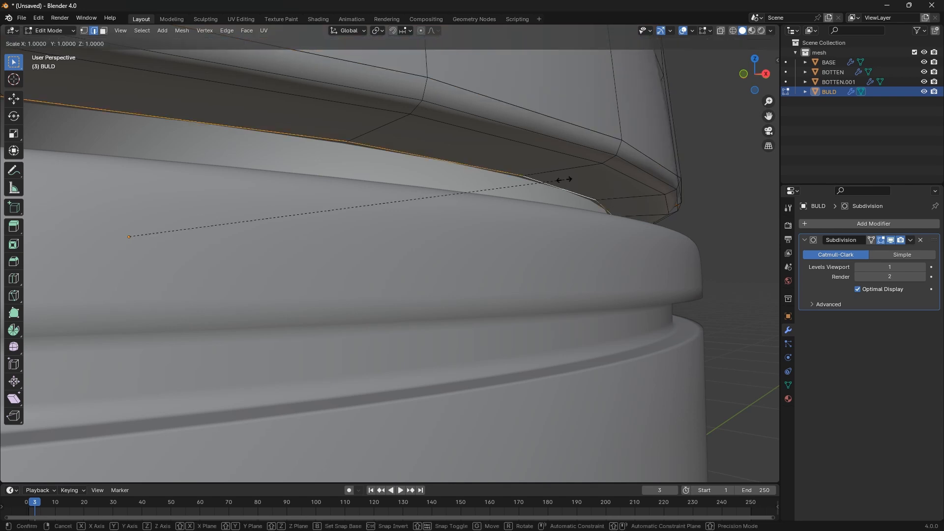
key(shift+z)
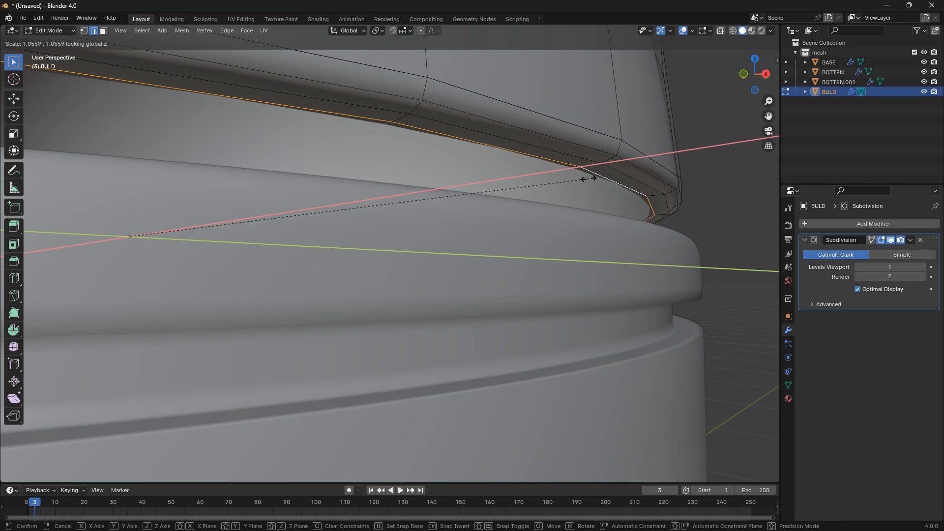
click(591, 180)
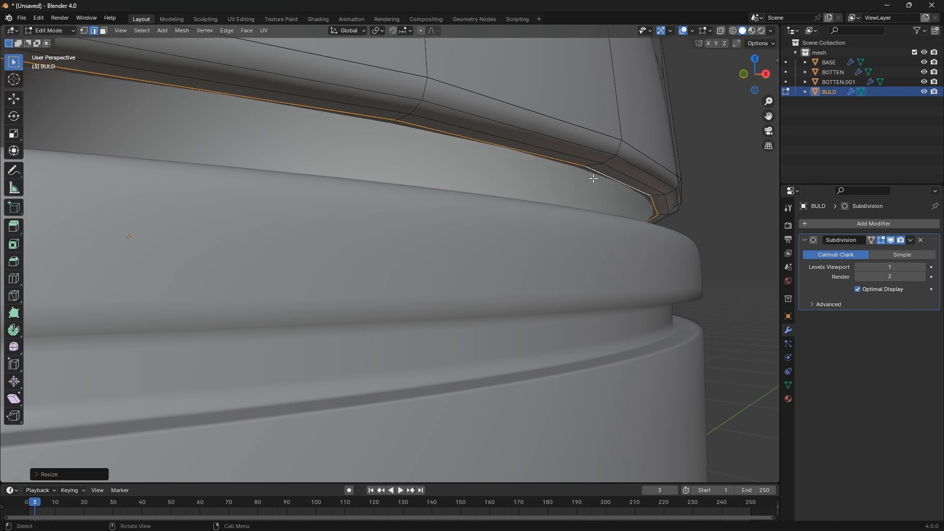
Extrude the dome's inner bottom edge loop down along Z by about 0.02 m to form a neck
key(g)
key(z)
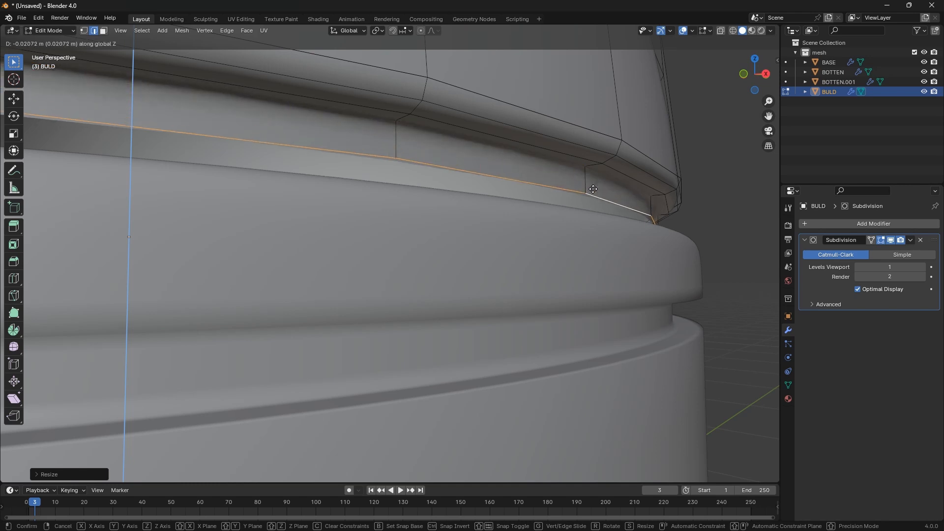
click(591, 189)
key(Tab)
scroll(625, 184, down, 4)
middle_drag(635, 182, 621, 221)
scroll(587, 227, up, 4)
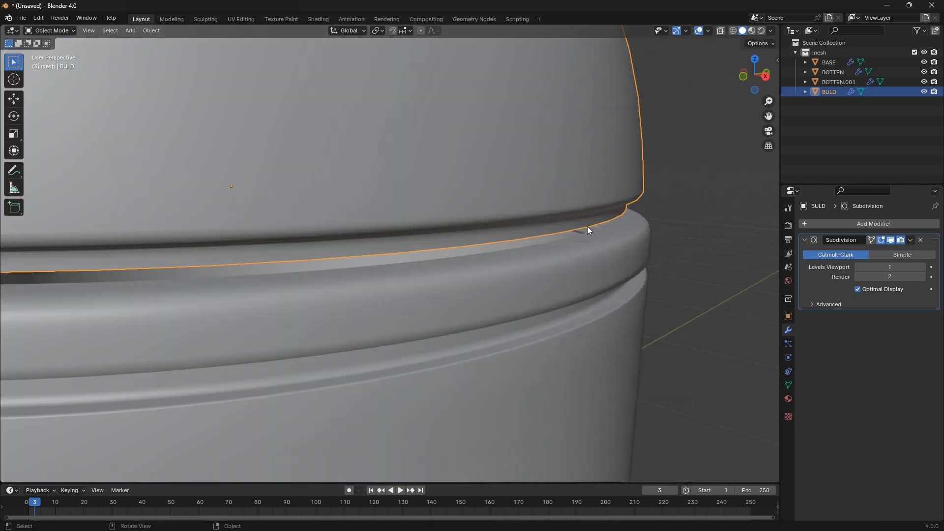
scroll(587, 226, up, 1)
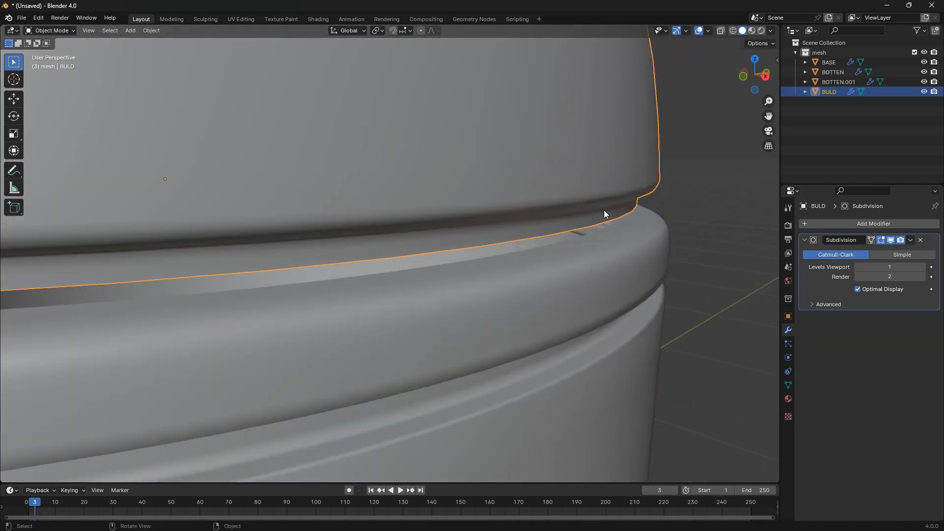
Lower the dome along Z in front view until the neck's bottom edge meets the base's rim
key(KP_1)
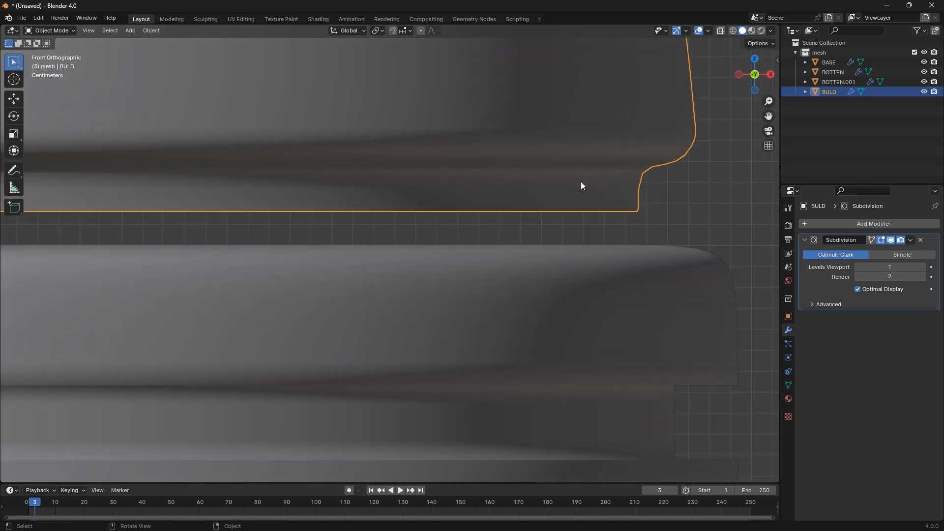
key(g)
key(z)
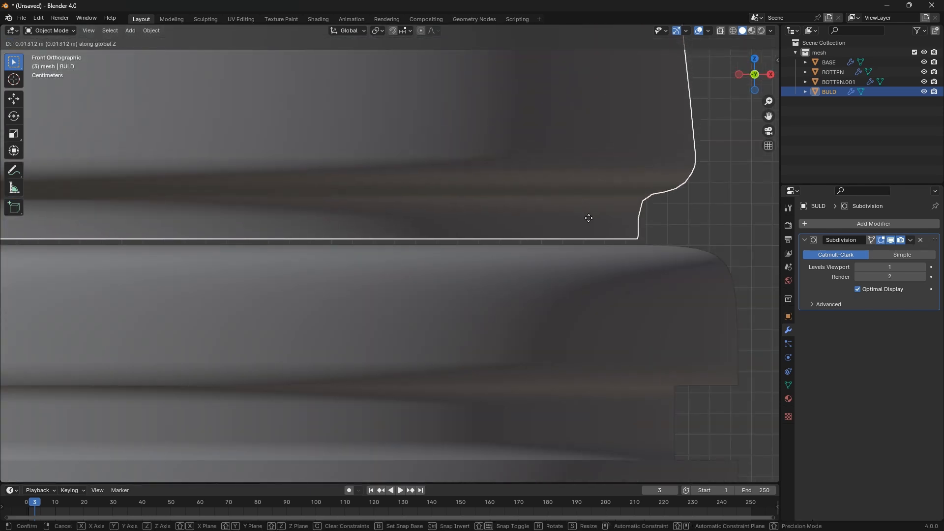
click(590, 224)
Hide the dome's subdivision in the viewport and crease the edge loop where the neck meets the underside by 1
key(Tab)
middle_drag(628, 209, 614, 196)
scroll(600, 195, down, 2)
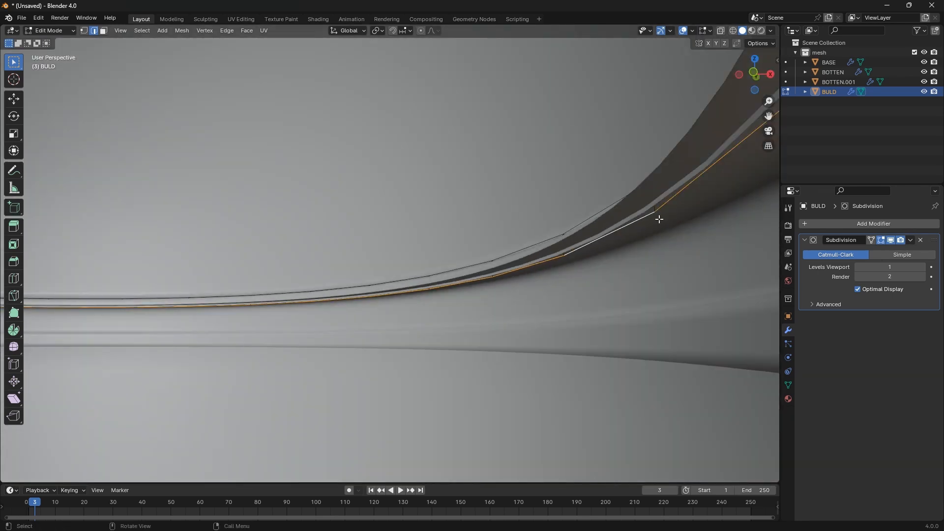
click(892, 242)
scroll(559, 273, down, 4)
middle_drag(388, 198, 384, 211)
scroll(381, 244, up, 4)
scroll(407, 249, down, 3)
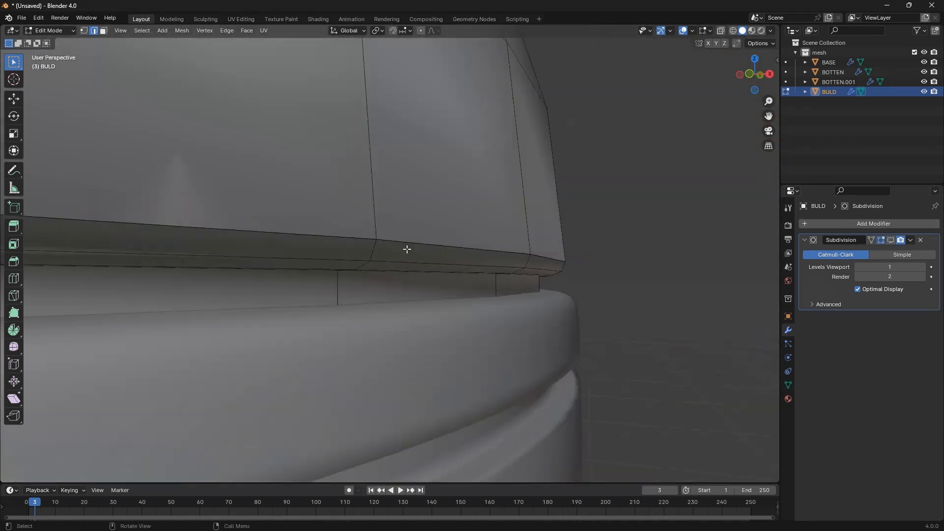
middle_drag(406, 249, 399, 235)
alt+click(412, 206)
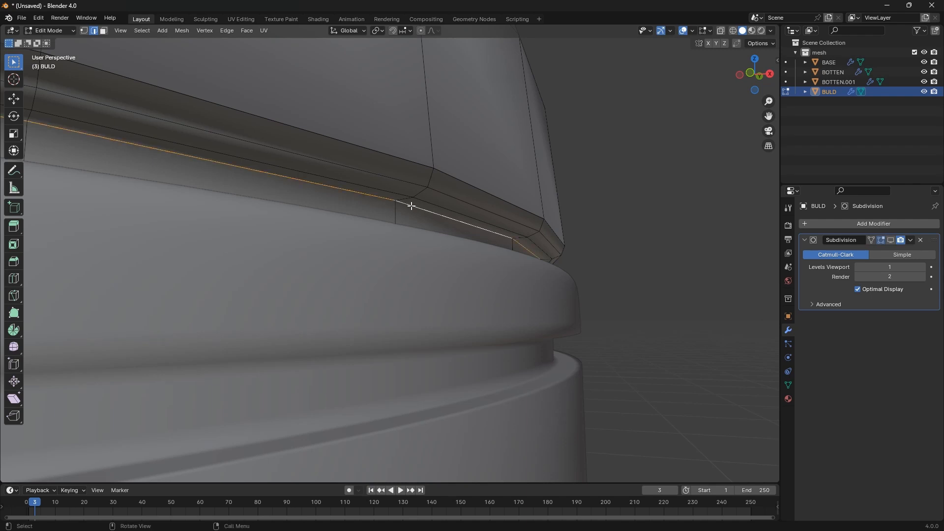
key(shift+e)
key(1)
key(Return)
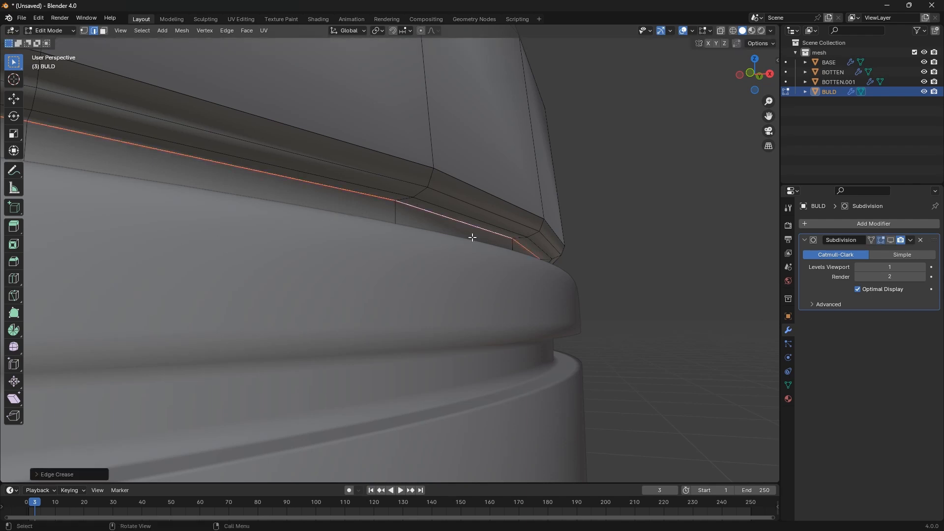
Return to Object Mode and show the dome's subdivision in the viewport again in front view
key(Tab)
middle_drag(516, 256, 532, 303)
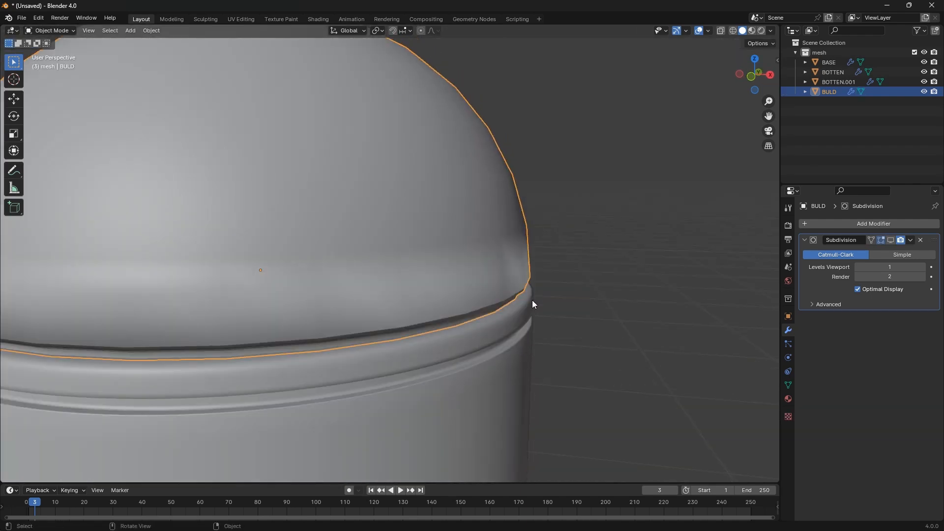
key(KP_1)
scroll(503, 287, up, 6)
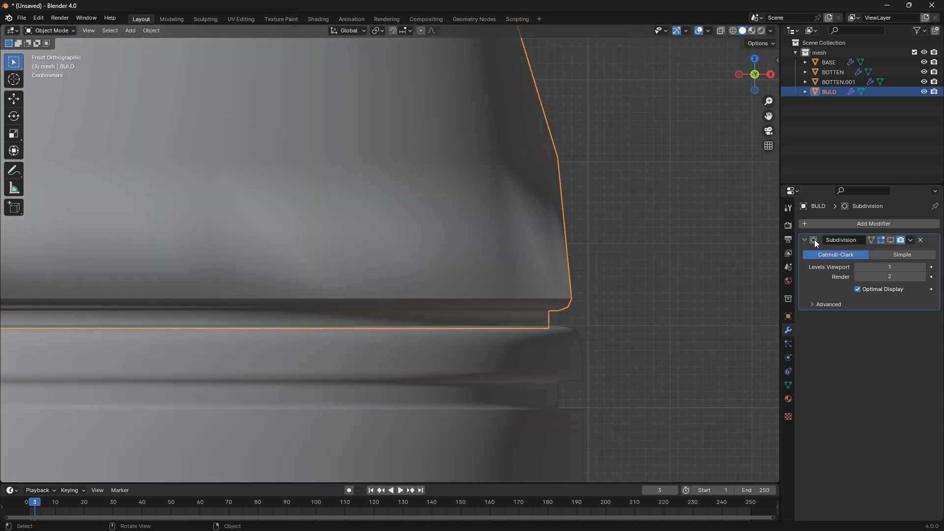
click(890, 240)
scroll(638, 338, down, 5)
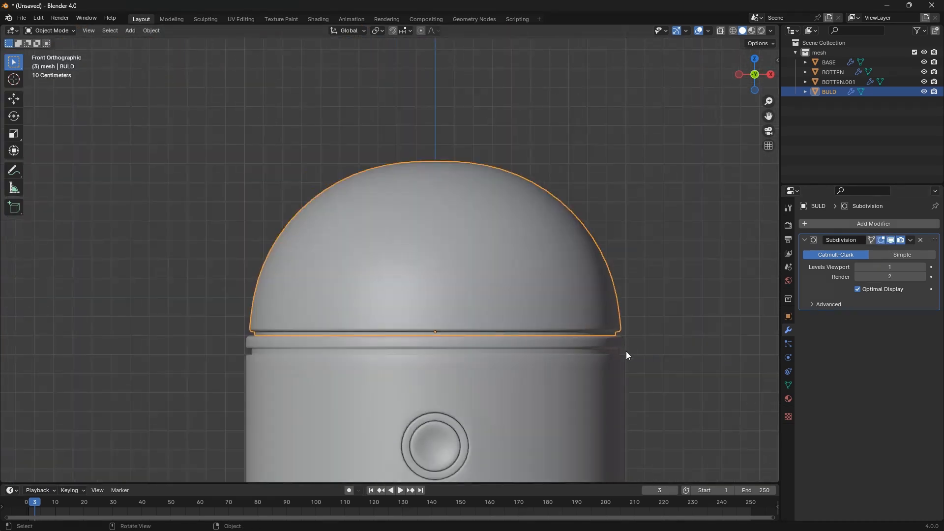
Lower the dome along Z so its neck sinks into the base's rim, with the dome resting just above it
scroll(626, 352, up, 6)
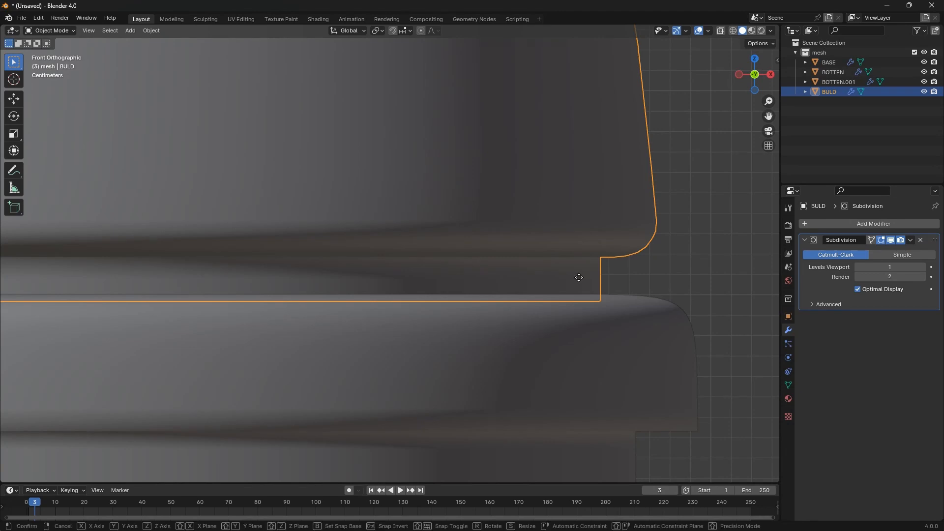
key(g)
key(z)
right_click(593, 312)
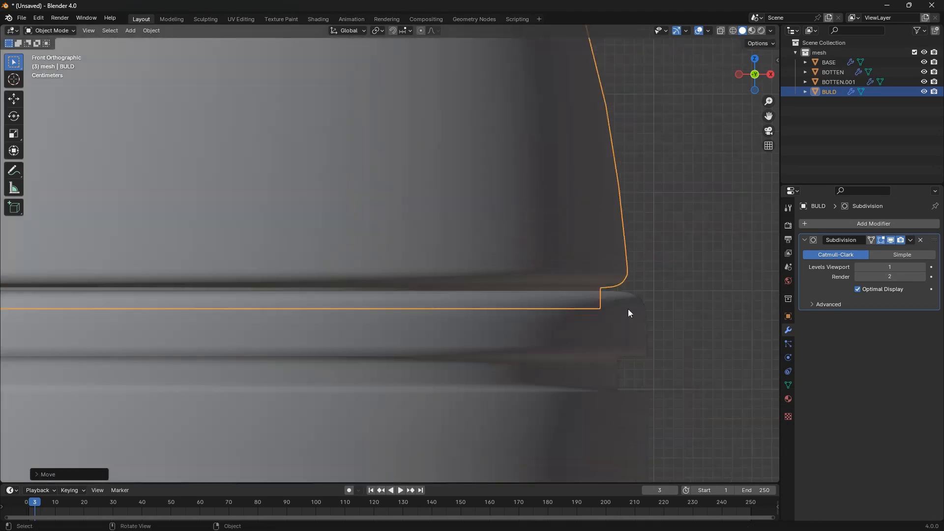
Hide the base's subdivision in the viewport and scale the rim's inner top edge loop outward in X and Y
click(627, 308)
click(890, 240)
middle_drag(473, 339, 495, 252)
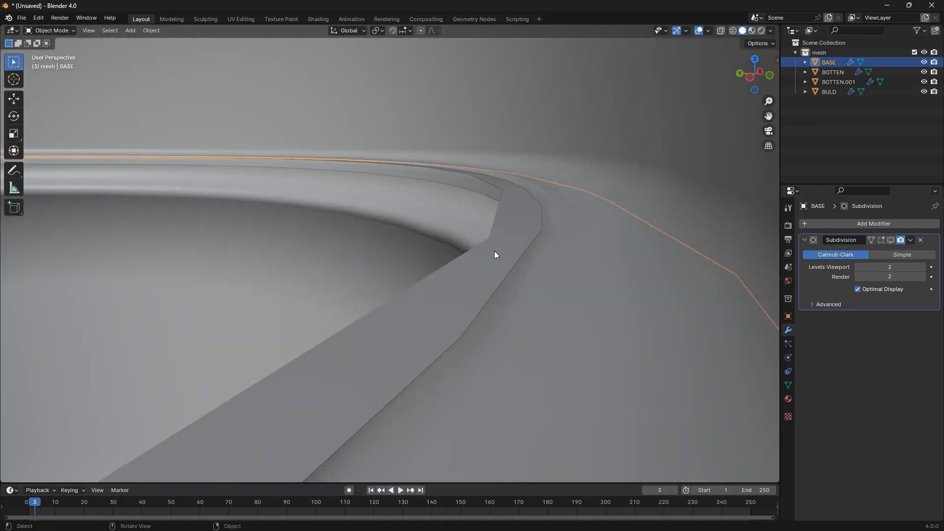
key(Tab)
click(486, 242)
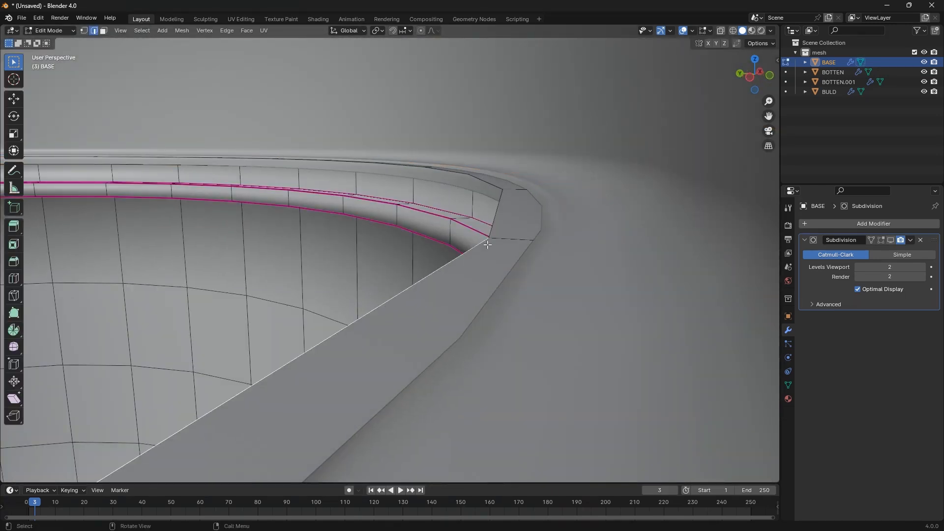
alt+shift+click(488, 244)
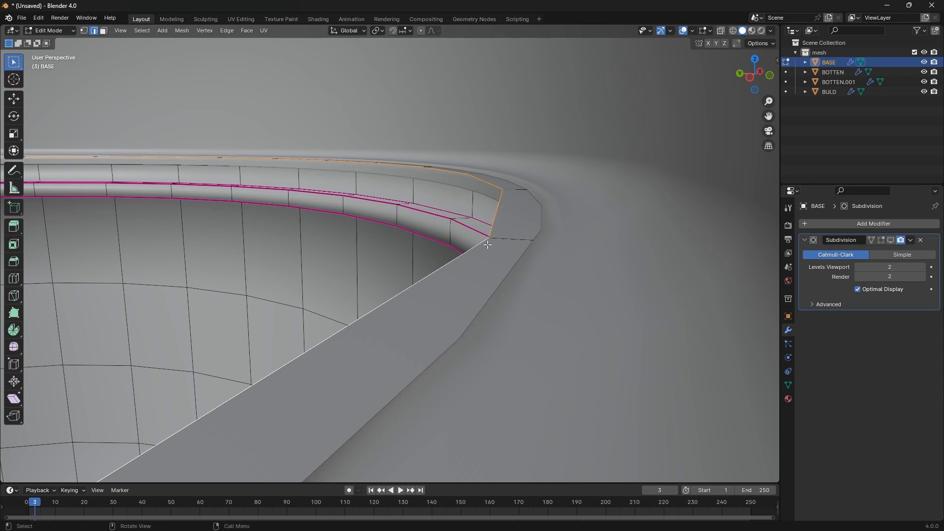
key(s)
key(shift+z)
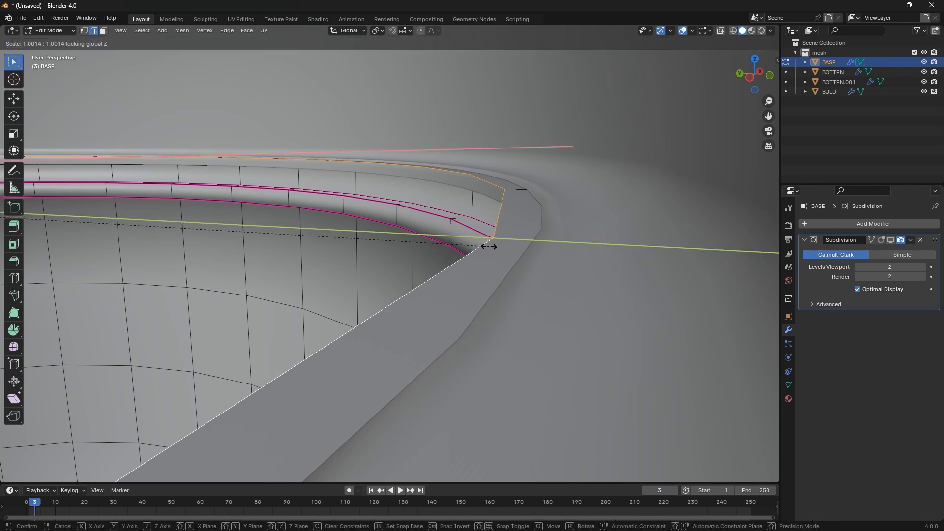
click(511, 254)
Adjust the height of the rim's inner top edge loop along Z and return to Object Mode
middle_drag(511, 253, 492, 247)
key(g)
key(z)
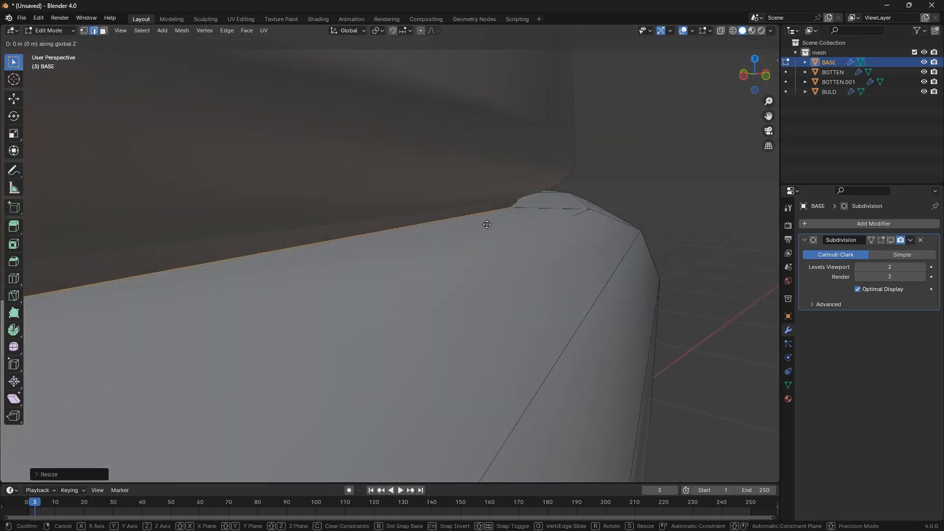
click(495, 272)
key(Tab)
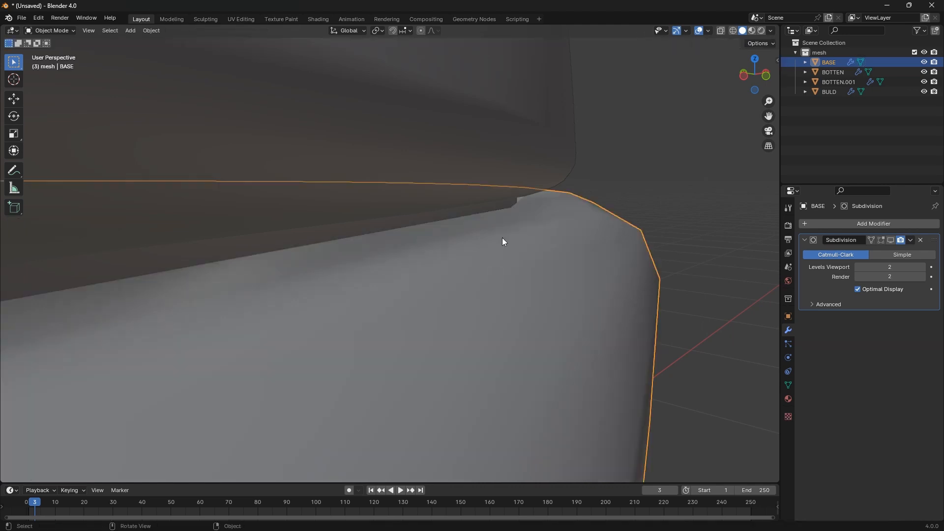
Select the face loop on the inside of the base's rim and scale it inward in X and Y to about 0.9965
scroll(508, 205, down, 5)
scroll(508, 211, down, 1)
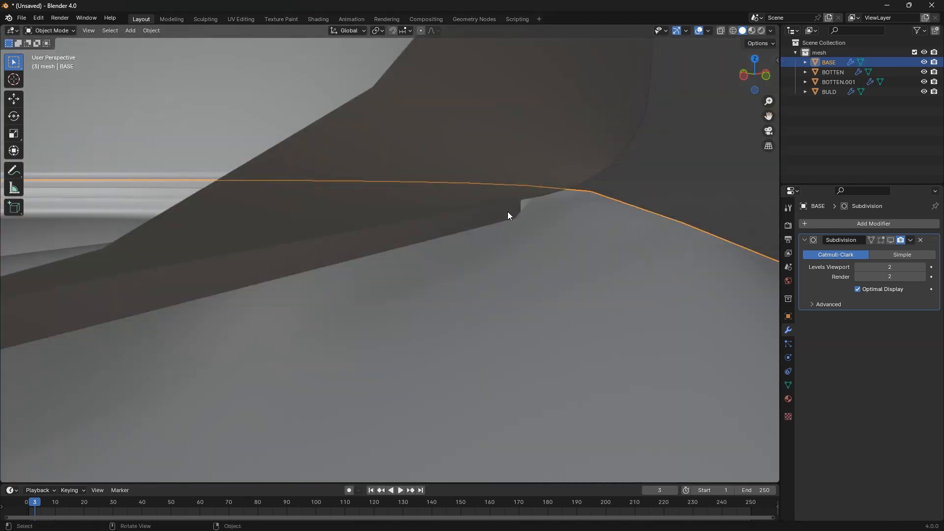
key(Tab)
scroll(508, 210, up, 2)
alt+click(522, 198)
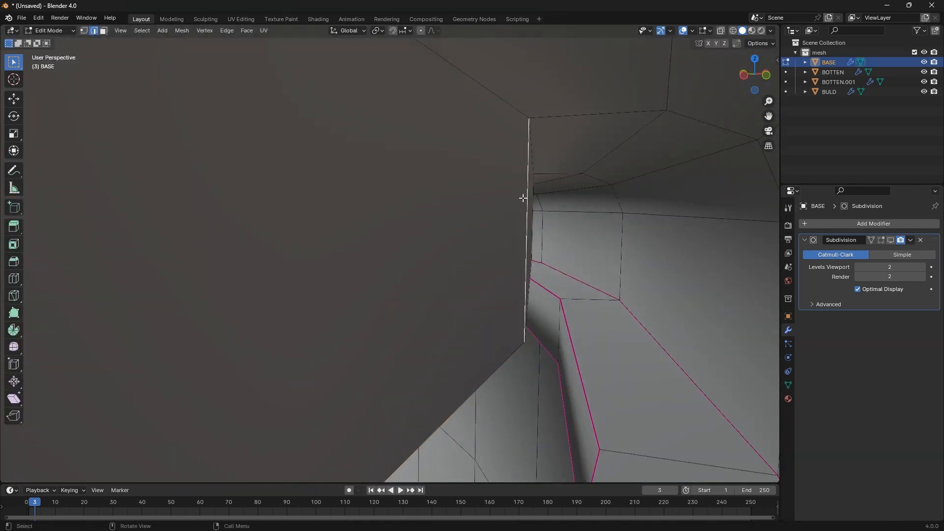
key(3)
click(523, 197)
alt+click(524, 197)
scroll(522, 211, down, 2)
middle_drag(522, 225, 518, 257)
scroll(504, 267, up, 3)
key(s)
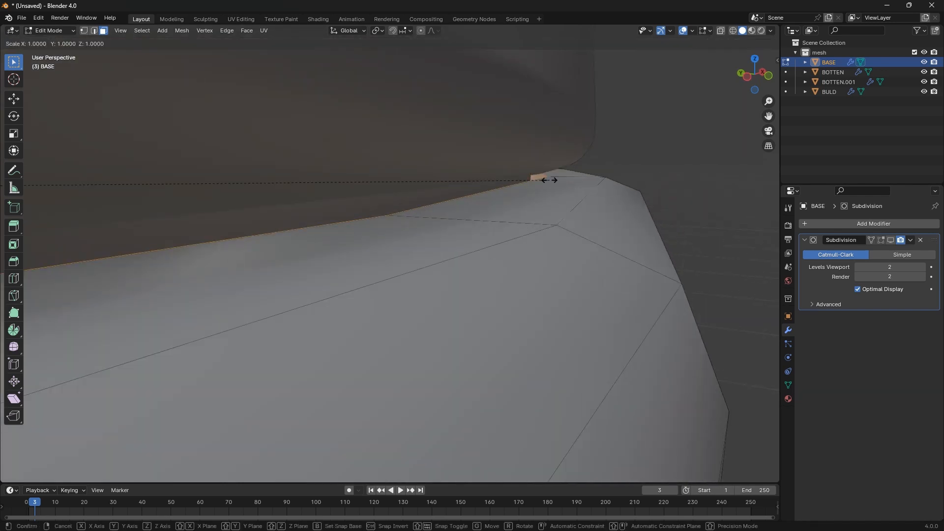
key(shift+z)
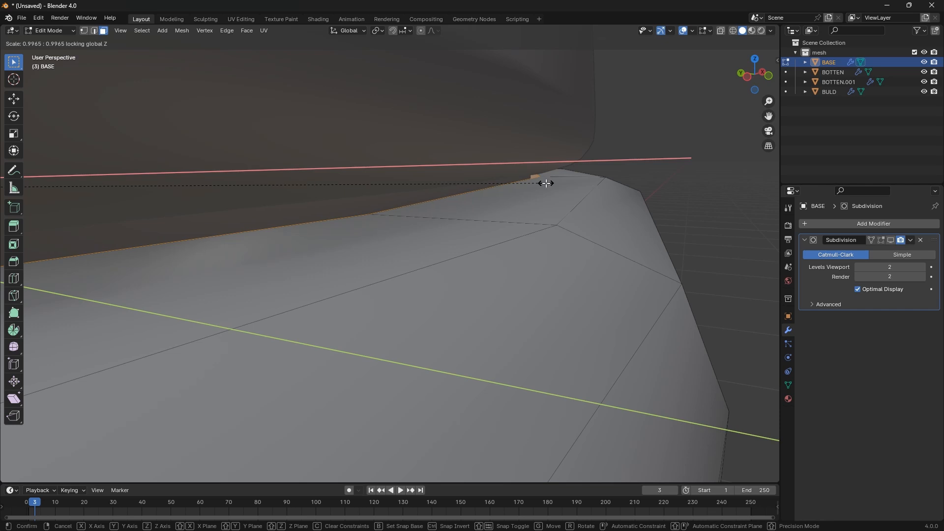
click(544, 182)
Bevel the rim's inner top edge loop with 2 segments and a width of about 0.007 m
key(2)
click(423, 202)
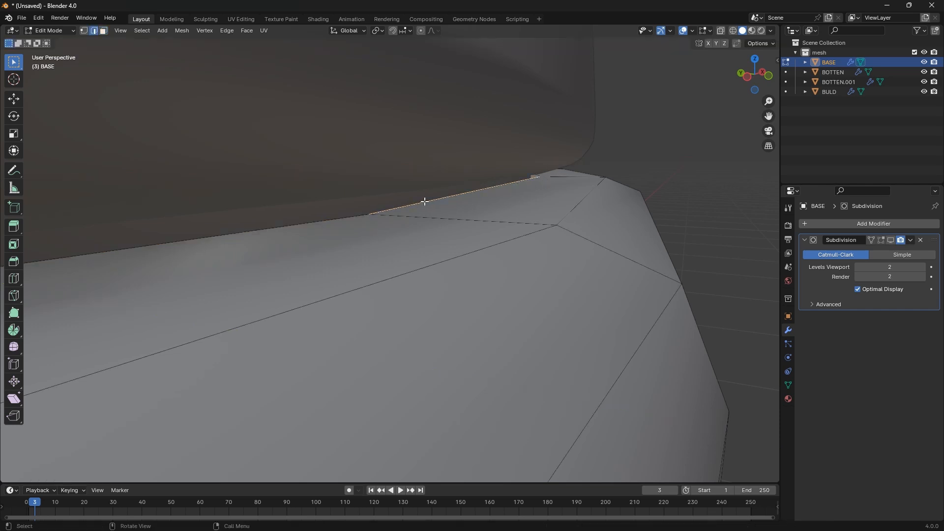
alt+click(460, 200)
key(ctrl+b)
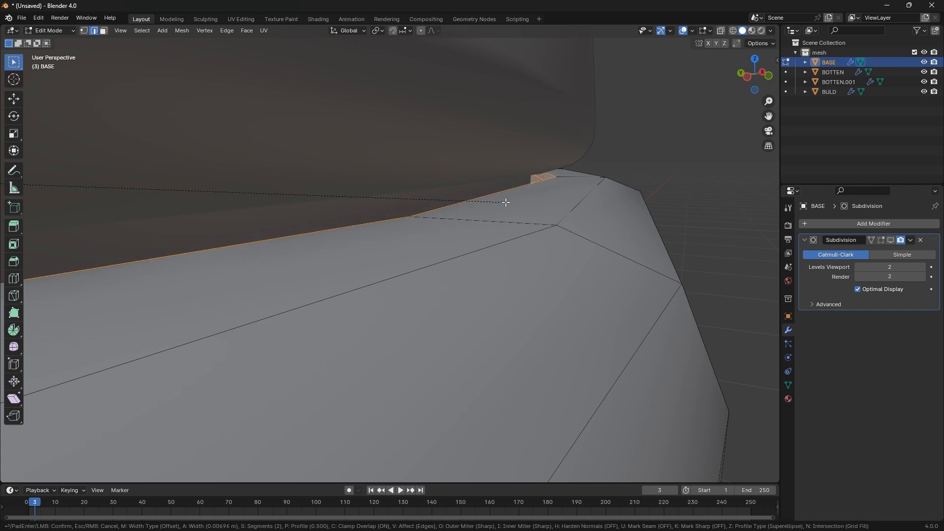
click(506, 203)
Return to Object Mode and show the base's subdivision in the viewport again
key(Tab)
scroll(526, 231, down, 5)
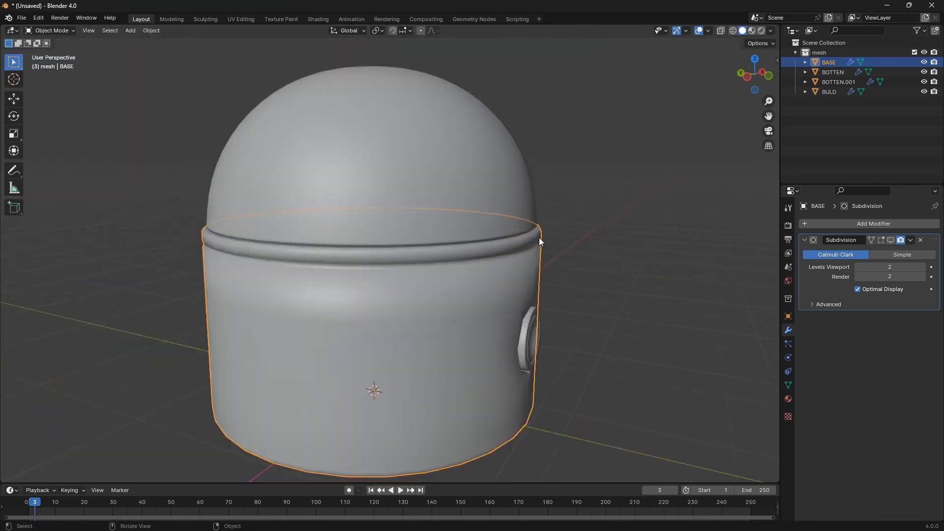
click(894, 241)
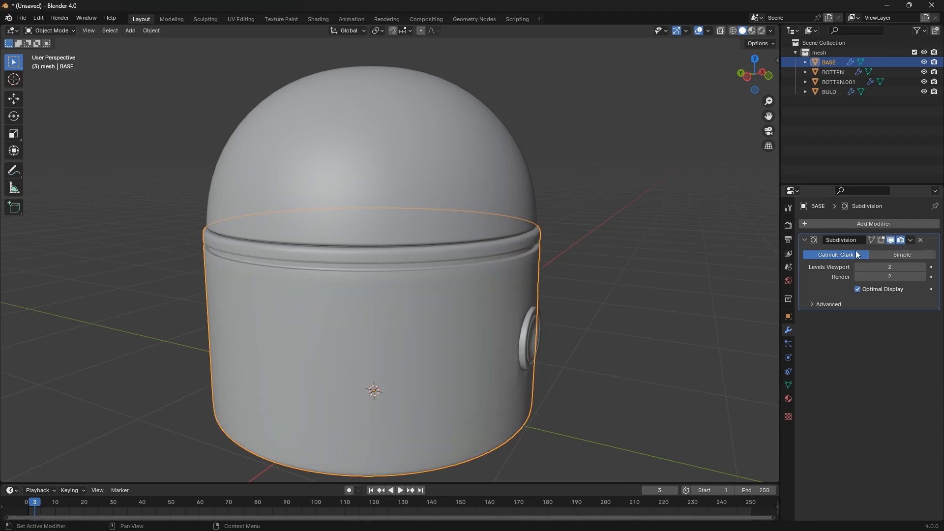
middle_drag(535, 270, 466, 293)
scroll(536, 261, down, 3)
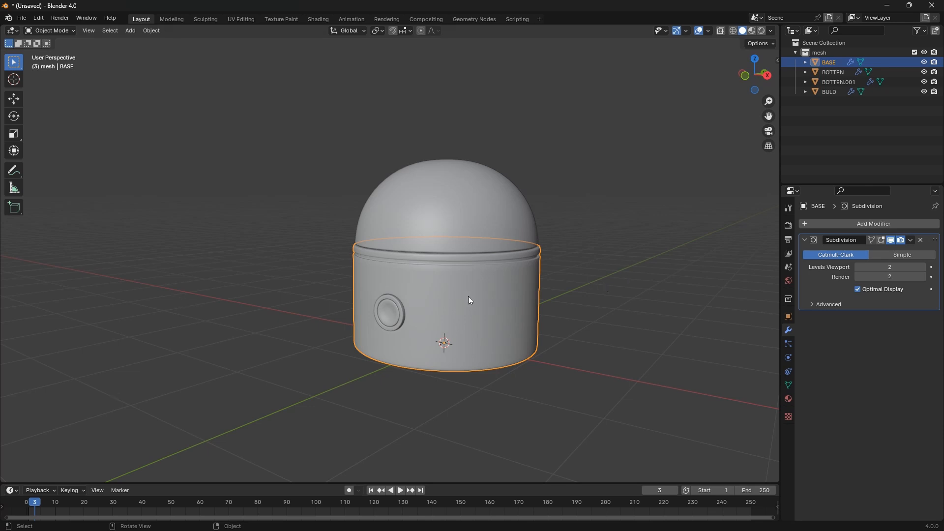
mouse_move(468, 297)
middle_down()
mouse_move(503, 288)
mouse_move(485, 300)
mouse_move(458, 287)
middle_up()
key(Tab)
key(Tab)
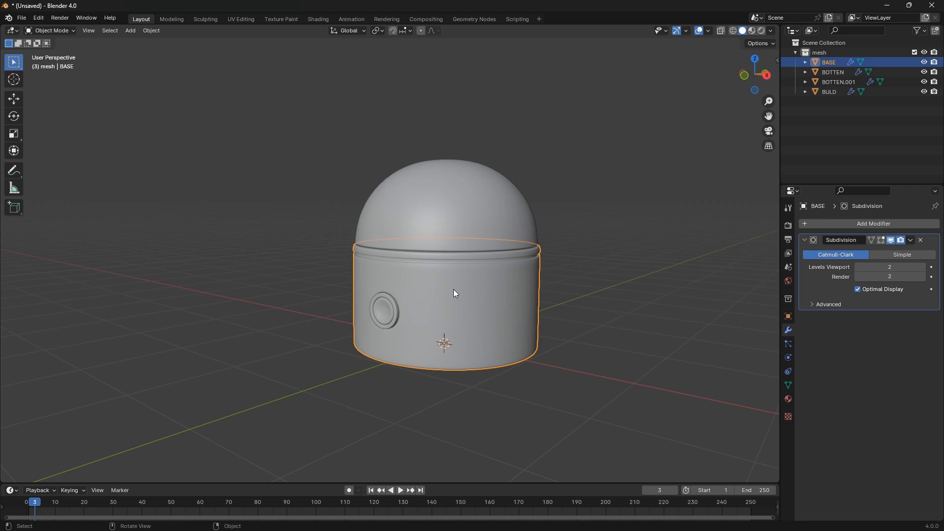
Turn on X-ray in front view and select all of the base's mesh above its bottom row of faces
key(KP_1)
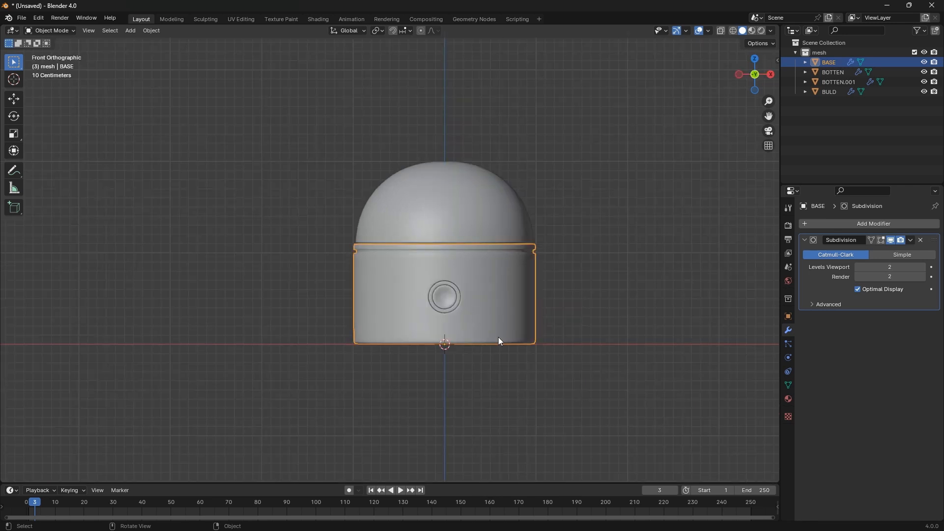
key(Tab)
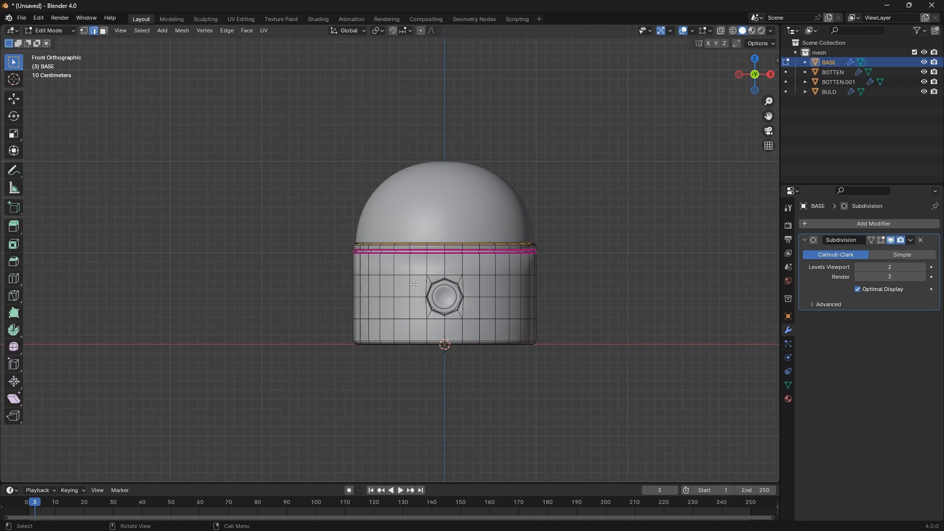
click(720, 31)
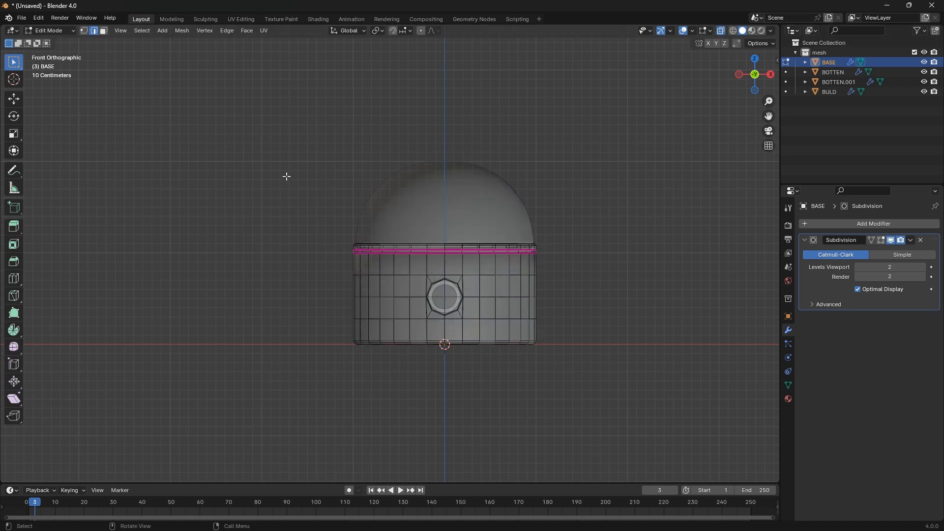
drag(284, 176, 607, 328)
scroll(452, 273, up, 3)
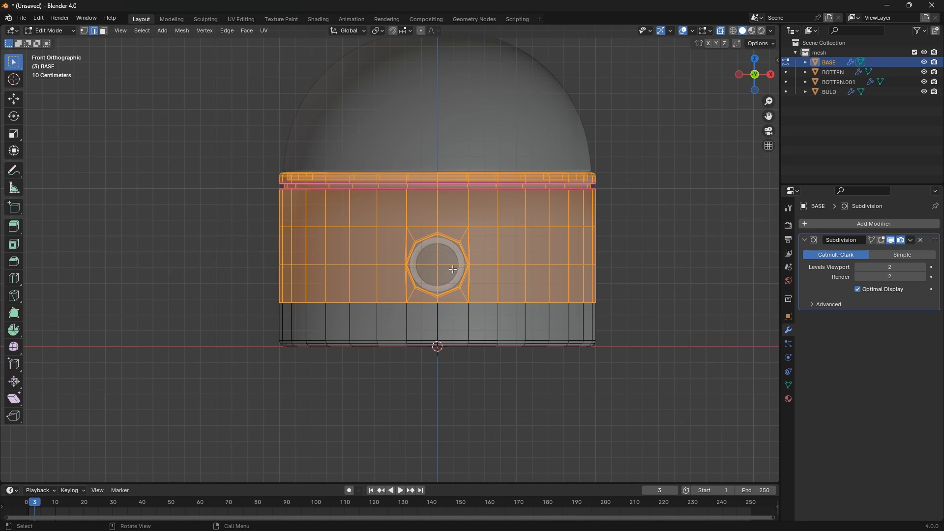
key(g)
key(z)
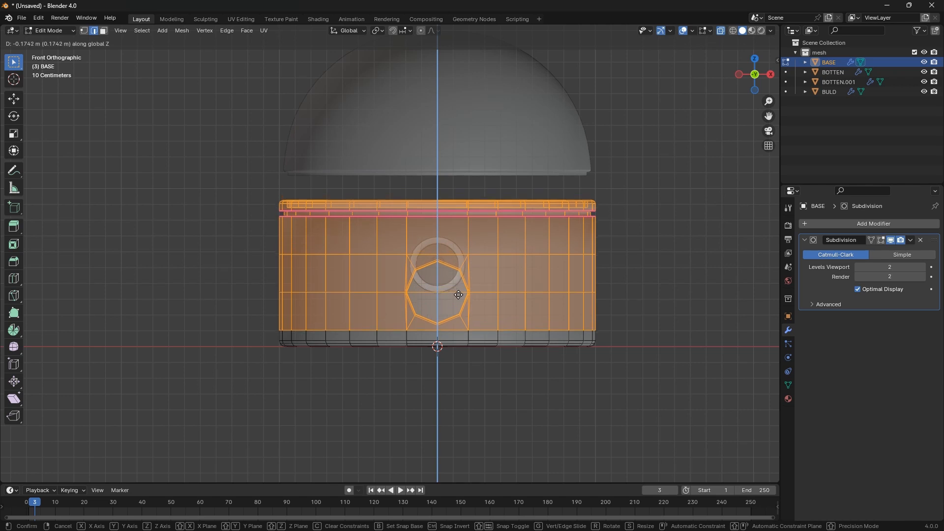
key(Escape)
key(Tab)
key(Tab)
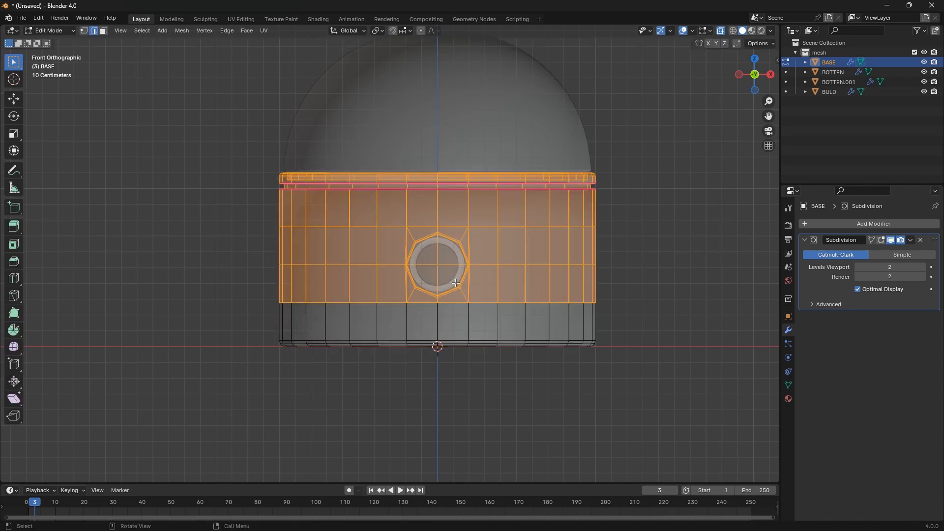
Lower the selected upper part of the base along Z by about 0.17 m
key(g)
key(z)
click(272, 202)
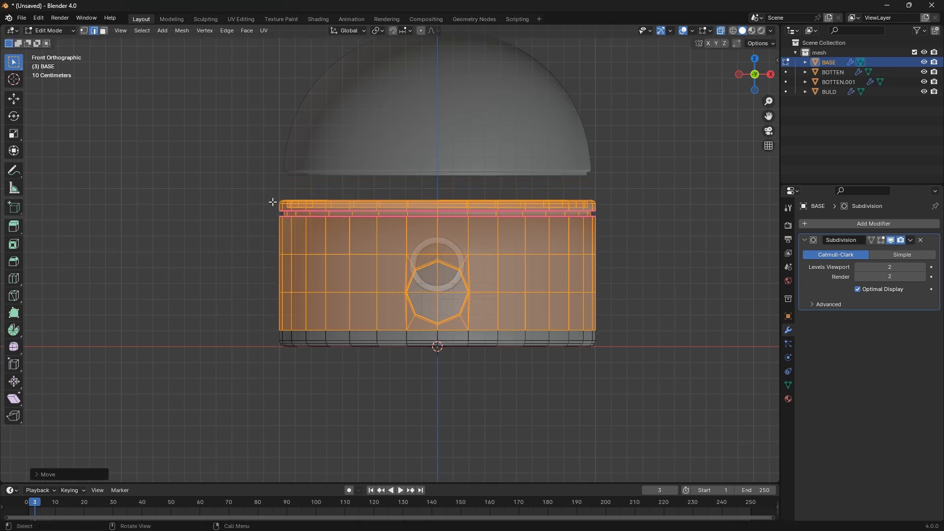
Select only the rim and groove at the top of the base and lower them along Z by about 0.14 m
drag(244, 182, 639, 235)
key(g)
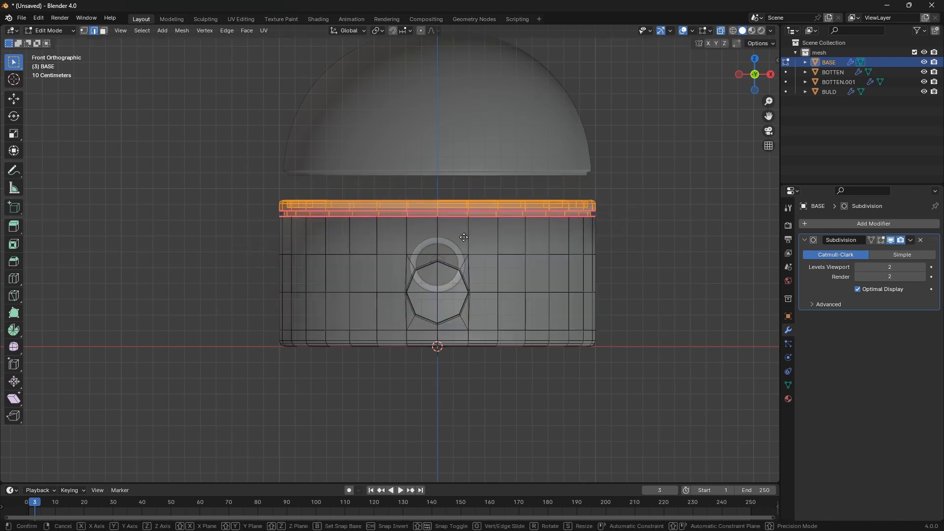
key(z)
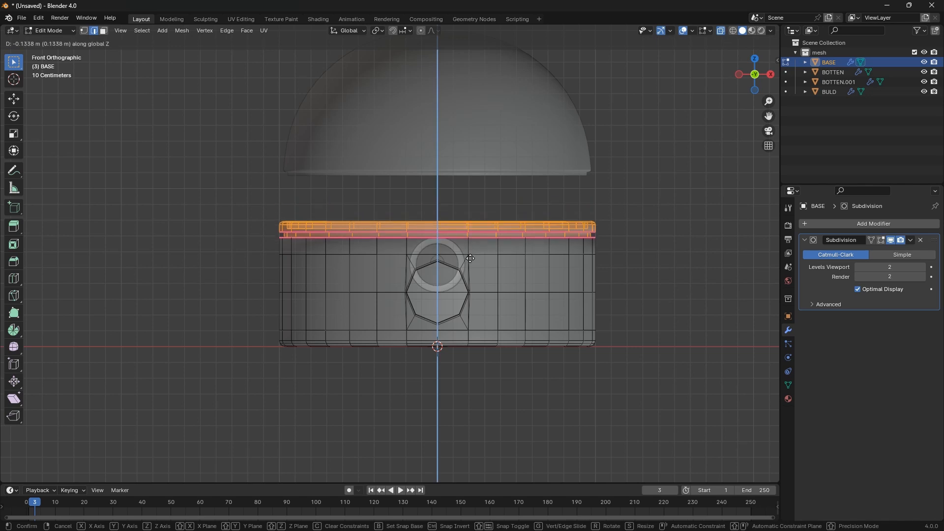
click(471, 261)
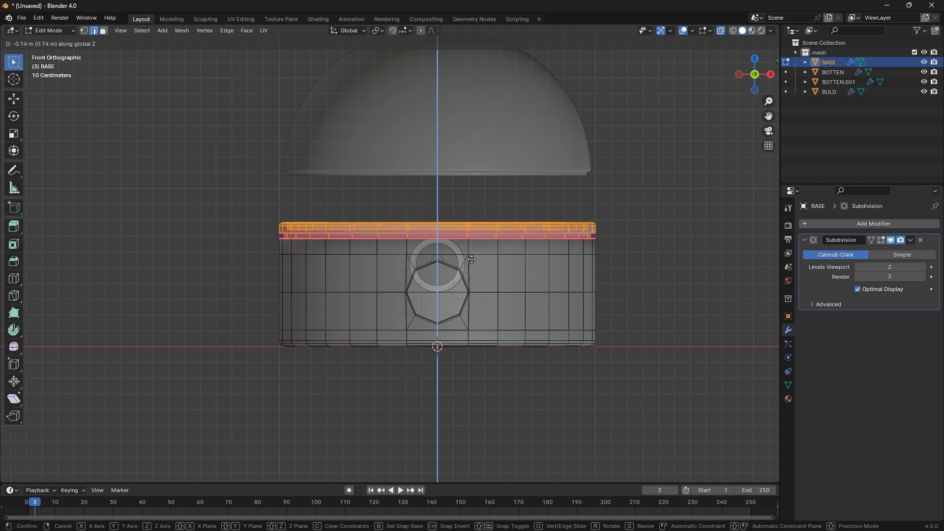
Return to Object Mode and lower the dome along Z until its neck sits in the base's rim
key(Tab)
click(471, 164)
key(g)
key(z)
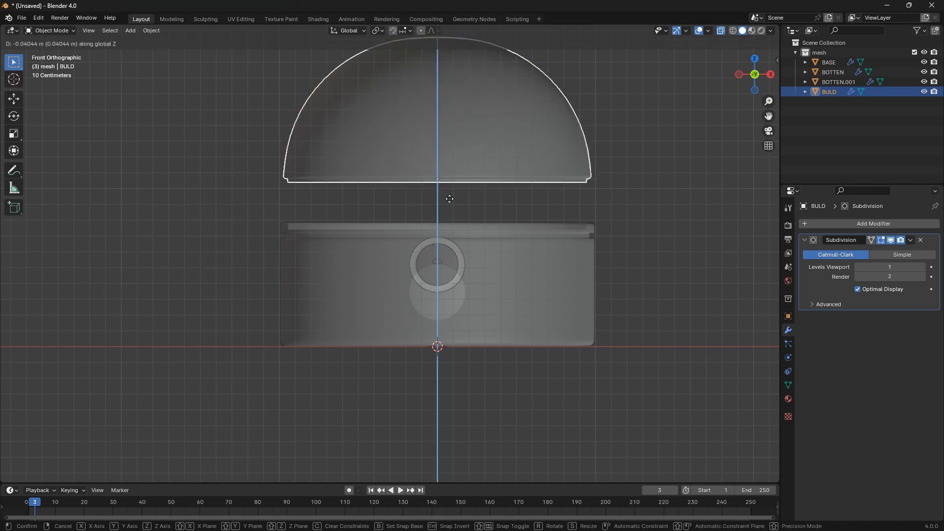
click(456, 234)
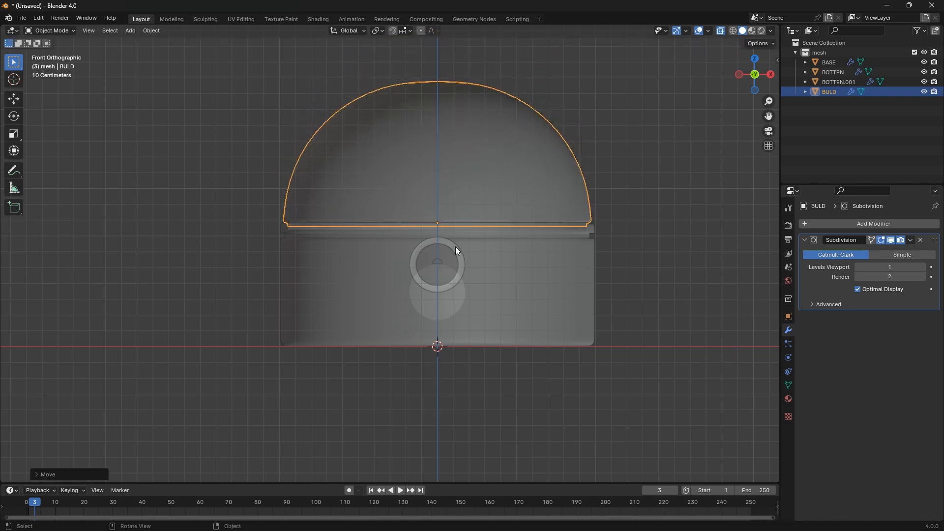
Turn off X-ray and lower both button parts along Z by about 0.175 m to line up with the base's round hole
click(455, 246)
click(721, 29)
scroll(442, 293, up, 3)
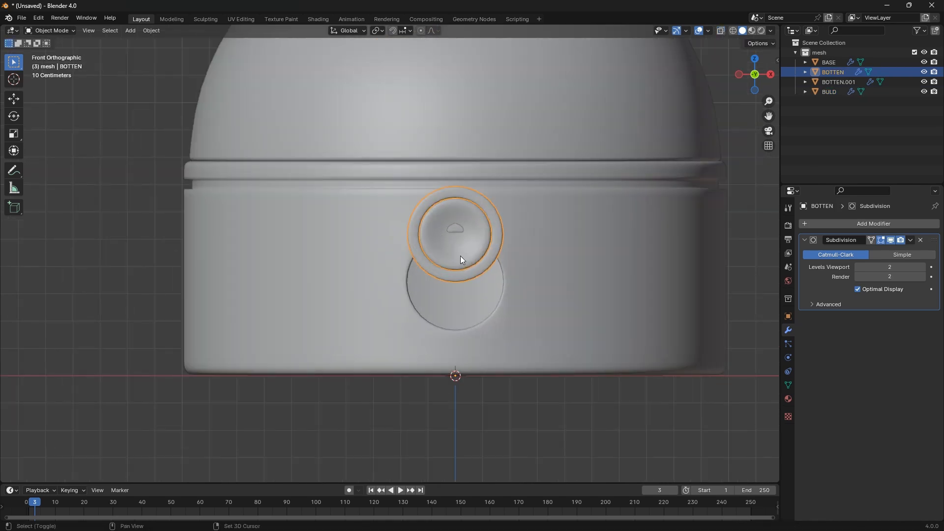
shift+click(460, 256)
key(g)
key(z)
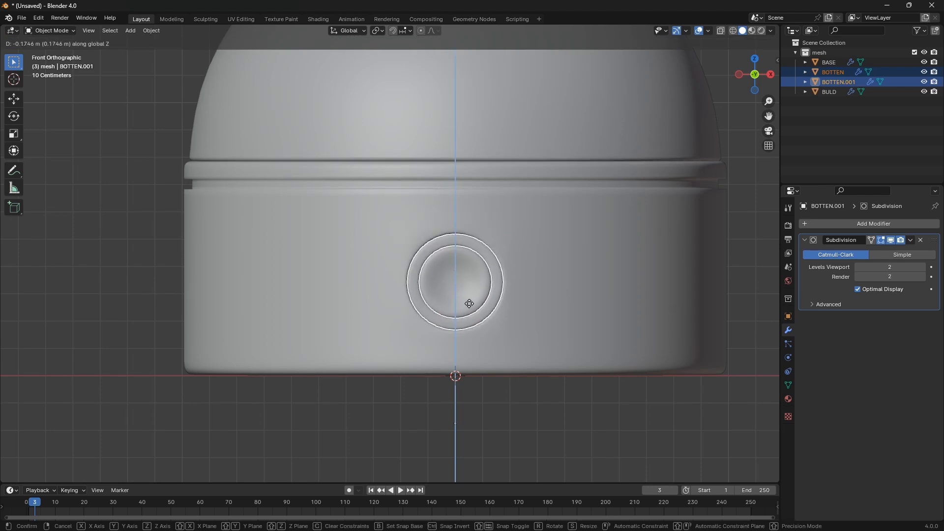
click(470, 304)
Move both button parts along Y out of the hole, to a spot in front of the base
middle_drag(415, 308, 450, 311)
scroll(457, 297, up, 3)
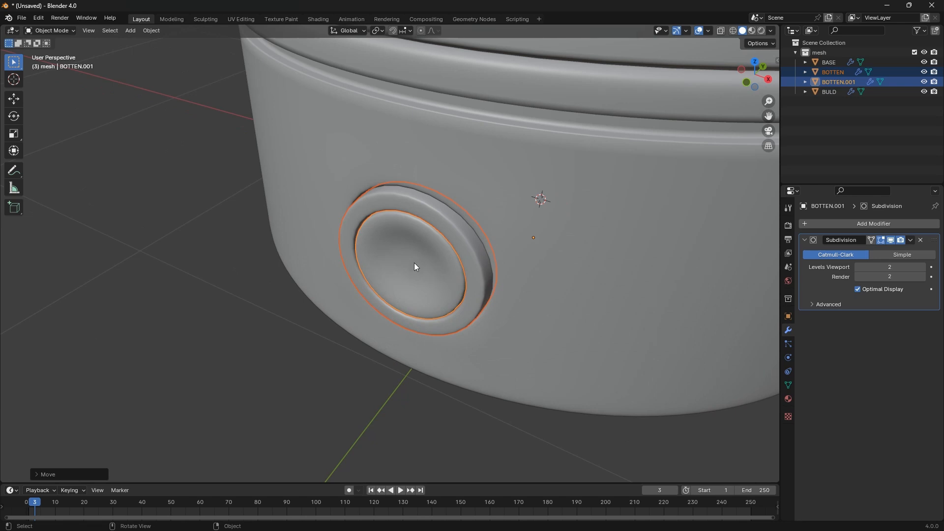
key(g)
key(y)
click(336, 318)
scroll(309, 270, down, 1)
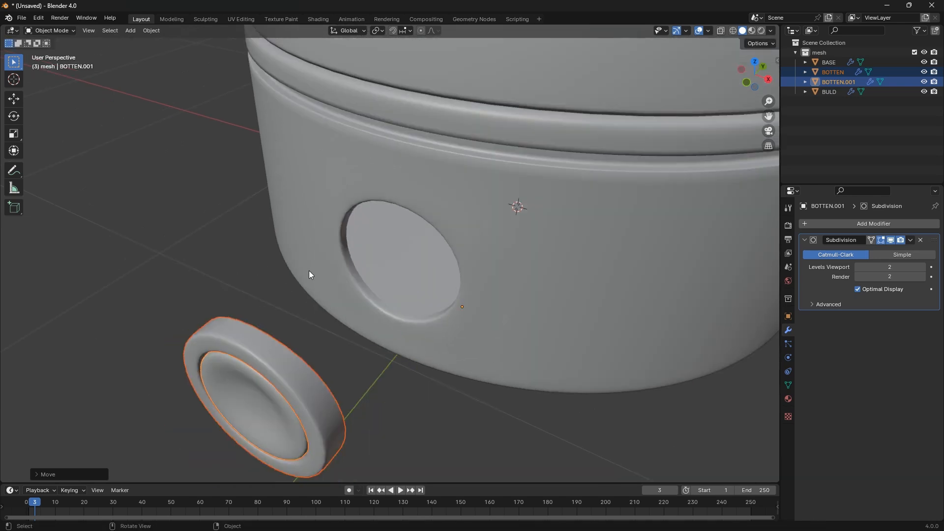
Set the origin of the button's outer ring and of its inner disc to their own geometry
click(235, 337)
click(162, 31)
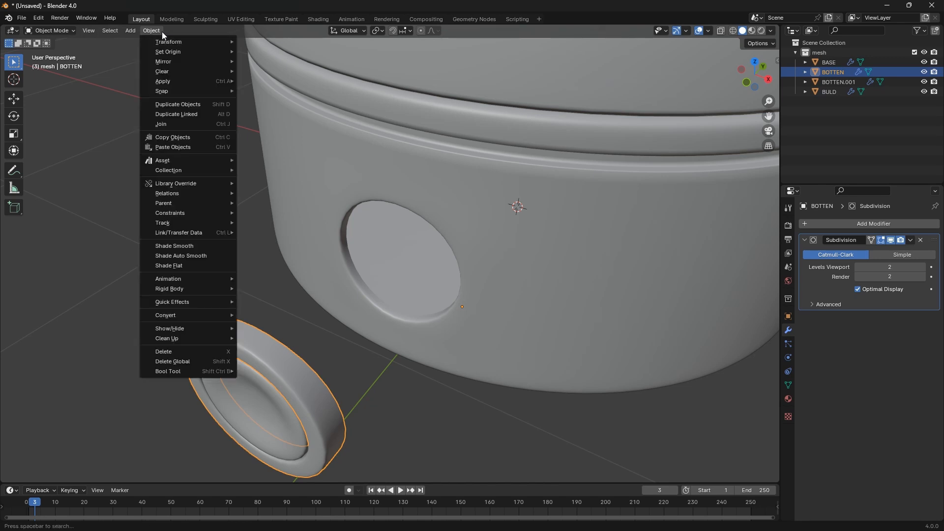
mouse_move(168, 55)
click(313, 62)
click(247, 388)
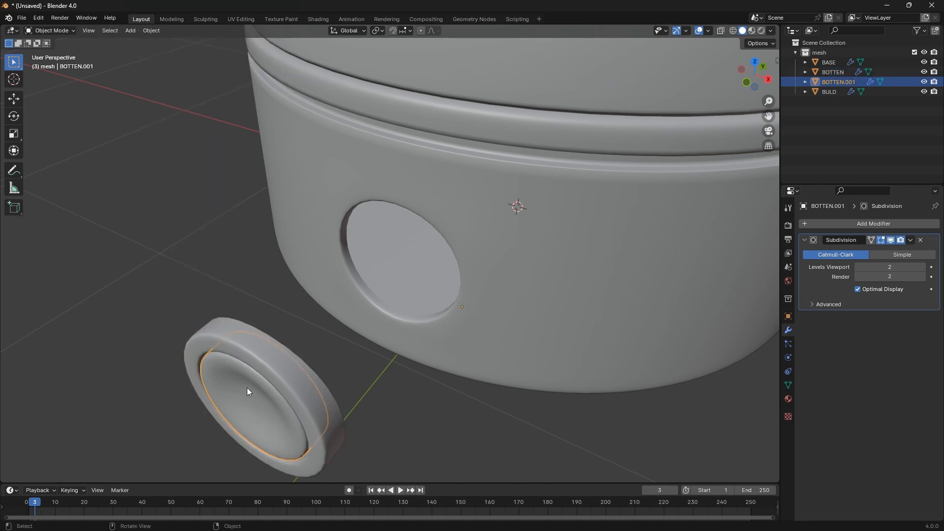
click(151, 30)
mouse_move(170, 51)
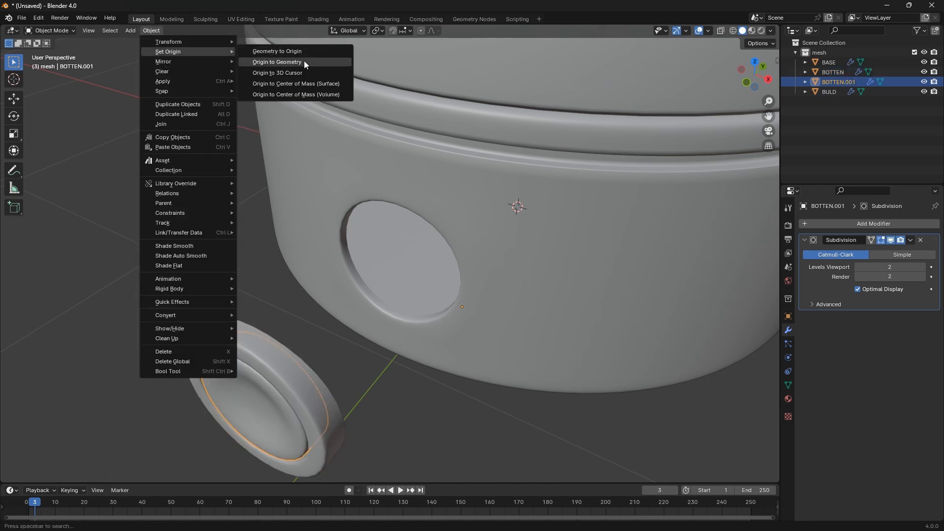
click(303, 62)
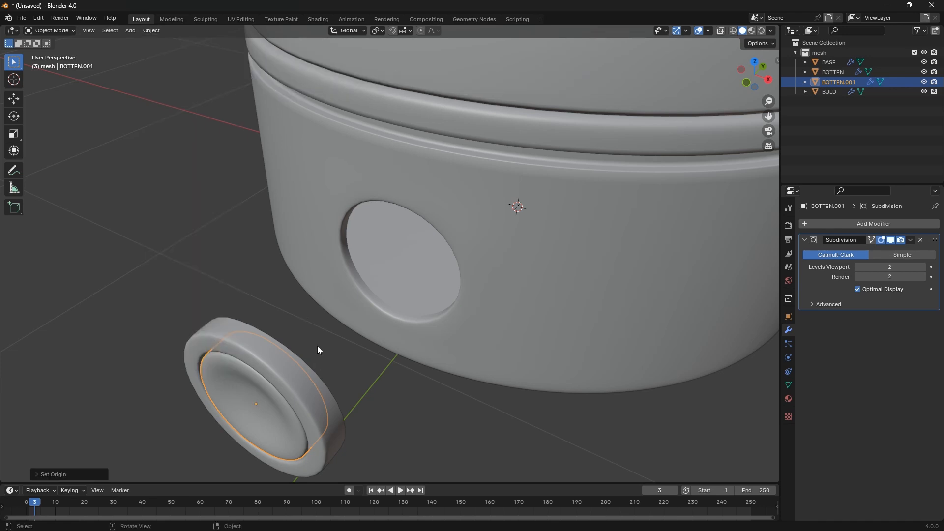
Select the inner edge loop of the base's button hole in Edit Mode and snap the 3D cursor to it
click(500, 267)
key(Tab)
click(411, 313)
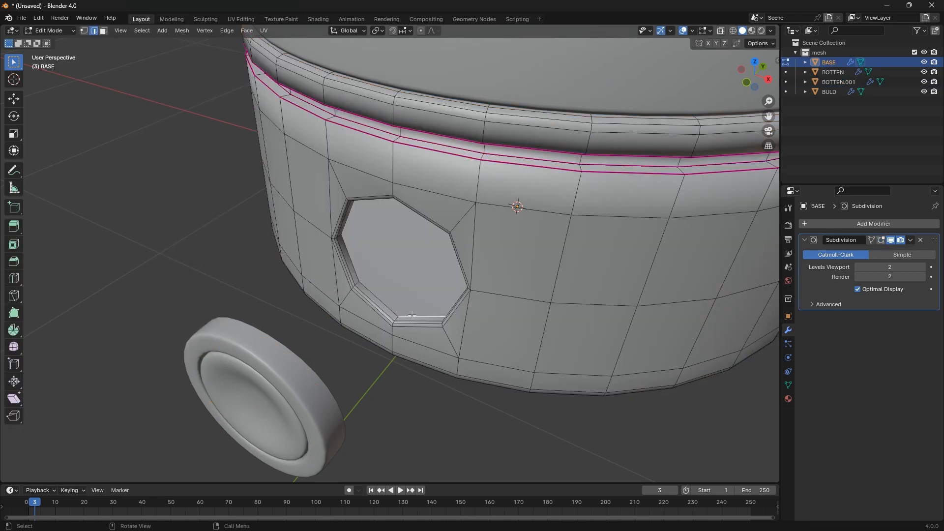
alt+click(412, 313)
key(shift+s)
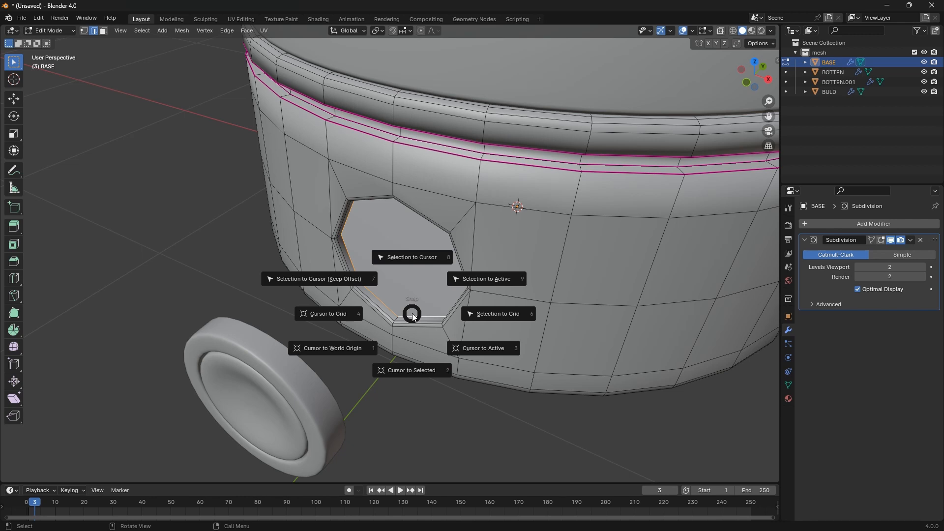
click(410, 370)
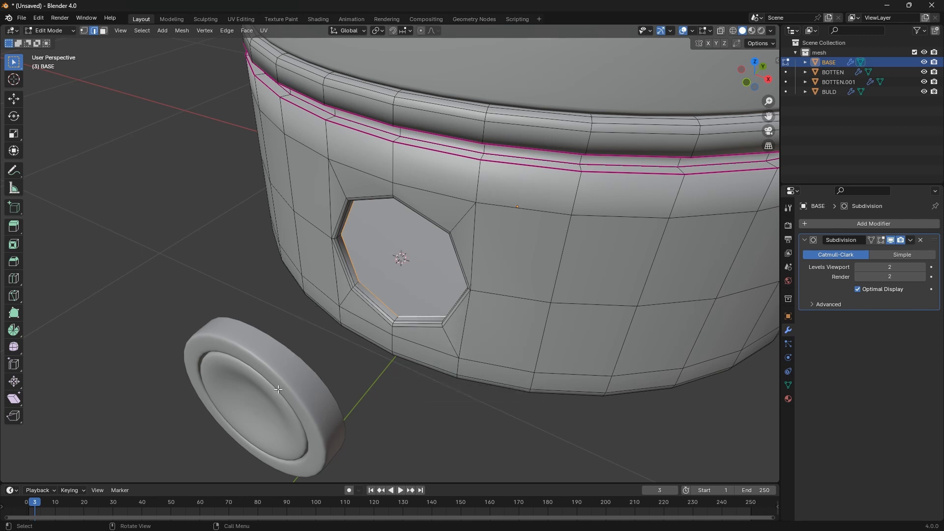
Snap the button's outer ring and its inner disc to the 3D cursor at the centre of the base's hole
key(Tab)
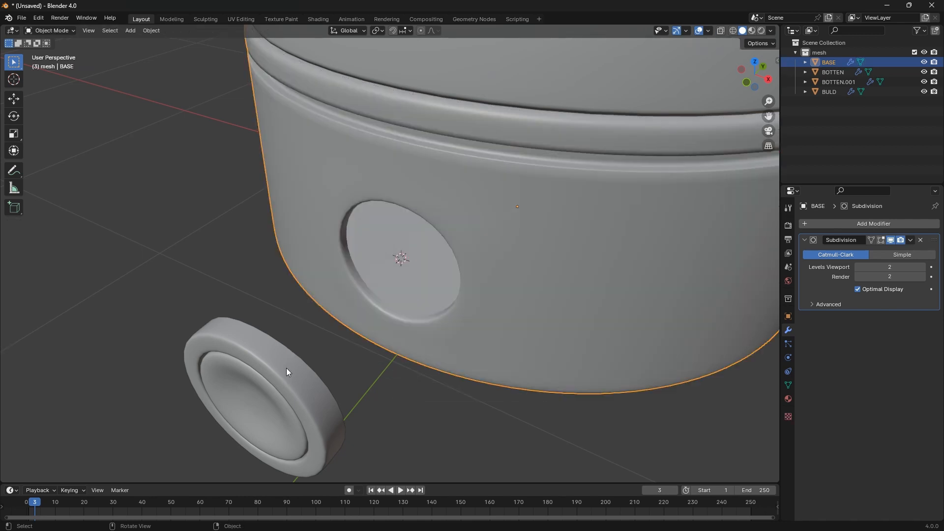
click(276, 362)
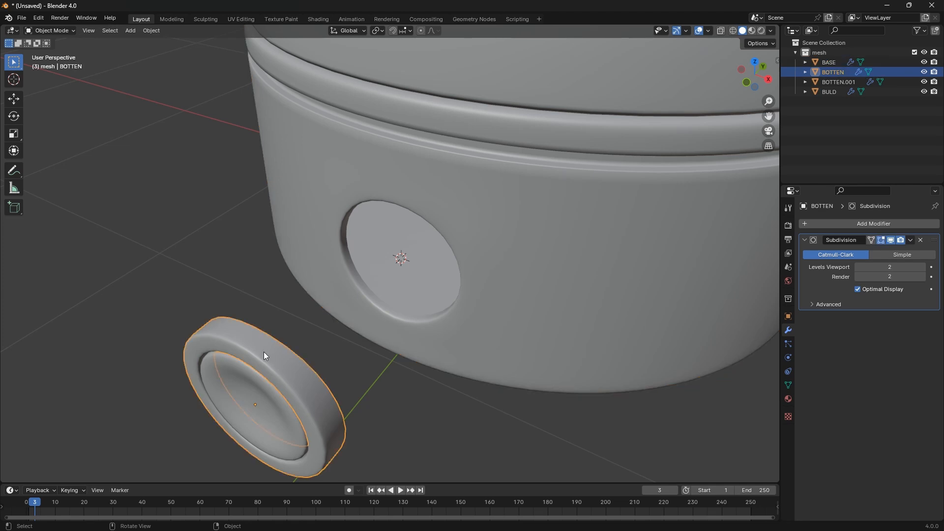
key(shift+s)
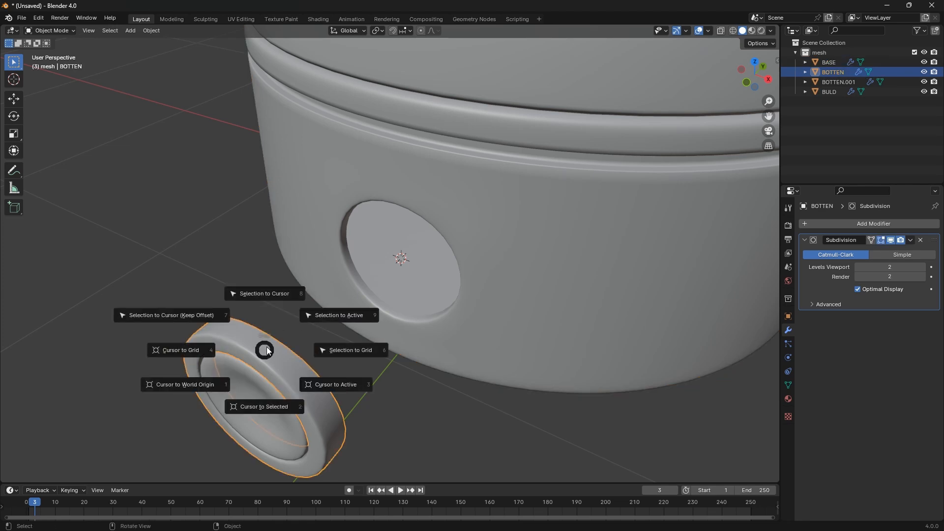
click(265, 310)
click(272, 386)
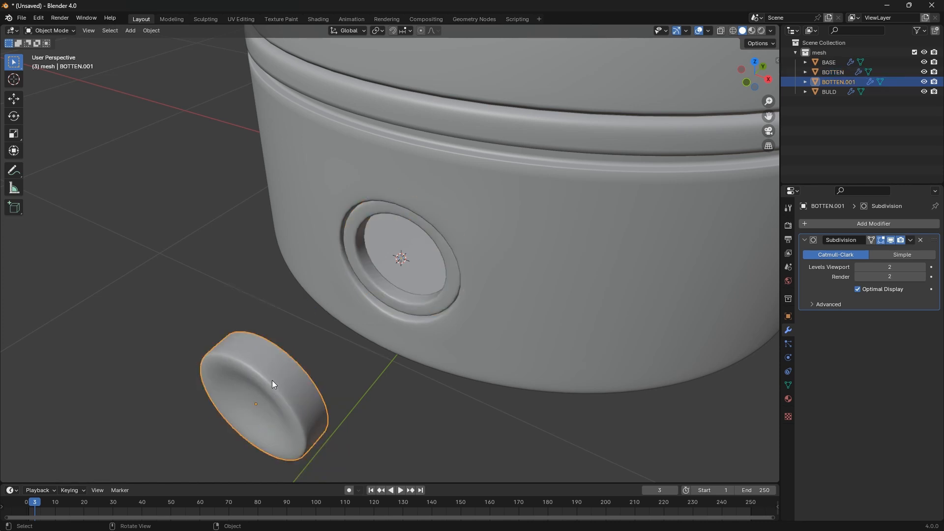
key(shift+s)
click(275, 329)
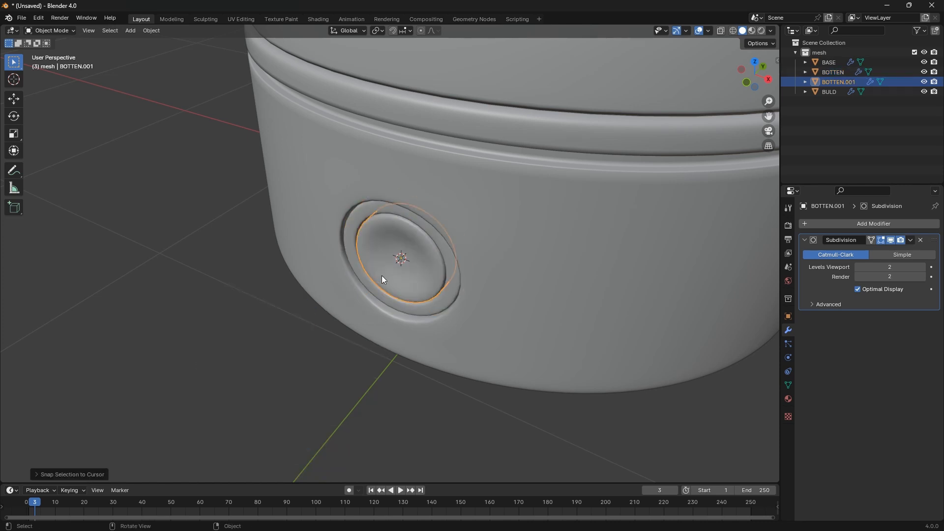
Move both button parts together about 0.043 m along negative Y so they protrude slightly from the base
middle_drag(382, 276, 426, 222)
scroll(411, 151, up, 4)
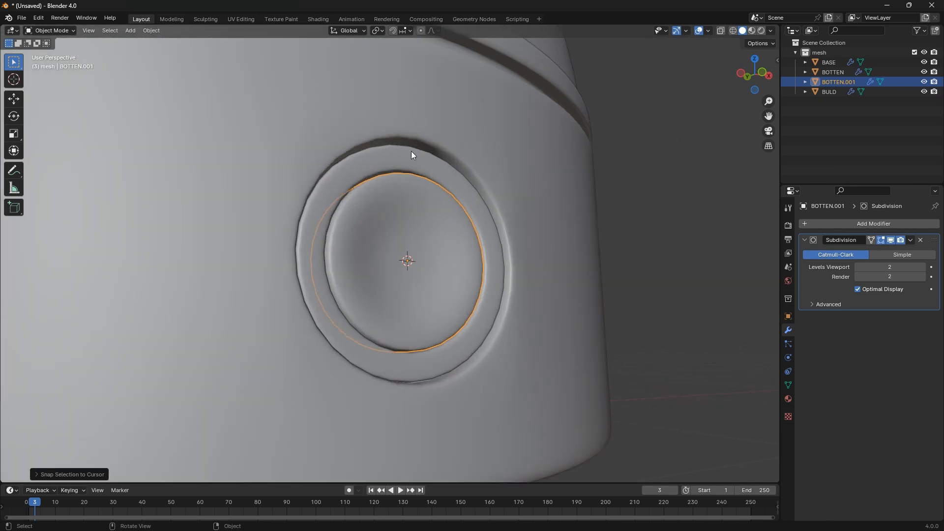
middle_drag(388, 171, 317, 157)
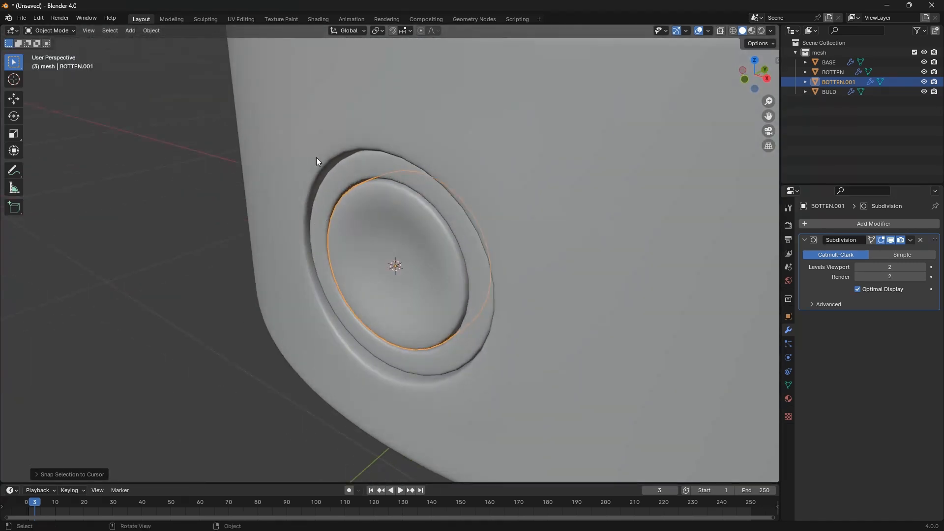
shift+click(358, 161)
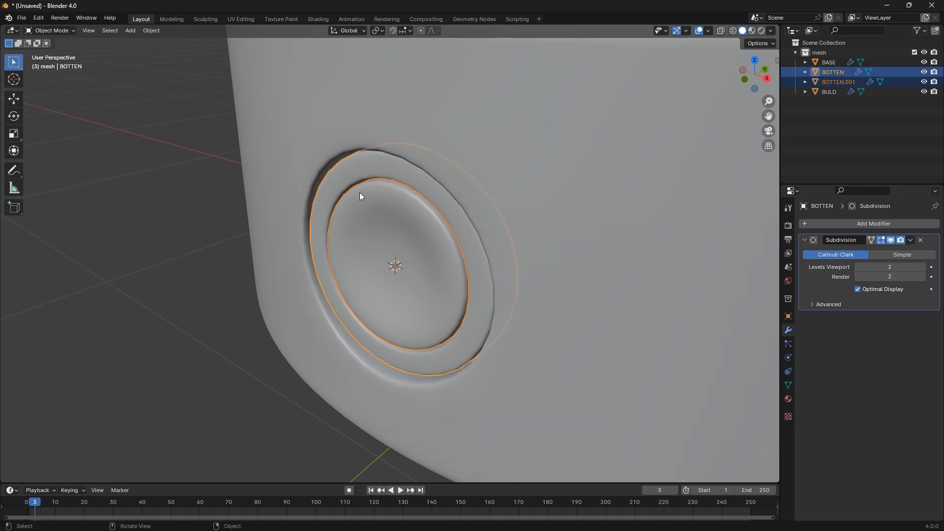
middle_drag(358, 193, 376, 255)
key(g)
key(y)
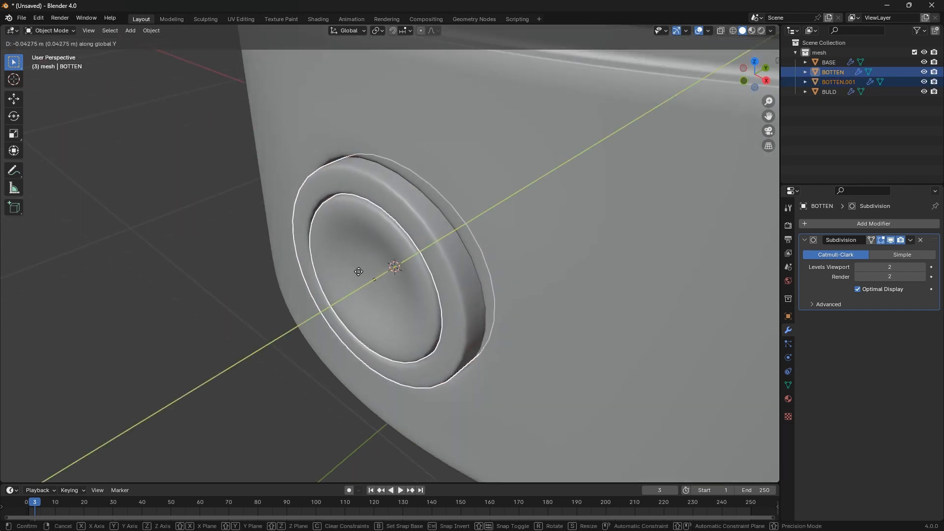
click(356, 274)
scroll(314, 273, down, 5)
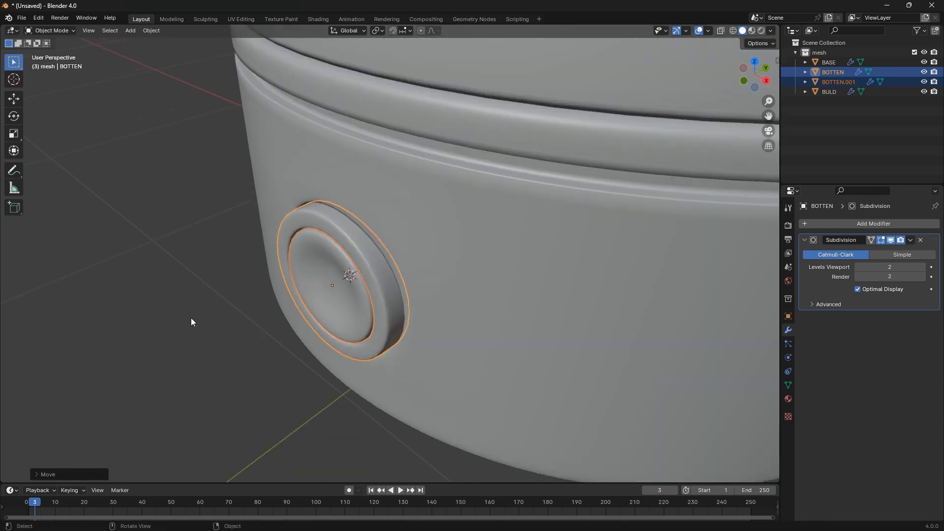
middle_drag(191, 317, 396, 283)
key(ctrl+o)
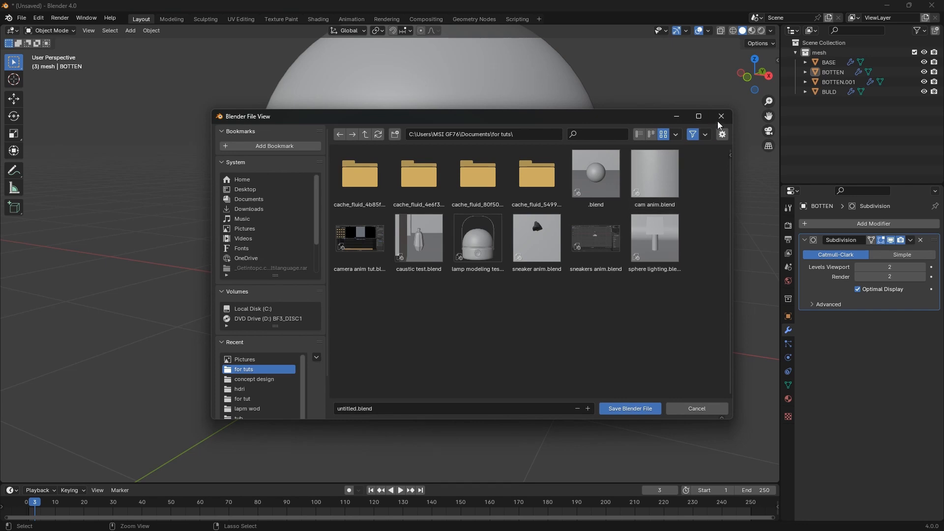
key(Escape)
middle_drag(520, 242, 558, 258)
scroll(421, 337, down, 3)
middle_drag(421, 337, 389, 326)
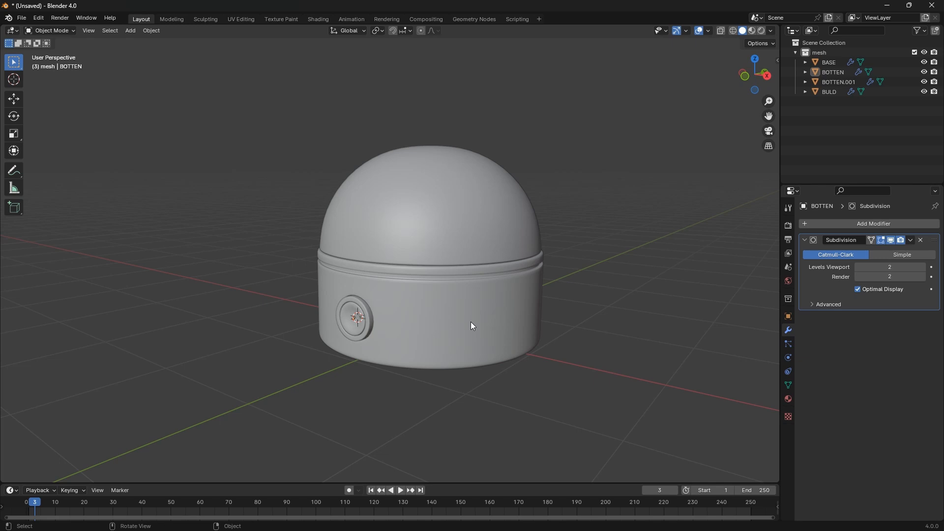
middle_drag(474, 325, 522, 331)
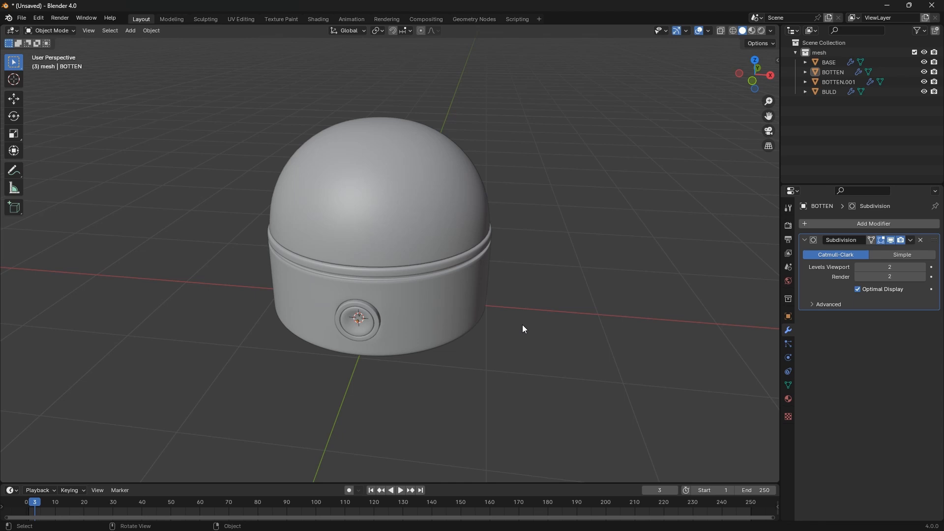
click(822, 51)
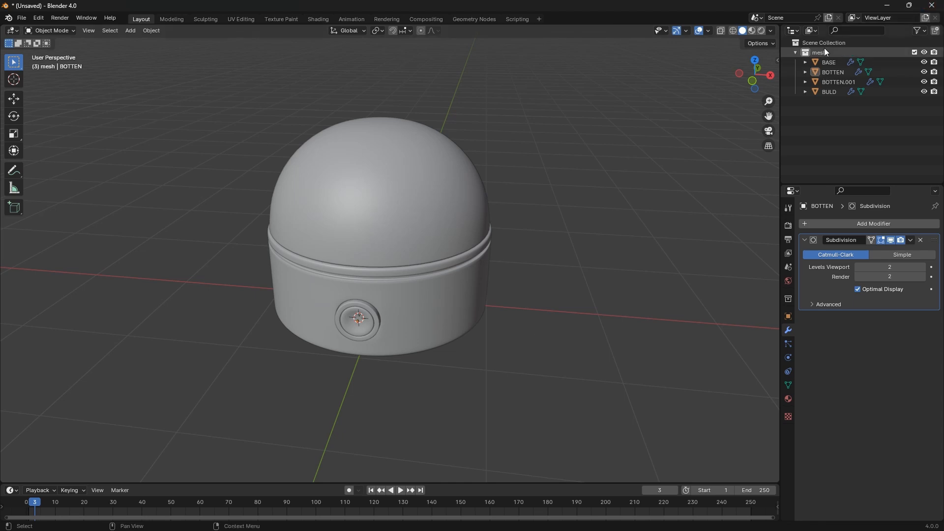
key(KP_1)
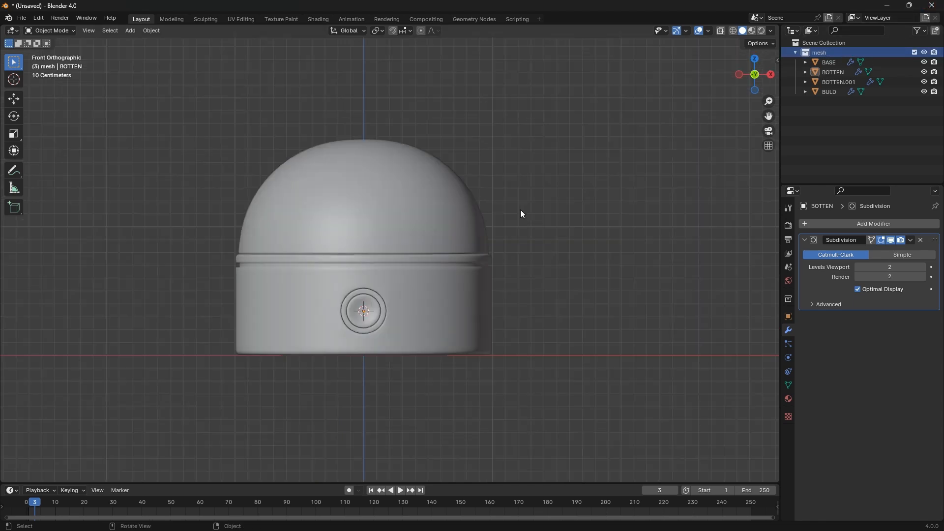
key(shift+a)
mouse_move(515, 209)
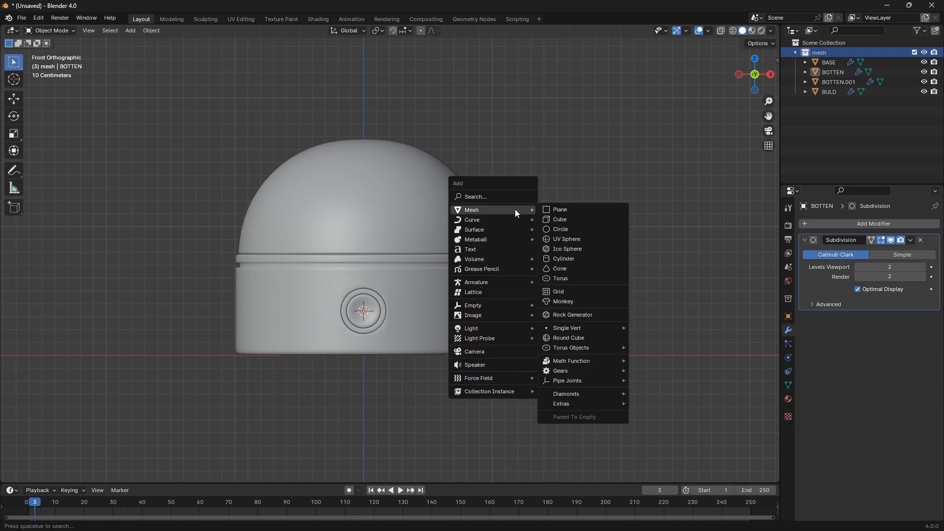
click(563, 211)
key(g)
key(z)
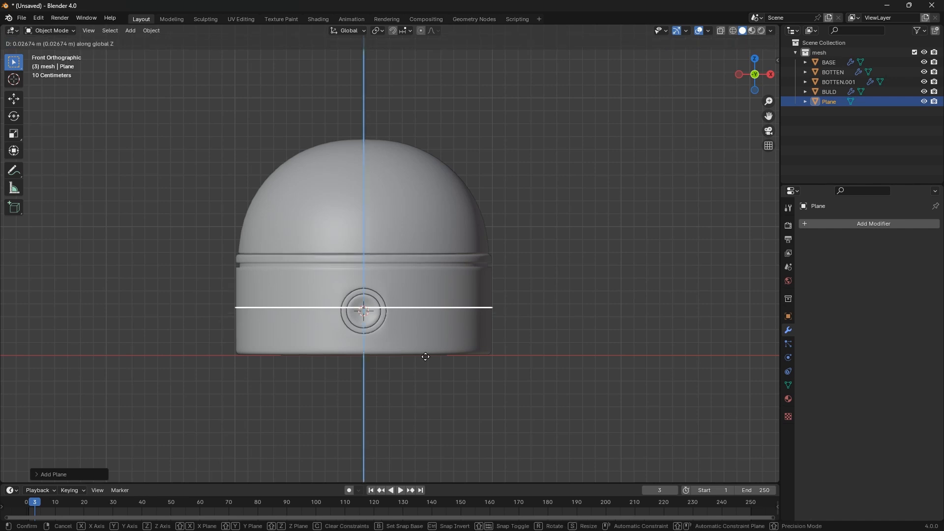
click(470, 196)
middle_drag(449, 312, 400, 373)
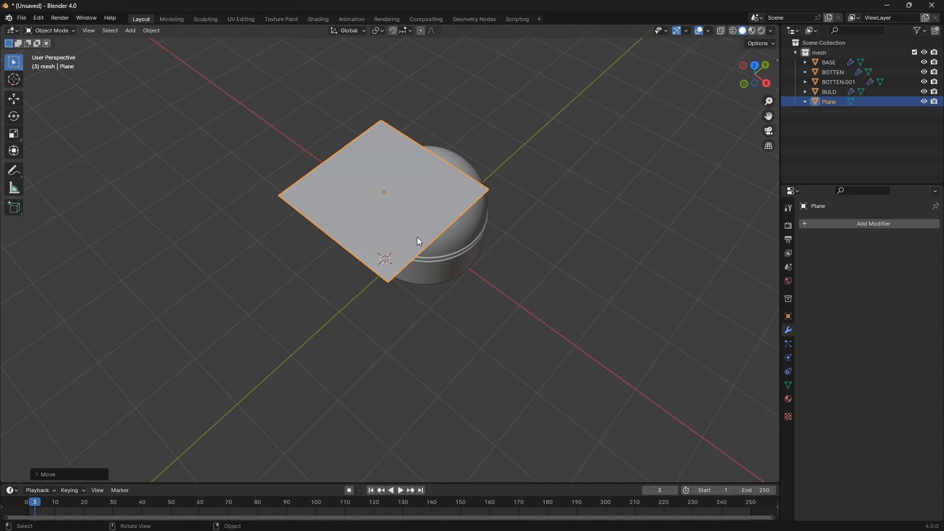
key(Delete)
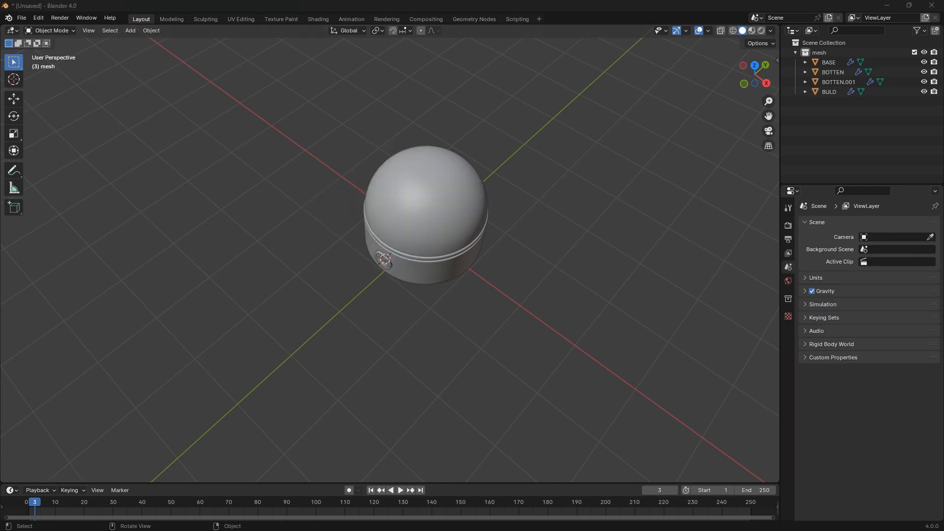
Reset the 3D cursor to the world origin
middle_drag(481, 292, 383, 330)
scroll(384, 331, up, 2)
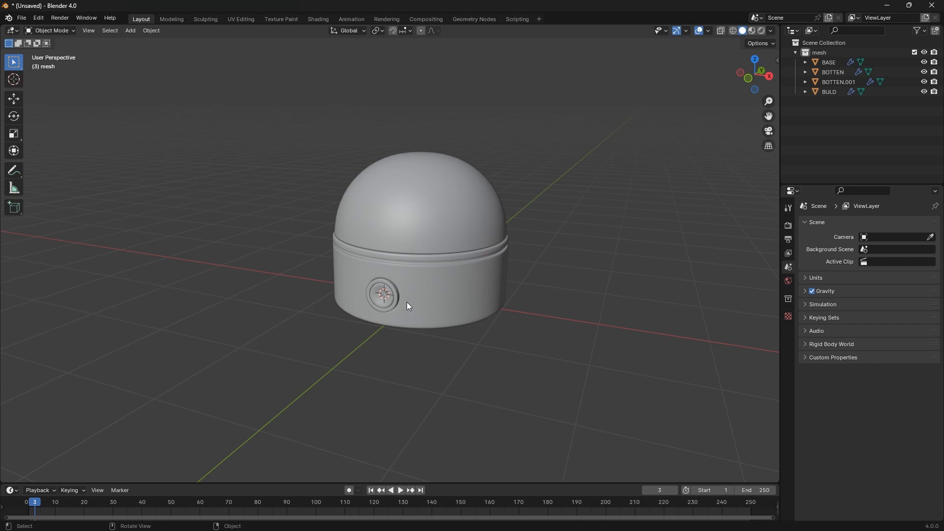
middle_drag(451, 304, 502, 269)
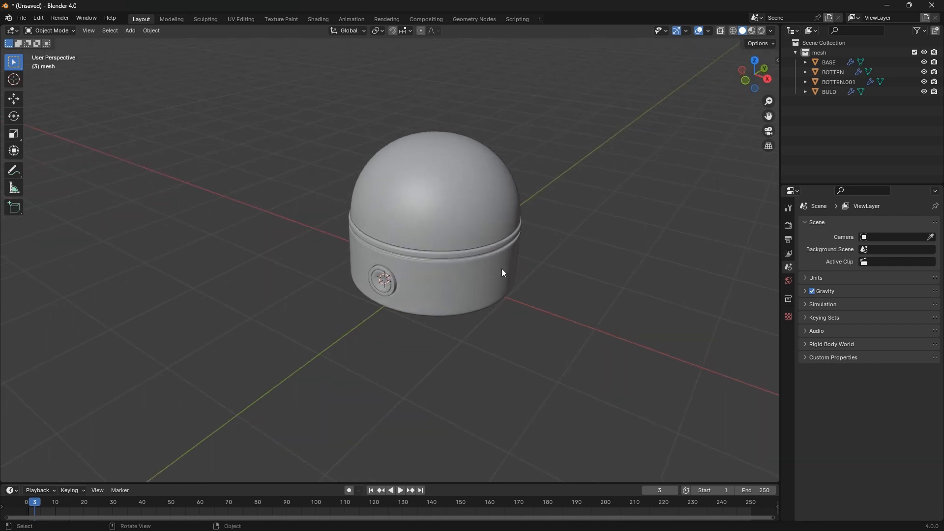
scroll(532, 269, up, 3)
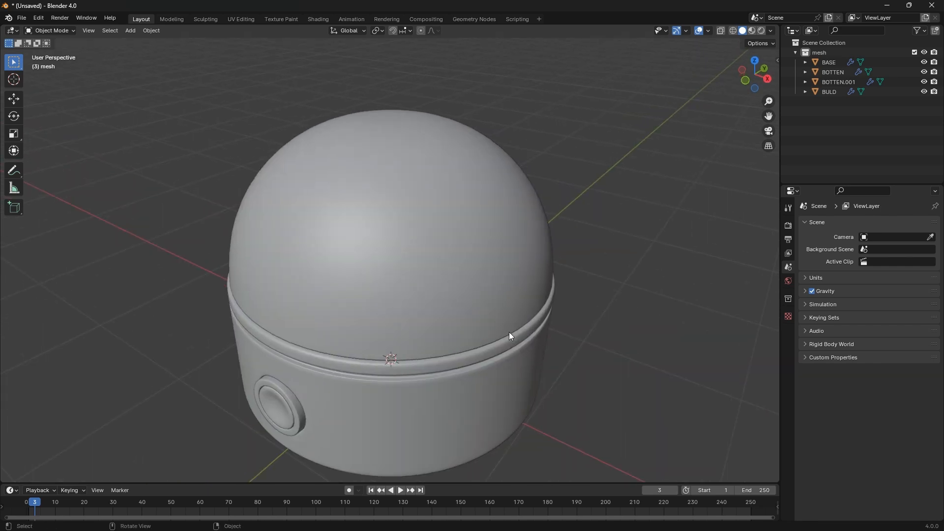
scroll(509, 331, up, 2)
scroll(489, 332, down, 3)
Add a plane at the world origin and raise it along Z to above the dome
key(shift+a)
mouse_move(522, 288)
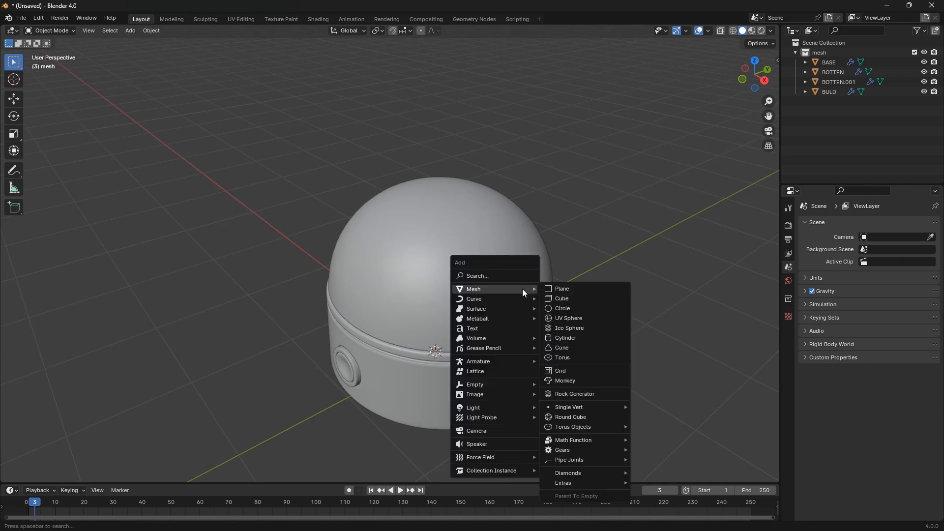
click(580, 288)
scroll(494, 345, down, 4)
key(g)
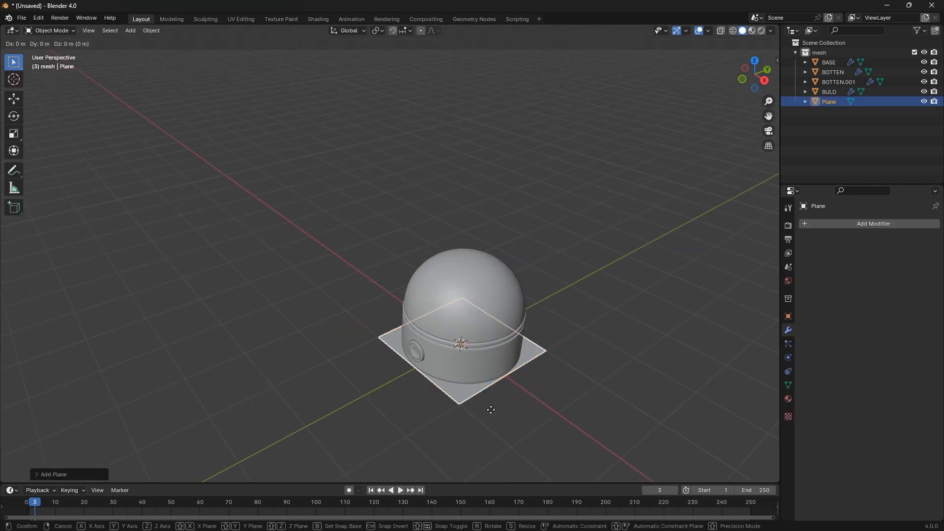
key(z)
click(494, 302)
Divide the plane in half in Edit Mode with one centred loop cut
key(Tab)
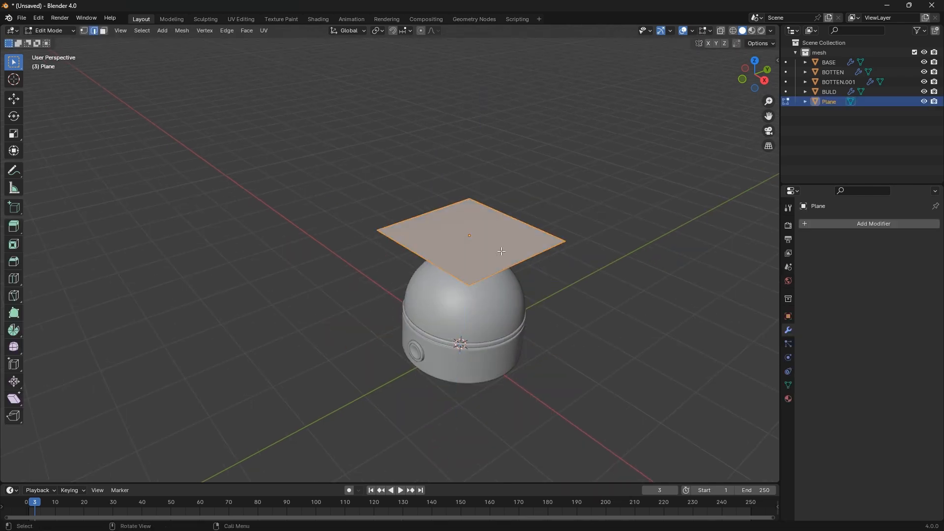
key(ctrl+r)
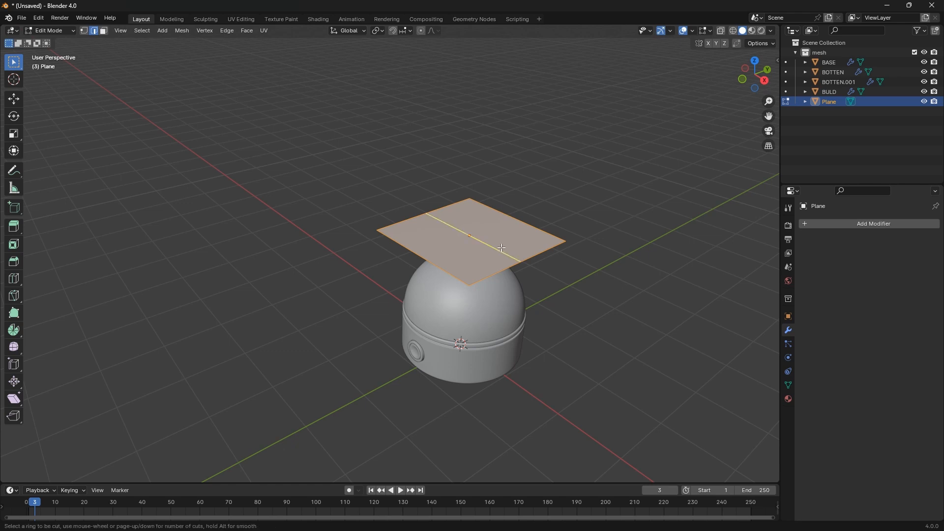
click(501, 247)
click(501, 247)
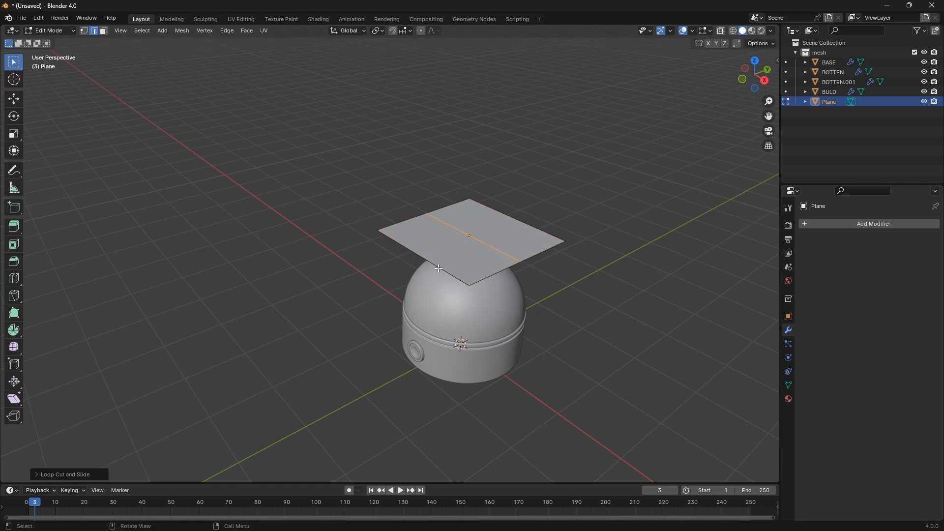
Delete the vertices of the plane's two outer edges parallel to the cut, keeping only the middle edge
click(438, 268)
shift+click(533, 224)
key(x)
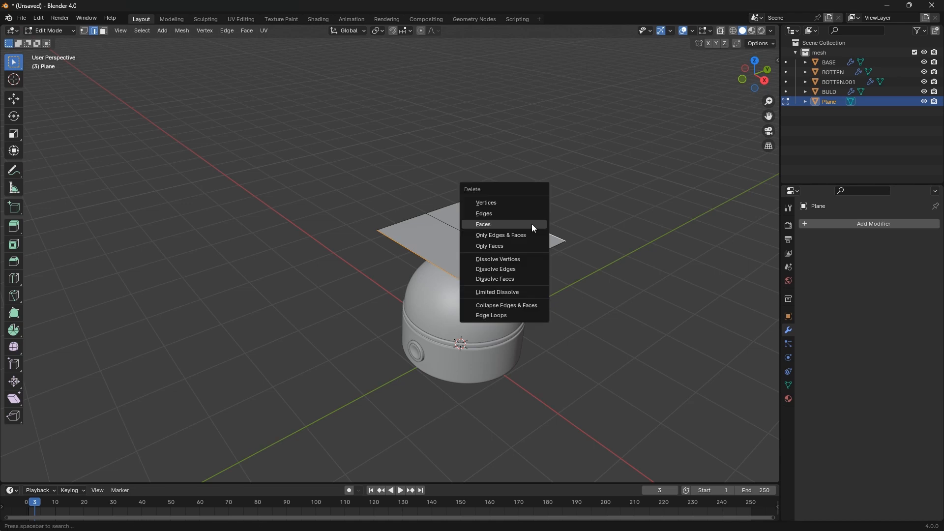
click(521, 200)
click(497, 246)
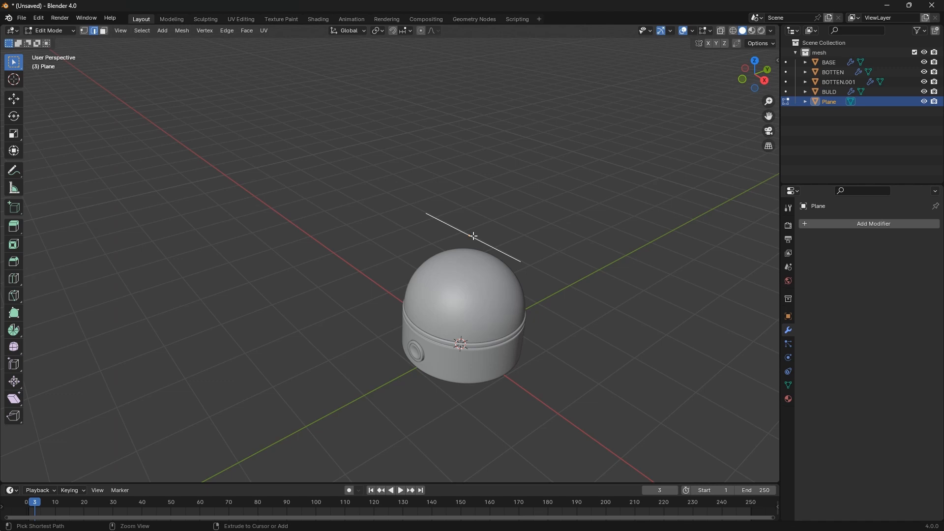
Split the remaining edge at its midpoint with a loop cut and delete the end vertex on its far side
key(ctrl+r)
click(473, 236)
scroll(474, 238, up, 3)
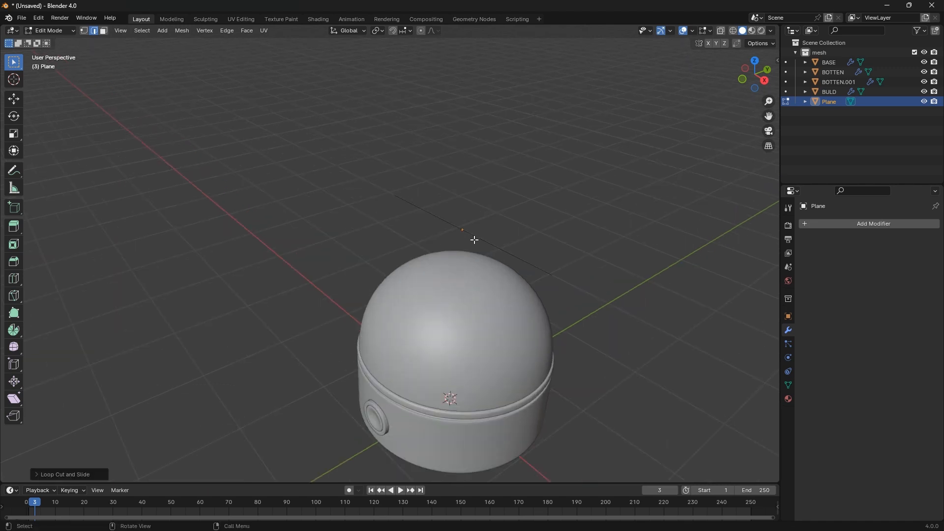
click(416, 210)
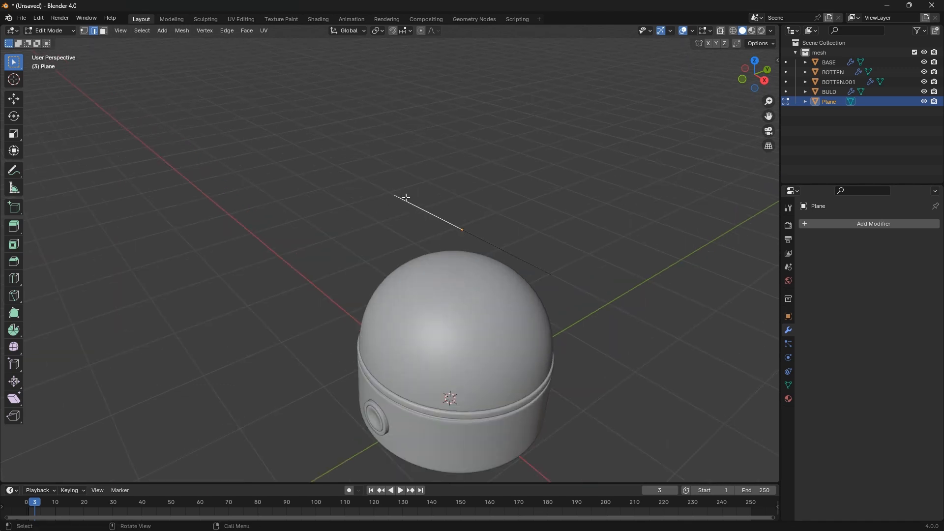
key(1)
click(395, 192)
key(x)
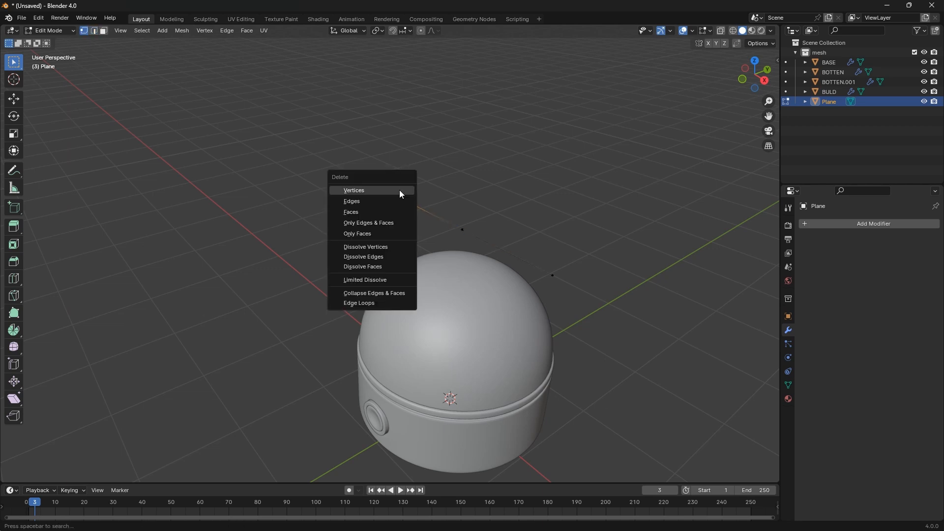
click(399, 190)
Add a Mirror modifier on the X axis to the half edge and return to Edit Mode
key(Tab)
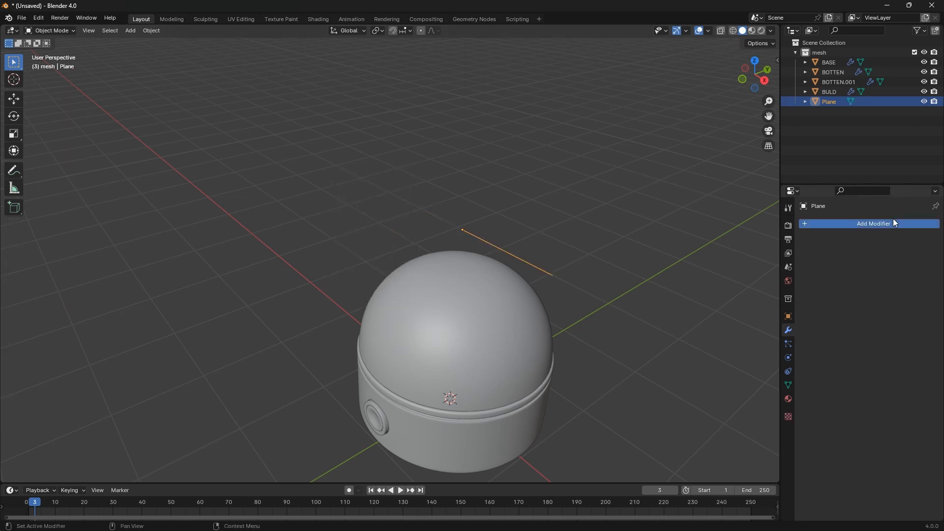
click(893, 218)
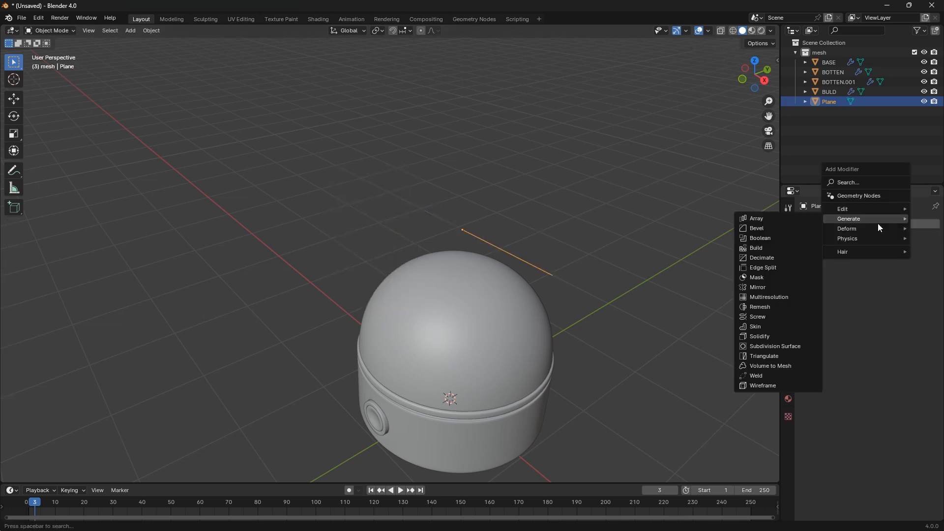
click(773, 288)
key(Tab)
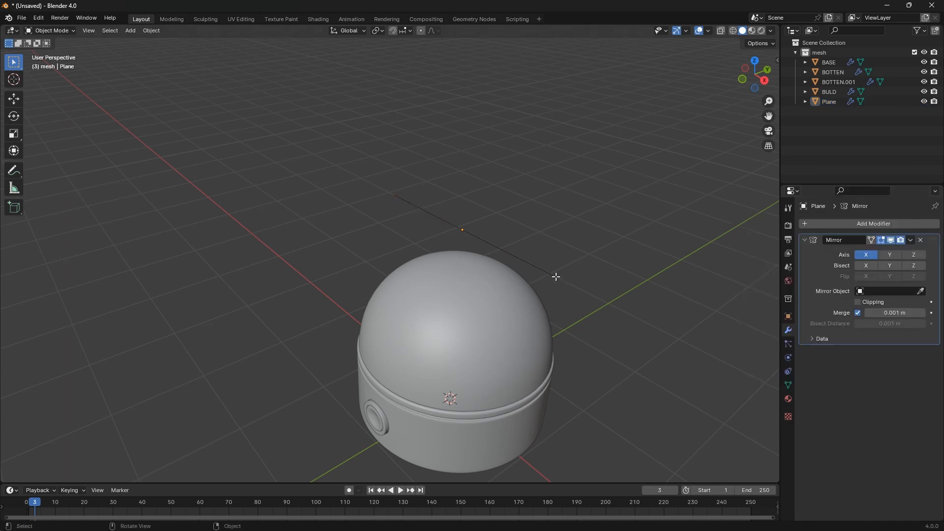
Extrude the outer end vertex of the half edge straight down about 1.6 m along Z, beside the dome
click(552, 275)
key(KP_1)
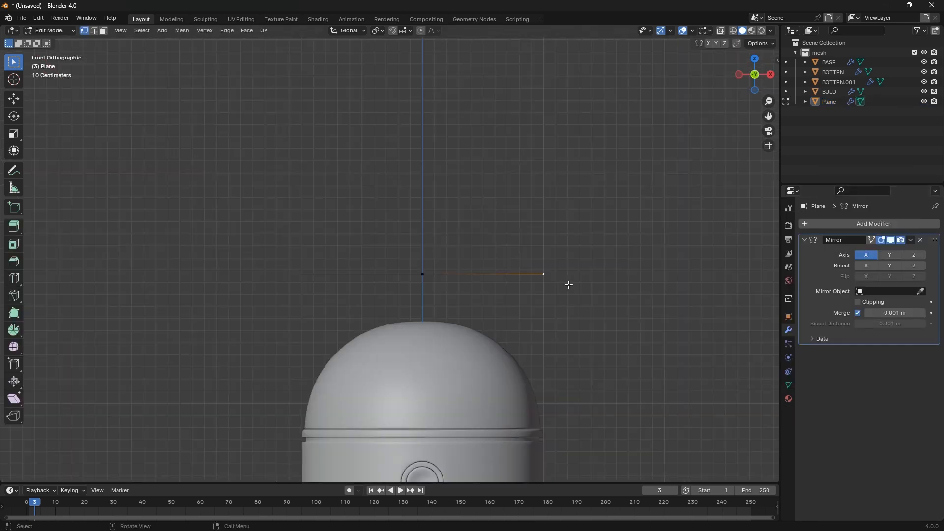
scroll(504, 239, down, 2)
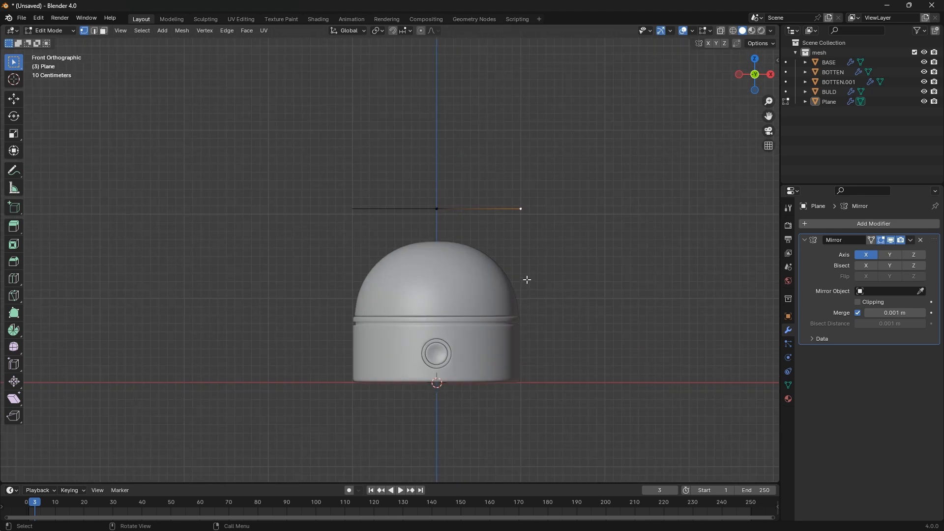
key(e)
key(z)
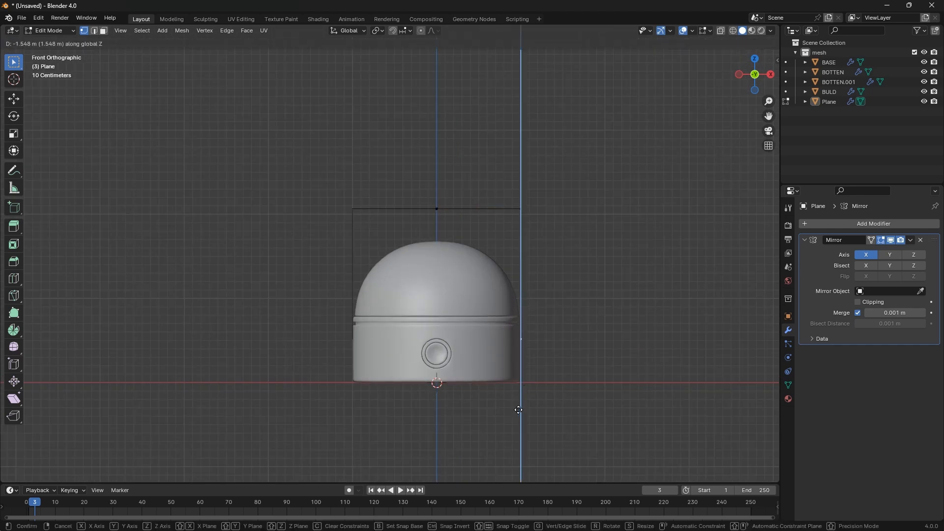
click(517, 414)
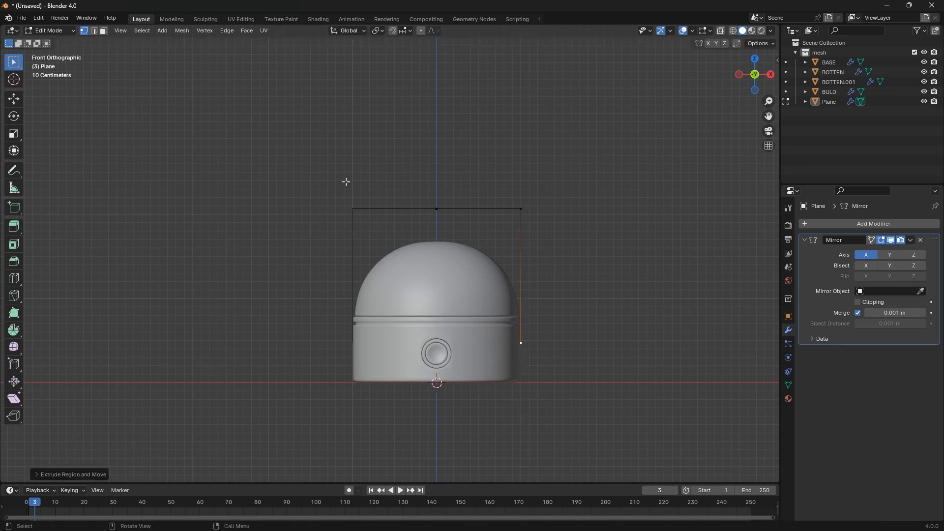
Raise the two vertices of the horizontal edge about 0.4 m along Z
drag(295, 132, 545, 255)
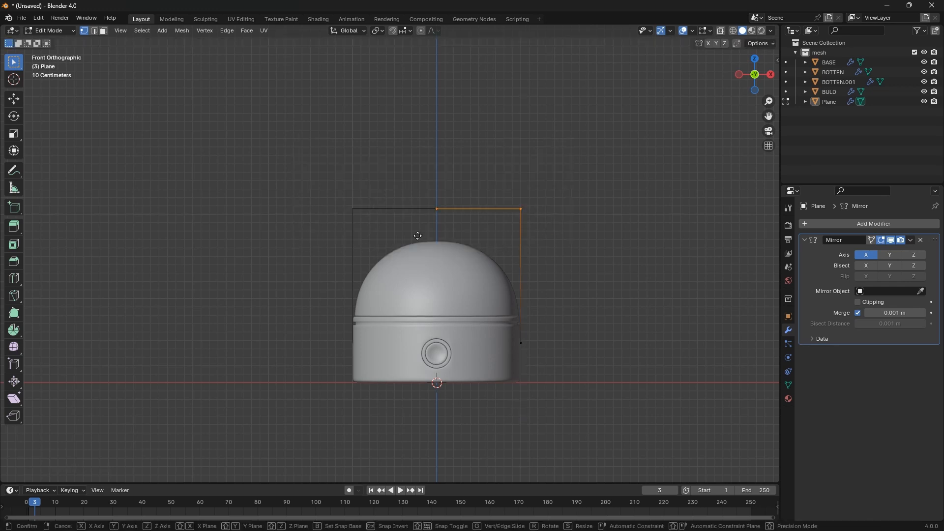
key(g)
key(z)
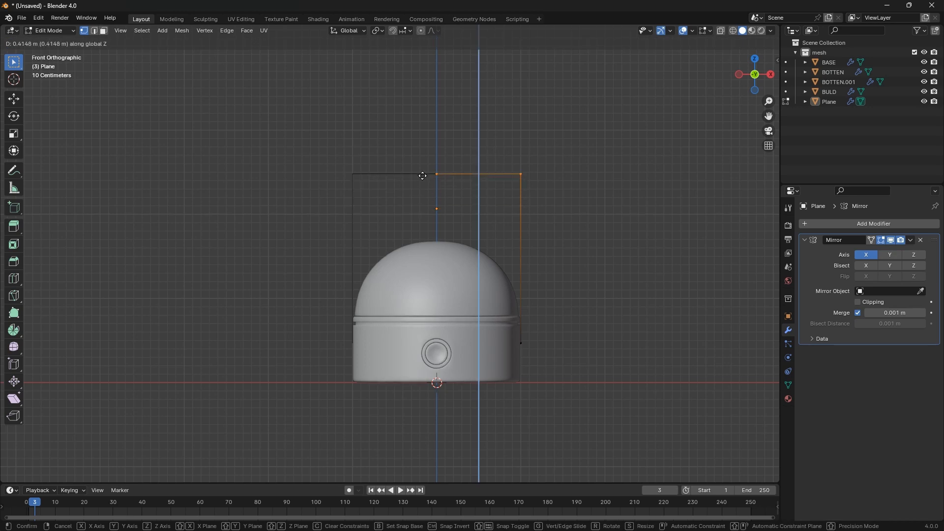
click(422, 177)
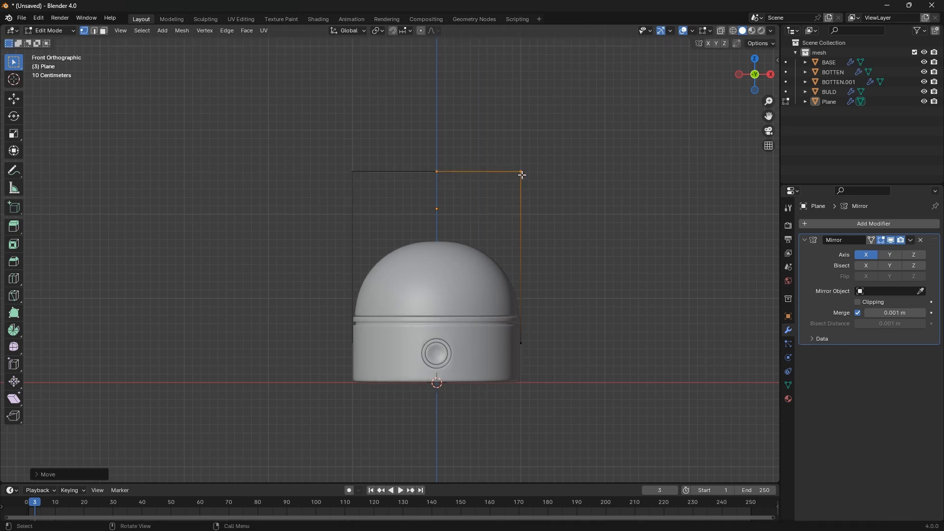
scroll(529, 180, up, 2)
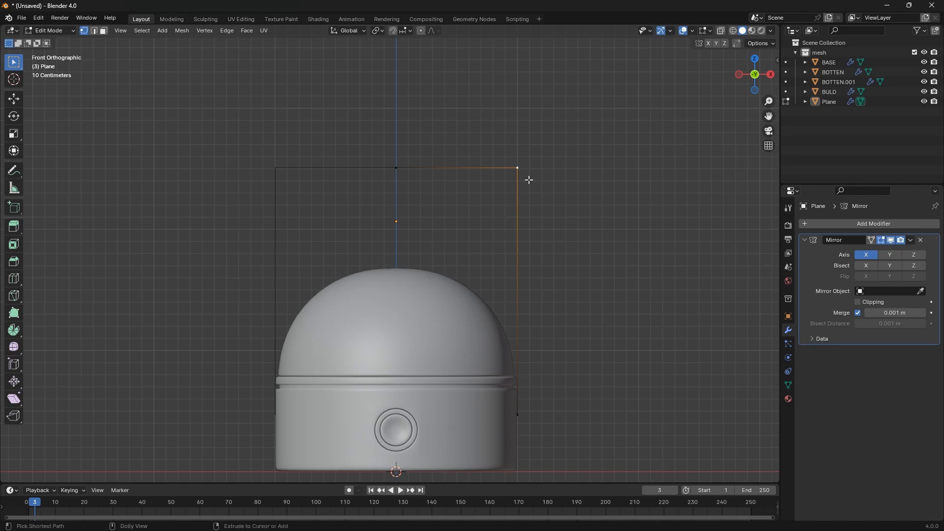
key(ctrl+shift+b)
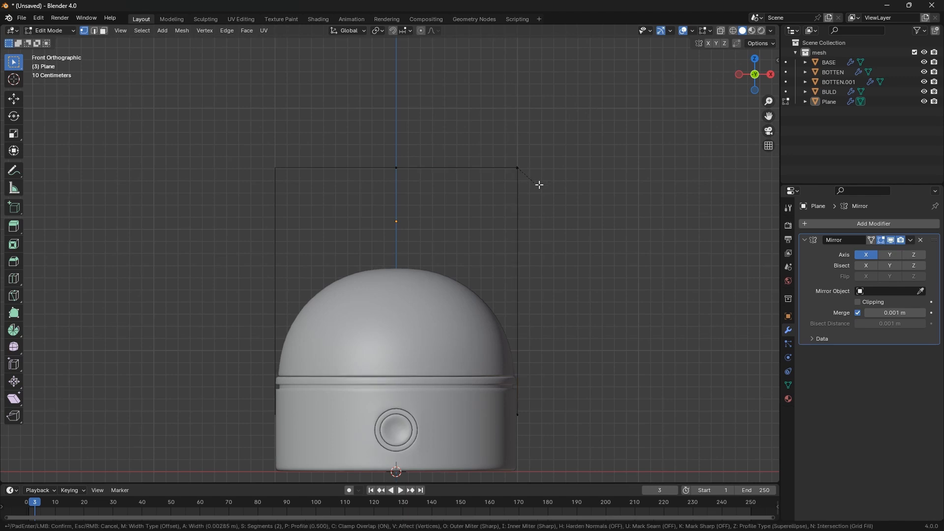
scroll(558, 196, up, 1)
scroll(564, 201, up, 1)
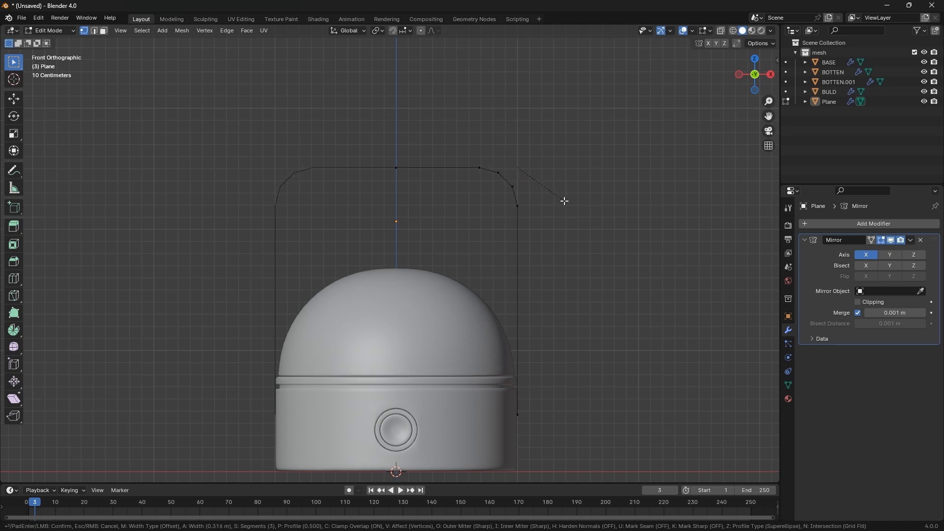
key(Escape)
Apply the scale of the Plane object in Object Mode and return to Edit Mode
key(Tab)
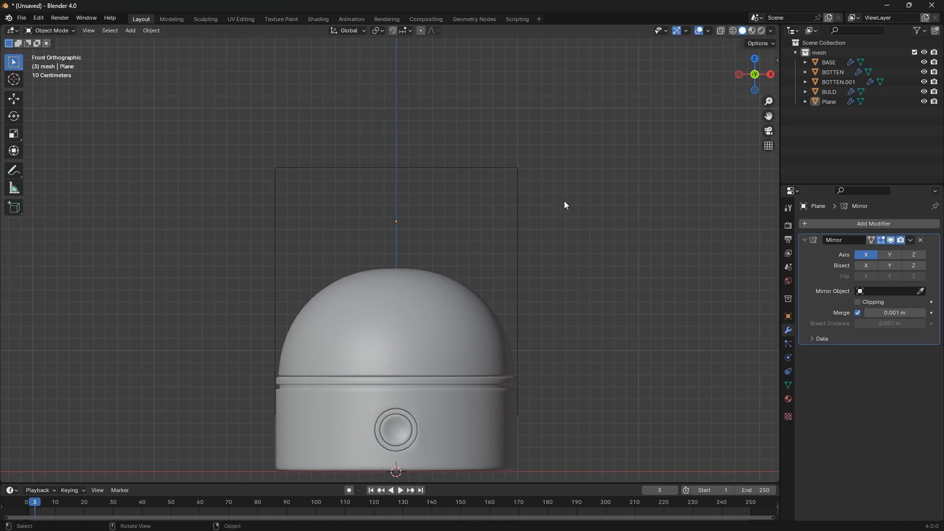
click(516, 200)
key(ctrl+a)
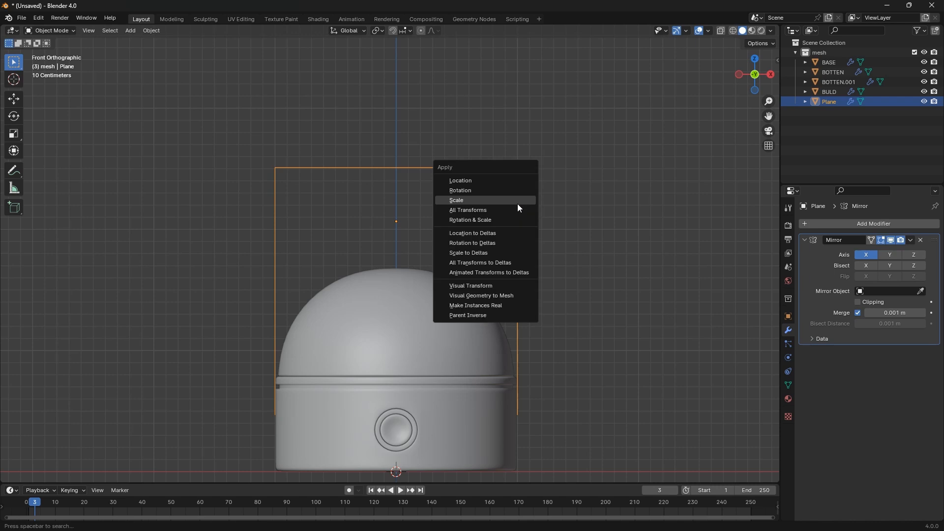
click(516, 200)
key(Tab)
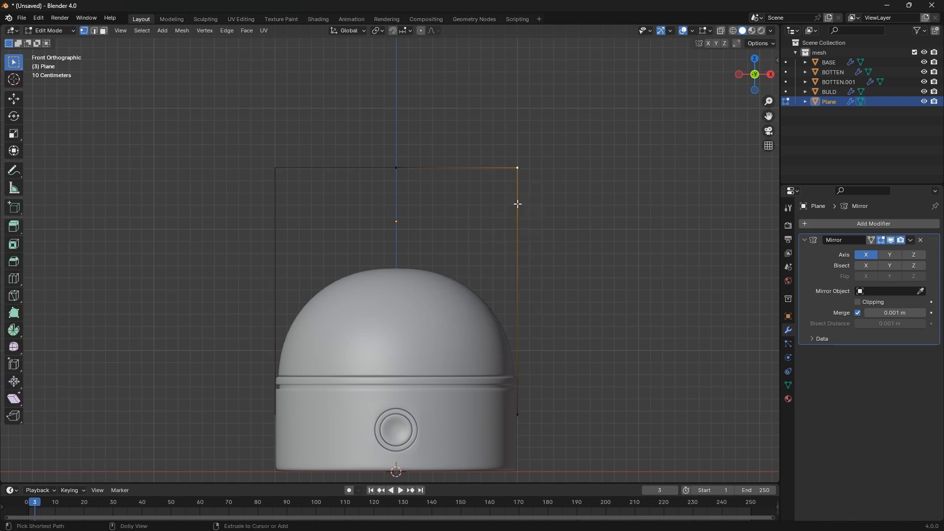
Round the outer corner vertex with a vertex bevel about 0.6 m wide and 4 segments
key(ctrl+shift+b)
scroll(538, 213, up, 1)
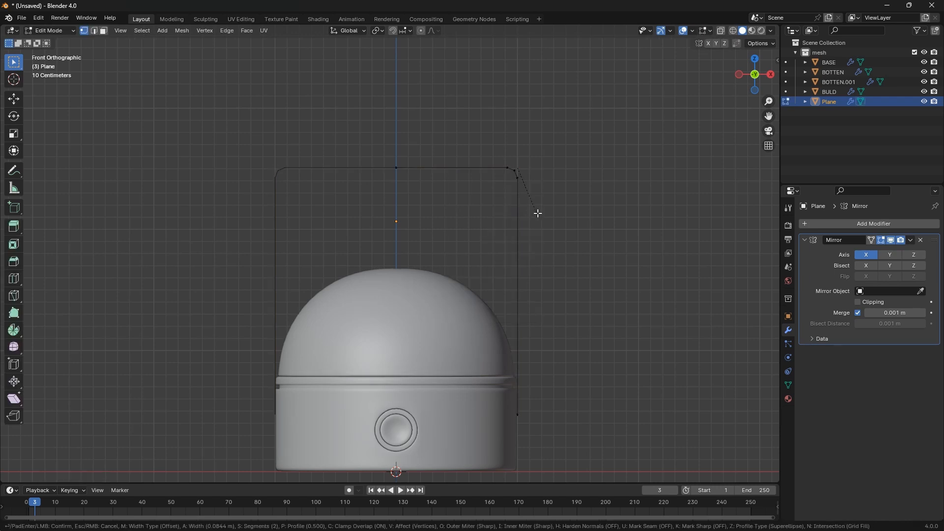
scroll(558, 238, up, 1)
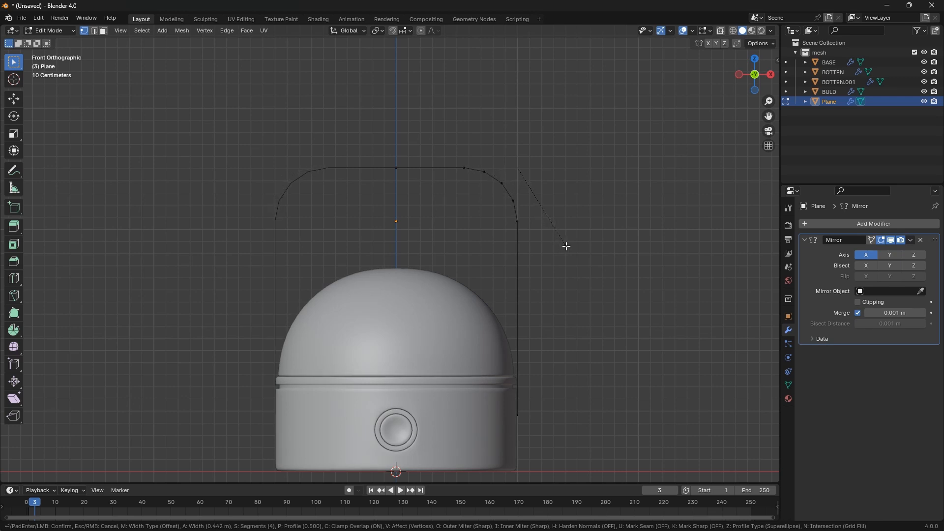
scroll(566, 246, up, 1)
scroll(566, 253, up, 1)
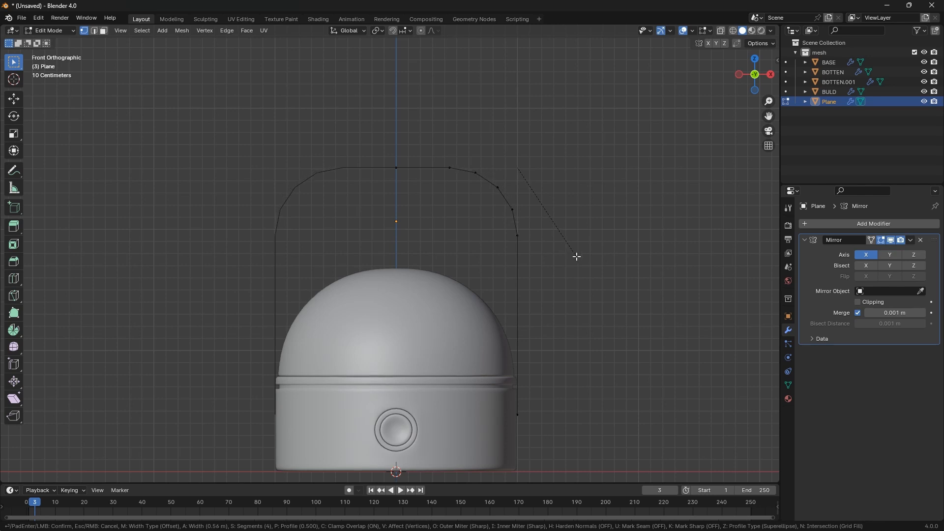
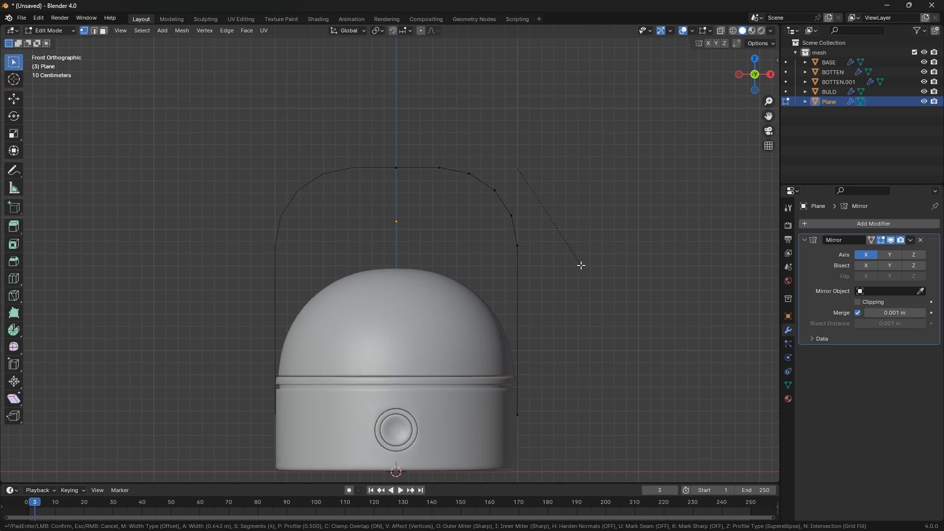
click(575, 263)
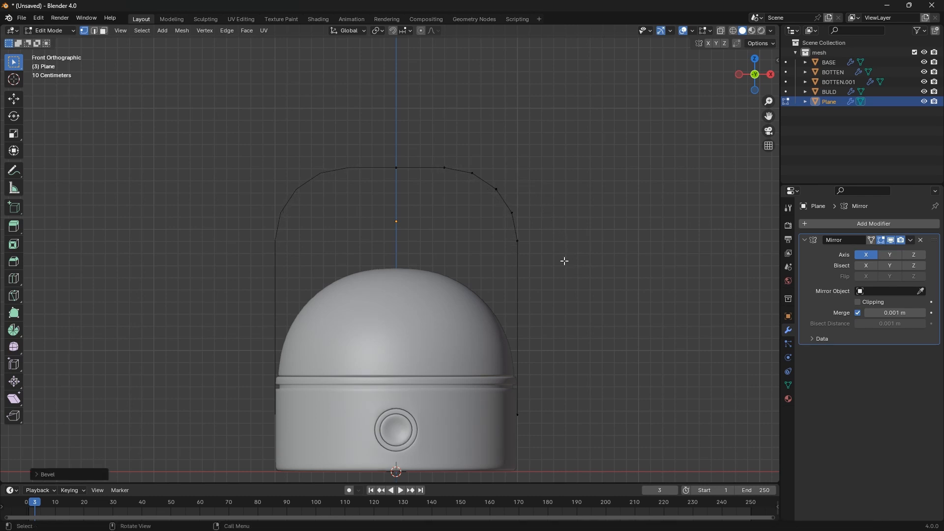
Extrude the whole arch profile about 0.17 m along negative Y and enable the Mirror modifier's Y axis
scroll(563, 261, down, 4)
middle_drag(476, 301, 436, 363)
key(Tab)
scroll(436, 361, up, 3)
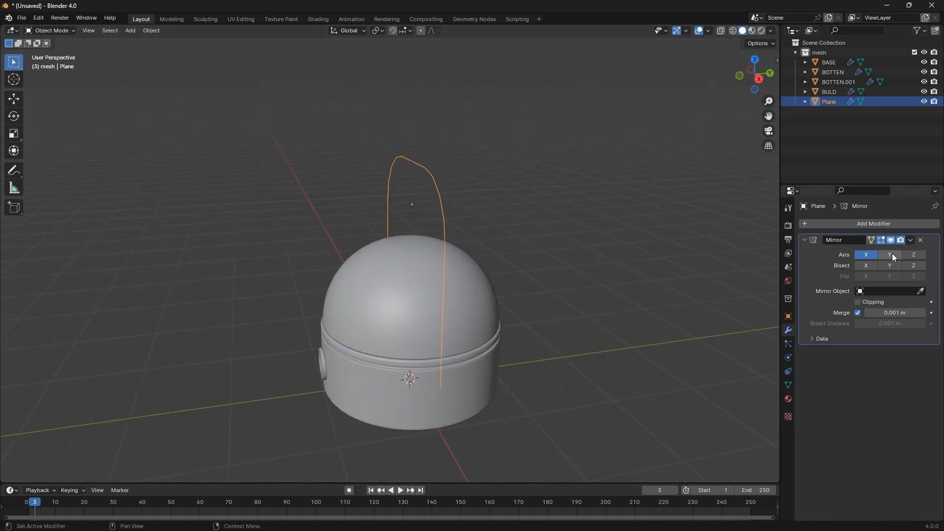
key(Tab)
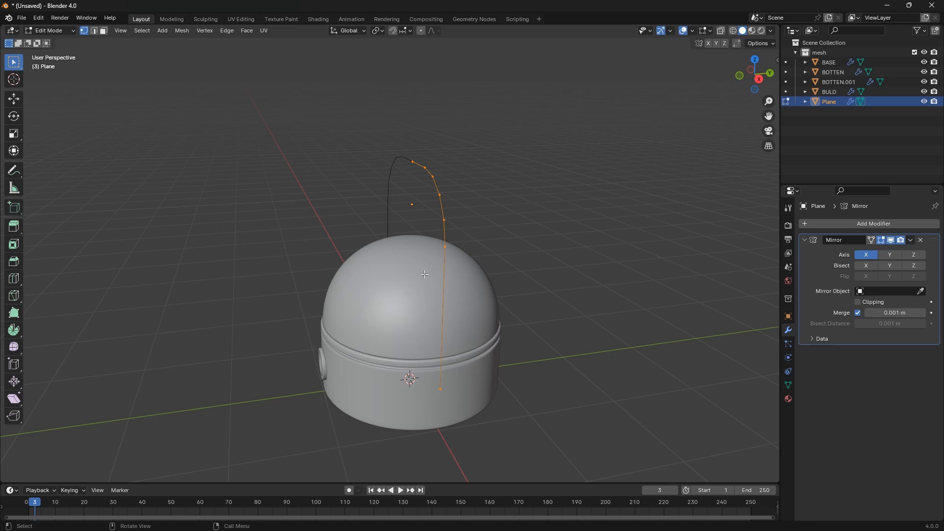
key(e)
key(y)
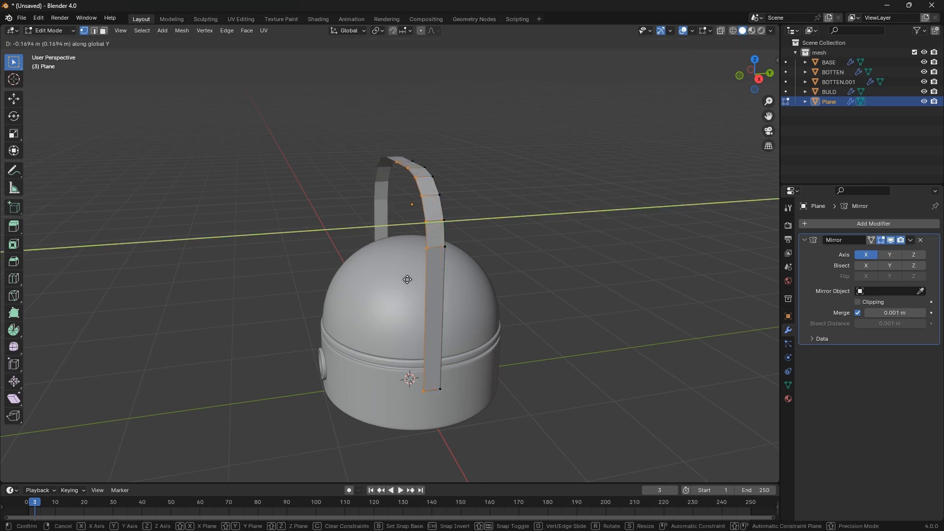
click(407, 280)
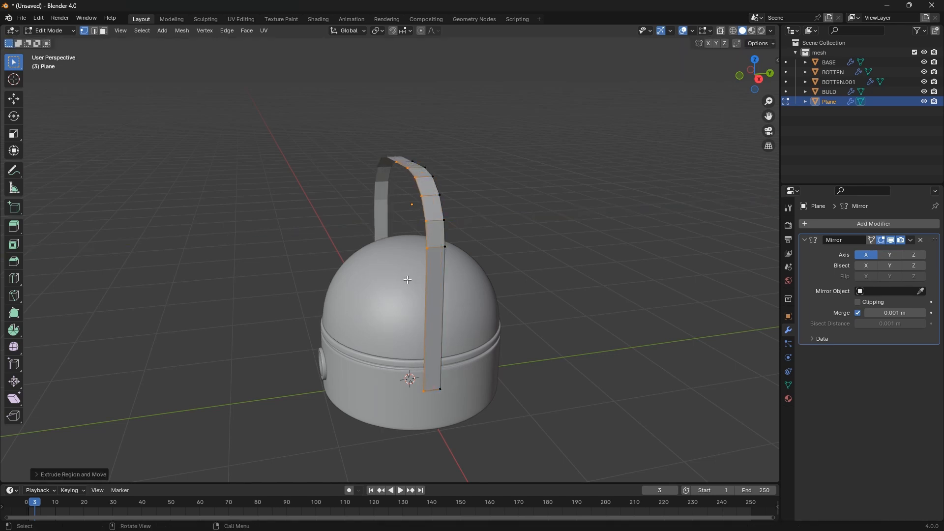
click(893, 258)
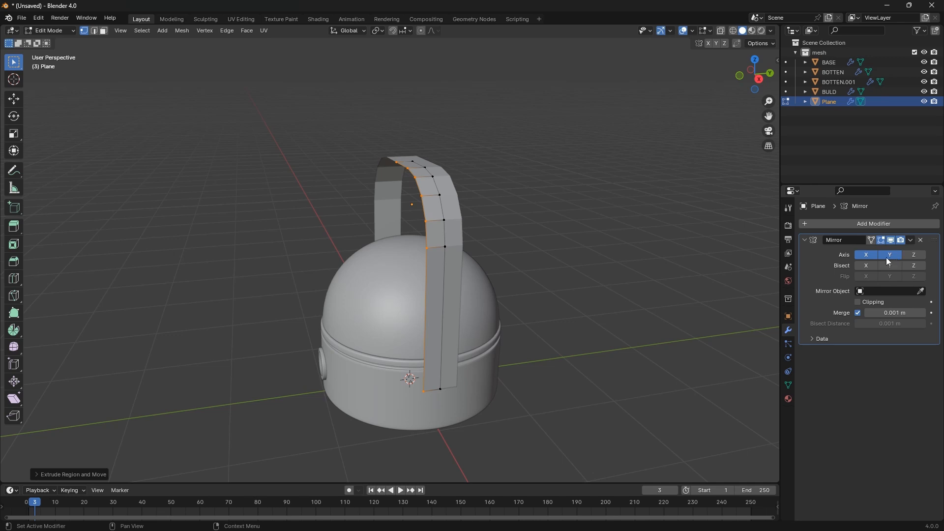
key(Tab)
Round the lower outer corner of the handle strip with a 4-segment vertex bevel reaching the strip's centre line
middle_drag(459, 284, 442, 234)
key(Tab)
scroll(405, 334, up, 5)
click(385, 325)
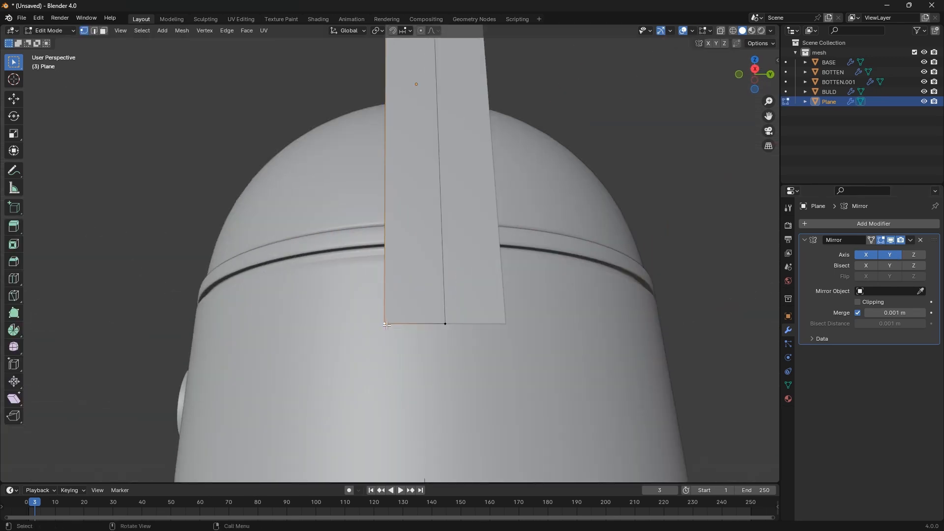
middle_drag(385, 326, 413, 355)
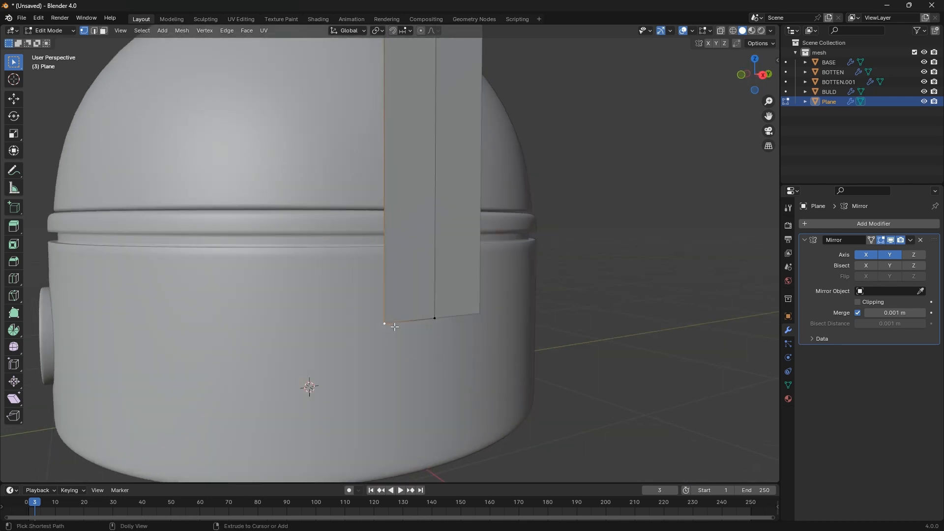
key(ctrl+shift+b)
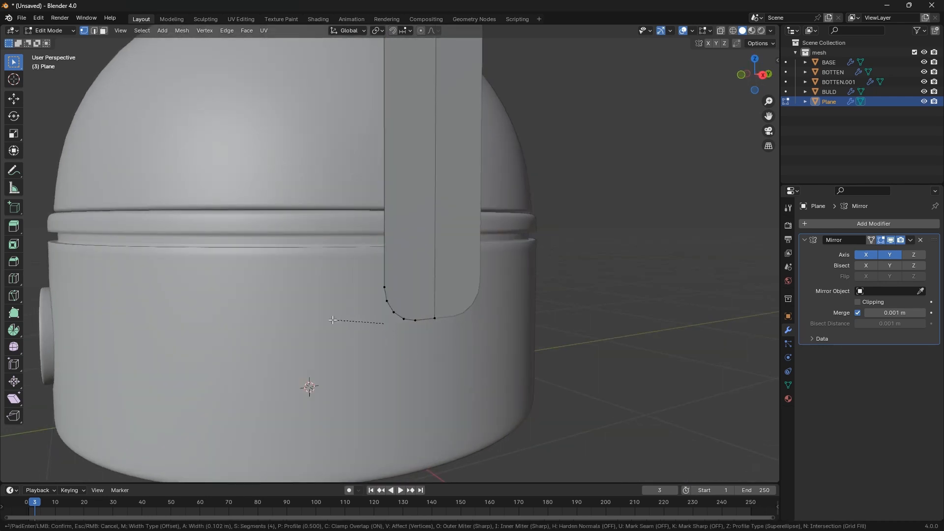
click(295, 314)
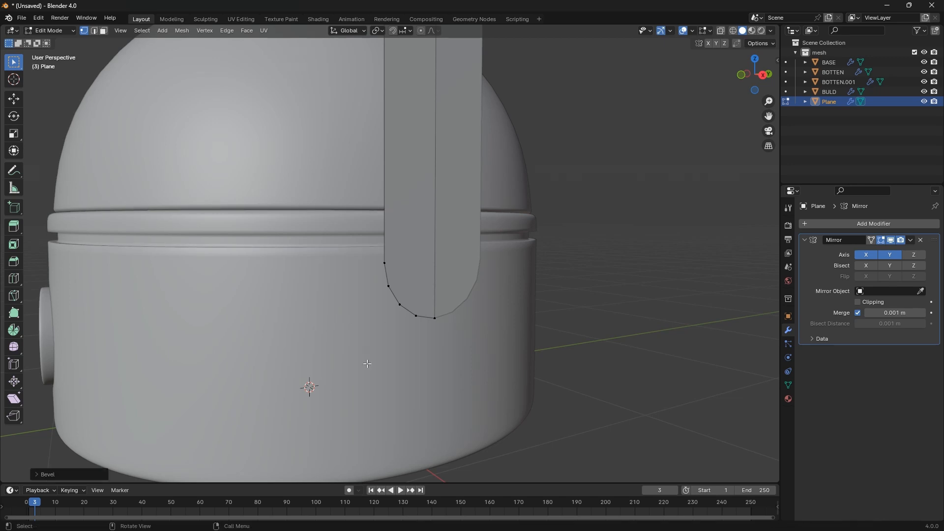
Merge all vertices of the handle strip by distance and return to Object Mode
middle_drag(367, 364, 442, 314)
scroll(441, 313, up, 5)
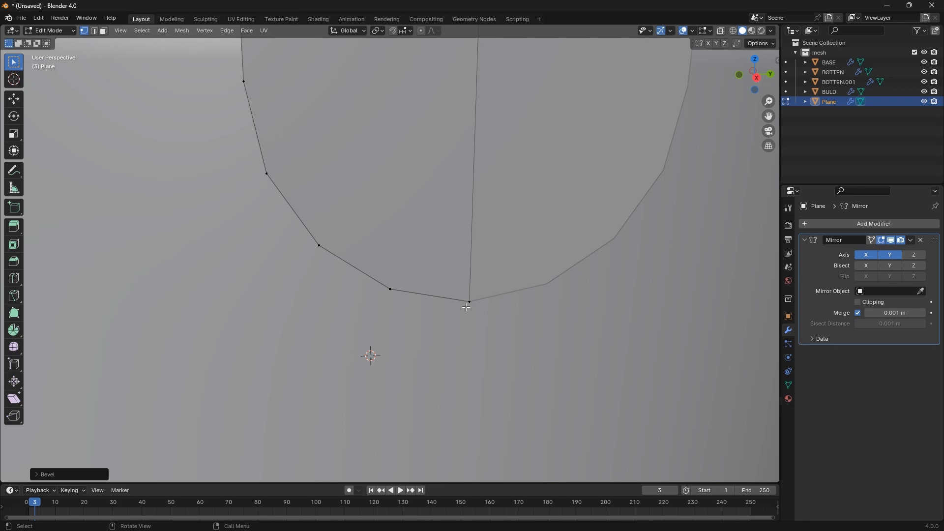
key(a)
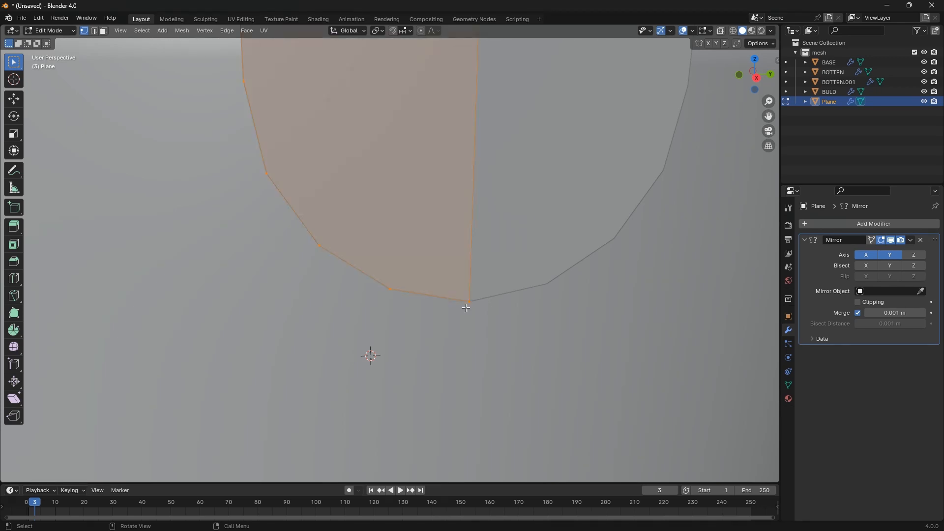
key(m)
click(465, 308)
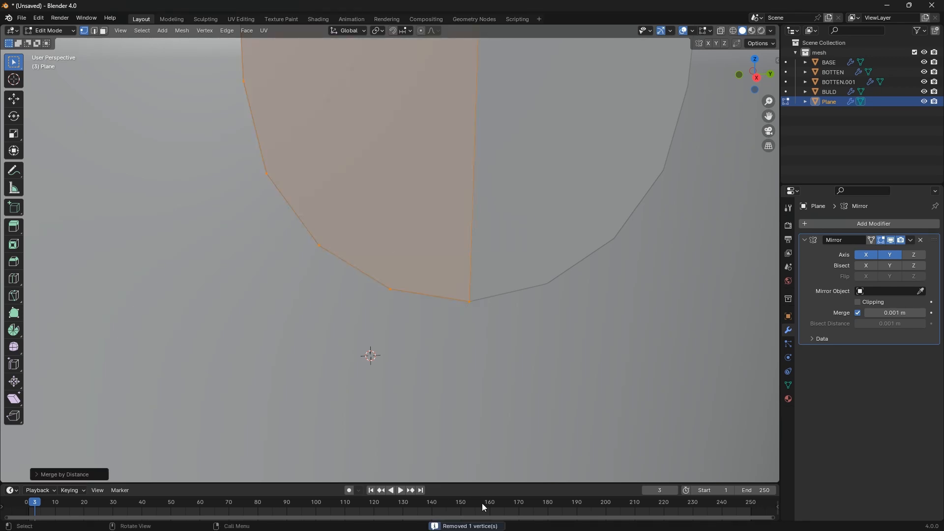
scroll(482, 316, down, 3)
key(Tab)
scroll(463, 399, down, 4)
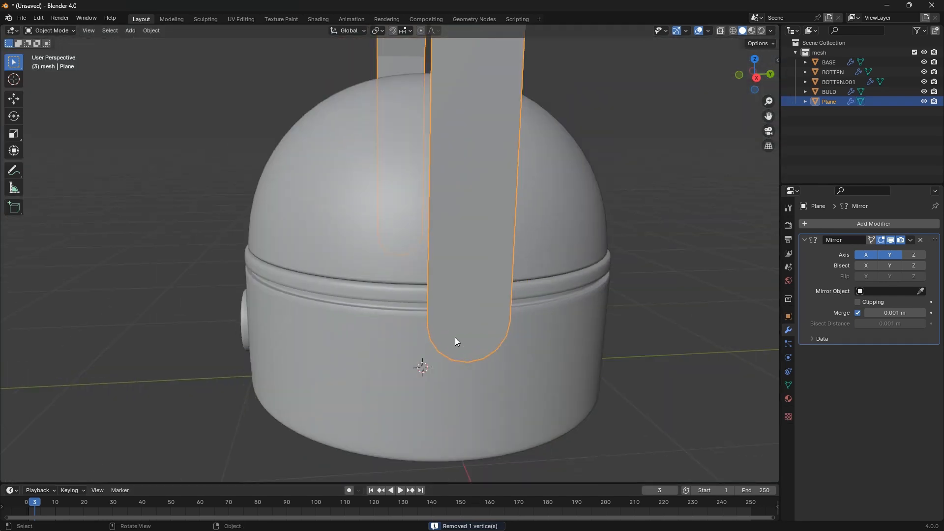
Undo the vertex merge, lower corner bevel, Y mirroring and strip extrusion, back to the bare arch profile
mouse_move(456, 337)
middle_down()
mouse_move(573, 339)
mouse_move(470, 332)
mouse_move(444, 349)
middle_up()
scroll(443, 337, down, 4)
key(Tab)
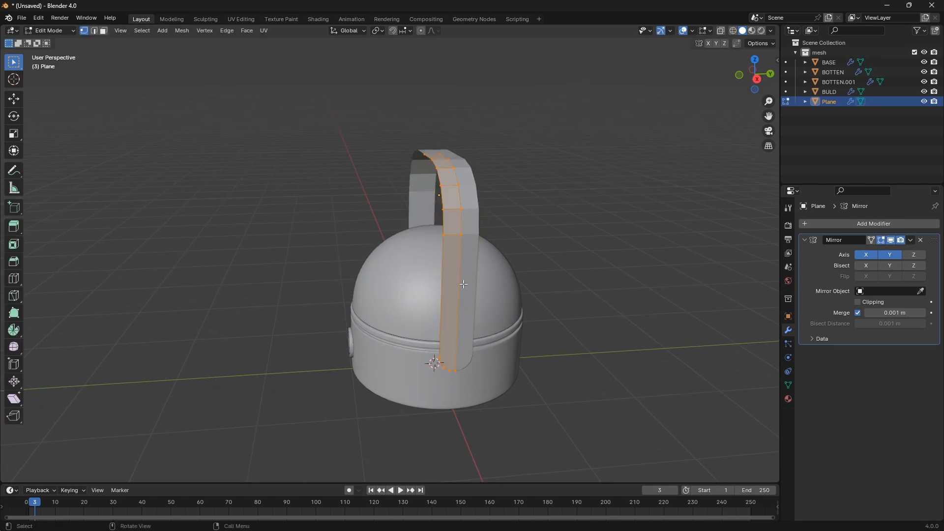
middle_drag(459, 296, 445, 302)
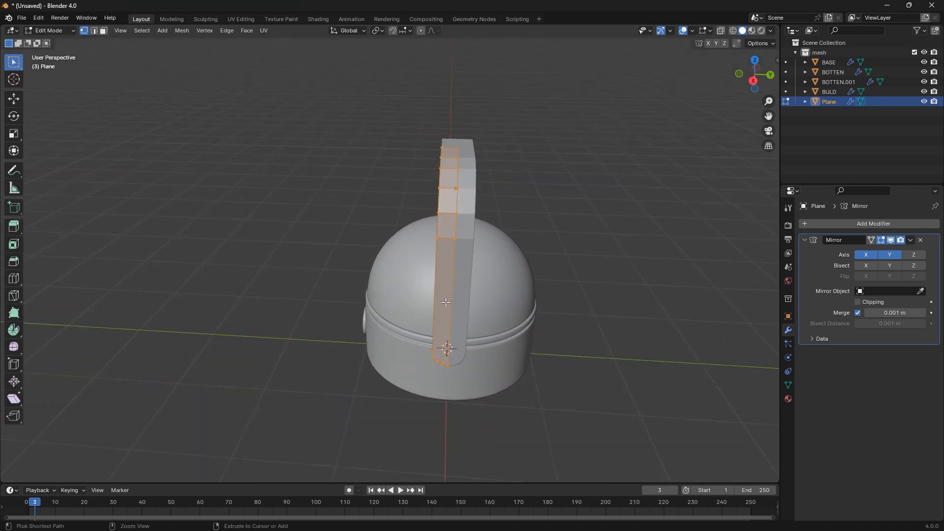
key(ctrl+z)
key(ctrl+z)
key(ctrl+z)
key(ctrl+z)
key(ctrl+z)
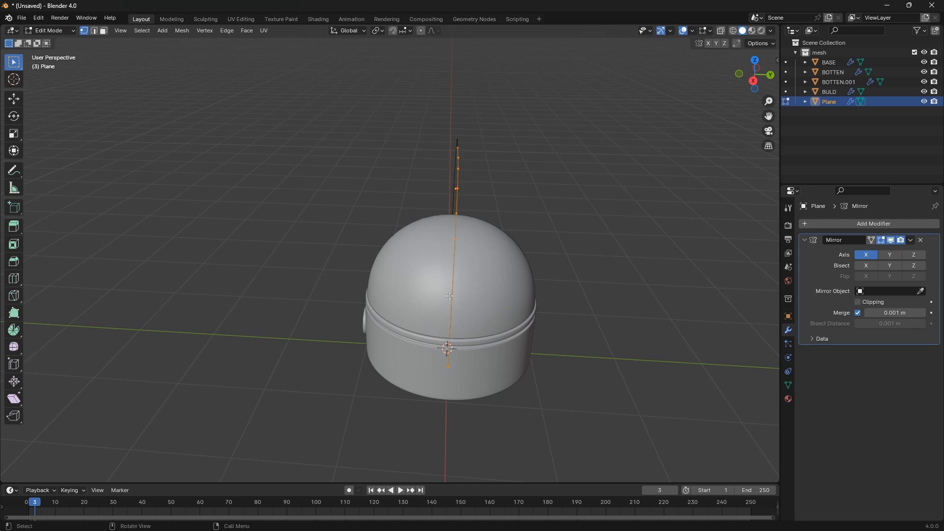
Enable the Mirror modifier's Y axis and extrude the arch profile along negative Y into a handle strip
click(890, 255)
key(g)
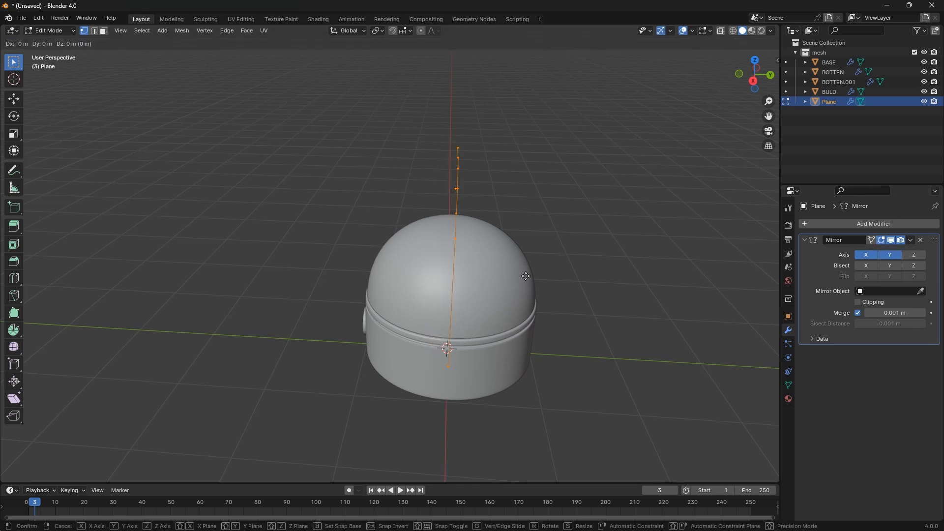
key(x)
key(Escape)
key(e)
key(y)
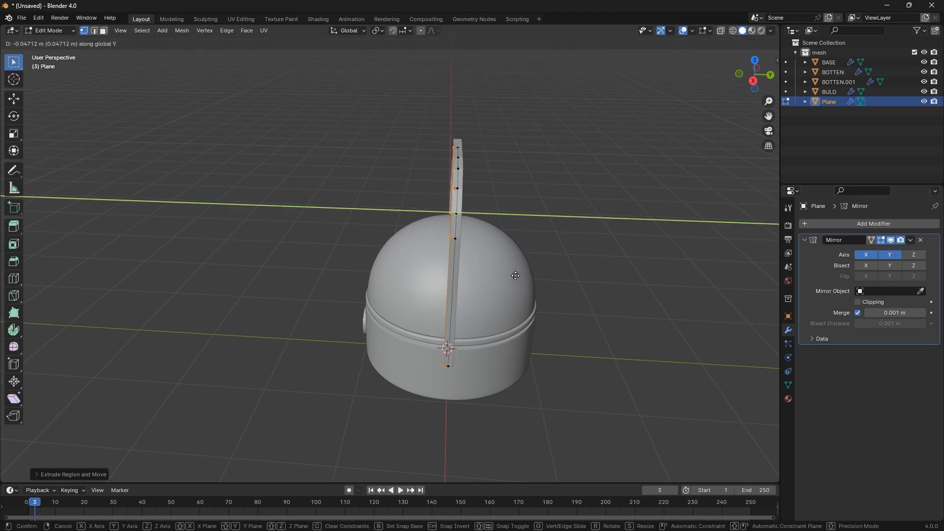
click(497, 277)
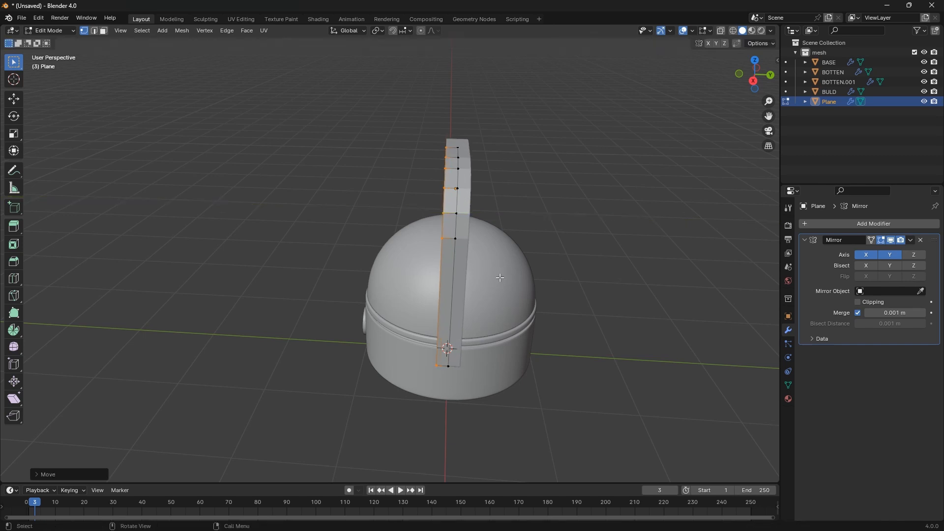
Move the strip's extruded edge slightly inward along Y to narrow the handle
middle_drag(498, 278, 489, 254)
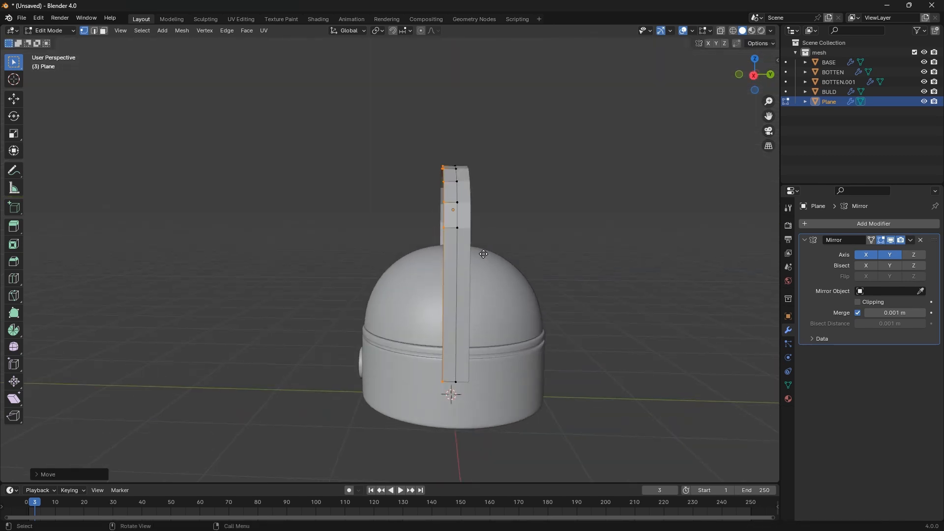
key(g)
key(y)
click(487, 256)
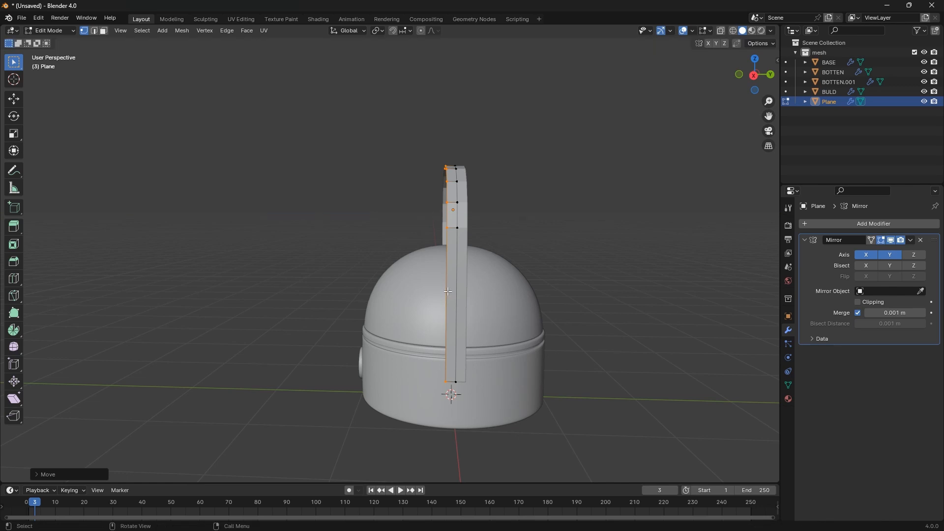
Round the handle strip's lower outer corner with a 4-segment vertex bevel reaching the centre line
middle_drag(448, 291, 459, 274)
scroll(459, 280, up, 4)
click(461, 377)
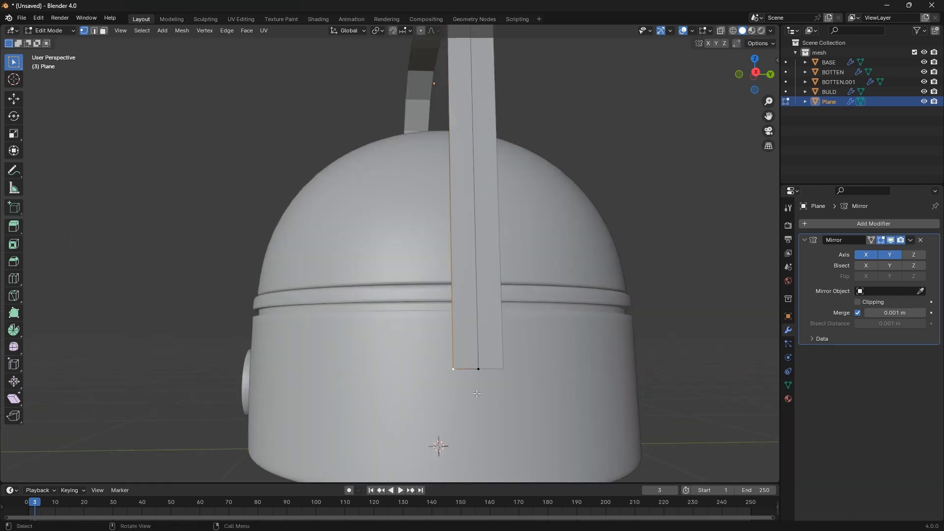
key(ctrl+shift+b)
scroll(433, 373, up, 3)
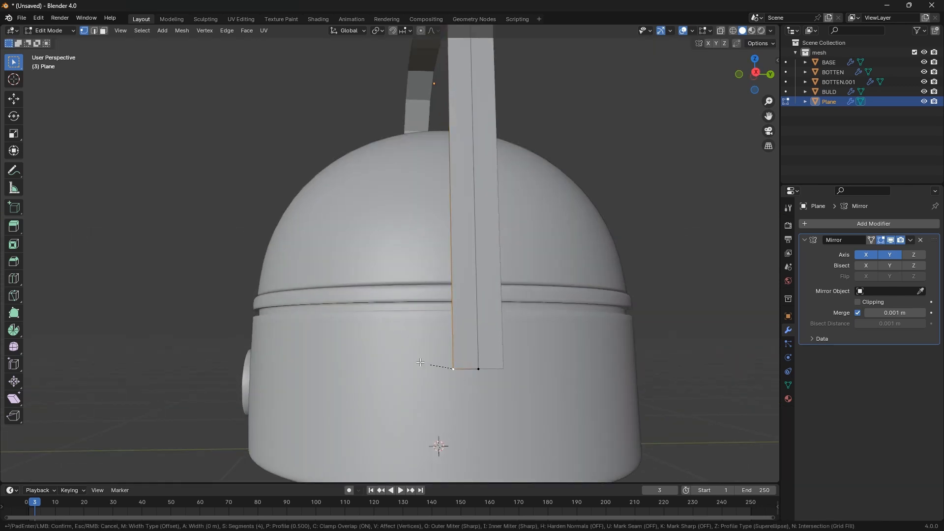
click(384, 357)
Merge all of the strip's vertices by distance and return to Object Mode
key(a)
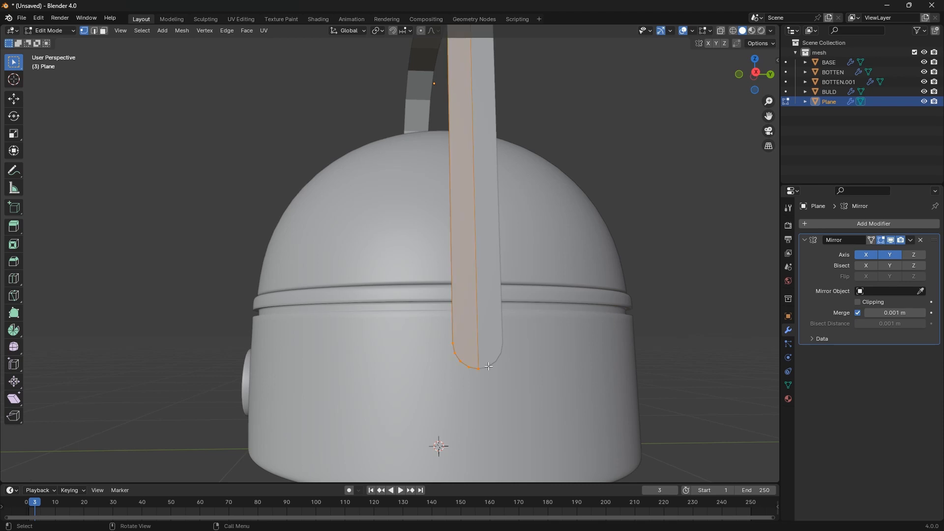
key(m)
click(490, 368)
scroll(490, 369, down, 5)
middle_drag(490, 368, 549, 379)
key(Tab)
Move the whole handle slightly downward so its rounded ends sit lower on the base
scroll(547, 378, up, 4)
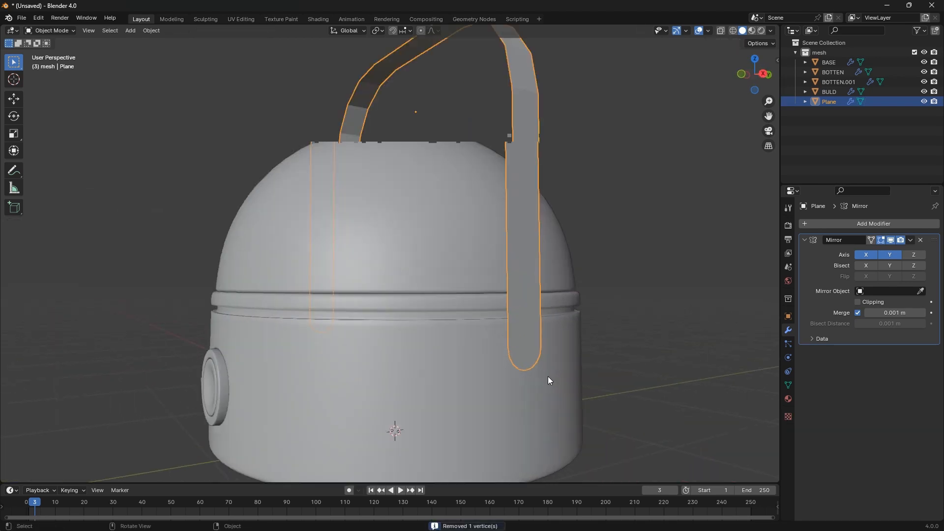
middle_drag(482, 365, 512, 357)
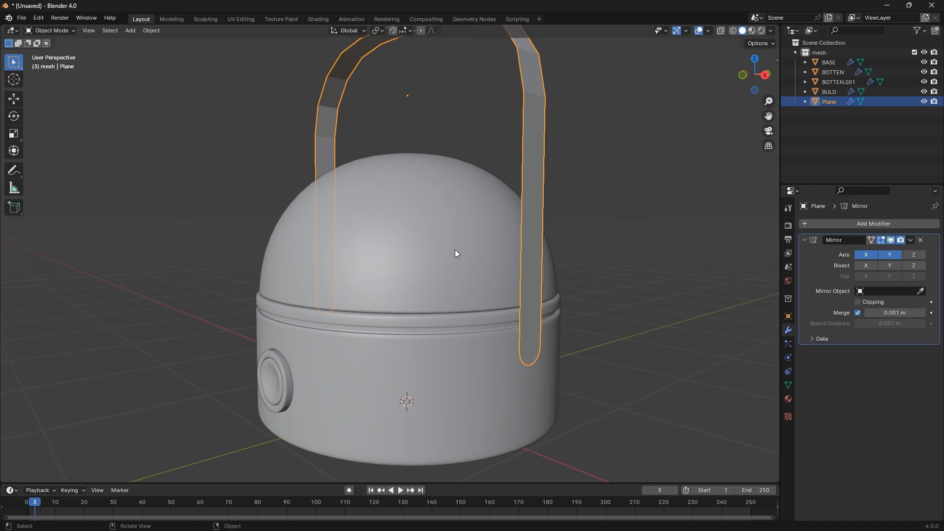
scroll(520, 373, up, 5)
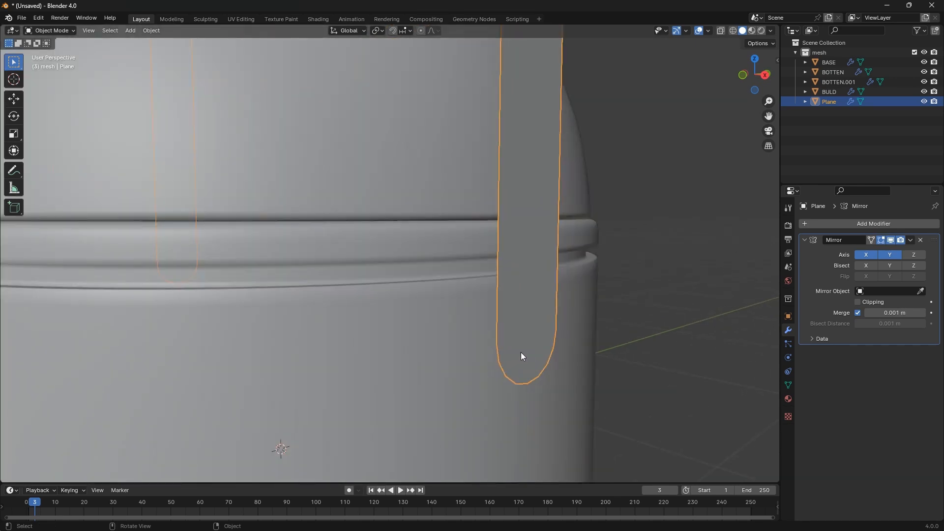
key(g)
click(519, 358)
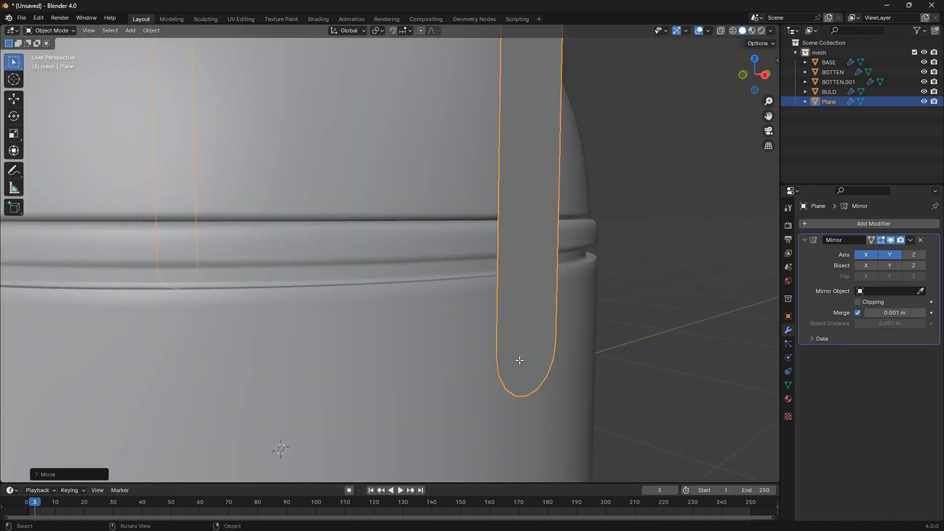
Add a loop cut on the strip's lower face to place a vertex midway along its centre edge
key(Tab)
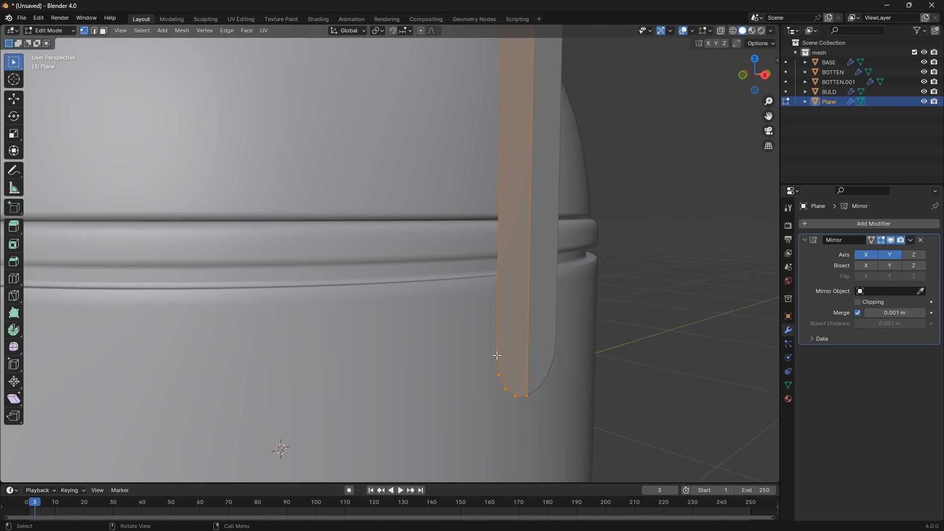
click(497, 355)
scroll(497, 356, down, 4)
middle_drag(523, 371, 493, 372)
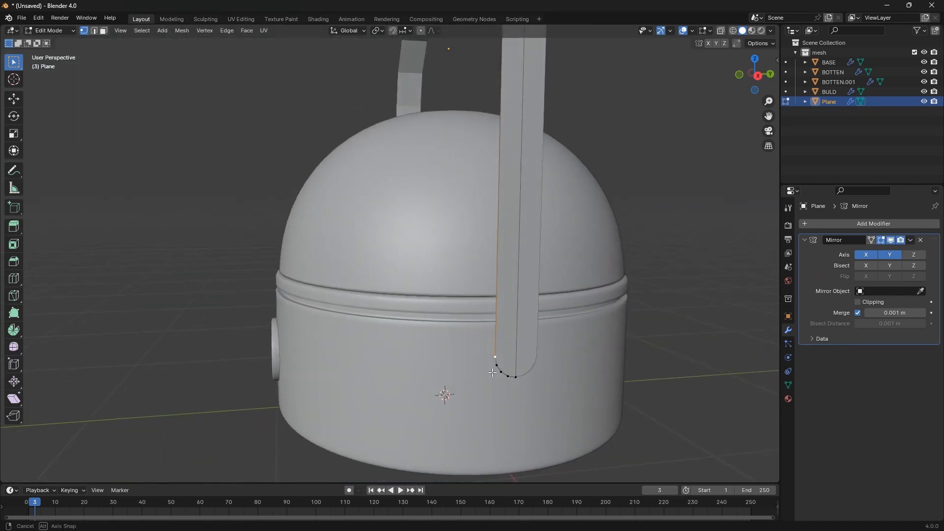
scroll(492, 373, up, 3)
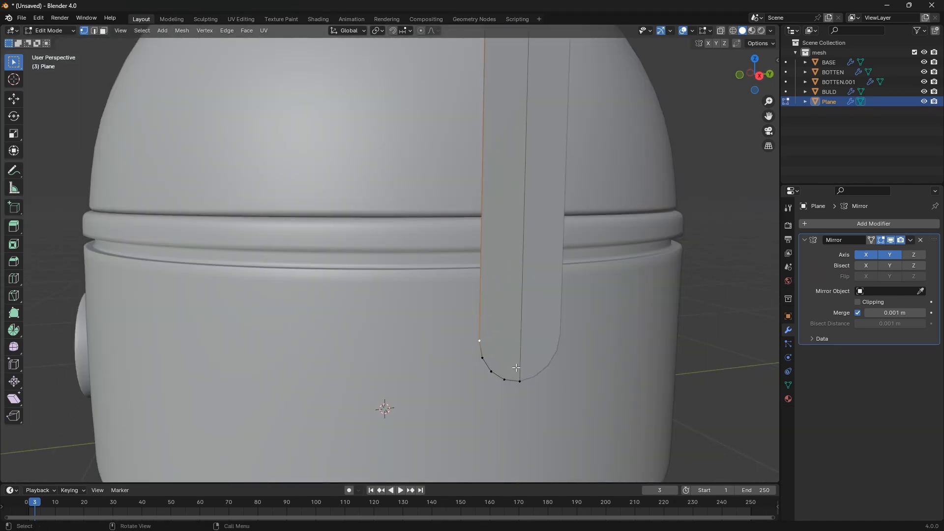
drag(465, 329, 546, 396)
key(ctrl+r)
click(522, 350)
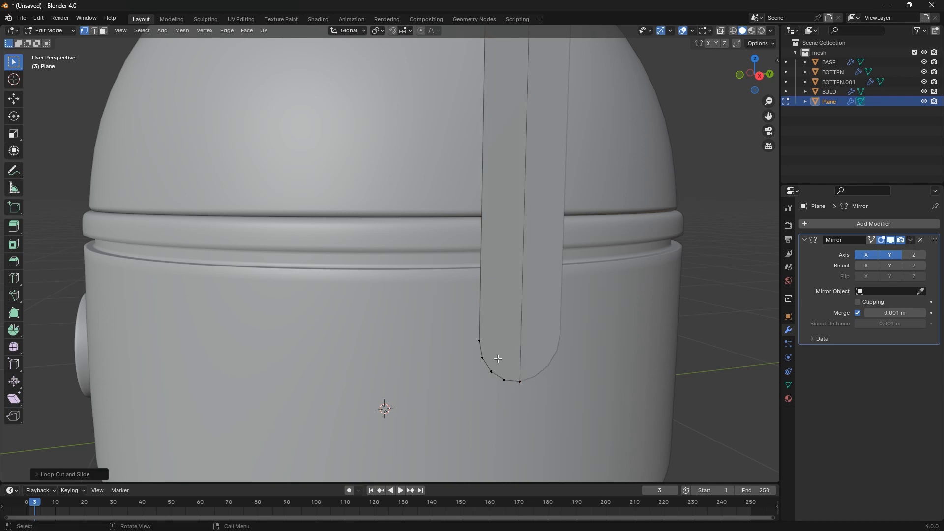
Select the new vertex on the centre edge and set the transform pivot point to Active Element
scroll(496, 360, down, 3)
click(501, 219)
shift+click(482, 342)
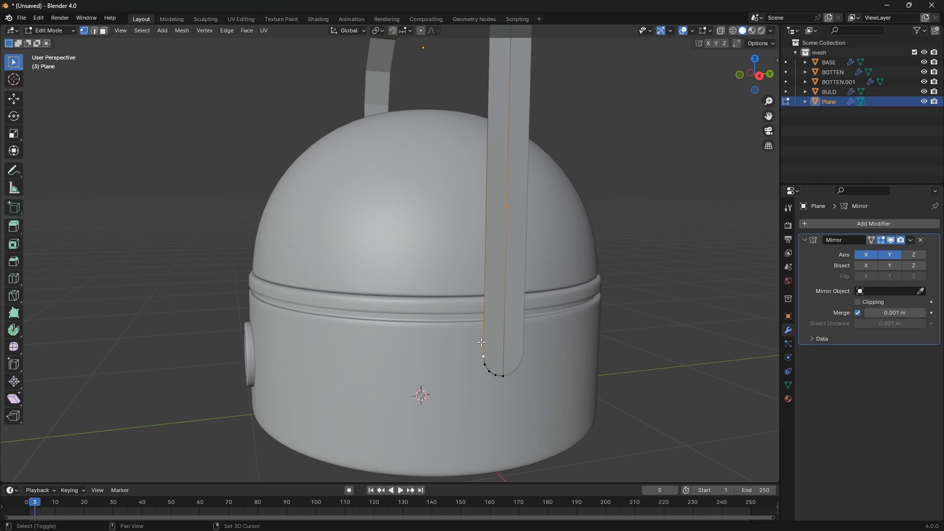
click(504, 210)
click(381, 32)
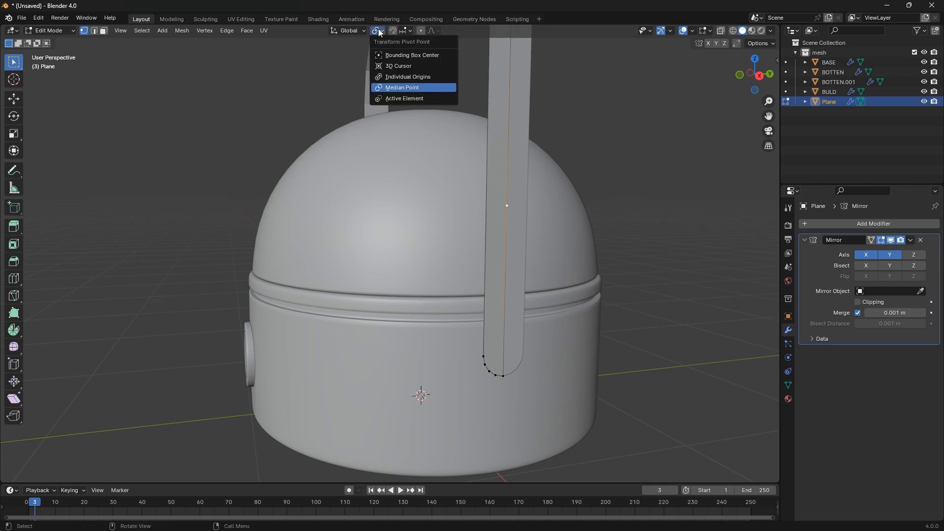
click(392, 101)
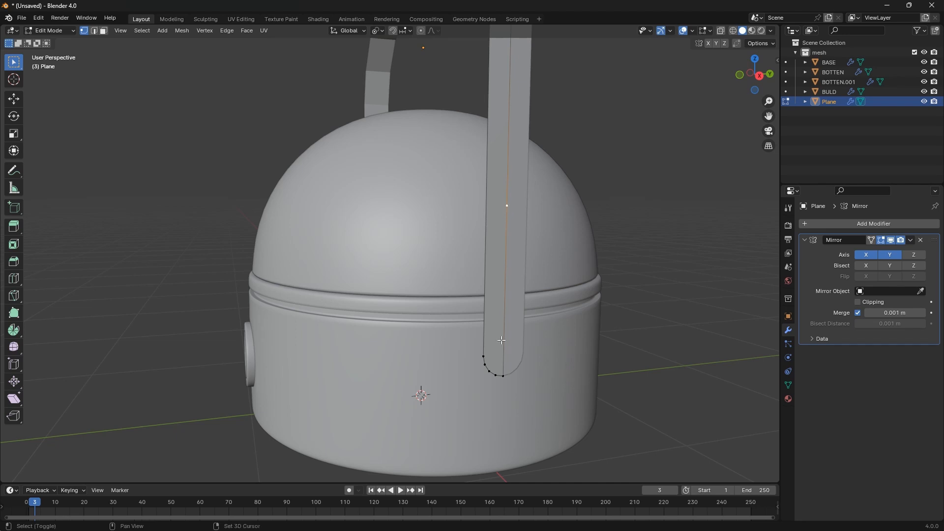
Level the centre-edge vertex with the rounded corner's upper vertex by scaling both to 0 along Z, and select the centre one alone
shift+click(482, 359)
key(s)
key(z)
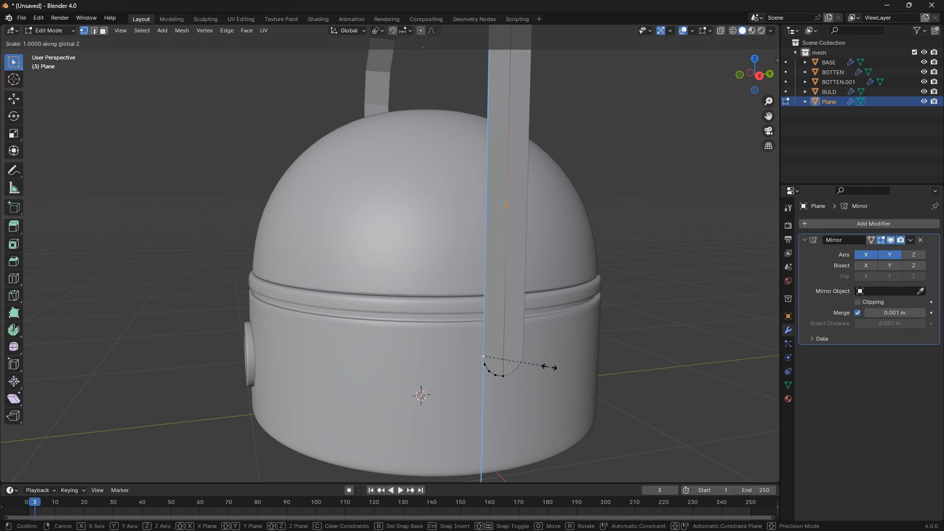
text(-1)
key(Return)
text(sz)
text(0)
key(Return)
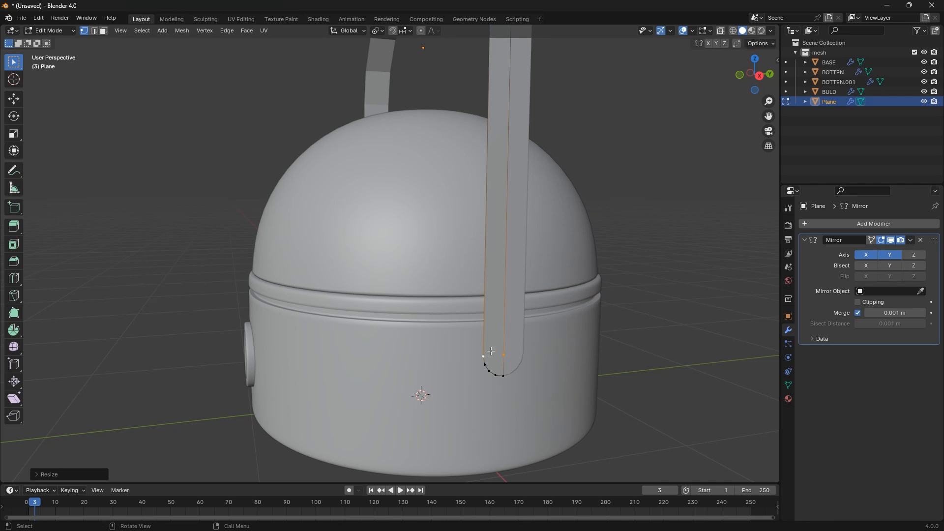
scroll(494, 352, up, 4)
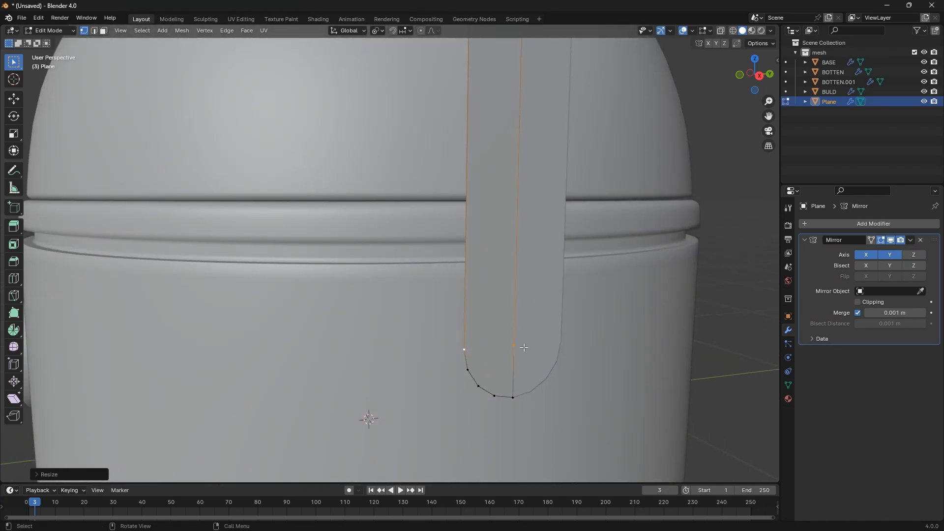
click(514, 346)
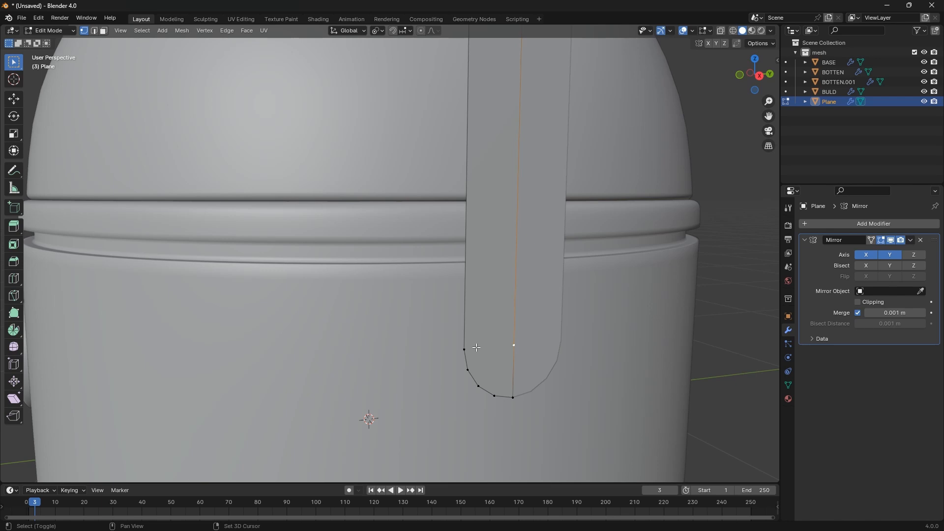
right_click(572, 351)
key(shift+s)
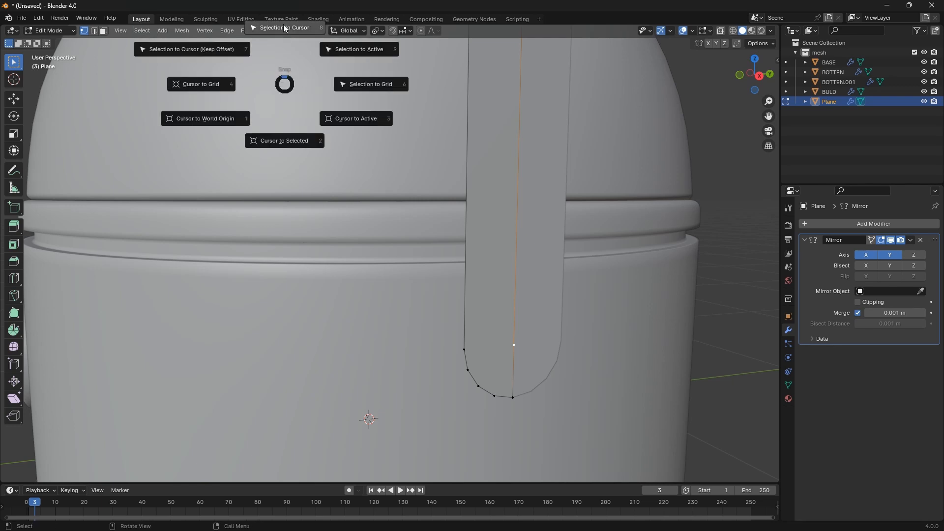
click(281, 41)
key(ctrl+z)
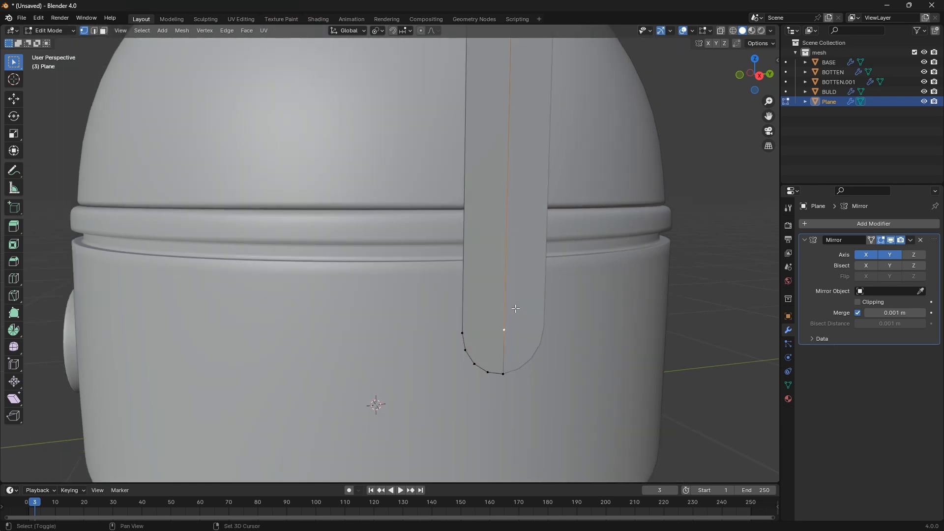
Snap the 3D cursor to the selected centre vertex and return to Object Mode
key(shift+s)
click(508, 358)
key(Tab)
Add a mesh circle with 32 vertices at the 3D cursor on the handle's lower end
middle_drag(509, 359, 585, 334)
scroll(586, 335, up, 2)
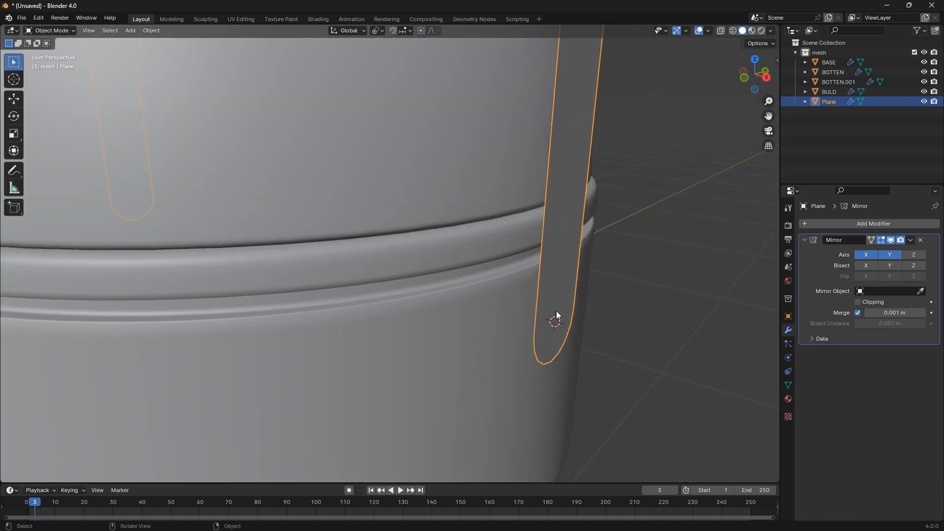
scroll(528, 342, down, 2)
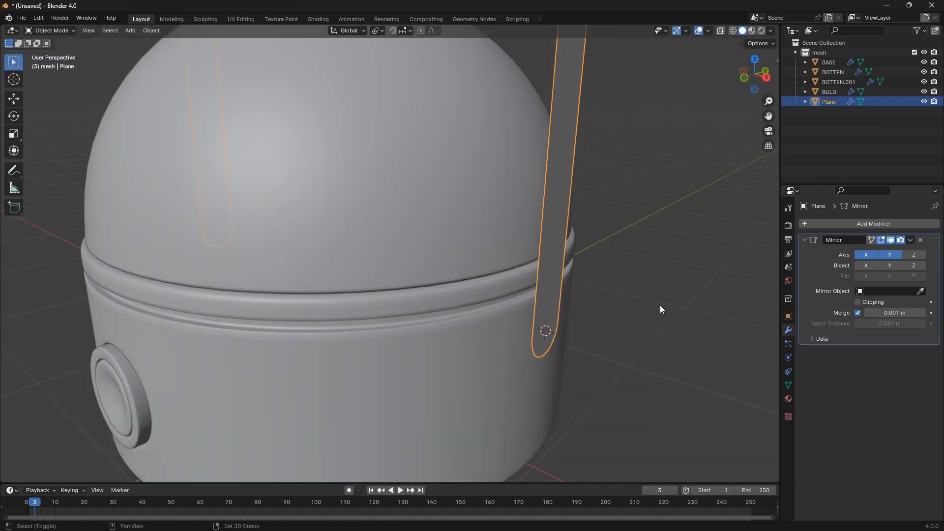
key(shift+a)
mouse_move(659, 305)
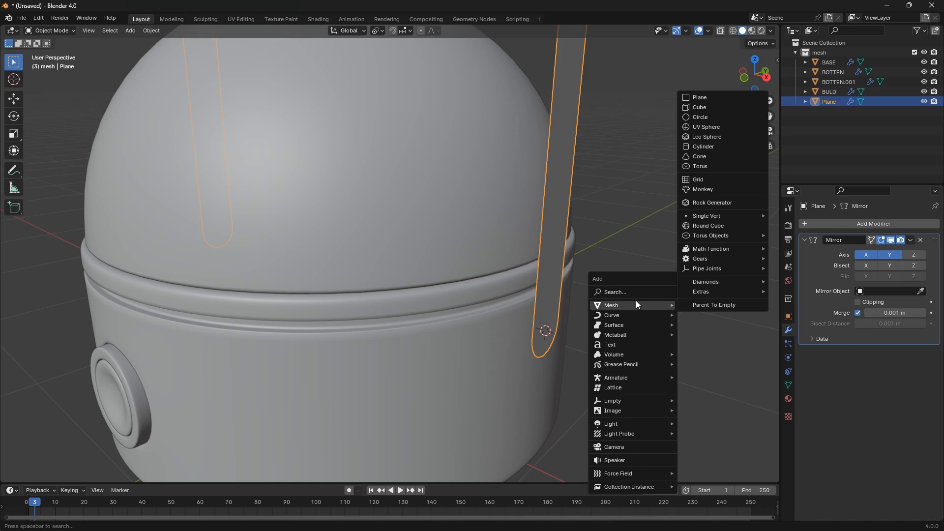
click(715, 118)
scroll(545, 337, down, 5)
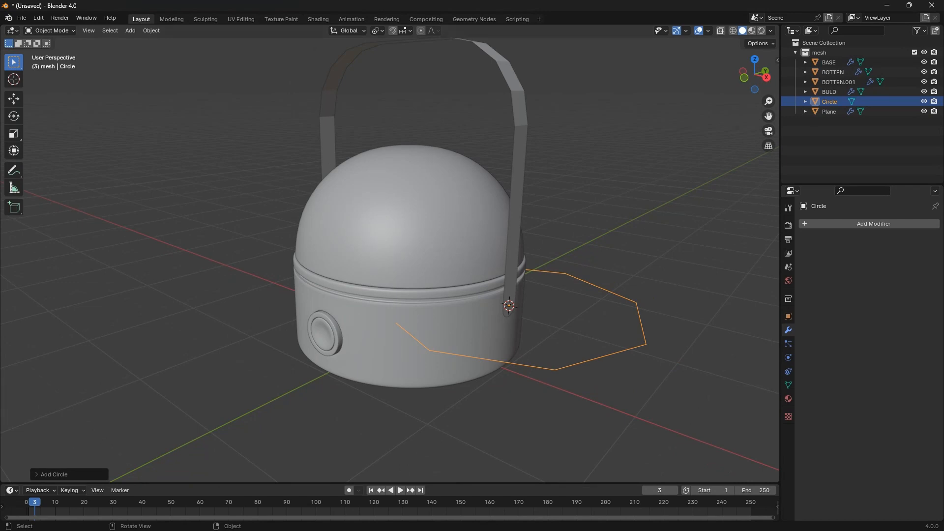
click(44, 474)
click(131, 366)
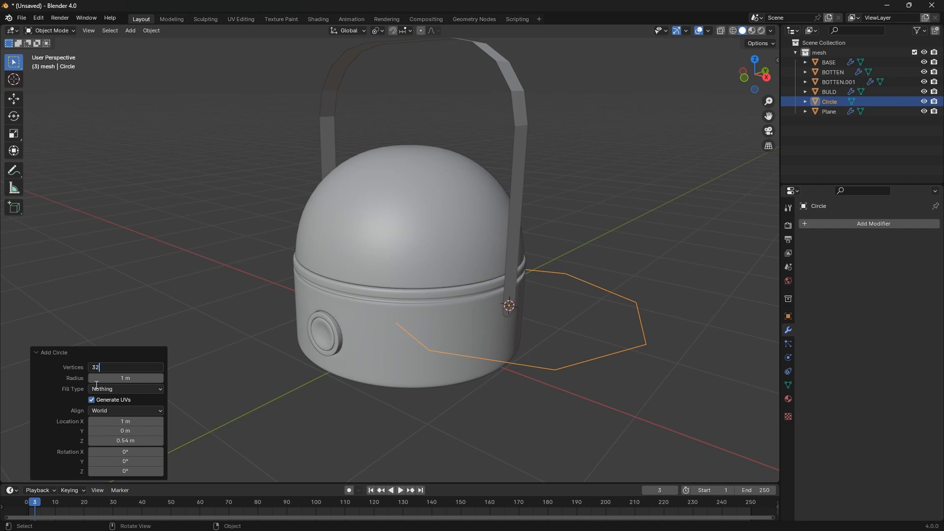
key(Return)
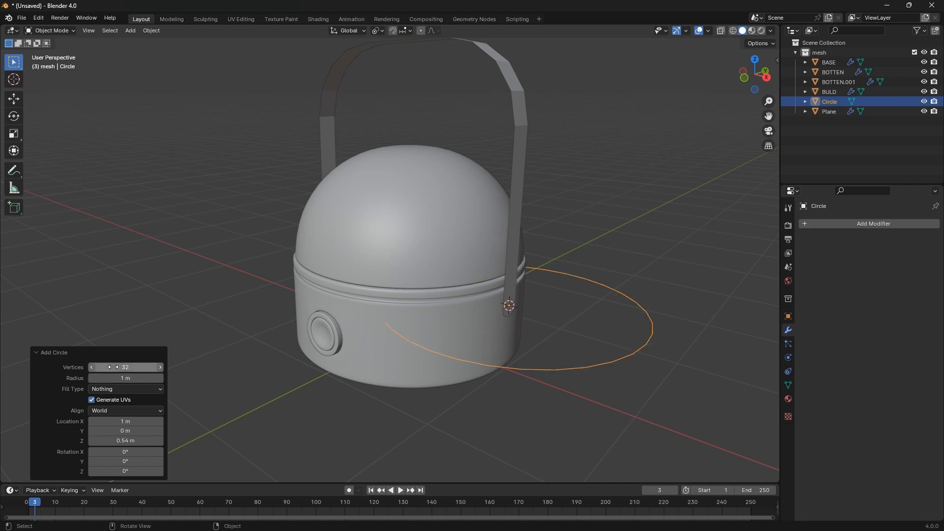
click(44, 353)
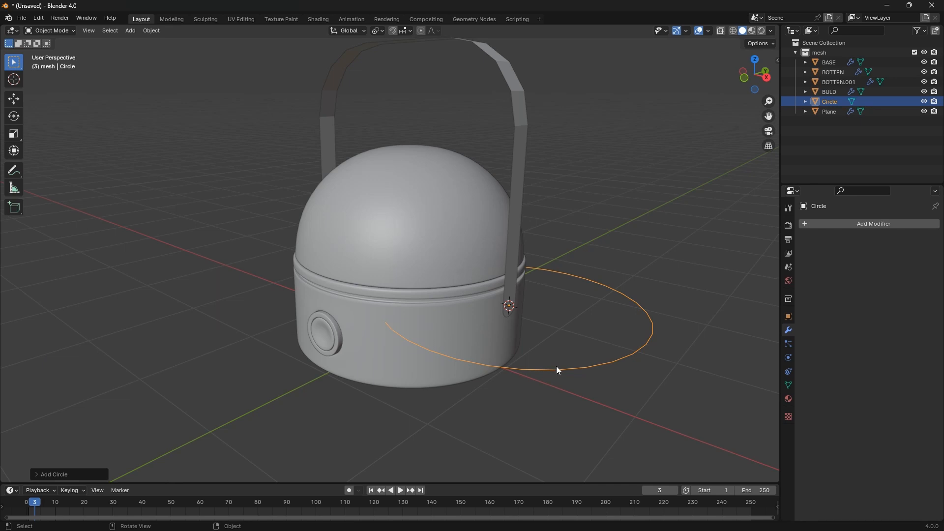
Rotate the circle 90° about the Y axis so it stands parallel to the handle's end
scroll(558, 370, up, 4)
key(r)
key(z)
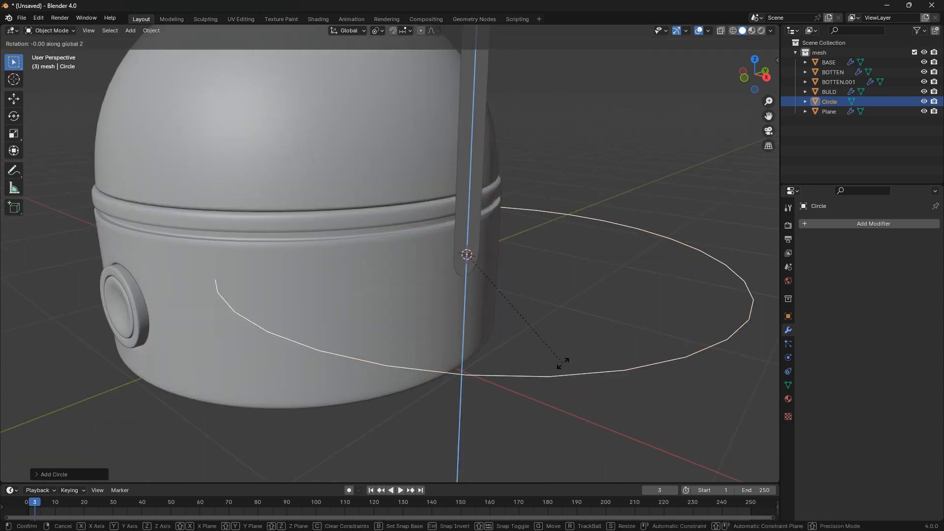
key(x)
text(y)
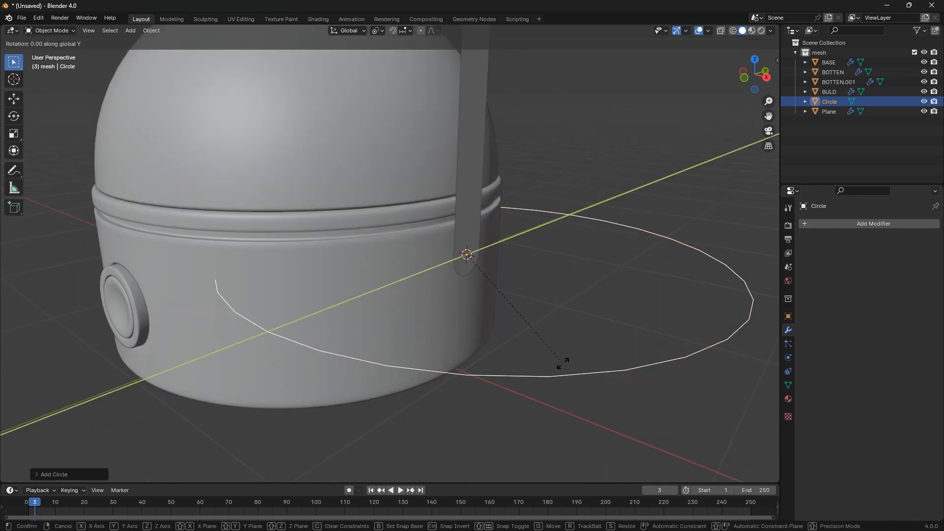
text(90)
key(Return)
Scale the circle down to about the width of the handle's lower end and move it along X slightly outside the handle
key(s)
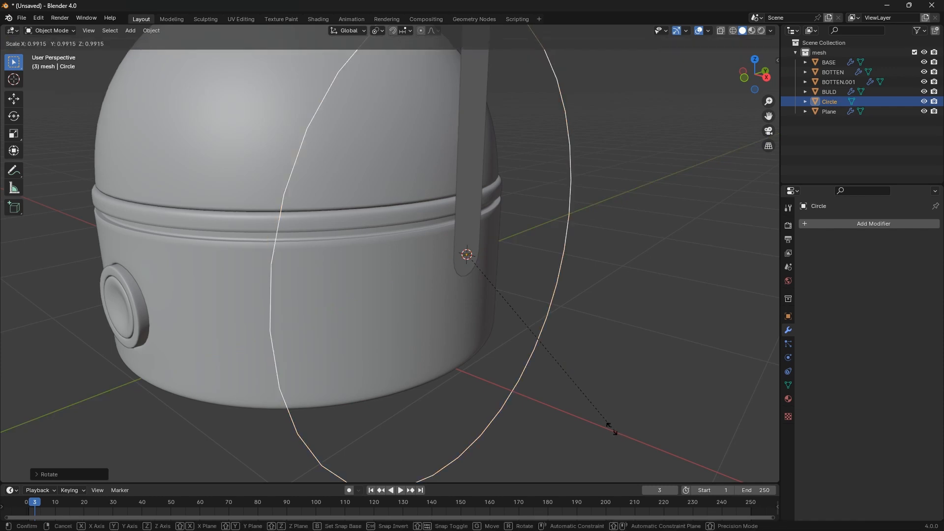
click(486, 272)
middle_drag(487, 270, 432, 337)
key(g)
key(y)
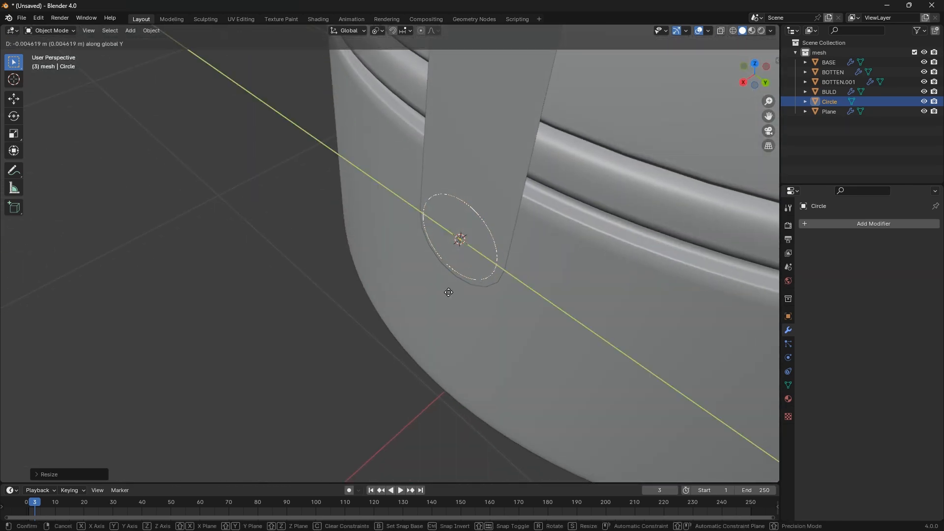
key(y)
key(x)
click(450, 302)
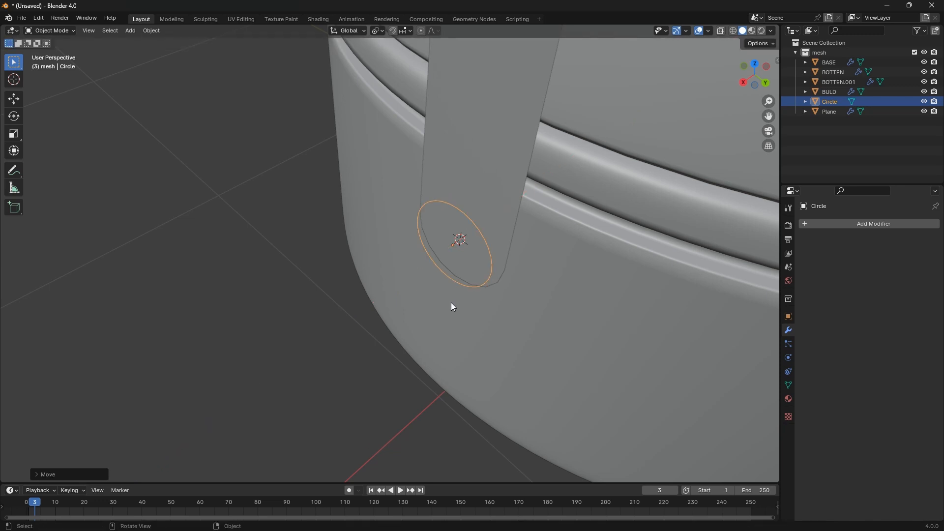
Fill the circle with a face in Edit Mode and extrude it about 0.04 m inward through the handle toward the base
middle_drag(450, 303, 462, 270)
key(Tab)
key(f)
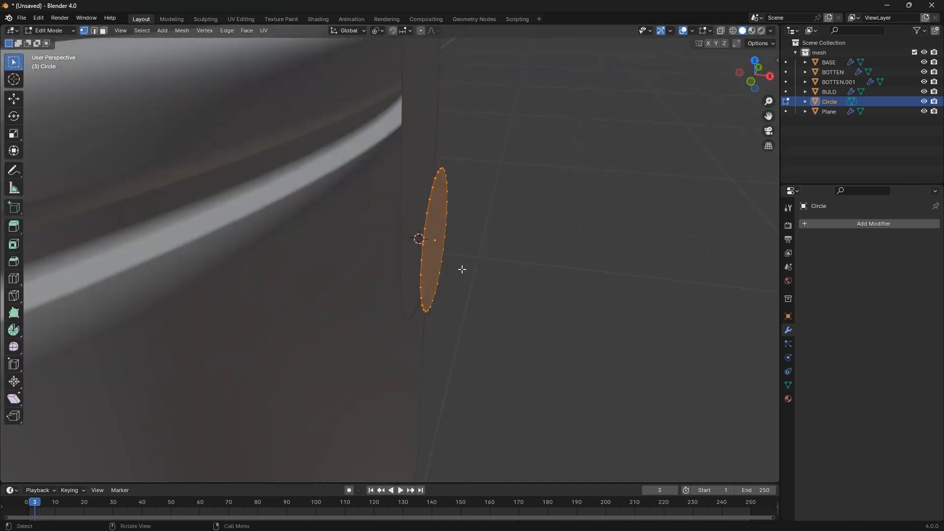
key(e)
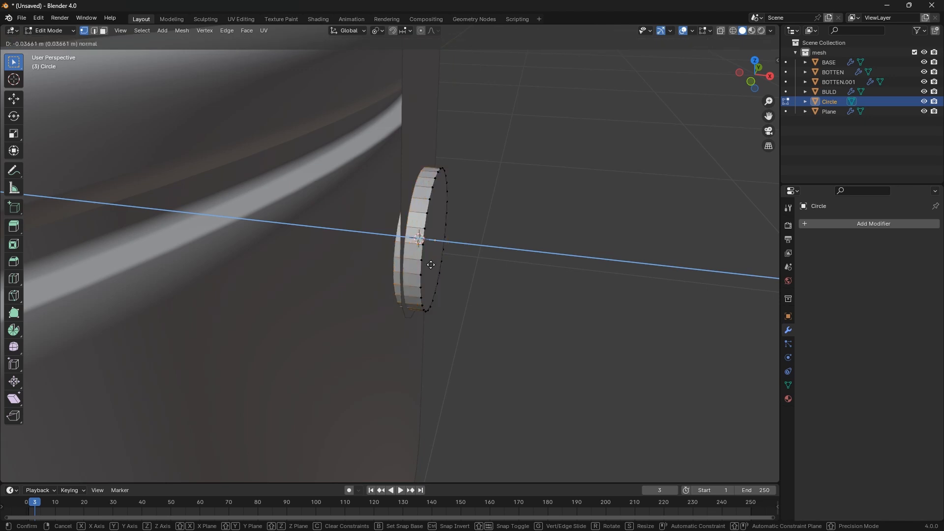
click(422, 264)
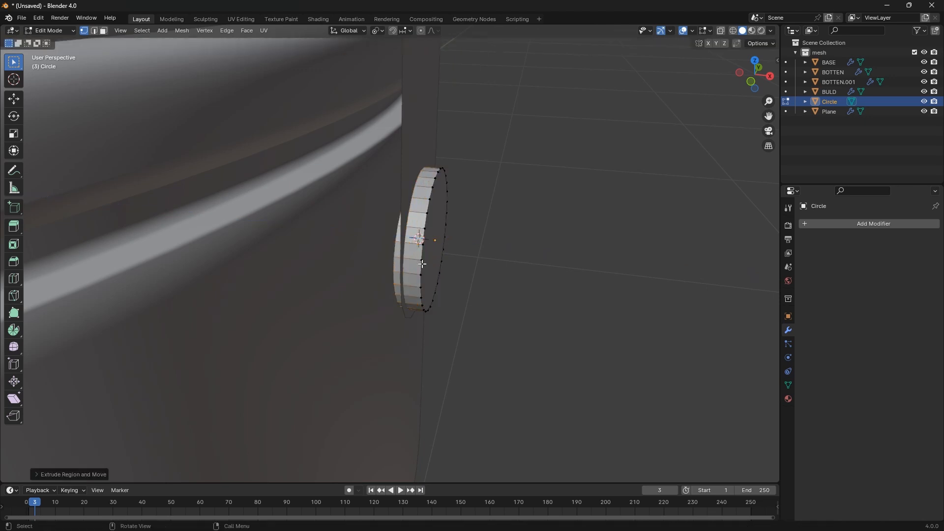
Add an edge loop around the disc's rim and slide it toward the inner side, close to the handle
middle_drag(422, 264, 447, 257)
scroll(418, 216, up, 3)
key(ctrl+r)
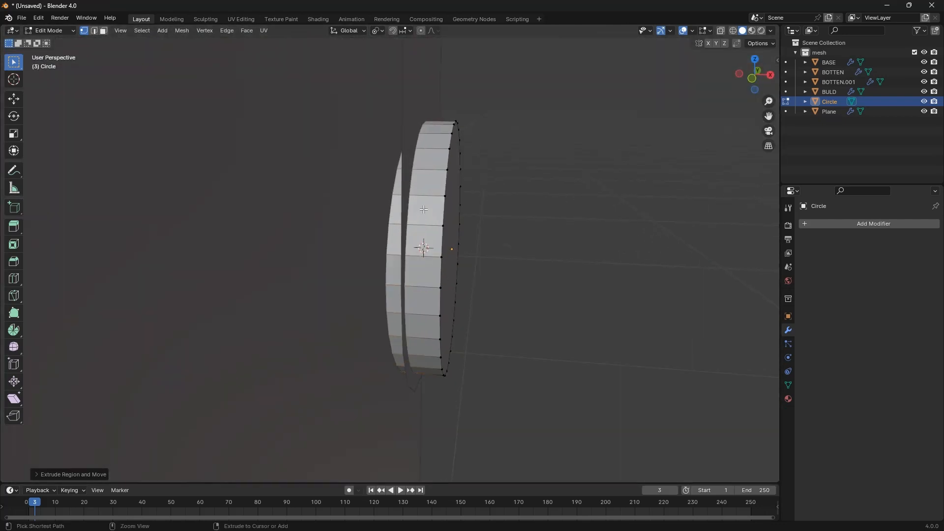
click(424, 208)
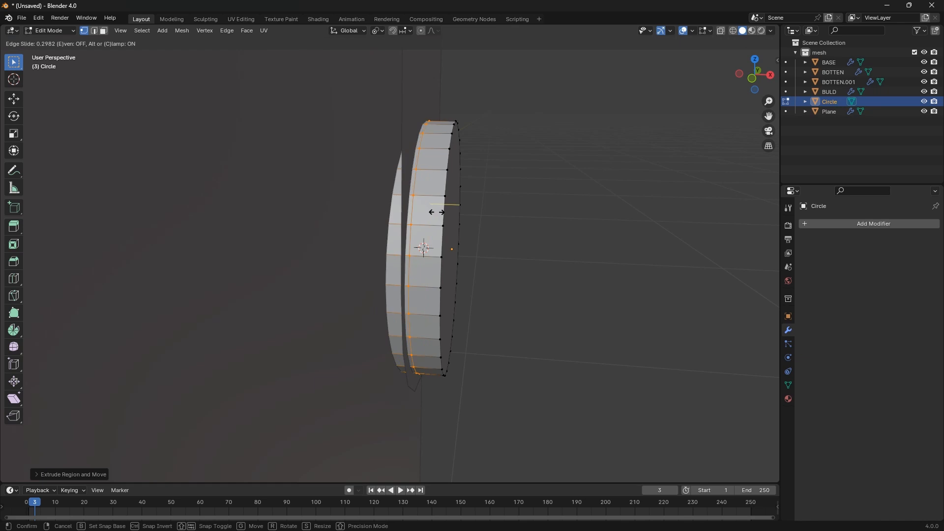
click(433, 213)
Extrude the ring of rim faces on the disc's outer part slightly outward along their normals and return to Object Mode
key(3)
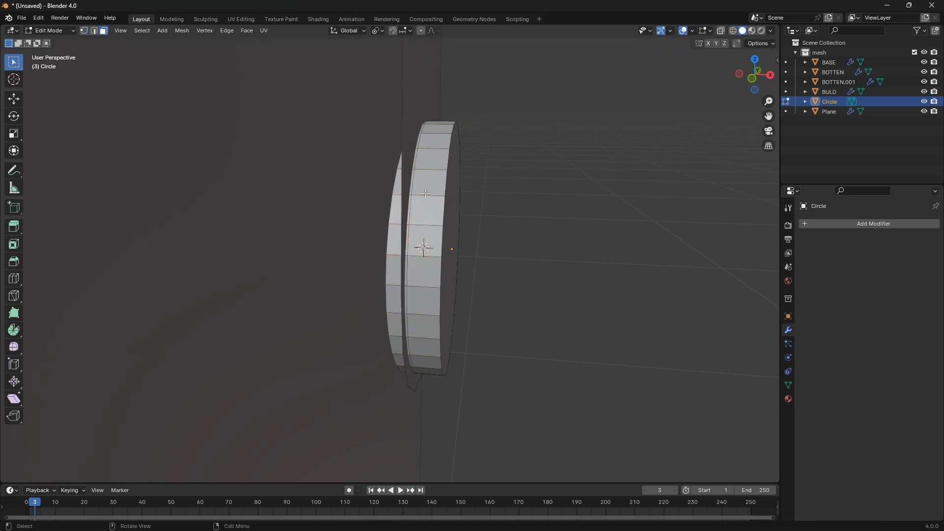
click(426, 193)
alt+click(428, 197)
middle_drag(427, 204, 410, 203)
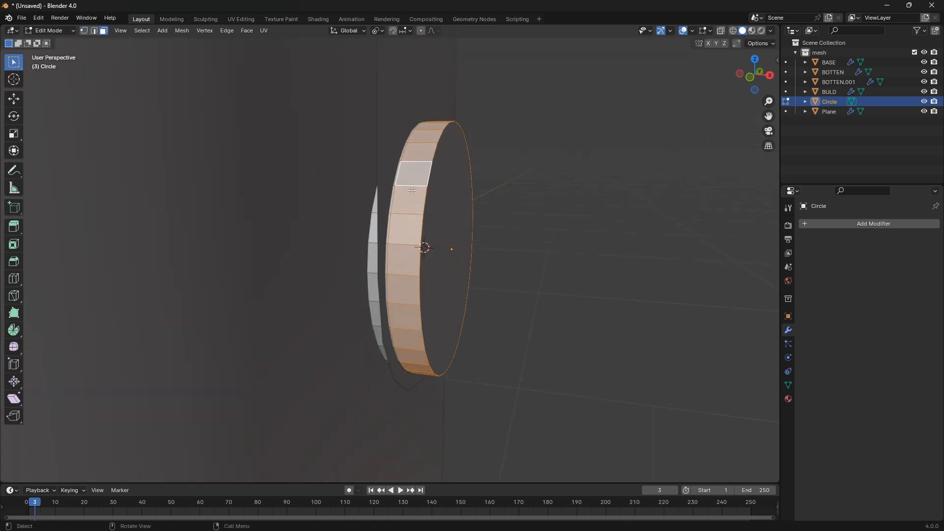
key(alt+e)
click(411, 189)
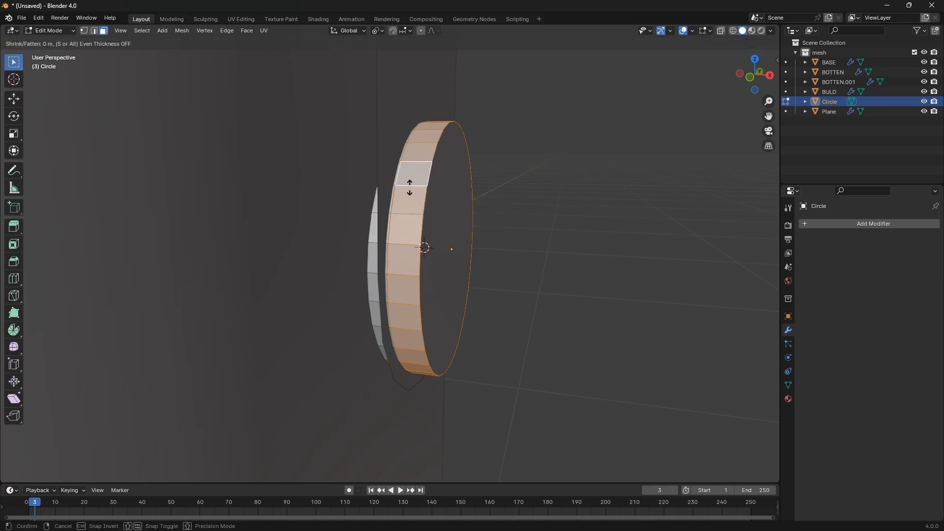
click(445, 278)
middle_drag(447, 280, 382, 272)
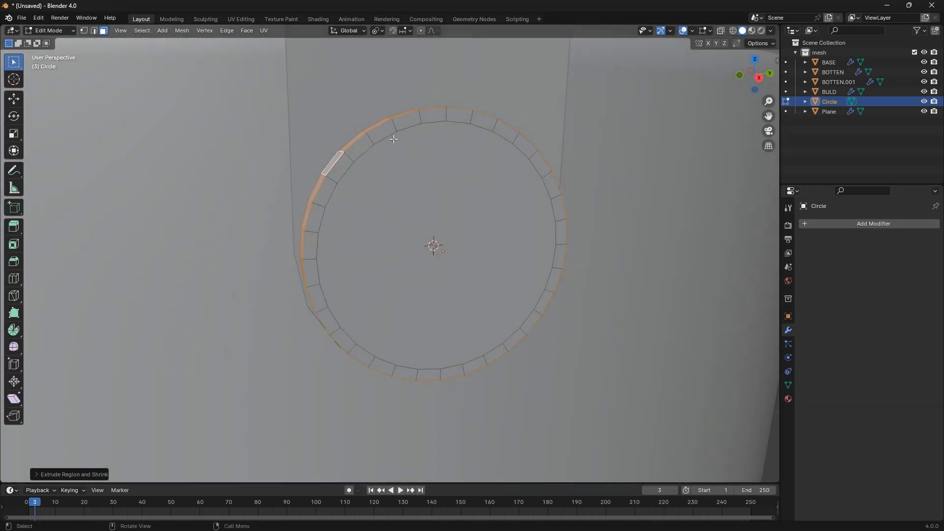
middle_drag(395, 162, 483, 249)
scroll(457, 323, down, 5)
key(Tab)
Add a Solidify modifier to the arch handle and set its offset to 1
click(413, 190)
scroll(527, 249, down, 8)
scroll(514, 253, up, 10)
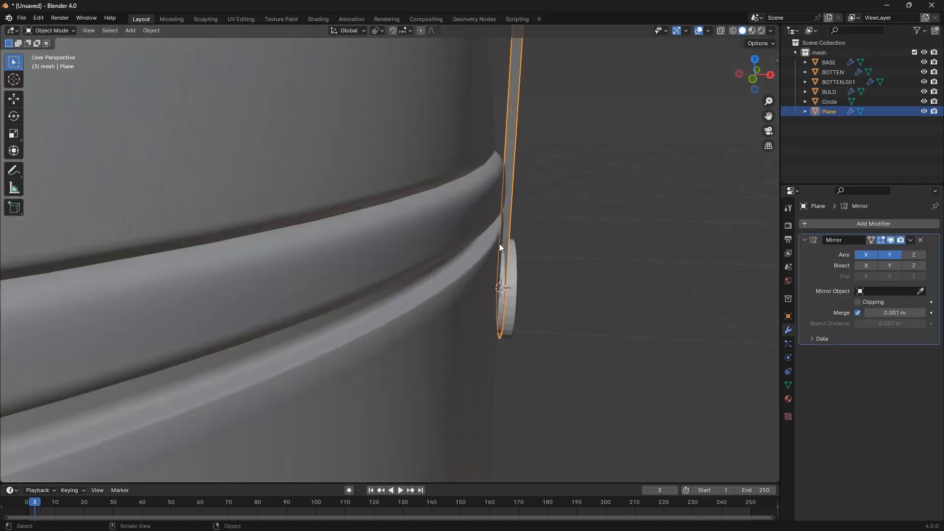
scroll(501, 246, up, 6)
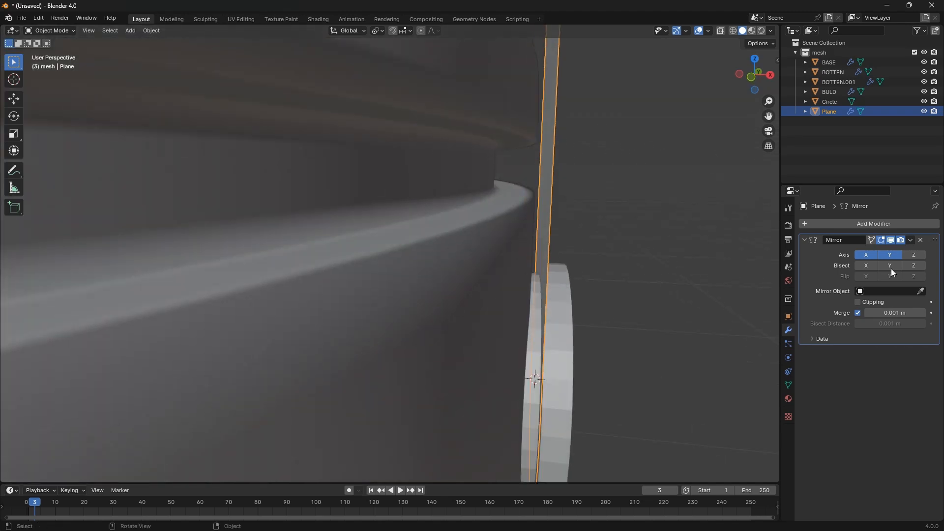
click(872, 224)
mouse_move(872, 223)
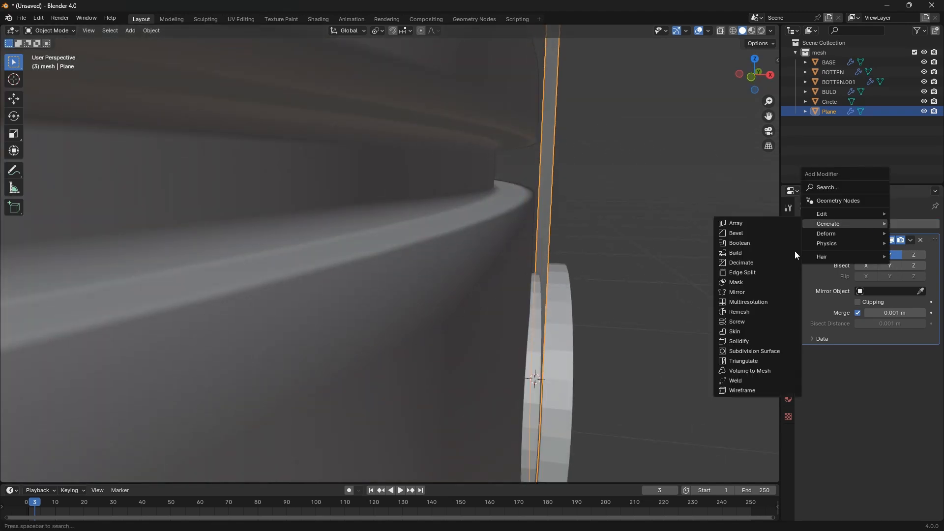
click(753, 341)
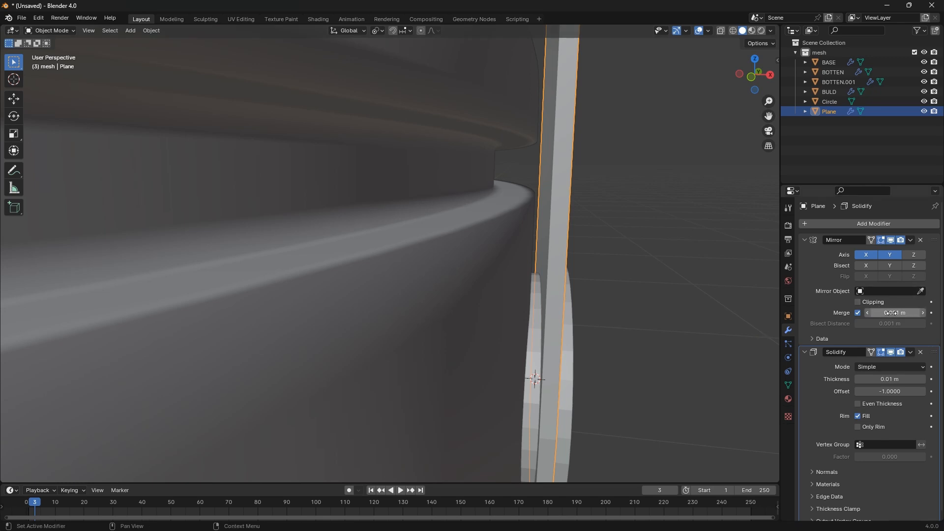
click(804, 241)
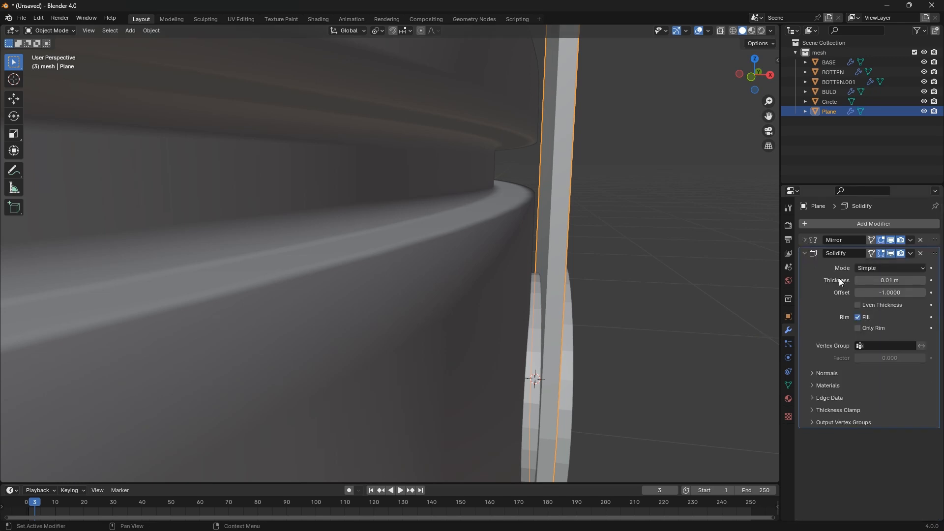
drag(873, 293, 924, 293)
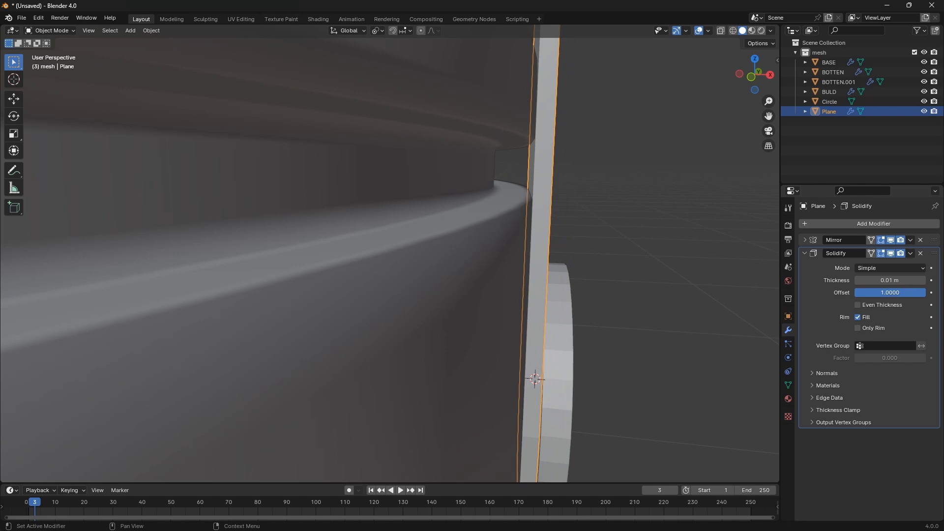
Examine in front view how the thickened handle sits against the base's outer edge and the pivot disc
middle_drag(565, 275, 583, 323)
scroll(536, 352, down, 6)
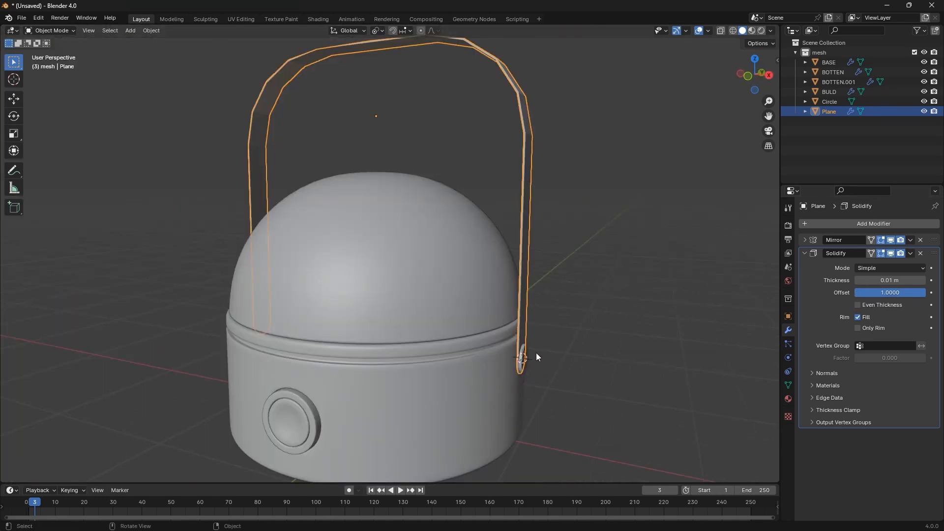
scroll(536, 353, up, 10)
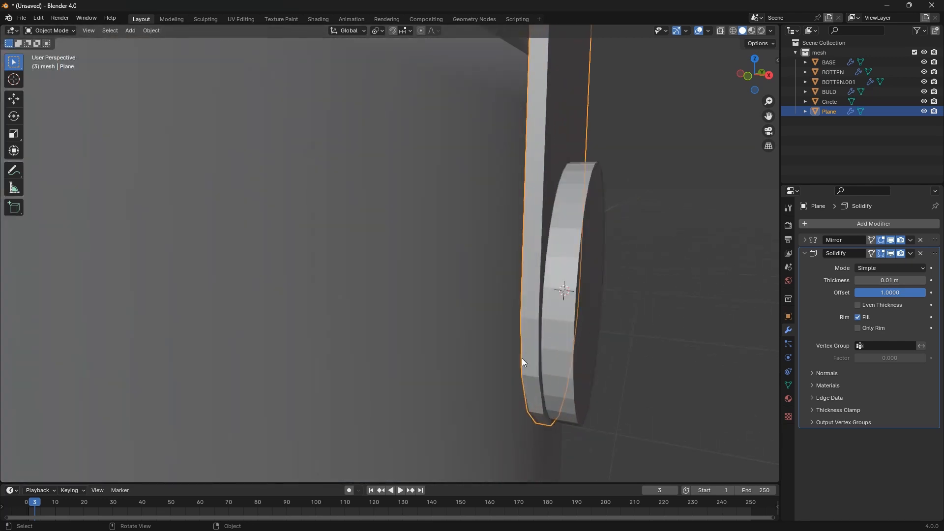
key(KP_1)
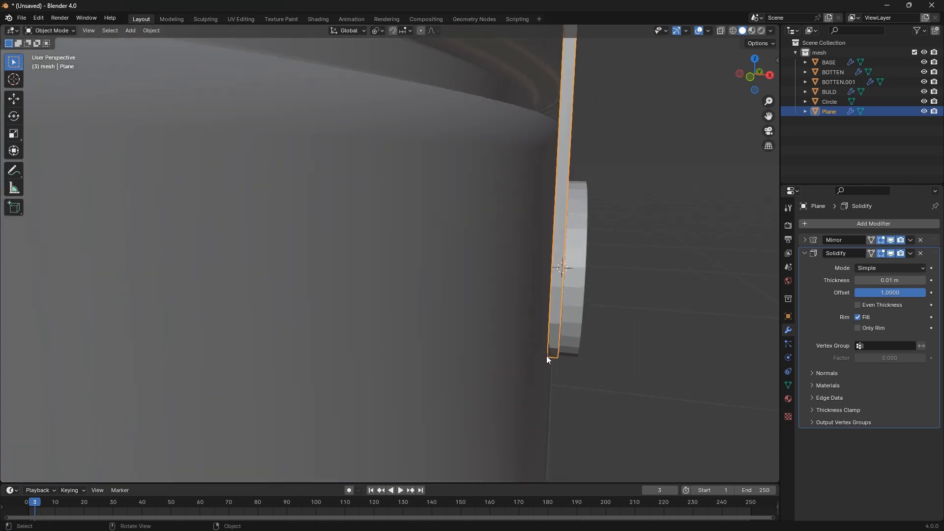
scroll(543, 189, up, 9)
scroll(610, 261, down, 4)
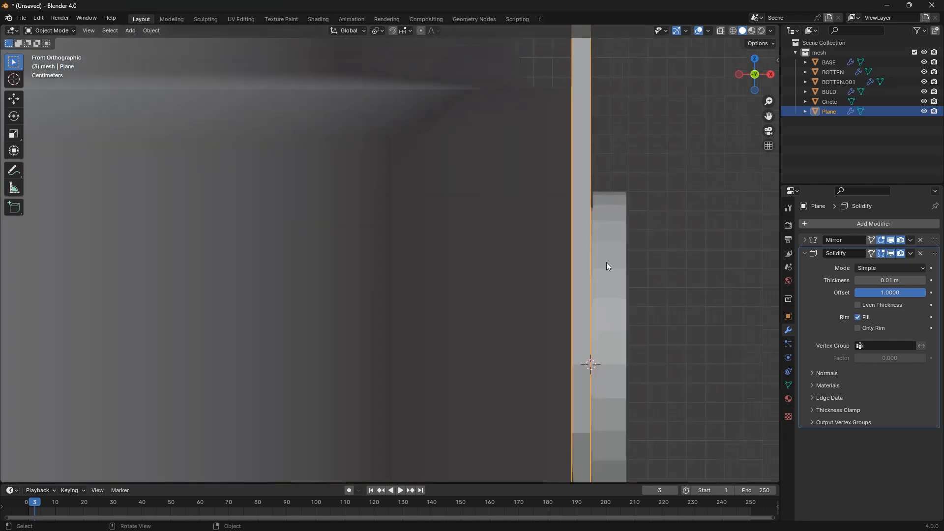
scroll(603, 186, up, 4)
scroll(496, 172, down, 5)
scroll(505, 203, up, 12)
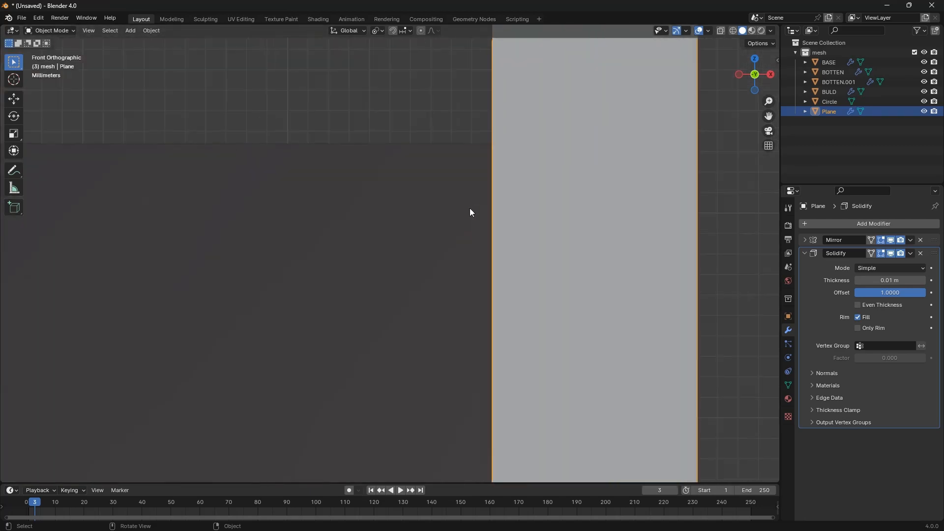
click(438, 189)
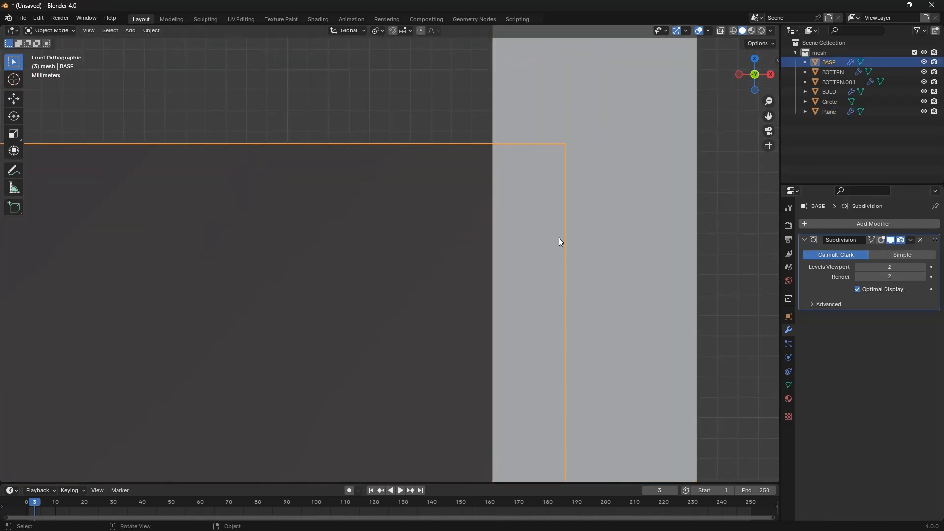
scroll(559, 238, down, 4)
click(596, 230)
scroll(541, 206, down, 5)
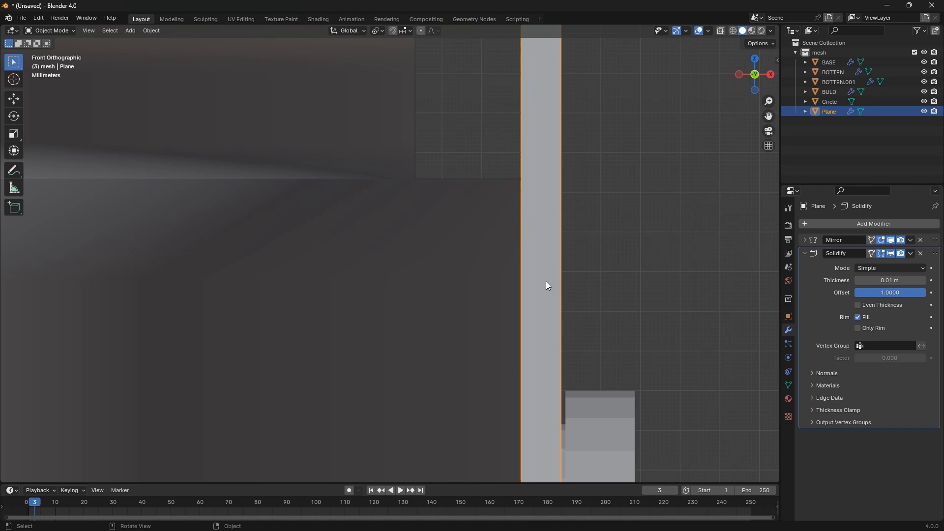
scroll(563, 406, down, 6)
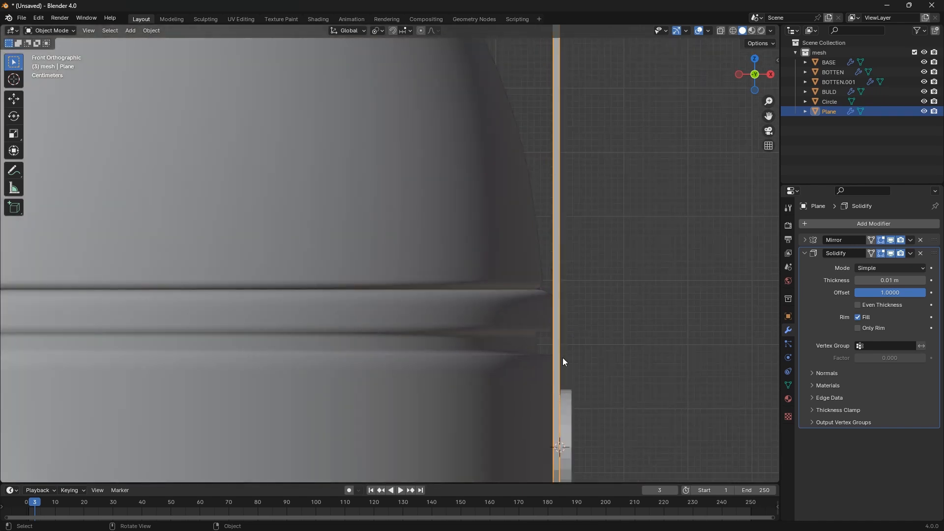
With X-ray on, select all of the handle's vertices except those on the centre line and move them outward about 0.005 m along X
scroll(556, 339, down, 8)
key(Tab)
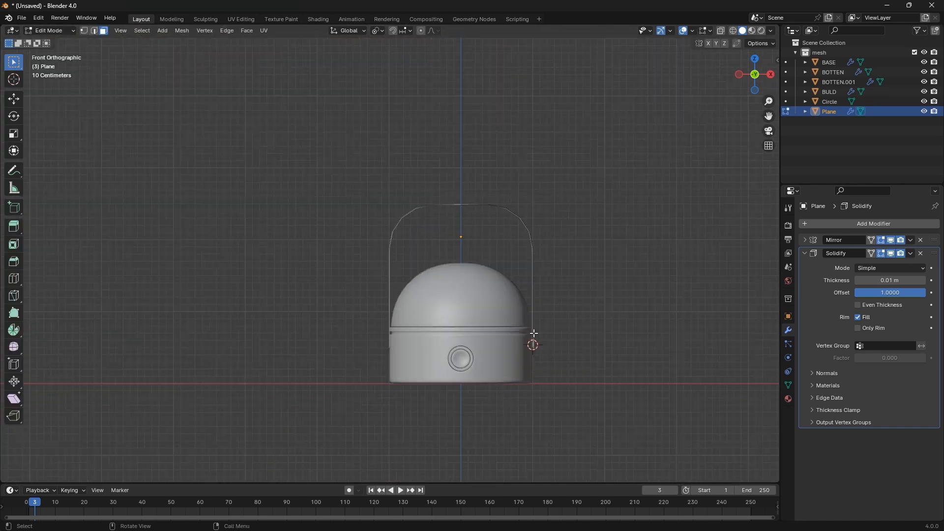
click(721, 30)
key(1)
scroll(487, 200, up, 2)
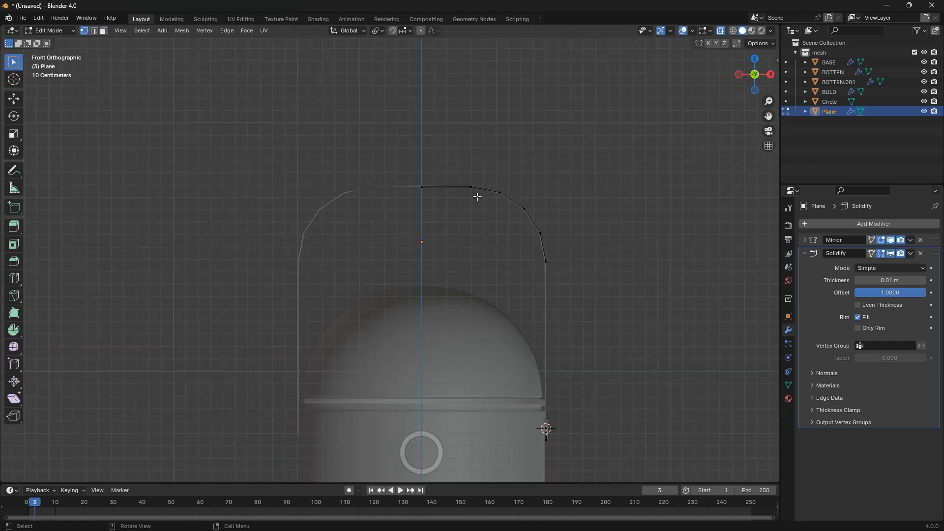
drag(459, 142, 629, 468)
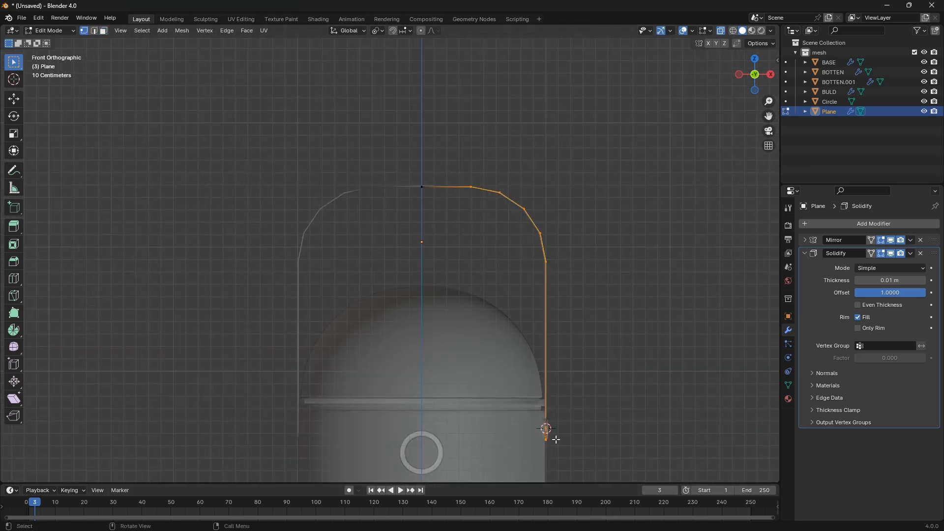
scroll(555, 439, up, 6)
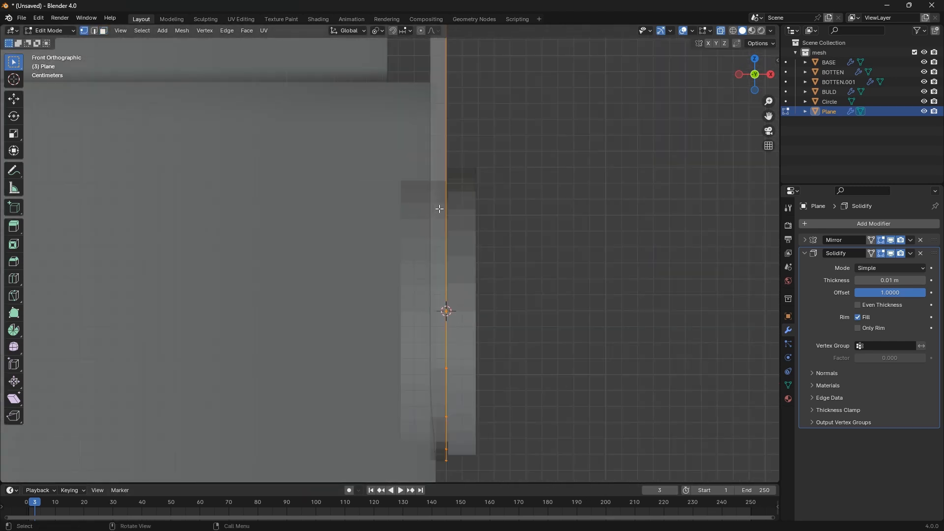
scroll(445, 202, up, 5)
key(g)
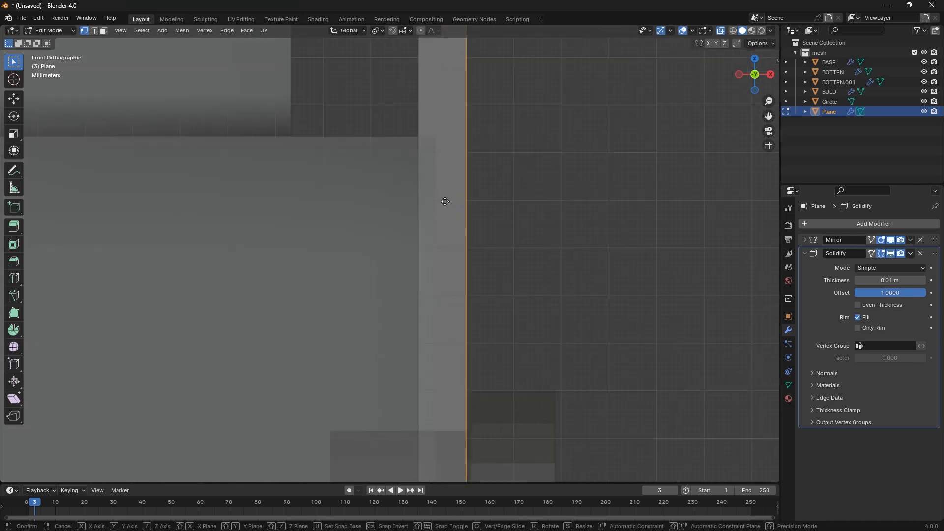
key(x)
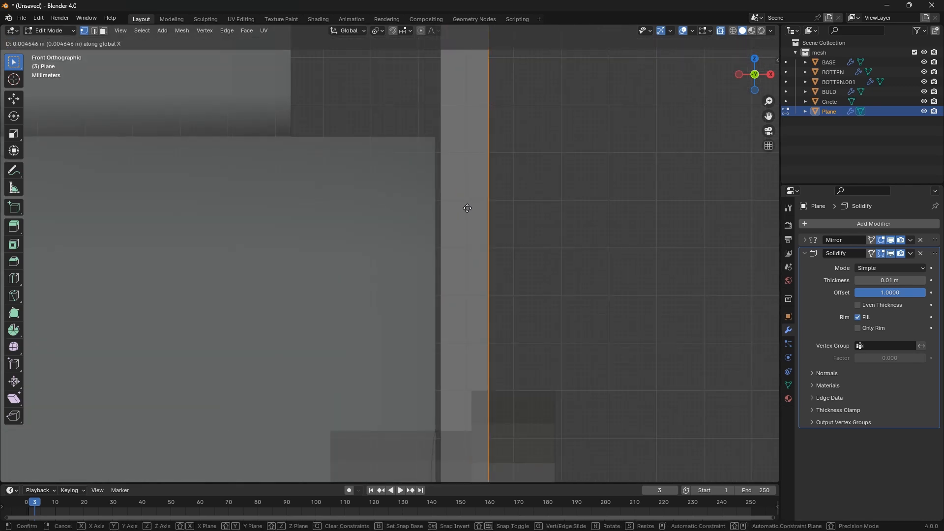
click(488, 216)
key(Tab)
Move the pivot disc about 0.004 m outward along X so its outer part meets the handle's outer face, and turn off X-ray
scroll(483, 300, down, 5)
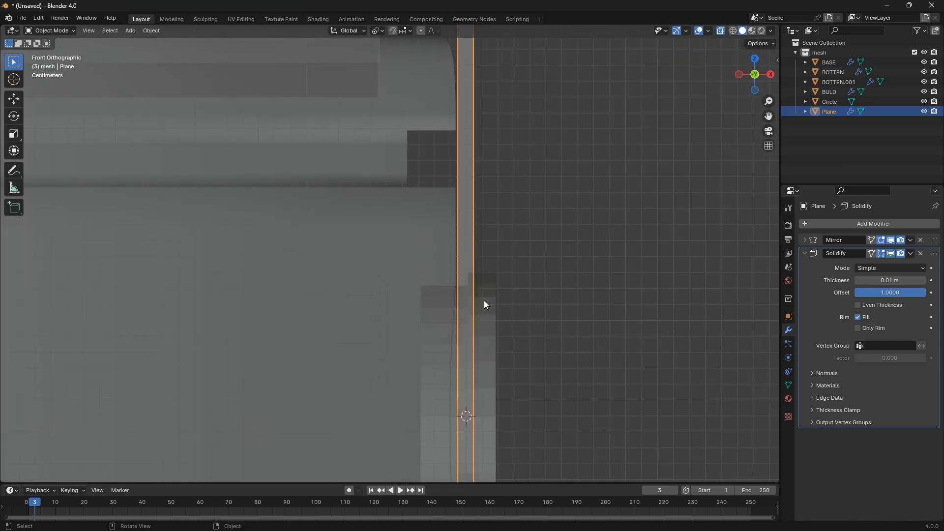
scroll(488, 261, up, 3)
click(478, 262)
key(g)
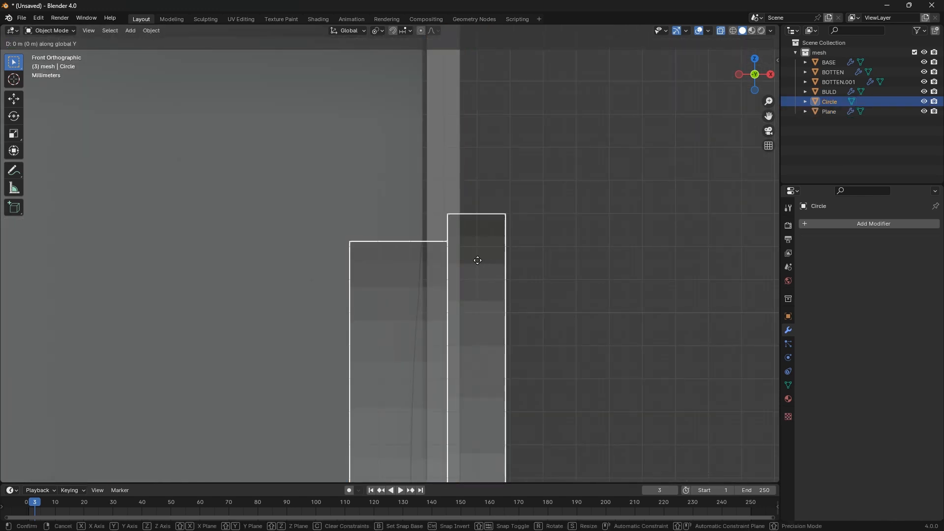
key(y)
key(x)
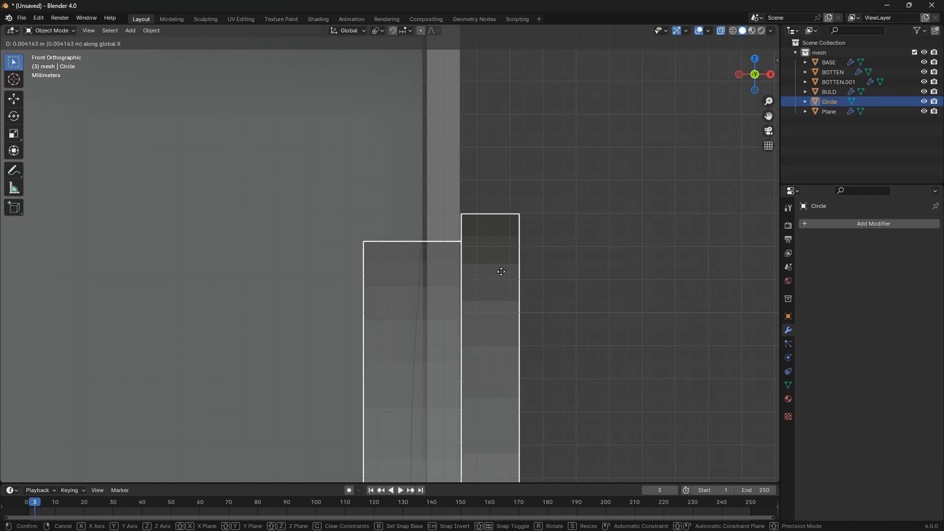
click(502, 273)
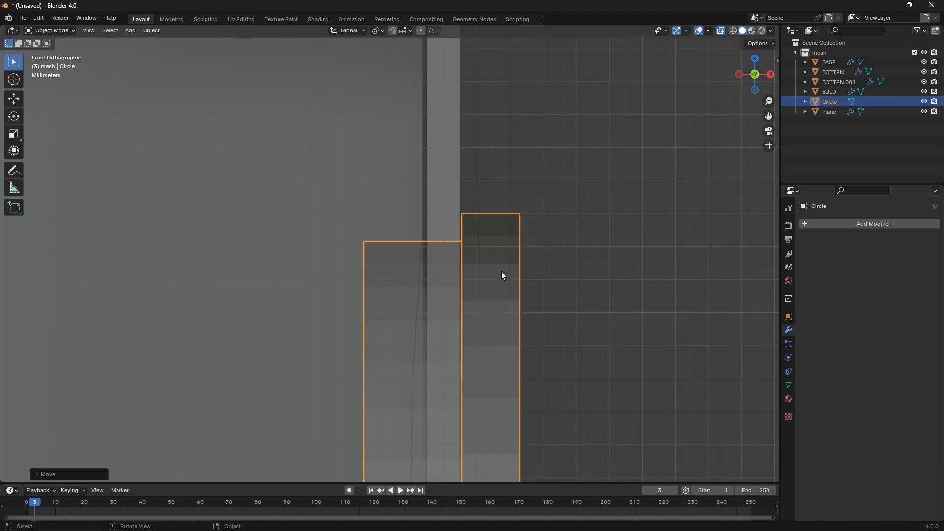
click(721, 30)
Add a Subdivision Surface modifier to the arch handle
scroll(520, 243, down, 5)
middle_drag(523, 299, 497, 221)
scroll(498, 312, up, 8)
scroll(512, 291, up, 3)
scroll(511, 291, down, 3)
scroll(497, 266, up, 5)
click(423, 130)
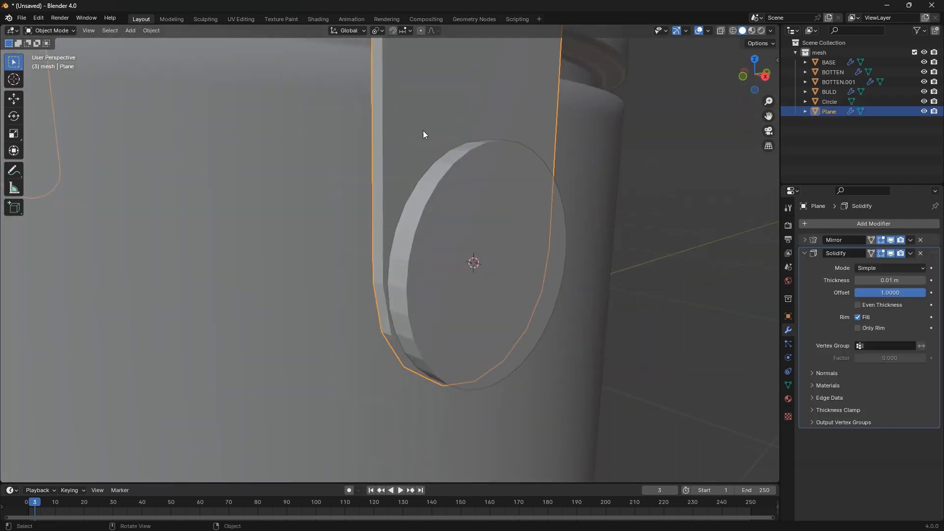
click(805, 253)
click(888, 225)
mouse_move(884, 225)
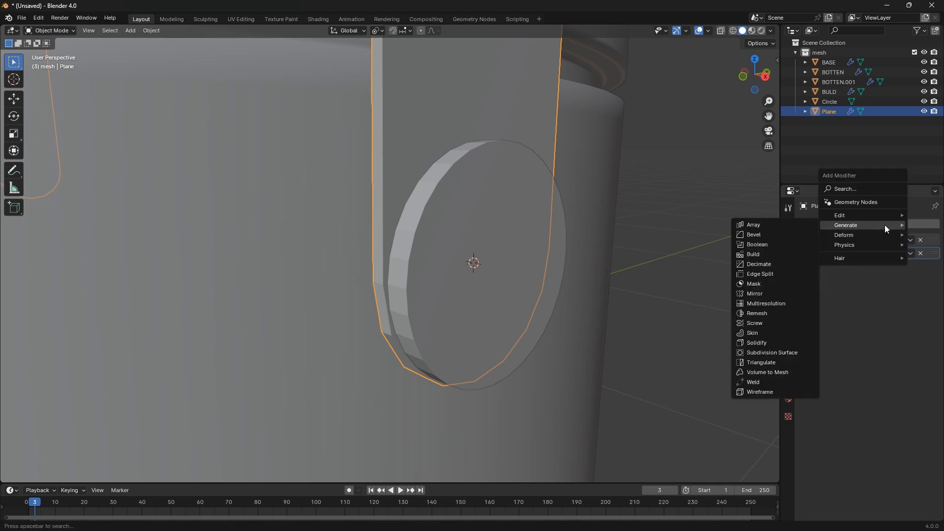
click(770, 353)
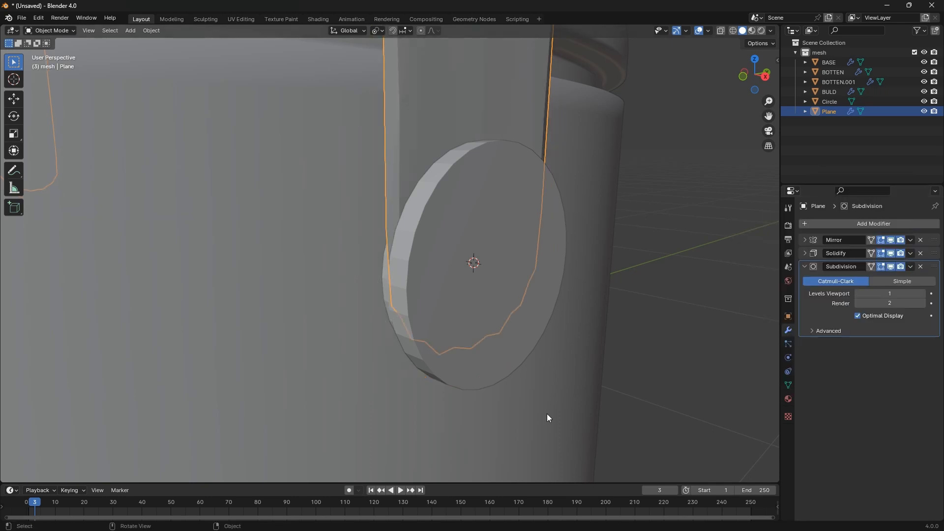
Isolate the arch handle in local view, enter Edit Mode and examine the mesh at its rounded lower end
middle_drag(518, 373, 500, 385)
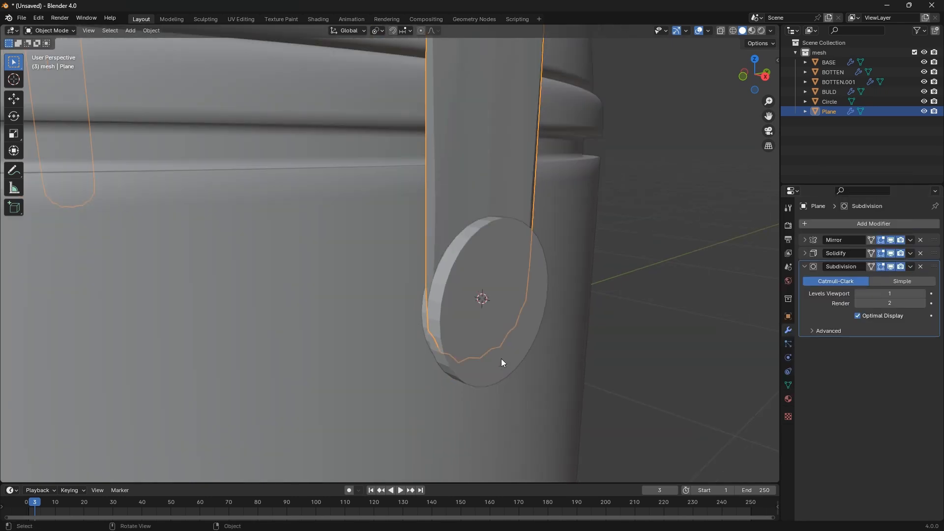
key(KP_Divide)
middle_drag(516, 353, 488, 346)
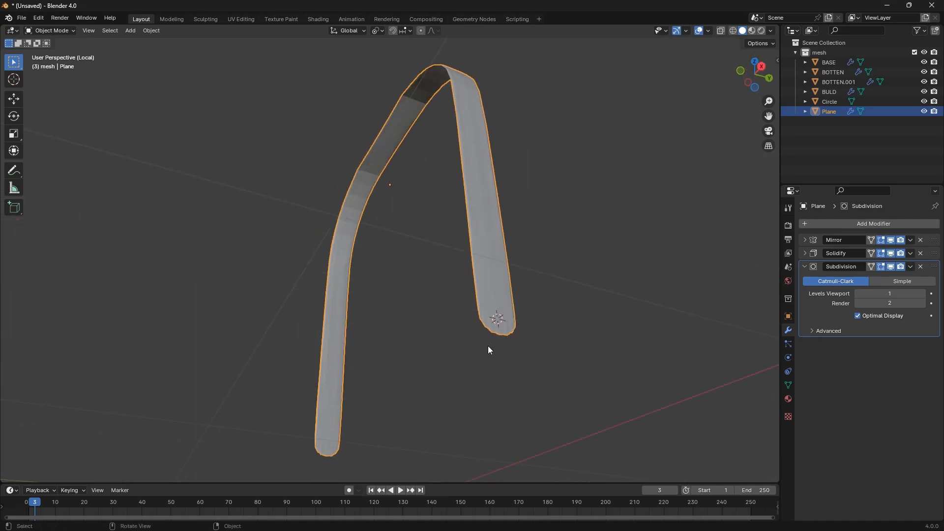
scroll(515, 320, up, 8)
key(Tab)
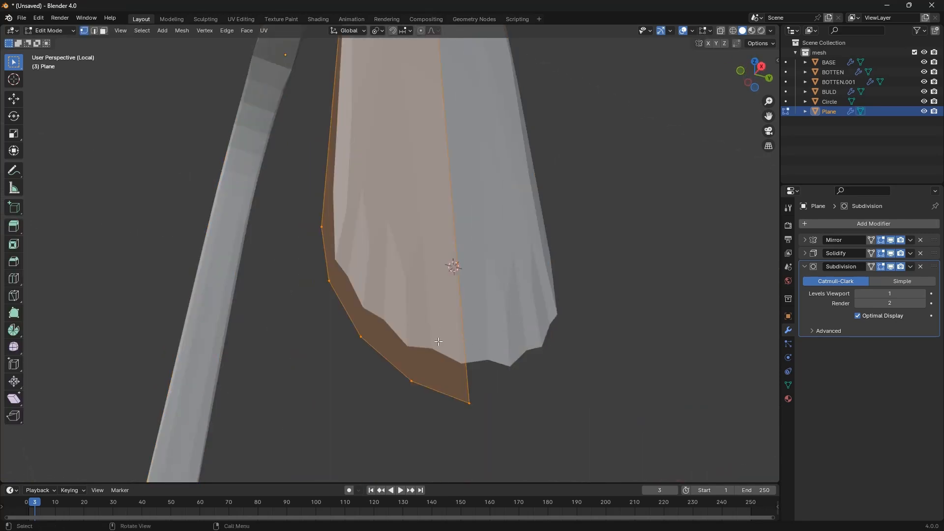
scroll(402, 321, down, 8)
middle_drag(404, 330, 411, 359)
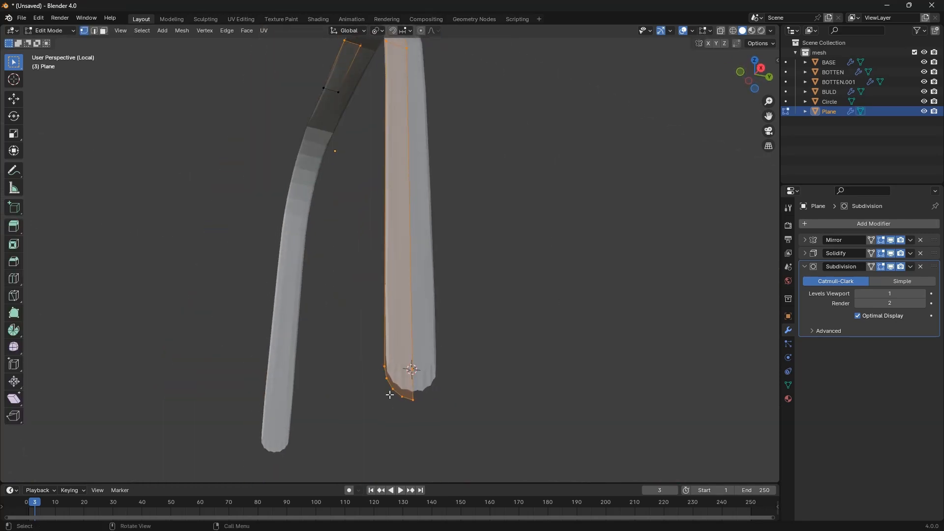
scroll(403, 401, up, 6)
scroll(444, 383, down, 7)
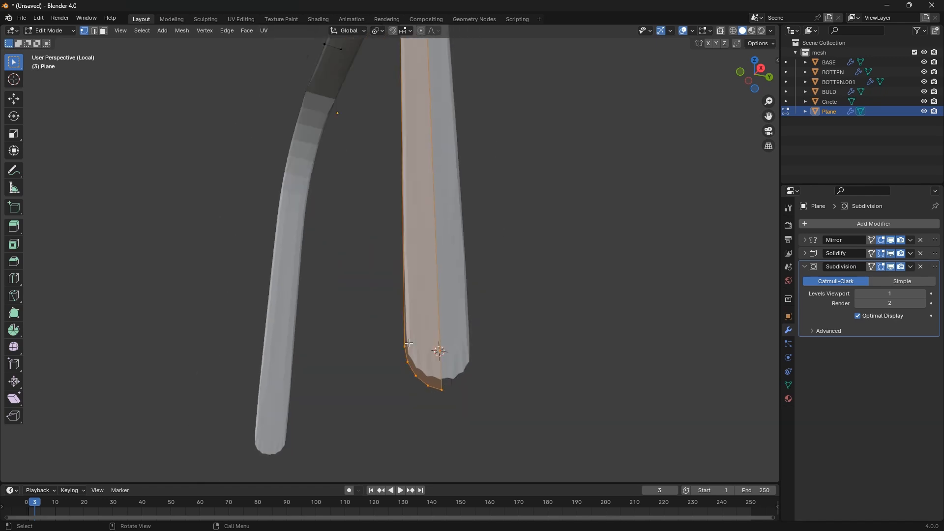
middle_drag(413, 355, 413, 393)
scroll(412, 408, down, 6)
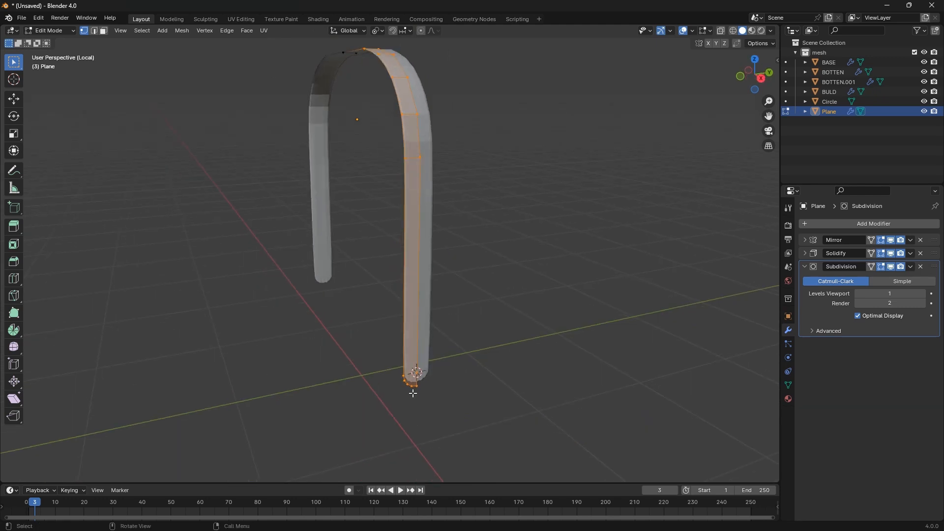
scroll(411, 235, up, 1)
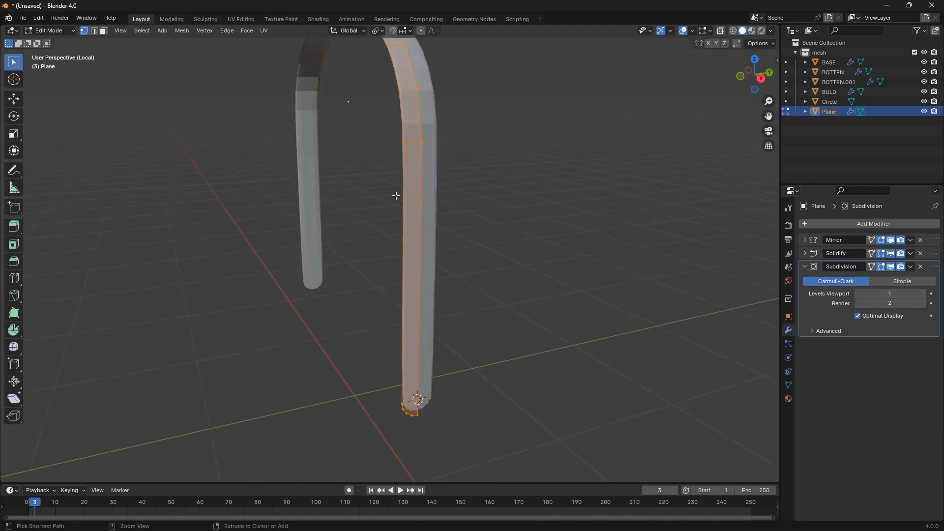
Add a lengthwise loop cut along the handle's curved upper section and slide it close to the outer side edge
key(ctrl+r)
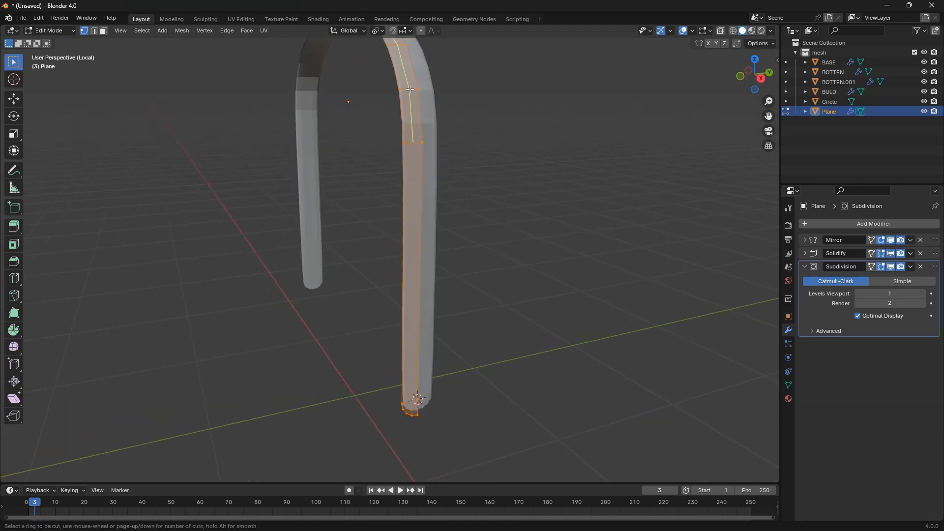
click(413, 140)
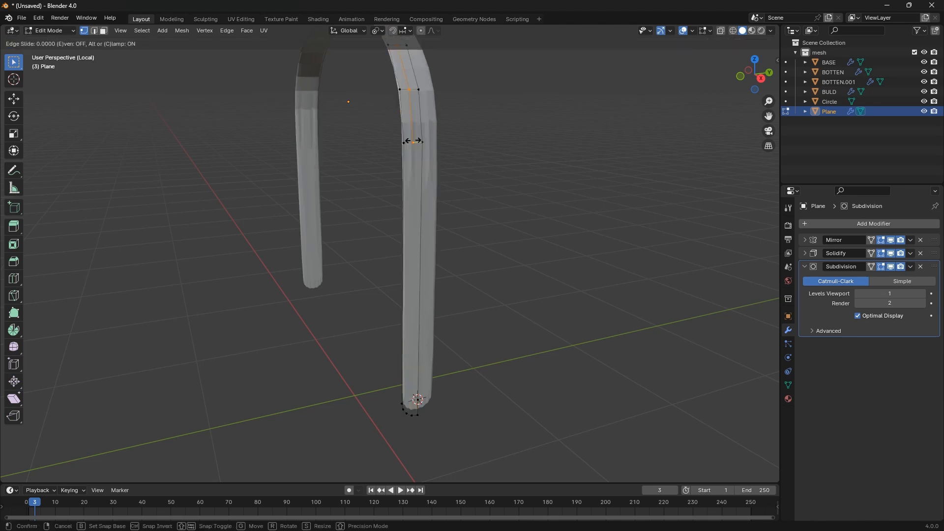
click(407, 144)
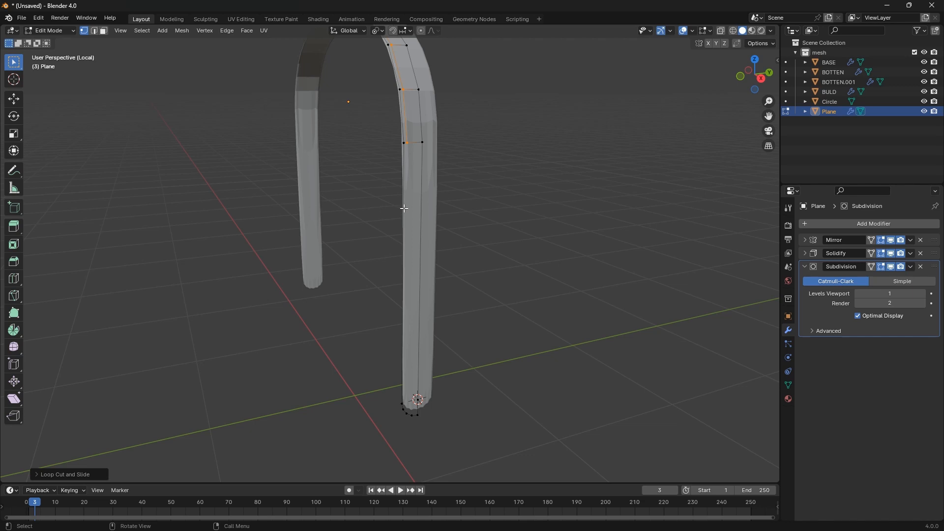
Knife-cut an inner line following the handle's rounded lower end, then up the straight leg to join the lengthwise loop cut
key(k)
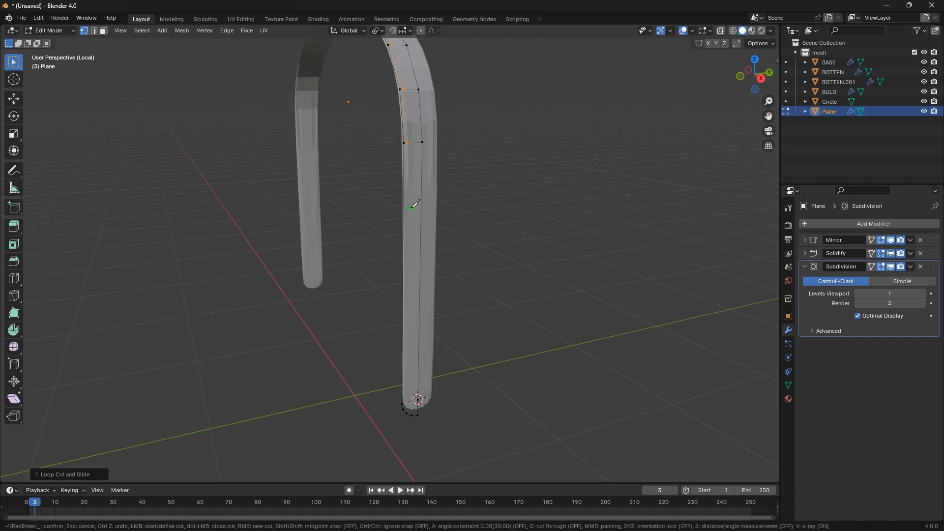
scroll(450, 397, up, 4)
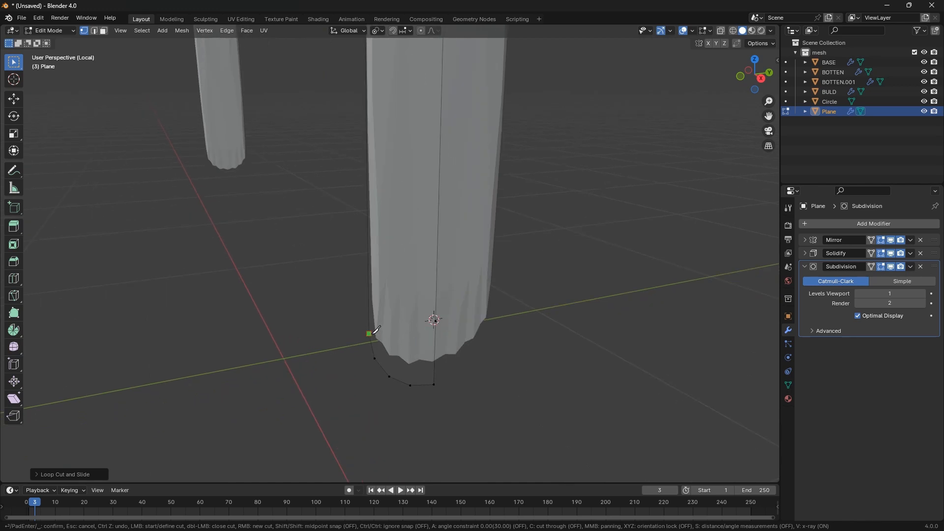
click(369, 334)
click(434, 376)
click(413, 376)
click(400, 367)
click(390, 377)
click(399, 366)
click(388, 353)
click(382, 328)
click(370, 333)
click(381, 328)
scroll(397, 362, up, 3)
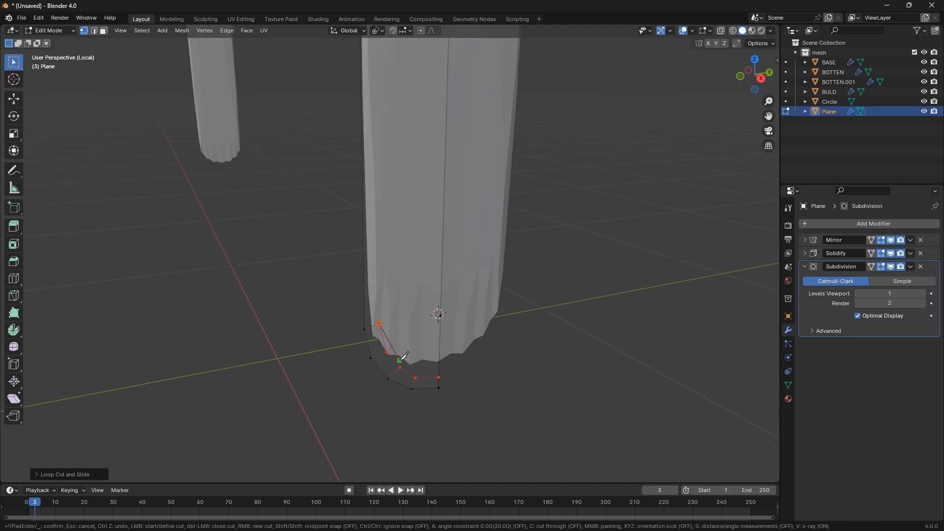
scroll(394, 366, down, 8)
scroll(399, 363, down, 5)
scroll(391, 219, up, 9)
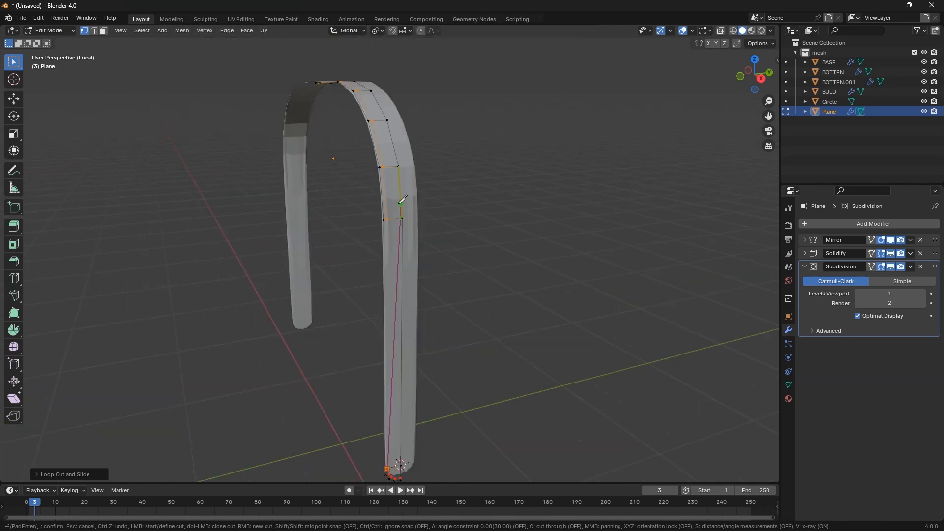
click(380, 218)
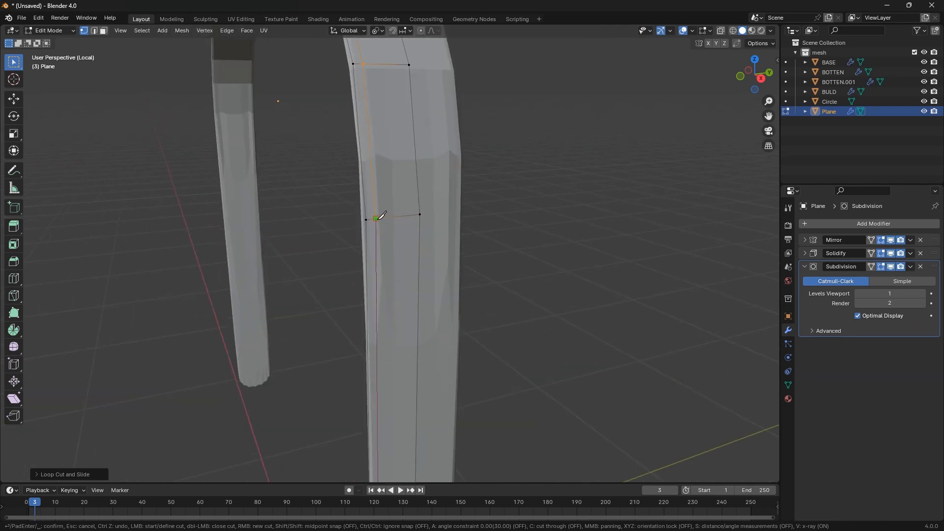
key(Return)
Return to Object Mode and examine the shading and outline of the handle's rounded lower ends from several angles
scroll(389, 246, down, 4)
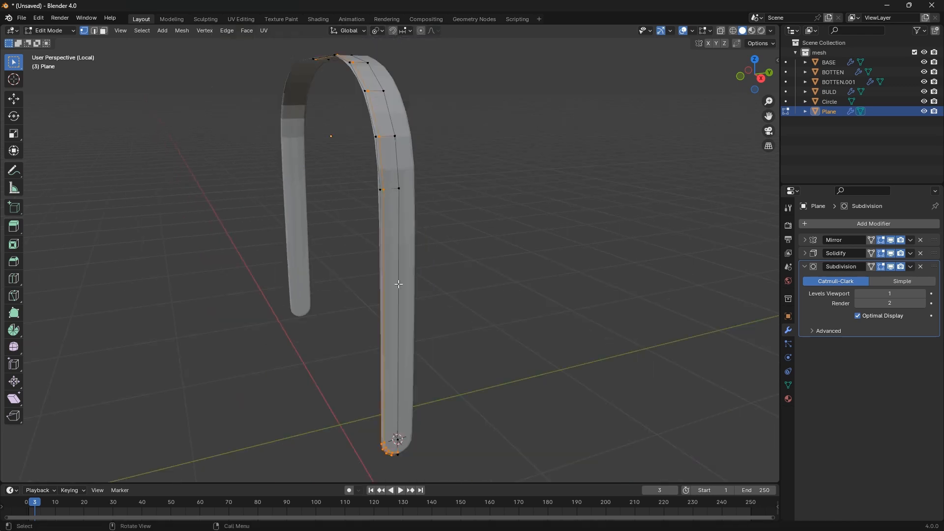
scroll(396, 442, up, 8)
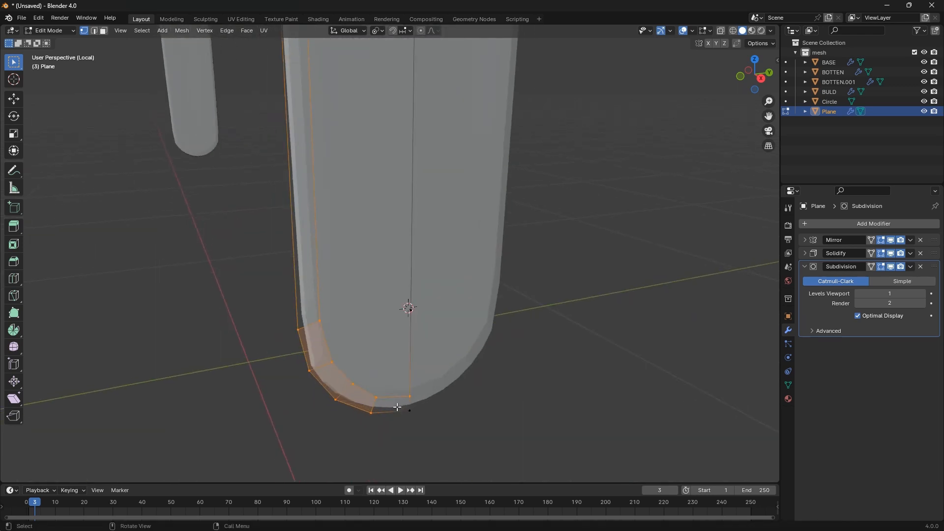
key(Tab)
scroll(397, 407, down, 2)
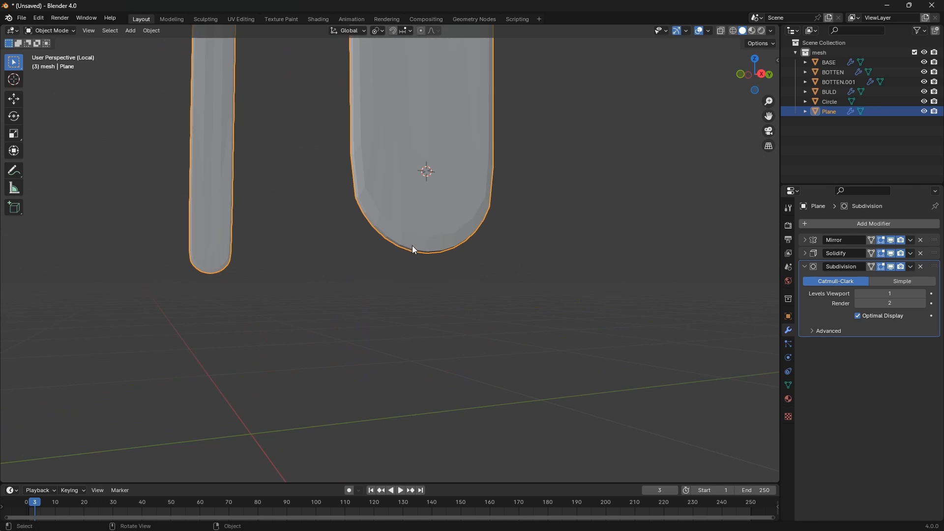
scroll(421, 232, up, 7)
scroll(395, 319, down, 8)
middle_drag(413, 305, 438, 252)
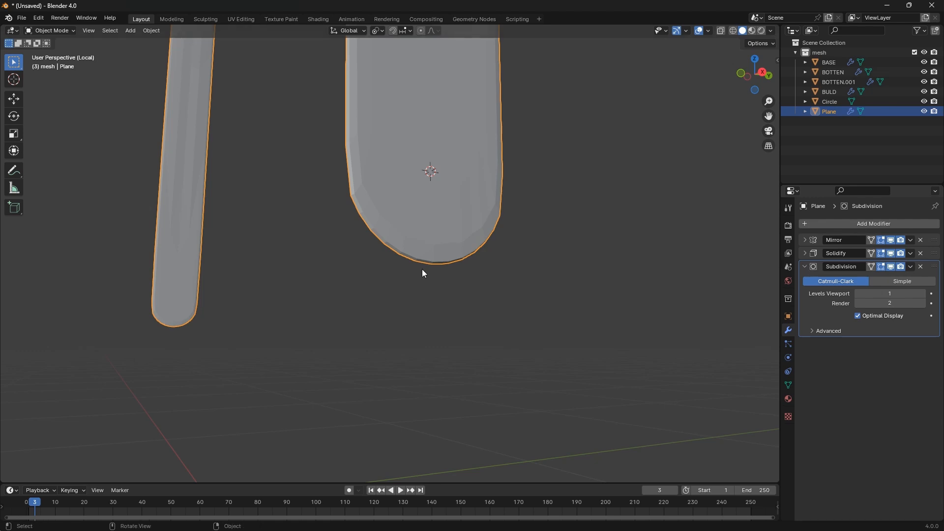
key(Tab)
key(Tab)
middle_drag(402, 299, 467, 304)
scroll(500, 314, up, 8)
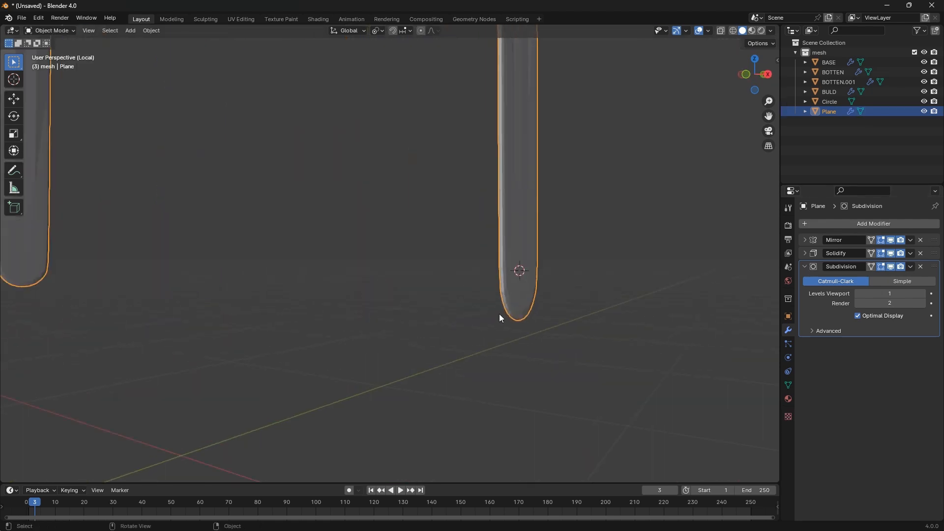
Add a Bevel modifier to the handle with an amount of 0.84 m, placed before the Subdivision modifier in the stack
click(803, 267)
click(869, 223)
mouse_move(842, 224)
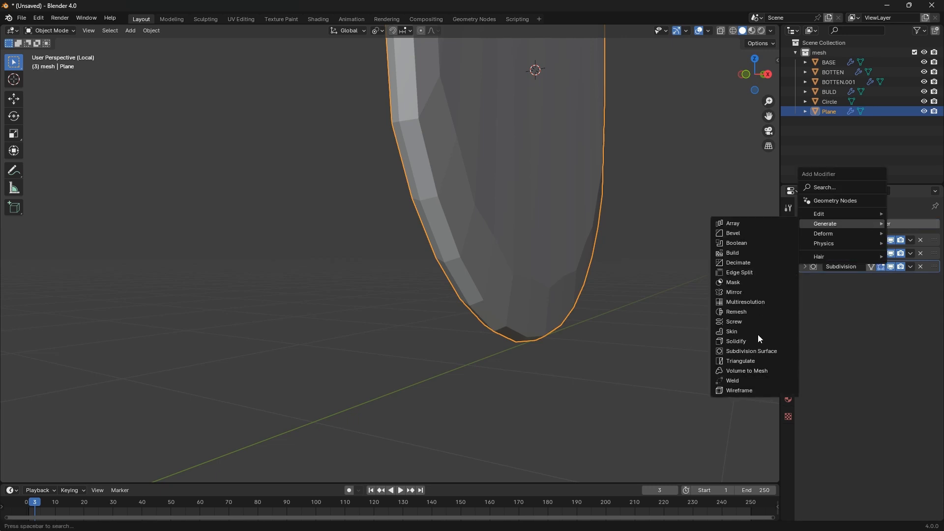
click(752, 233)
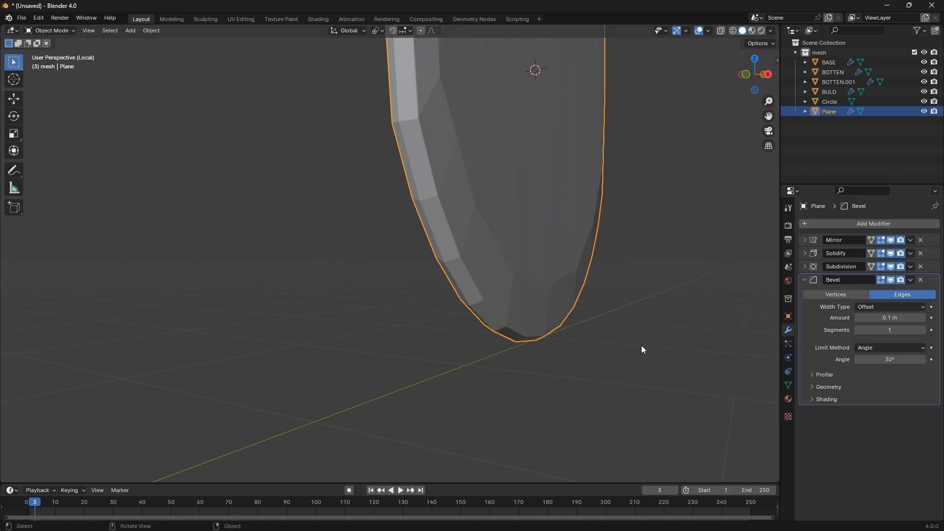
click(858, 318)
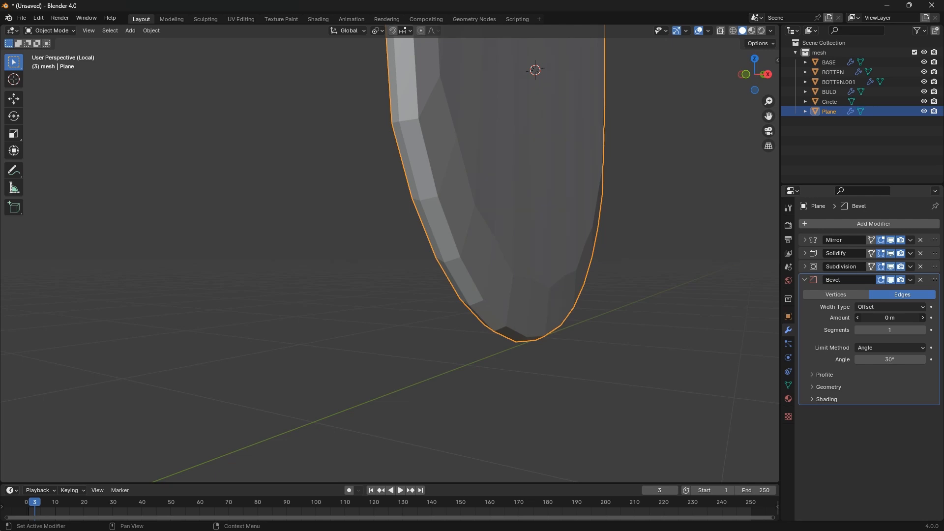
drag(890, 317, 942, 266)
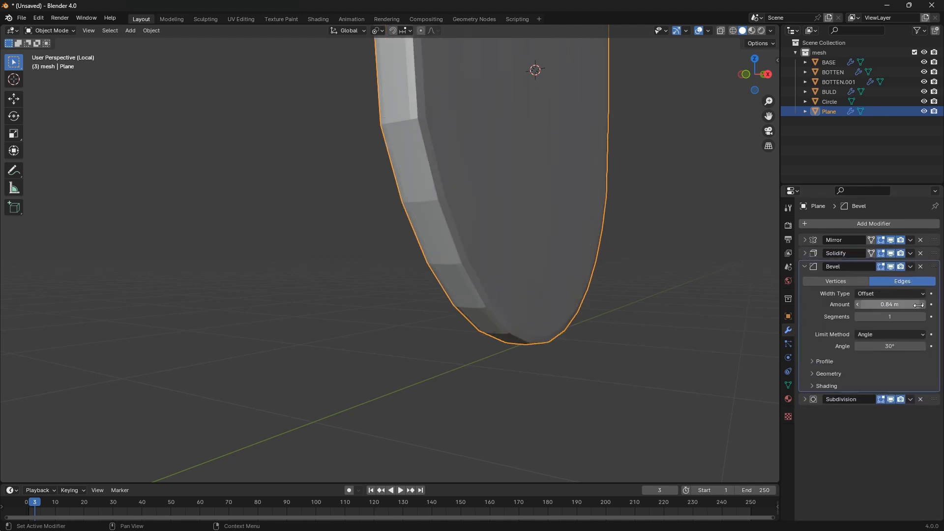
Set the handle's Bevel modifier to 3 segments and its amount to 0.02 m
middle_drag(553, 361, 562, 286)
scroll(571, 270, down, 7)
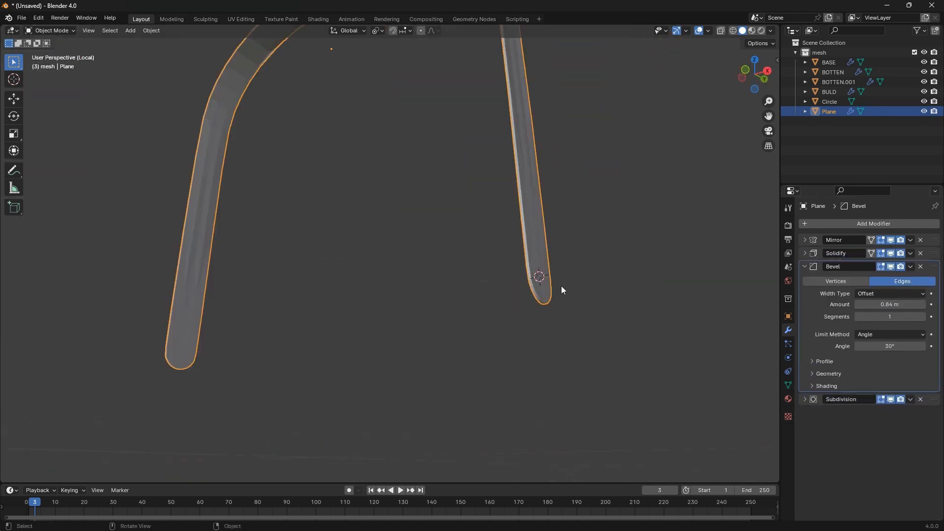
scroll(541, 297, up, 12)
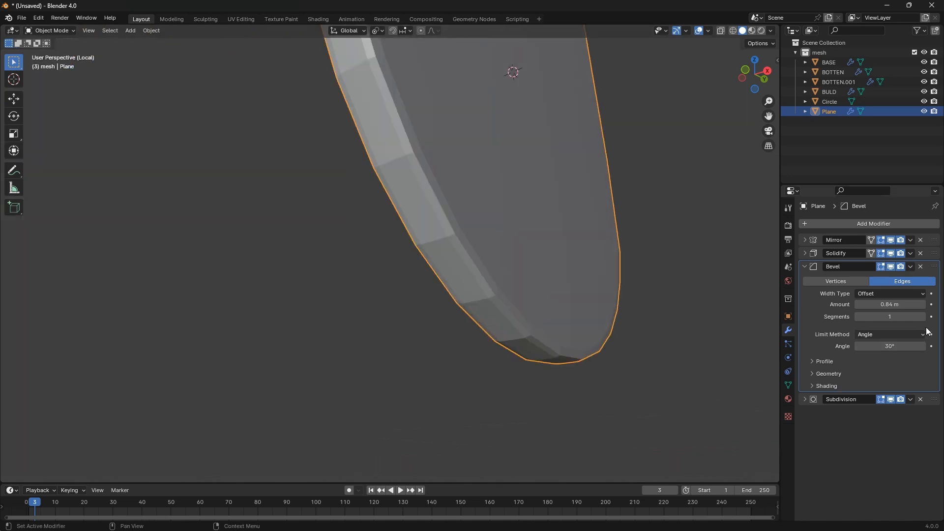
click(923, 318)
click(922, 317)
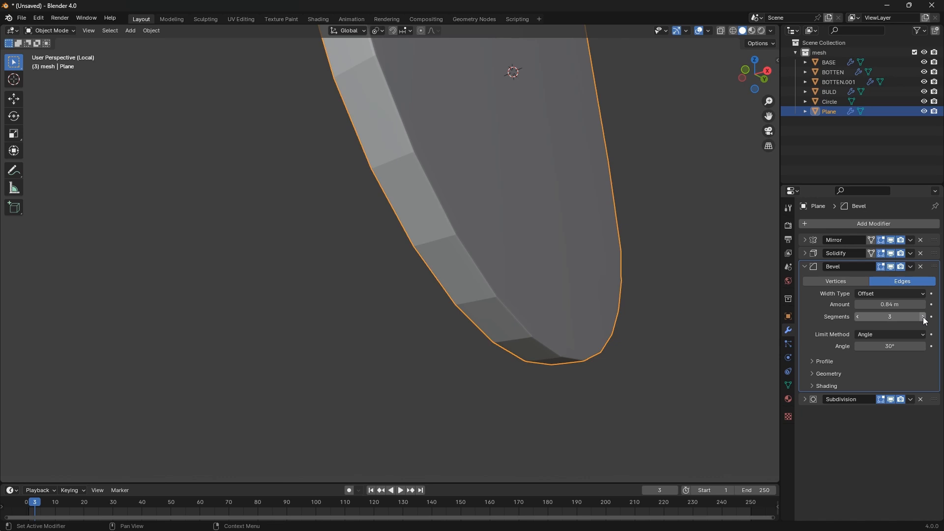
mouse_move(900, 305)
mouse_down()
mouse_move(910, 304)
mouse_move(888, 304)
mouse_up()
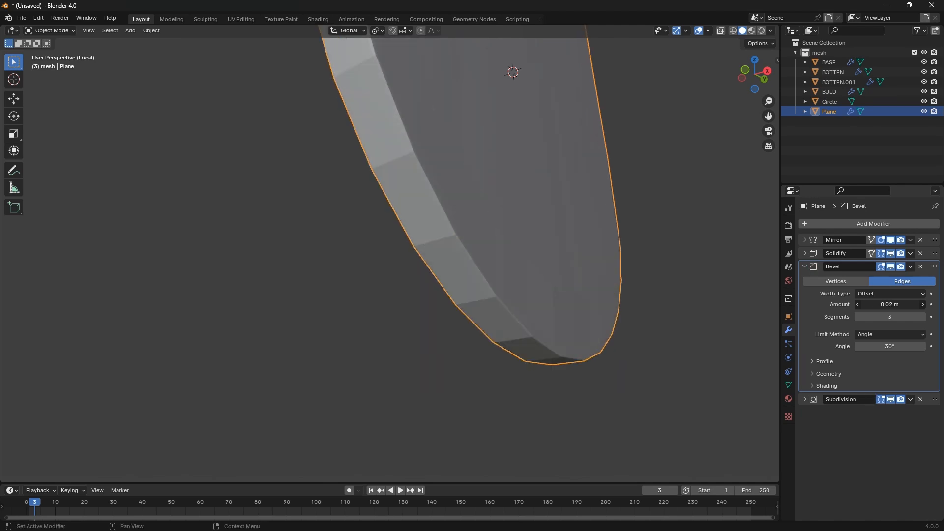
Set the handle's Bevel amount to 0.002 m and compare the handle with the modifier's viewport display off and on
click(893, 305)
click(867, 304)
key(Return)
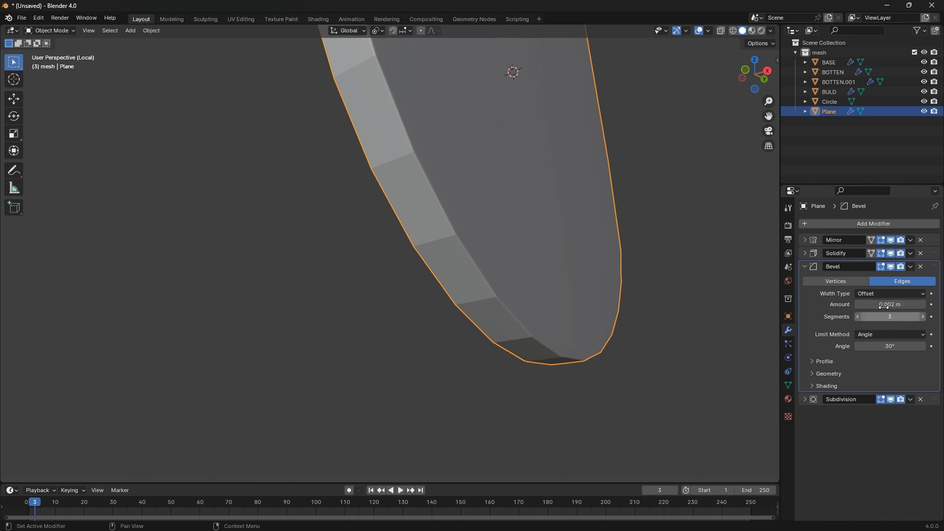
click(890, 266)
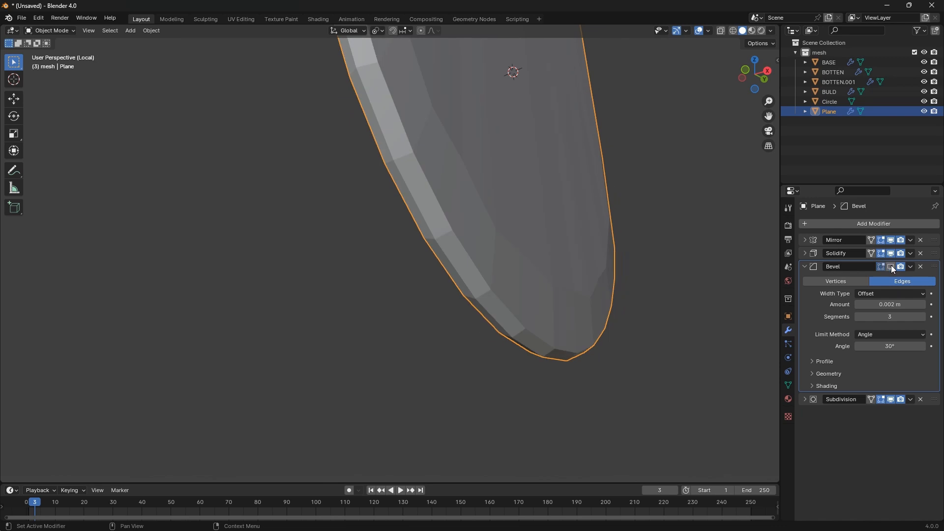
click(890, 266)
click(891, 266)
click(891, 266)
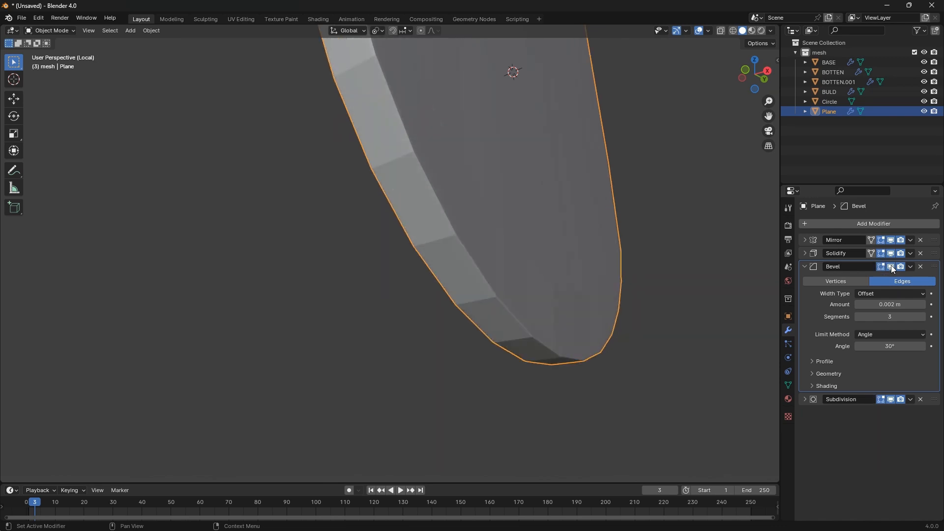
click(804, 268)
Merge all of the handle's mesh vertices by distance in Edit Mode and return to Object Mode
key(Tab)
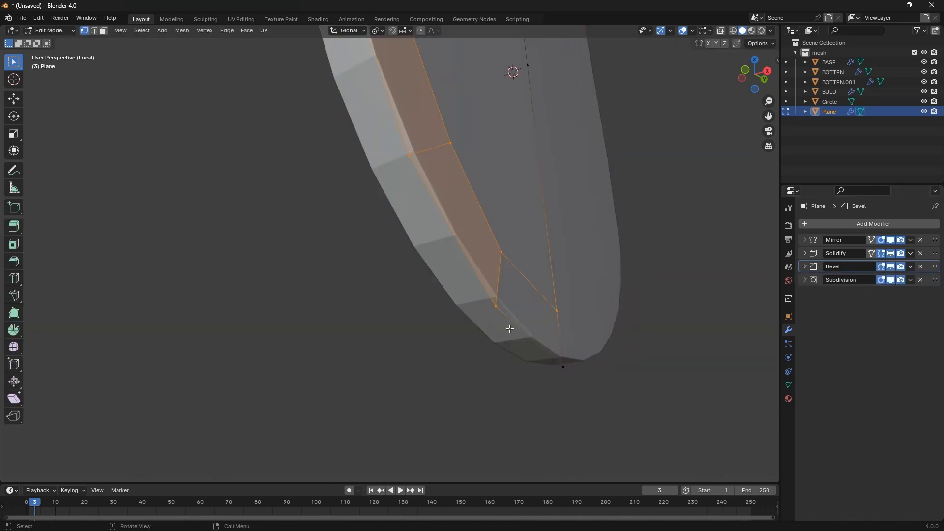
key(a)
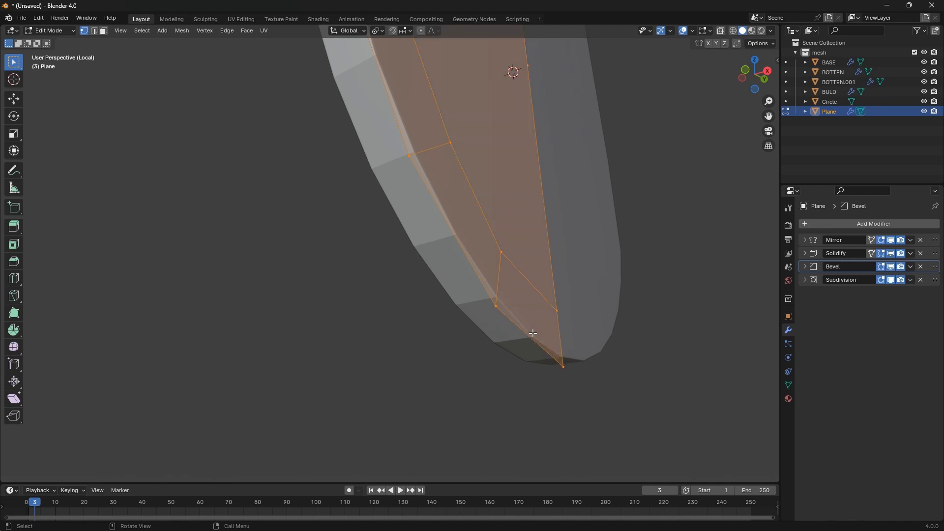
key(m)
click(532, 333)
key(Tab)
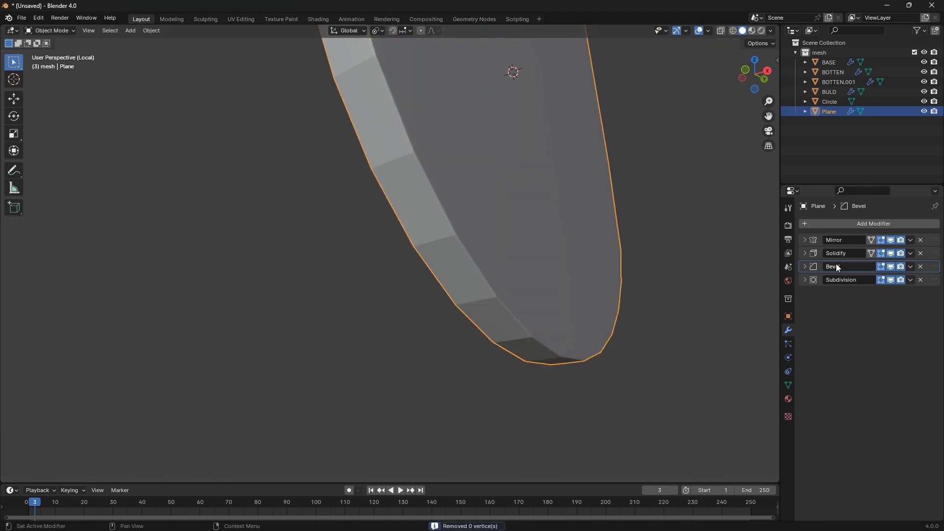
Try the Bevel modifier above Solidify in the handle's stack and reduce its amount to 0 m
drag(935, 266, 935, 253)
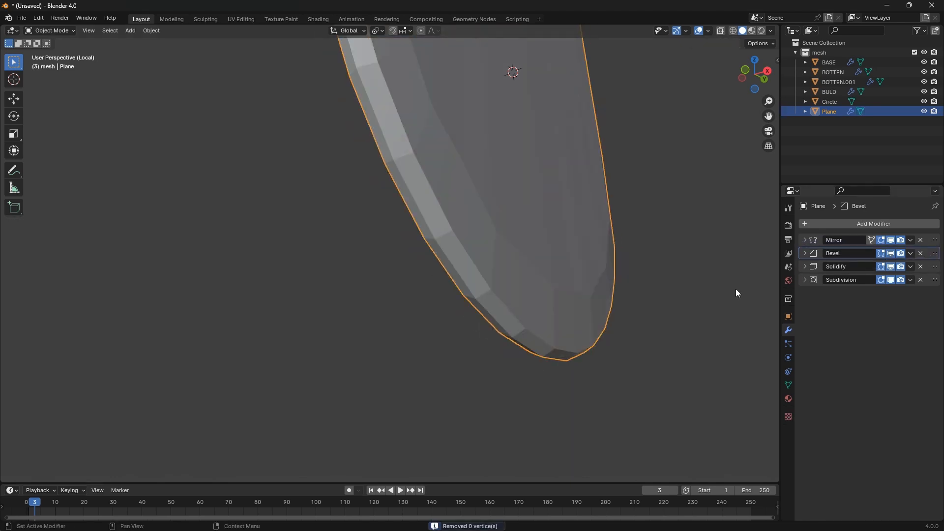
click(805, 254)
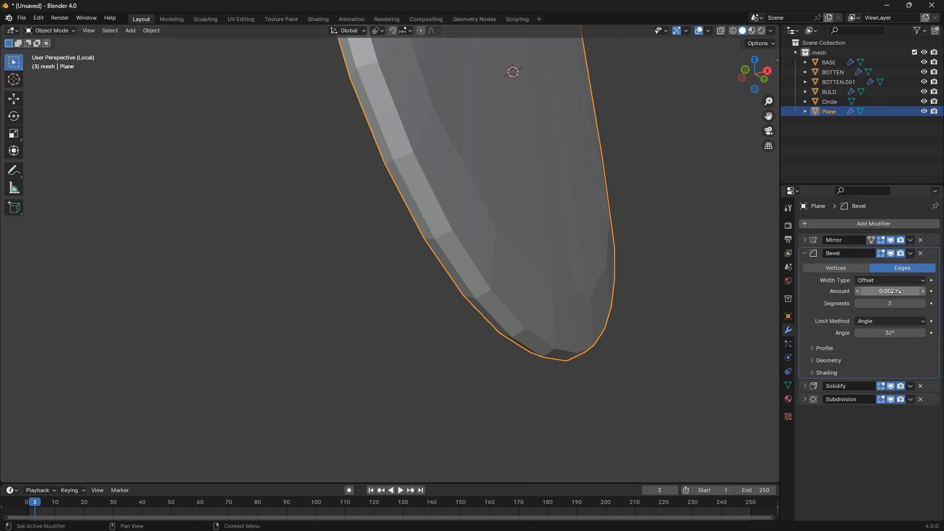
mouse_move(890, 291)
mouse_down()
mouse_move(909, 291)
mouse_move(890, 291)
mouse_up()
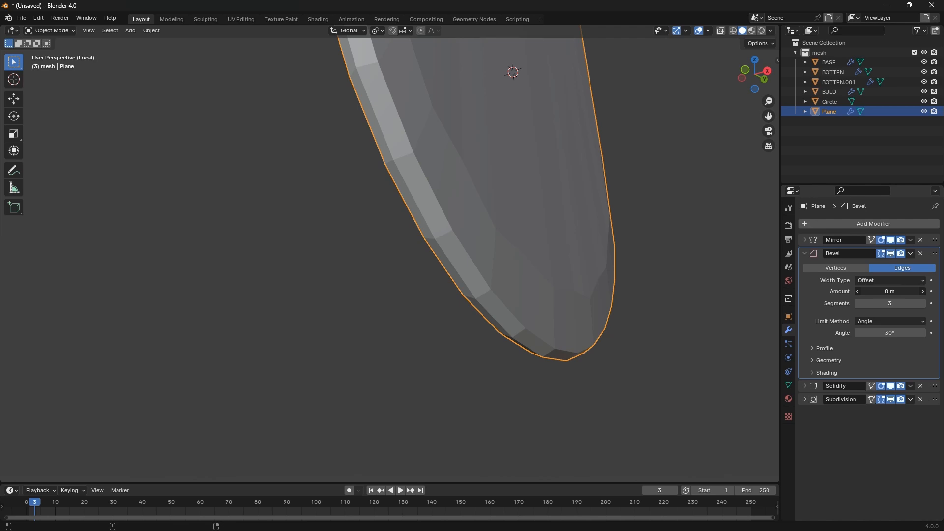
Put the Bevel modifier back between Solidify and Subdivision and try an amount of 0.03 m
click(804, 253)
drag(934, 254, 934, 275)
click(805, 267)
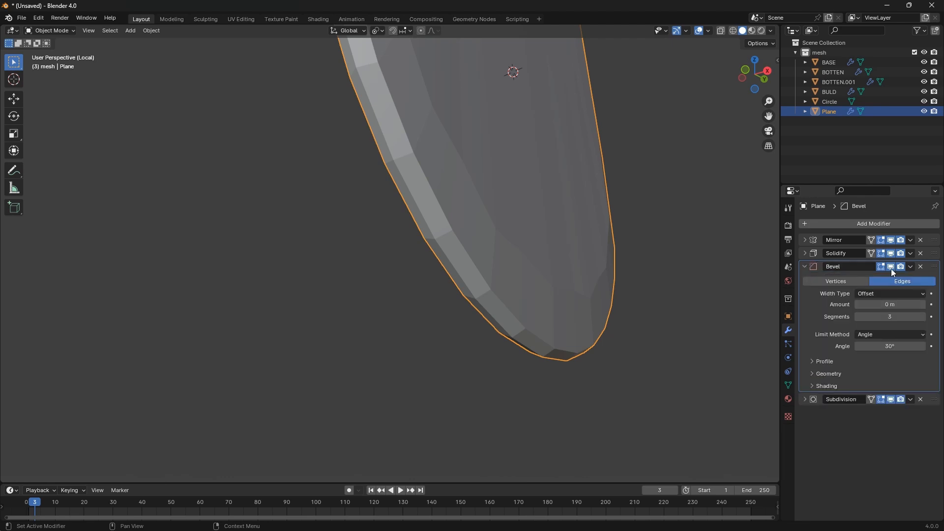
mouse_move(890, 304)
mouse_down()
mouse_move(909, 305)
mouse_move(885, 304)
mouse_up()
click(805, 266)
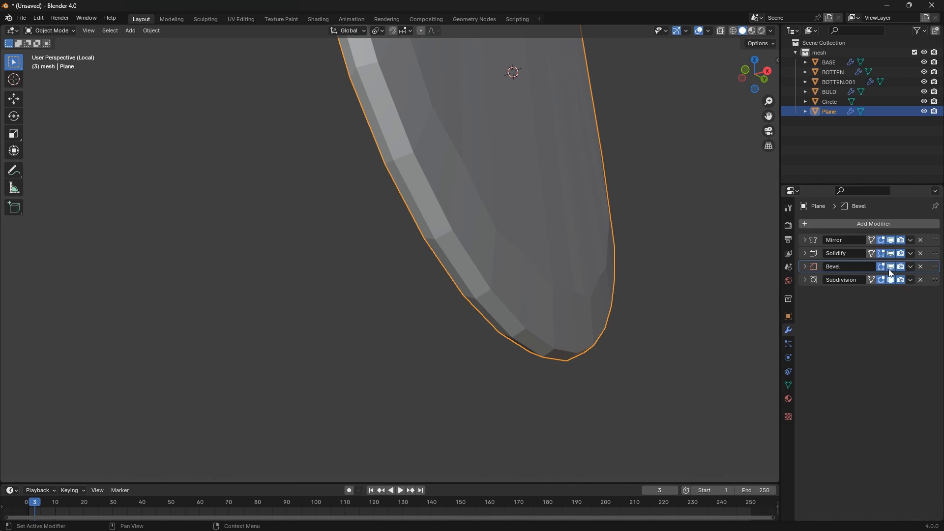
click(804, 269)
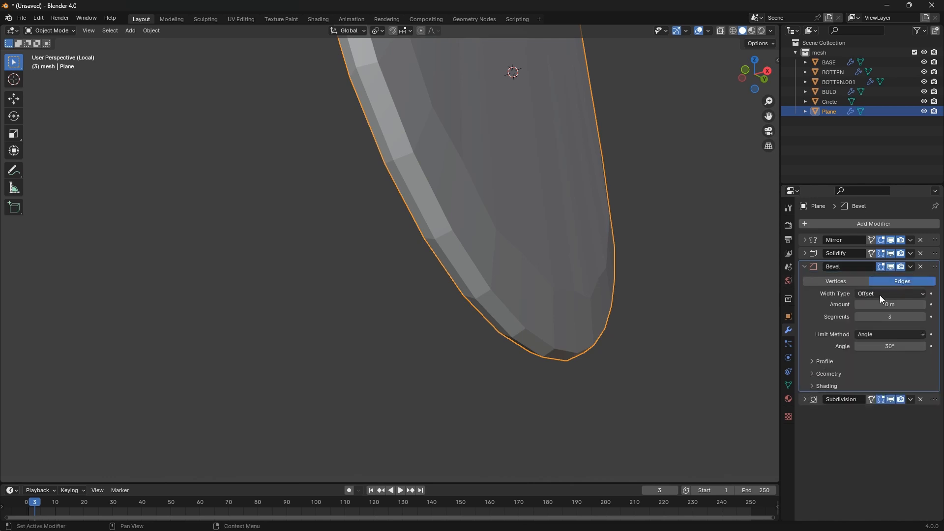
mouse_move(882, 304)
mouse_down()
mouse_move(895, 304)
mouse_move(883, 304)
mouse_up()
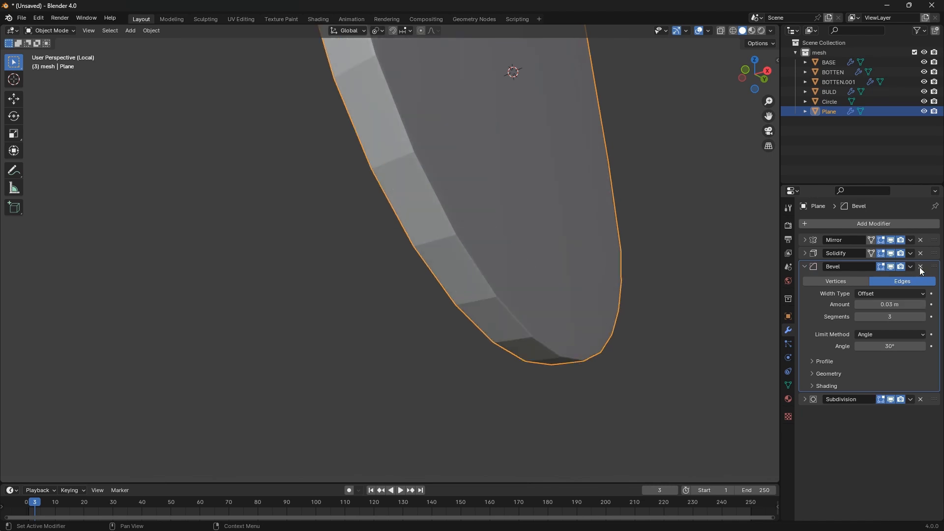
Remove the Bevel modifier from the handle and apply Shade Smooth to the handle
click(921, 266)
scroll(575, 347, down, 8)
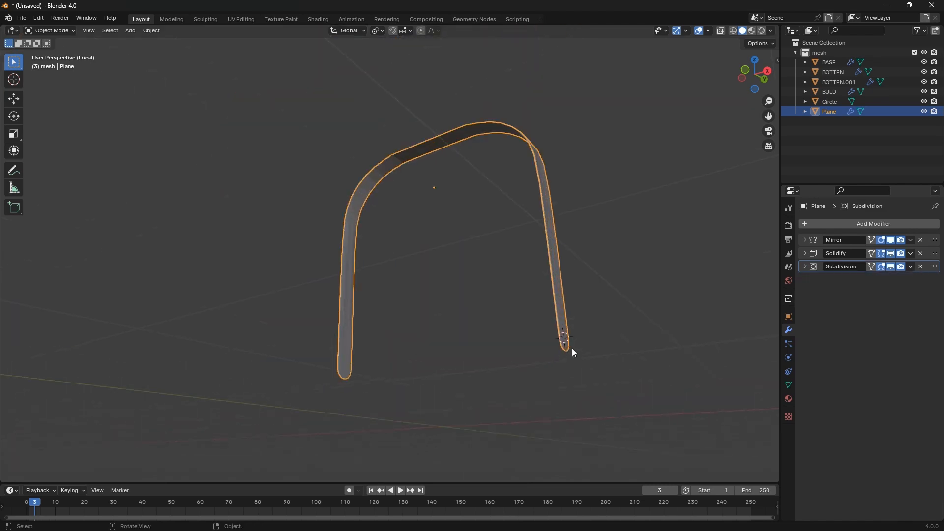
key(Tab)
middle_drag(581, 337, 533, 379)
scroll(534, 354, up, 5)
key(Tab)
right_click(540, 319)
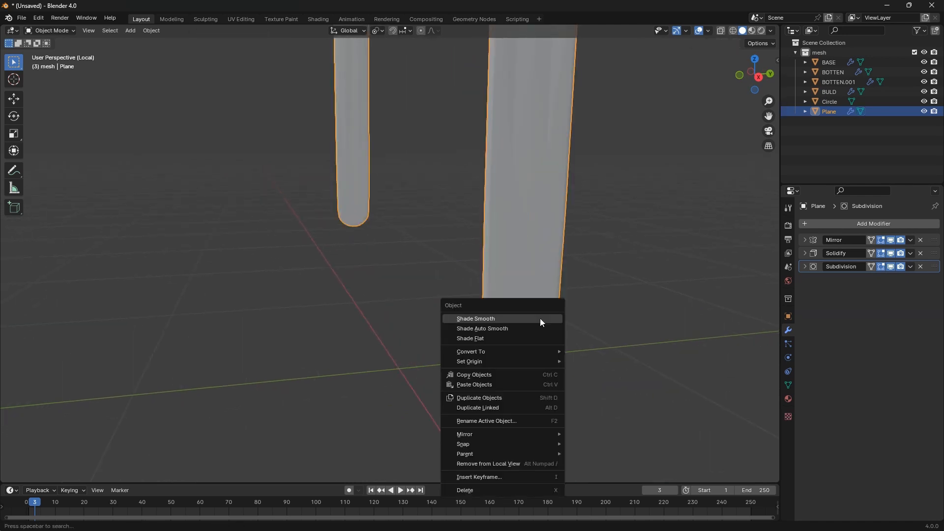
click(540, 318)
Raise the handle's Subdivision viewport level to 2 to smooth the outline of its rounded lower ends
middle_drag(540, 332, 556, 226)
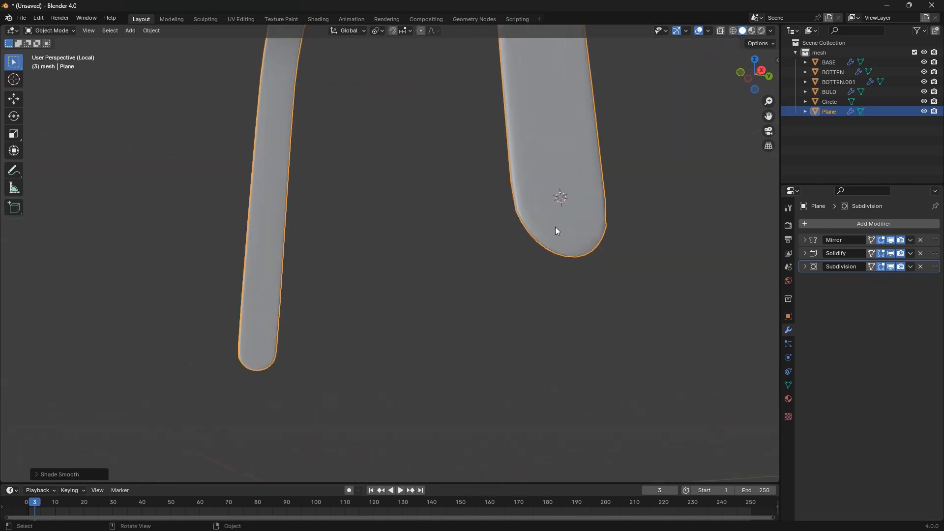
scroll(555, 226, up, 4)
scroll(523, 310, down, 5)
middle_drag(523, 310, 552, 297)
scroll(554, 296, up, 4)
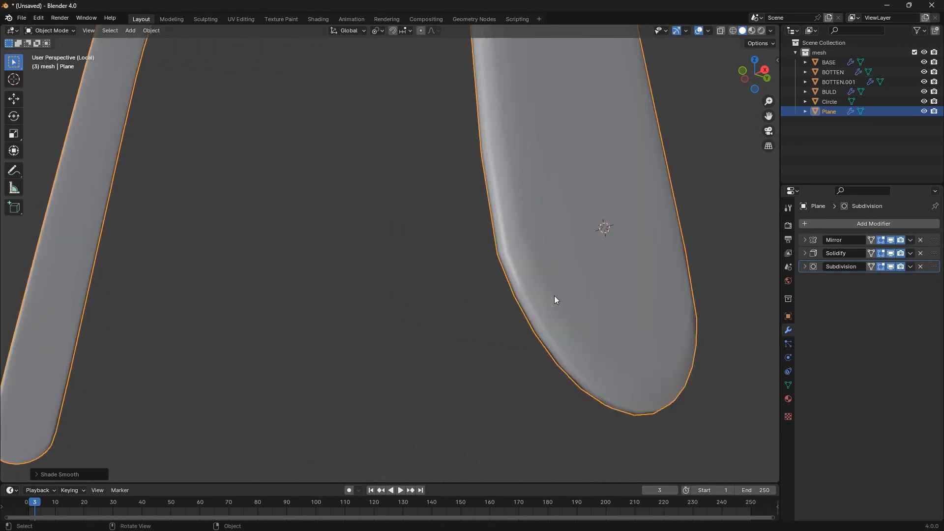
click(805, 266)
click(923, 294)
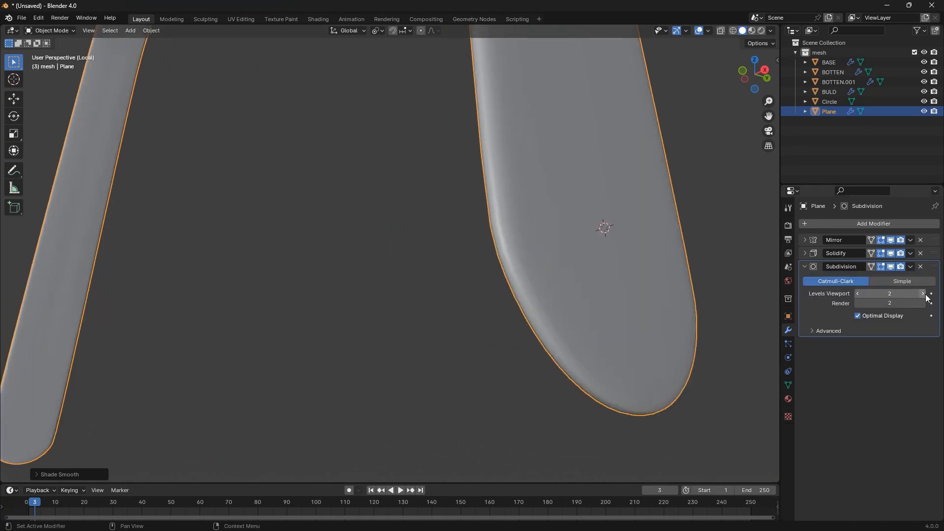
Examine the smoothed lower ends of the handle up close and from farther away
middle_drag(503, 367, 591, 264)
key(Tab)
key(Tab)
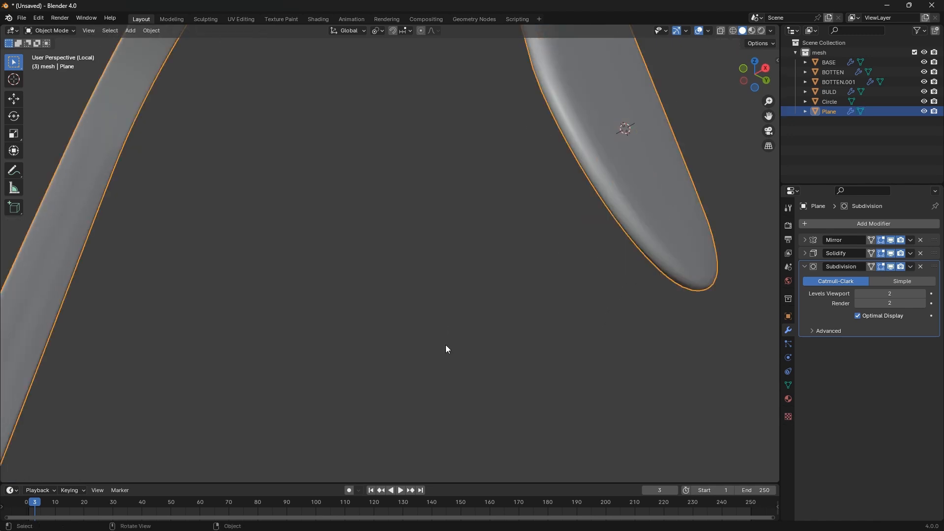
scroll(445, 345, down, 3)
scroll(485, 308, up, 4)
scroll(477, 330, down, 3)
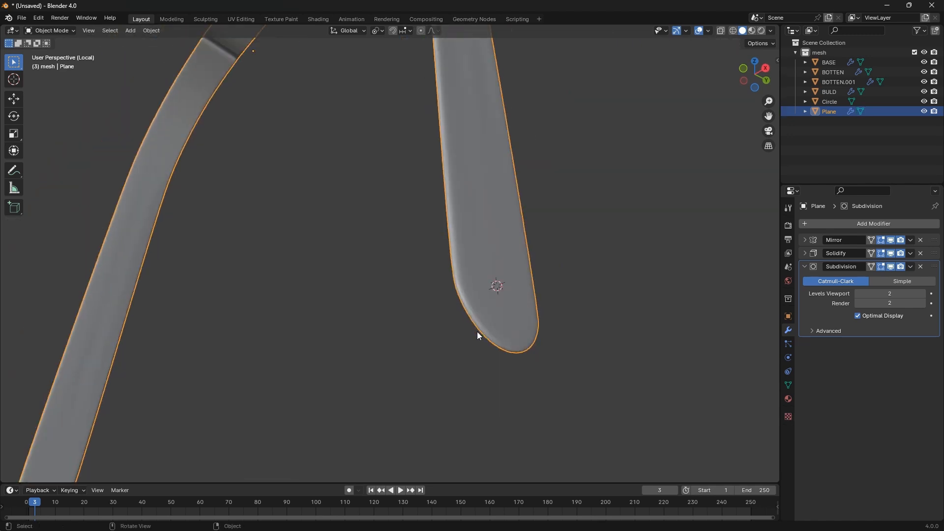
scroll(477, 334, down, 3)
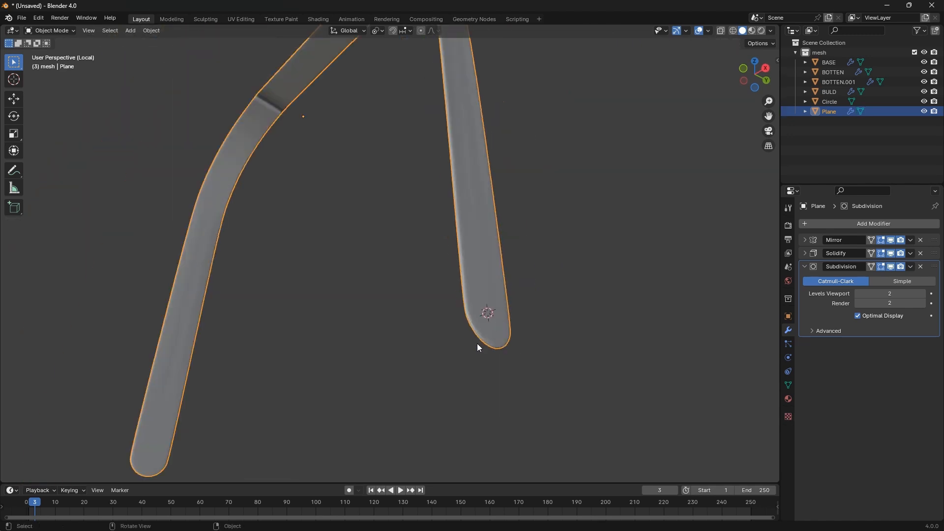
Show the handle's Mirror modifier settings and inspect its mesh around the top of the arch in Edit Mode
click(807, 239)
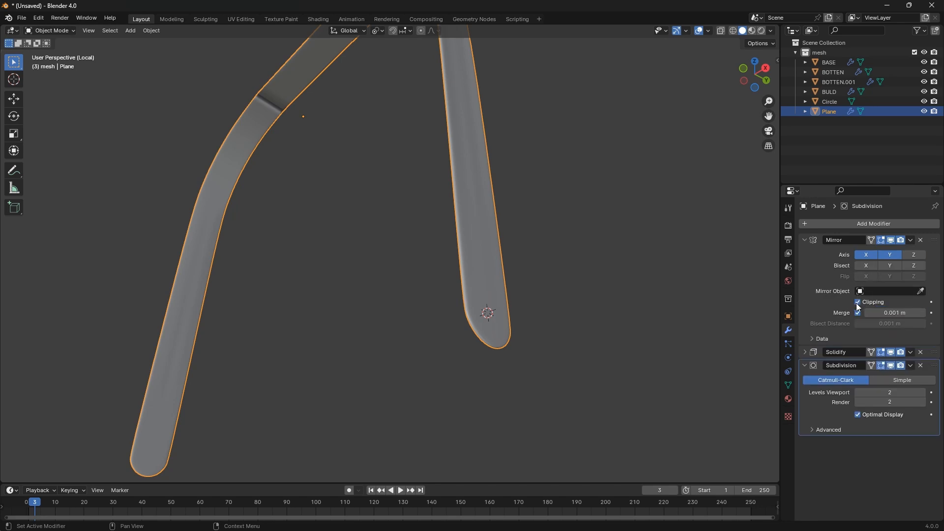
key(Tab)
middle_drag(409, 302, 467, 361)
scroll(464, 371, down, 3)
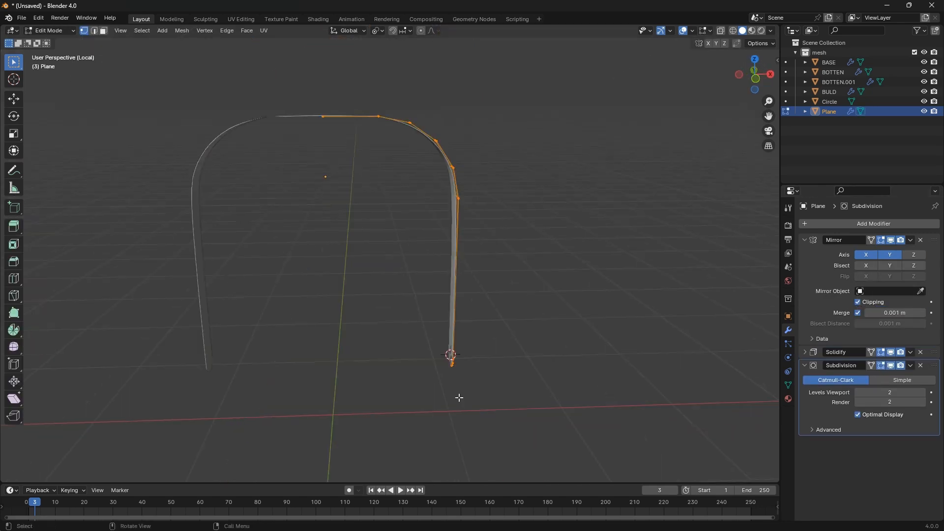
scroll(454, 391, down, 2)
middle_drag(382, 203, 340, 234)
scroll(417, 205, up, 8)
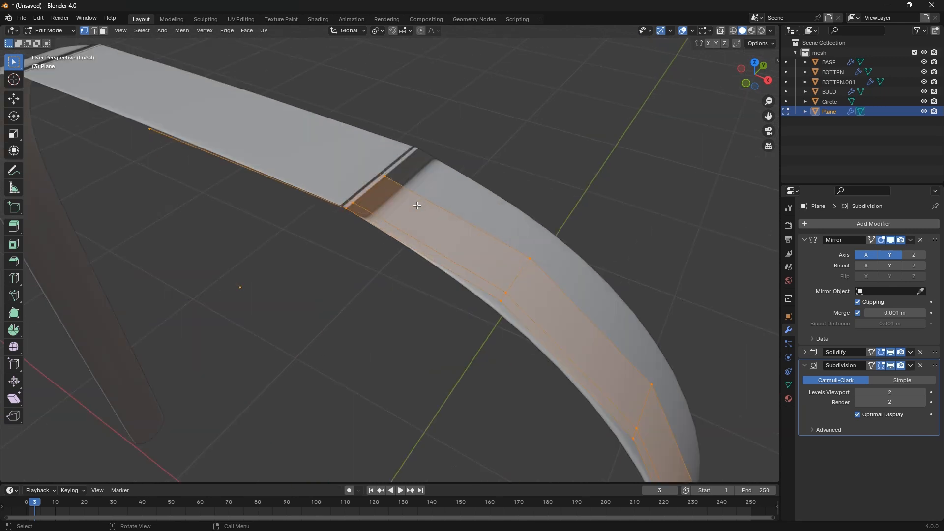
scroll(433, 187, down, 6)
middle_drag(439, 185, 515, 188)
scroll(232, 259, up, 6)
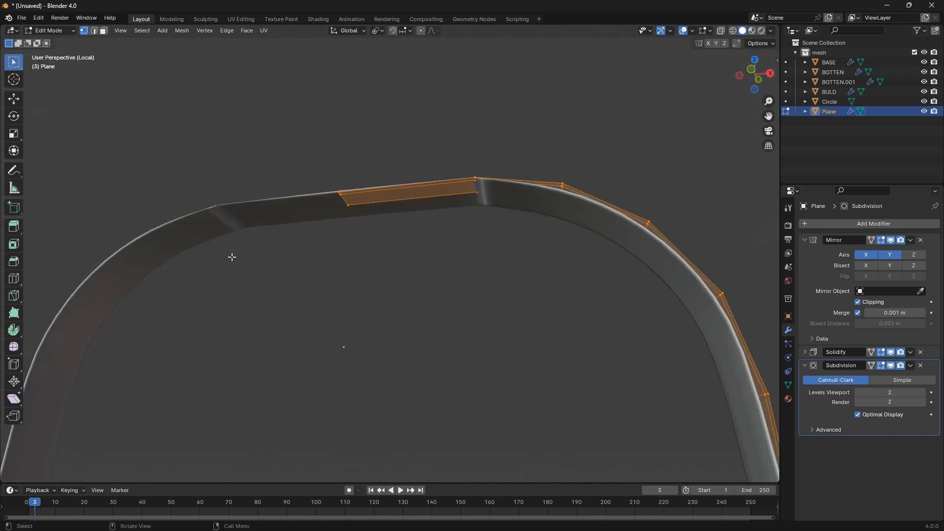
Examine the crease where the arch's straight top meets the curved corner from below and above, and return to Object Mode
scroll(217, 197, up, 1)
scroll(180, 232, down, 5)
scroll(625, 186, up, 3)
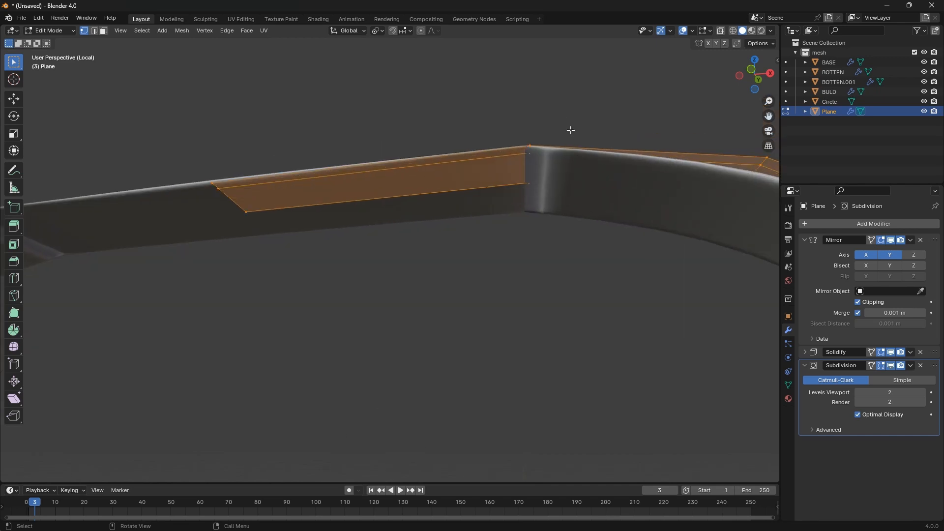
scroll(570, 130, up, 2)
middle_drag(506, 184, 484, 228)
scroll(305, 299, down, 5)
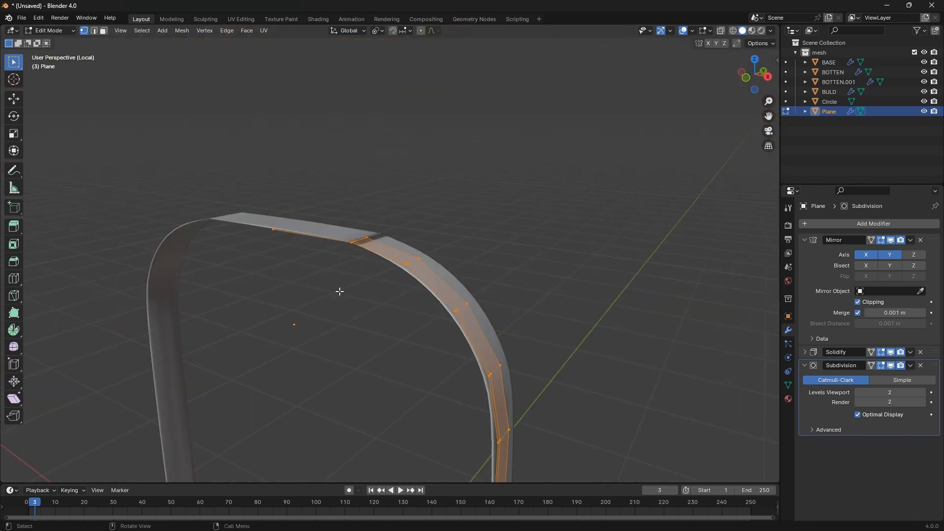
scroll(369, 239, up, 2)
scroll(369, 239, up, 2)
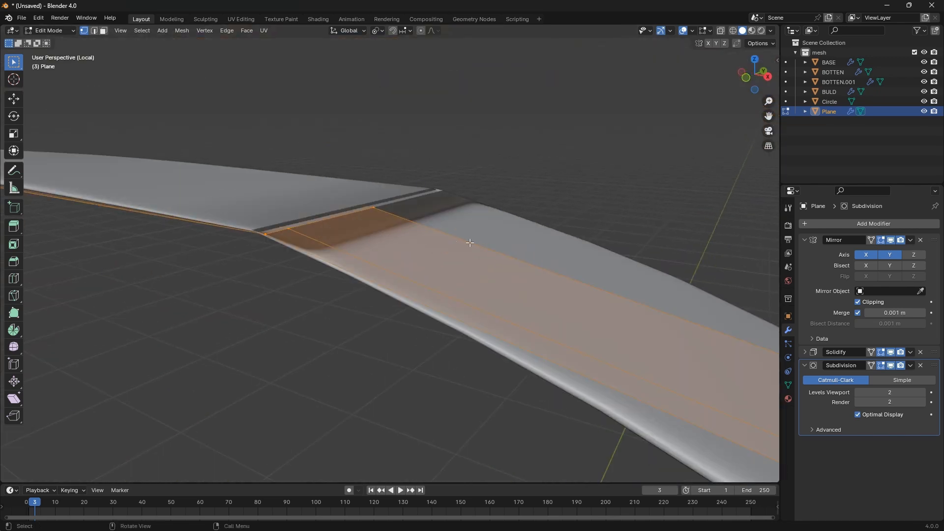
scroll(522, 236, down, 4)
scroll(472, 241, up, 3)
scroll(458, 234, up, 1)
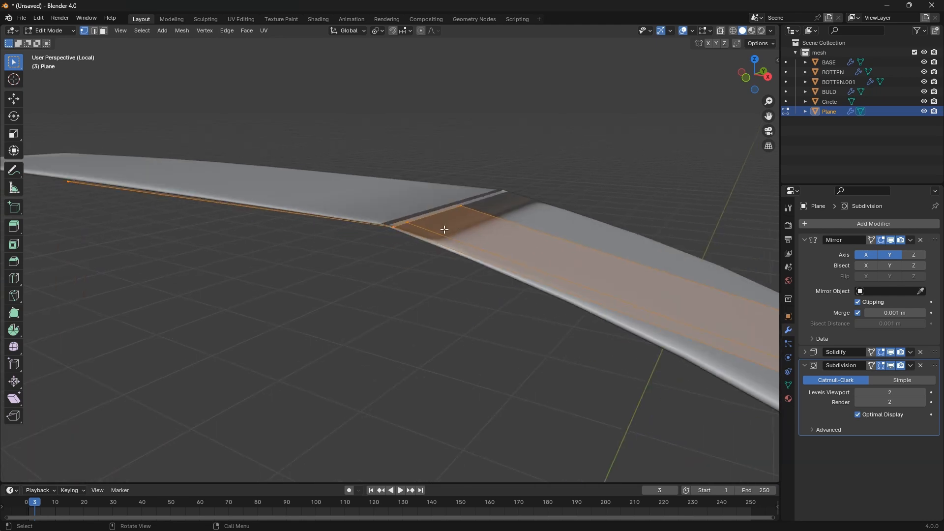
key(Tab)
scroll(453, 206, down, 3)
scroll(442, 191, down, 4)
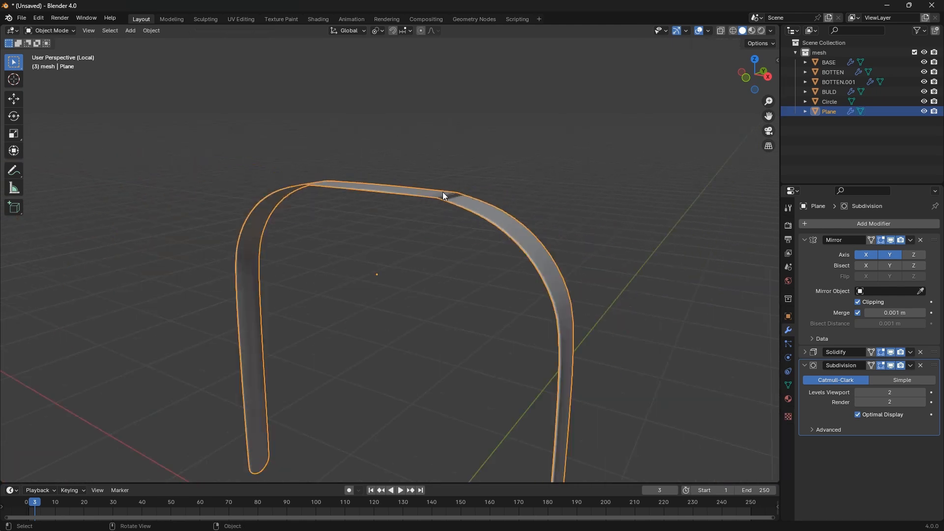
Enable the Face Orientation overlay and check the normals at the crease on top of the arch
click(709, 31)
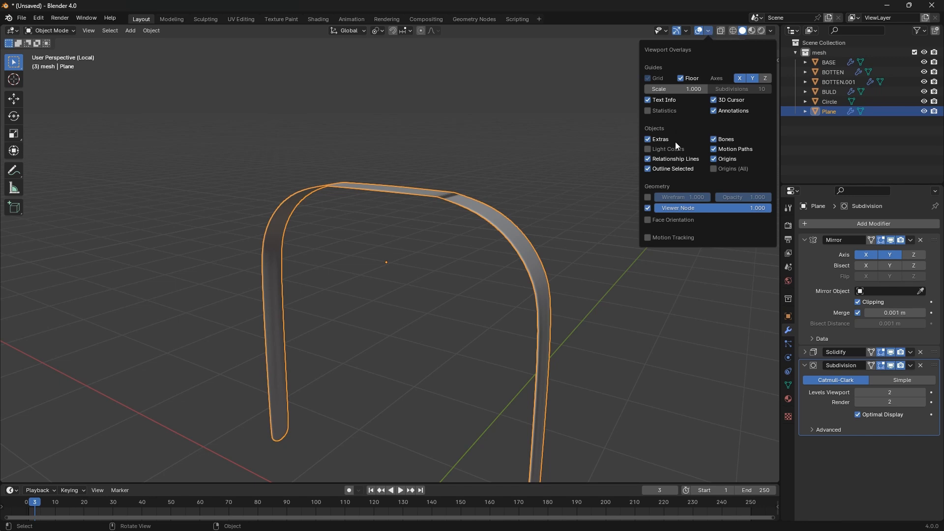
click(650, 220)
middle_drag(518, 228, 476, 329)
scroll(474, 203, up, 9)
scroll(472, 206, down, 4)
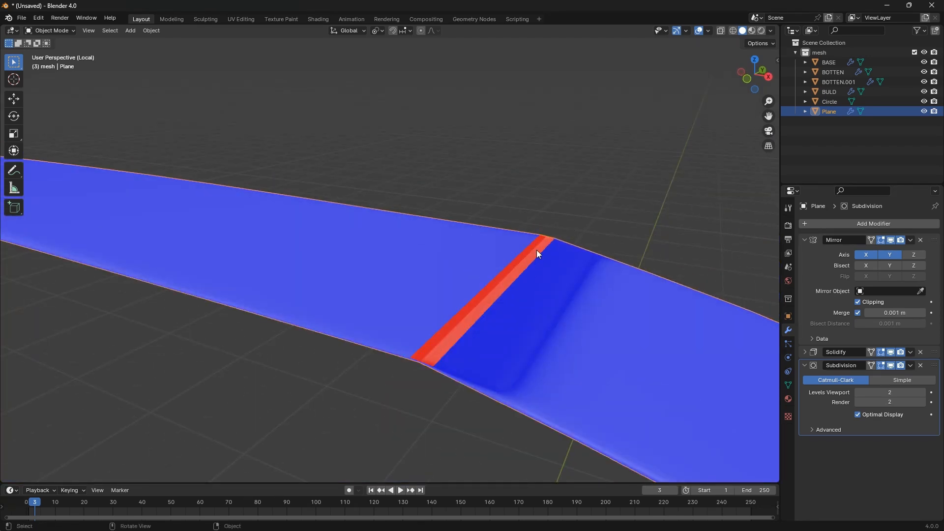
Recalculate the handle's normals to face outward, then check the whole arch in Object Mode
key(Tab)
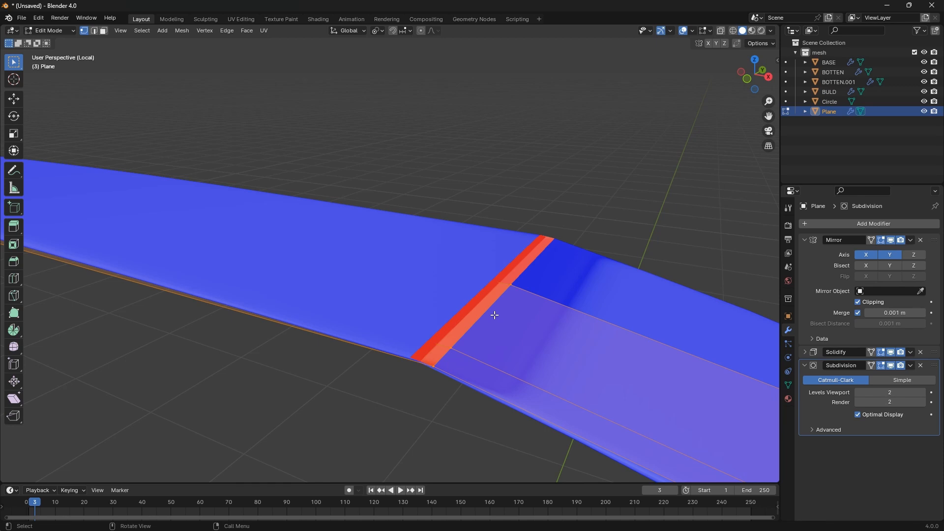
key(shift+n)
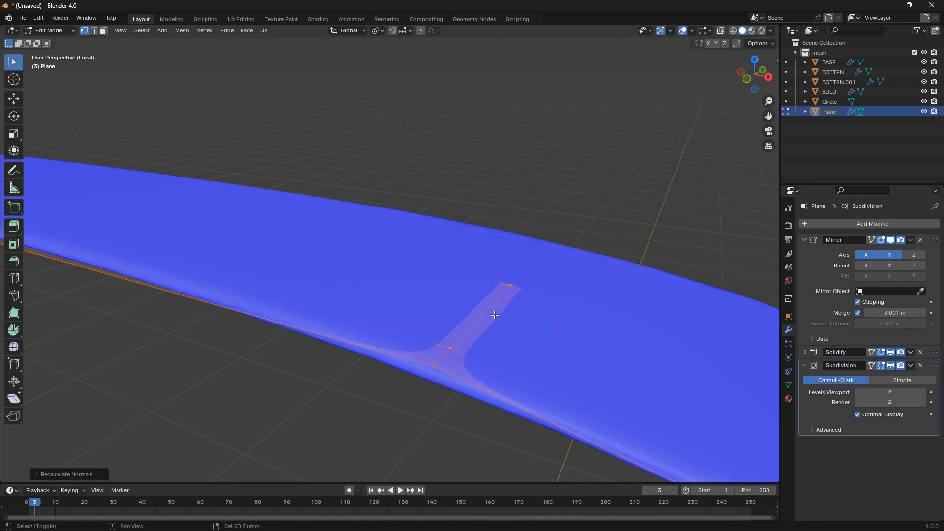
scroll(524, 242, down, 8)
key(Tab)
middle_drag(525, 242, 573, 257)
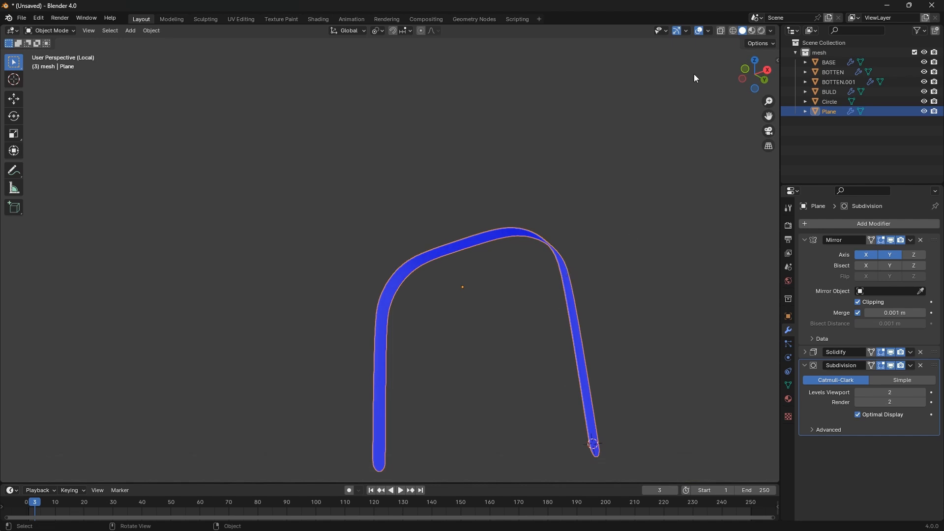
Turn off the Face Orientation overlay and bring the handle's lower end into close view
click(708, 31)
click(647, 220)
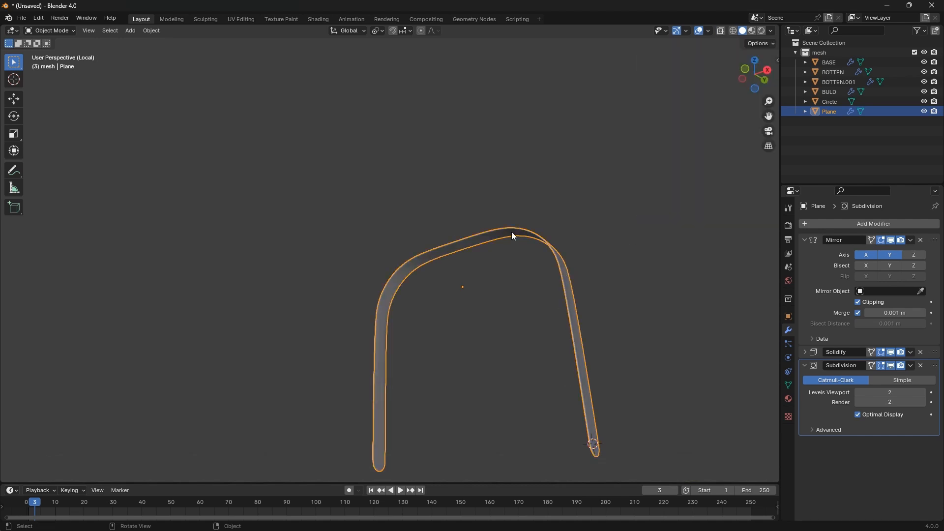
mouse_move(512, 232)
middle_down()
mouse_move(516, 314)
mouse_move(521, 196)
mouse_move(489, 139)
mouse_move(502, 179)
mouse_move(505, 133)
mouse_move(554, 190)
middle_up()
scroll(564, 270, up, 6)
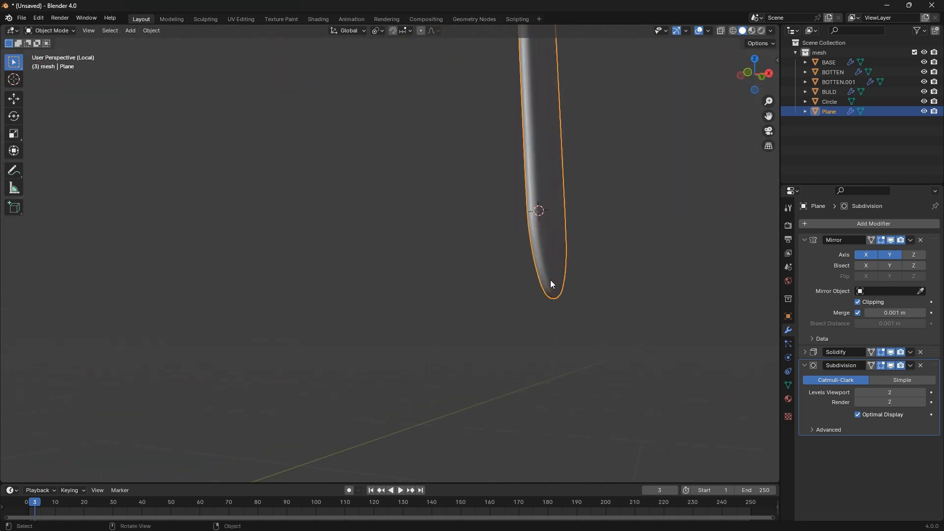
Collapse the handle's Mirror and Subdivision settings and add a Bevel modifier to it
click(804, 240)
click(805, 267)
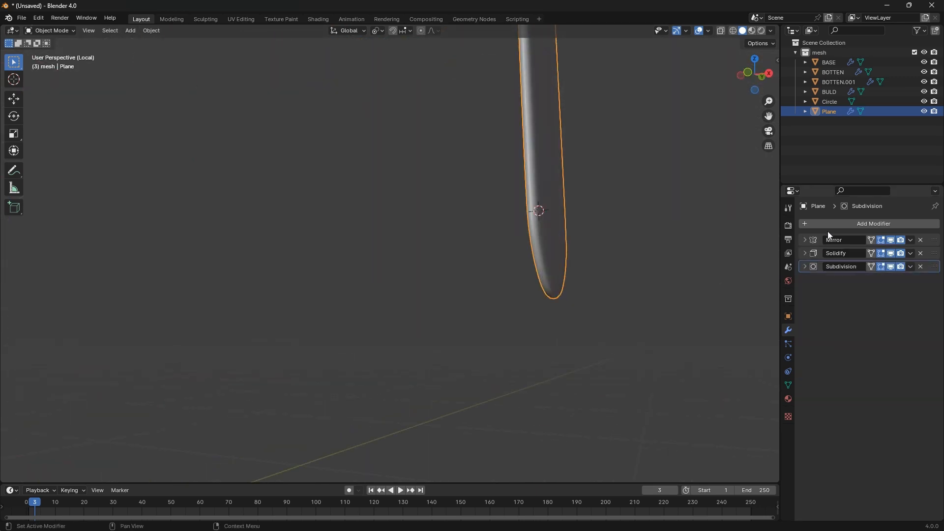
click(833, 224)
mouse_move(829, 226)
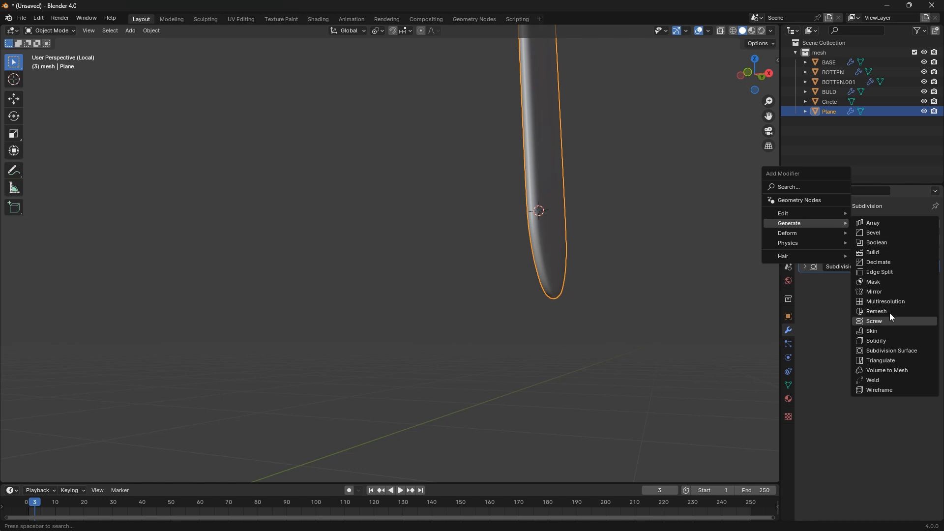
click(882, 236)
middle_drag(718, 279, 623, 196)
scroll(659, 236, up, 5)
scroll(690, 282, down, 5)
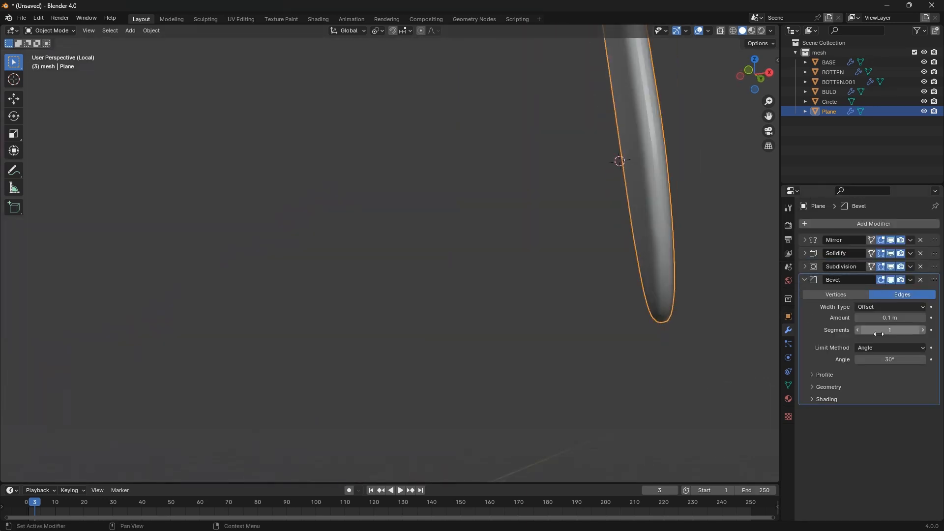
Try reducing the bevel amount toward 0 m while the Bevel modifier follows the Subdivision, checking the handle's rounded end
drag(890, 318, 870, 318)
middle_drag(663, 354, 589, 250)
scroll(482, 106, down, 6)
scroll(585, 312, up, 9)
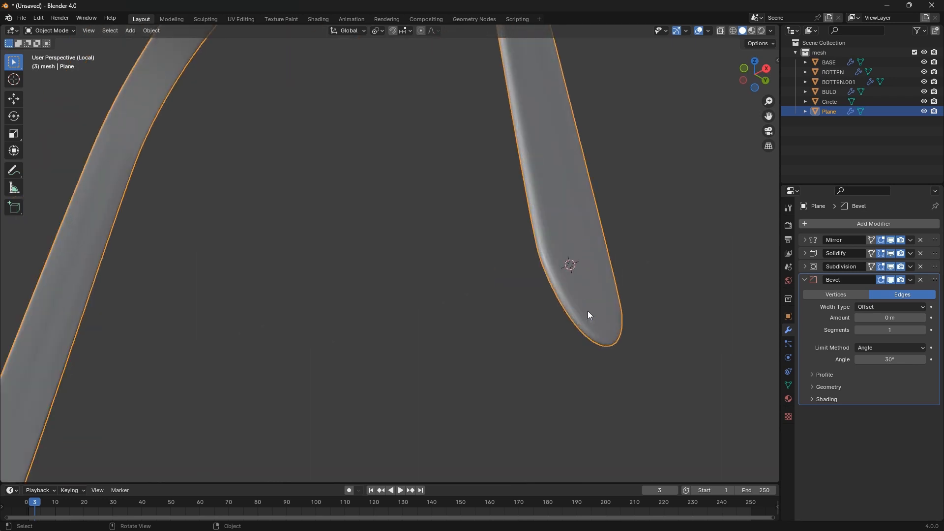
drag(888, 318, 892, 317)
Place the handle's Bevel modifier before the Subdivision modifier and set its amount to 0.002 m
click(806, 280)
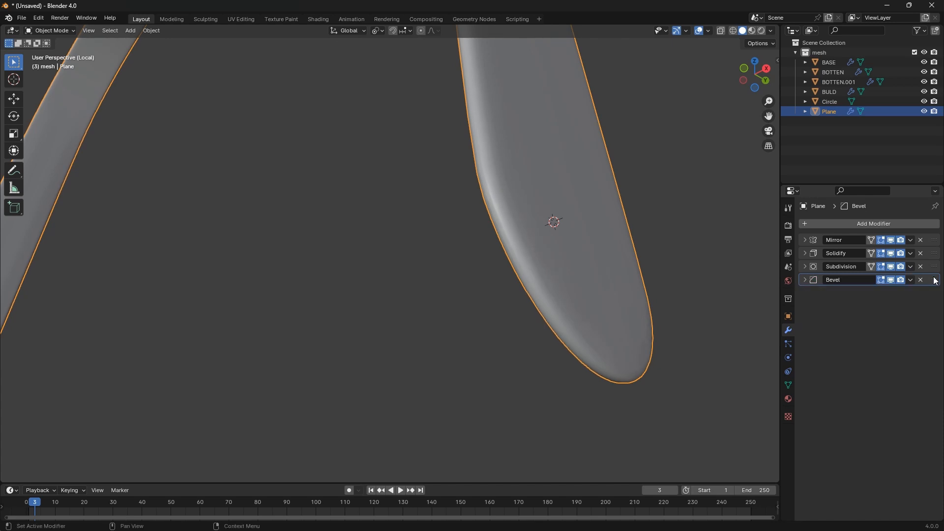
mouse_move(934, 280)
mouse_down()
mouse_move(933, 269)
mouse_move(901, 268)
mouse_up()
click(805, 267)
drag(890, 304, 877, 305)
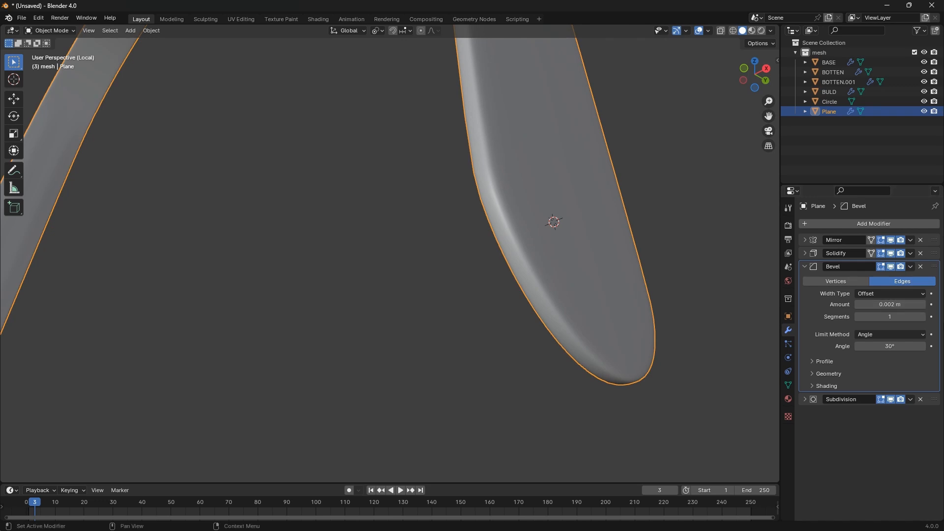
Set the handle's bevel to 3 segments with a 0.003 m amount, and check the whole arch
click(922, 317)
click(923, 317)
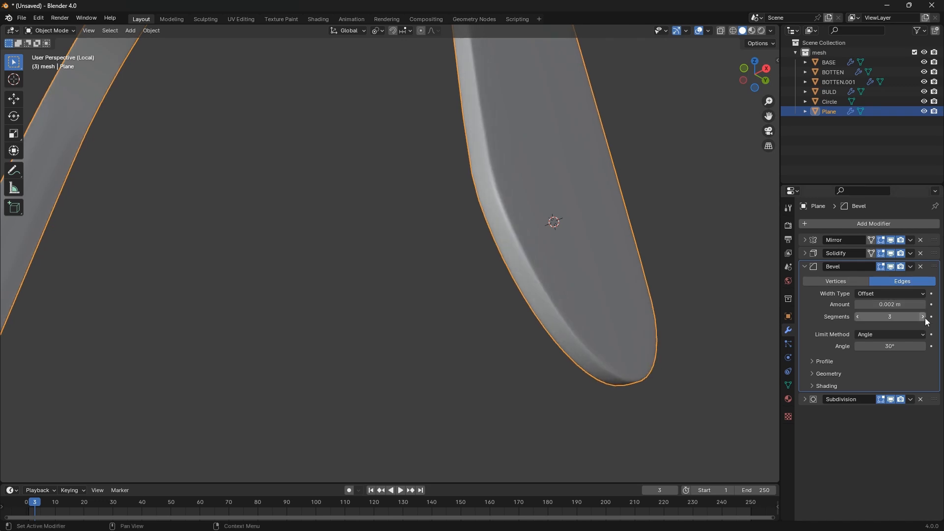
drag(909, 304, 914, 304)
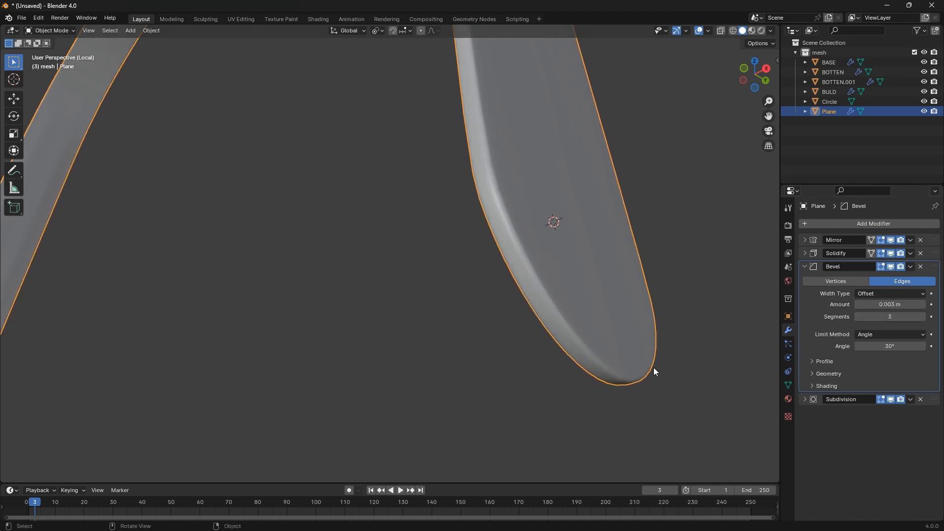
scroll(639, 359, down, 10)
middle_drag(622, 347, 720, 335)
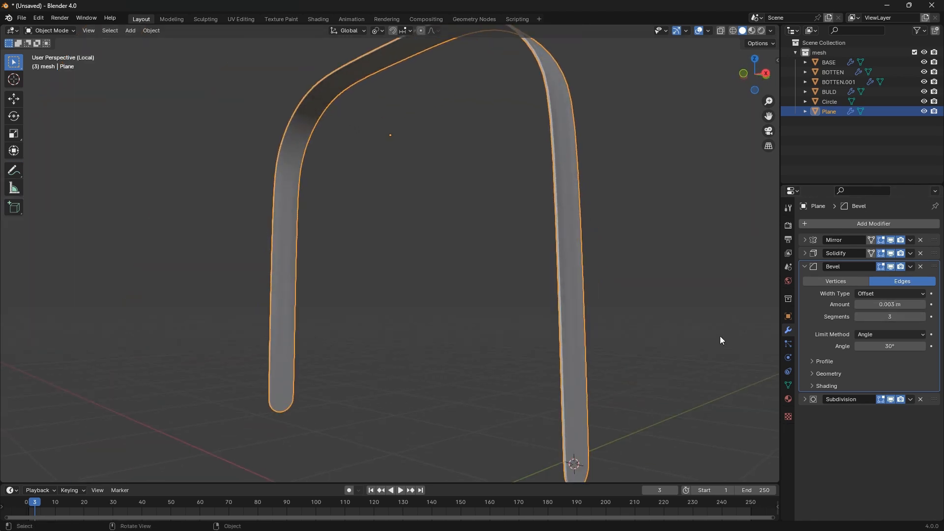
click(805, 267)
Exit local view and scale up the round pivot disc at the handle's lower end
key(KP_Divide)
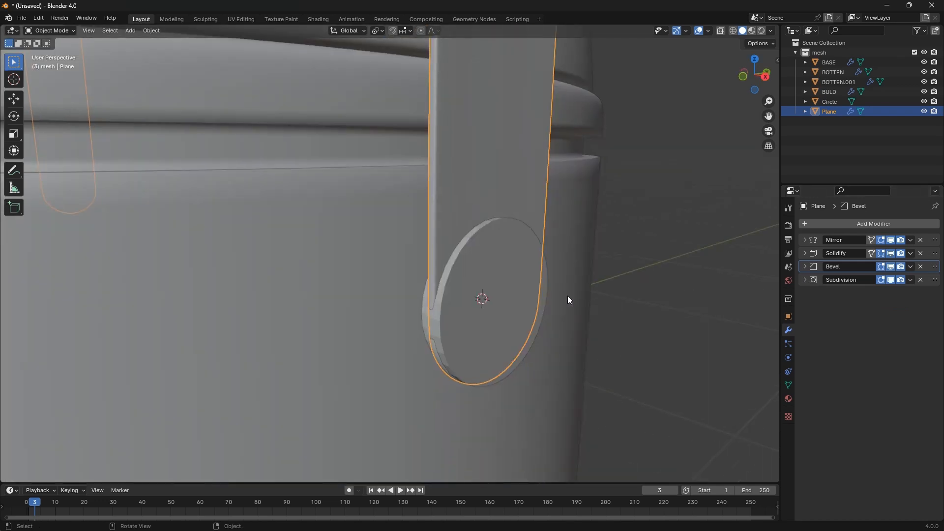
click(496, 307)
middle_drag(503, 315, 580, 343)
key(s)
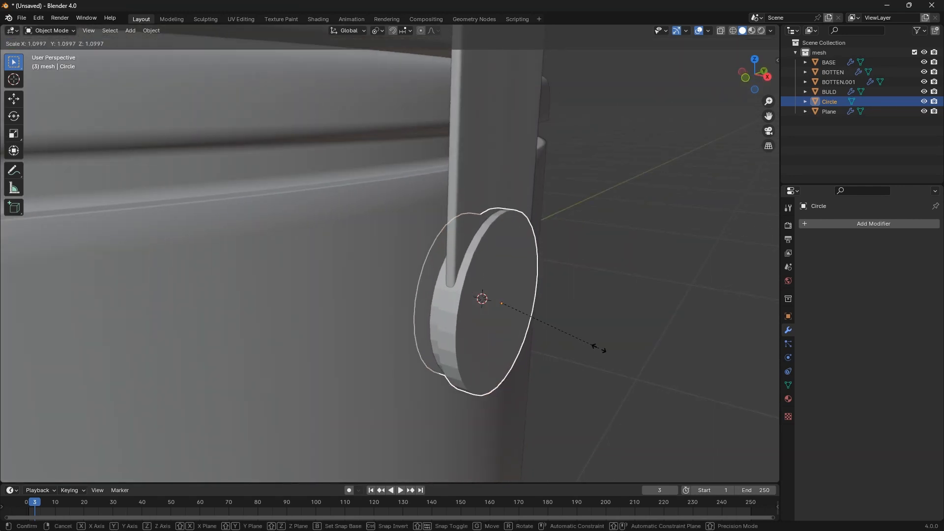
click(597, 344)
middle_drag(597, 344, 507, 329)
key(s)
click(552, 342)
key(s)
click(560, 366)
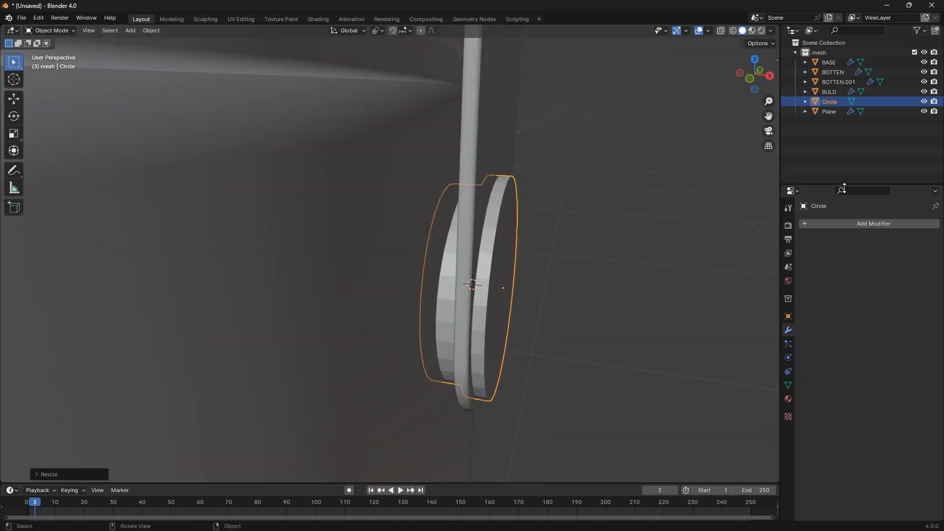
Move the pivot disc outward along the X axis, fine-tuning its gap to the handle strip in front view
middle_drag(590, 258, 518, 264)
key(g)
key(x)
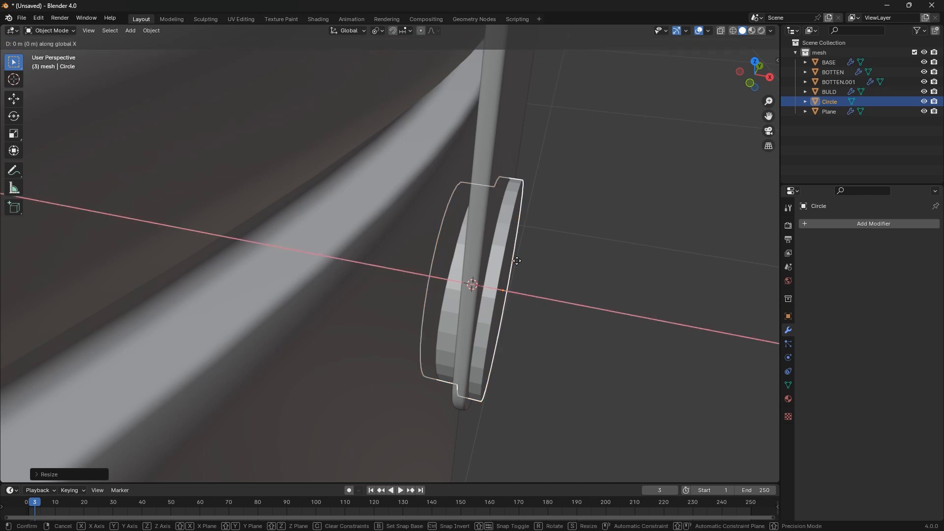
click(526, 264)
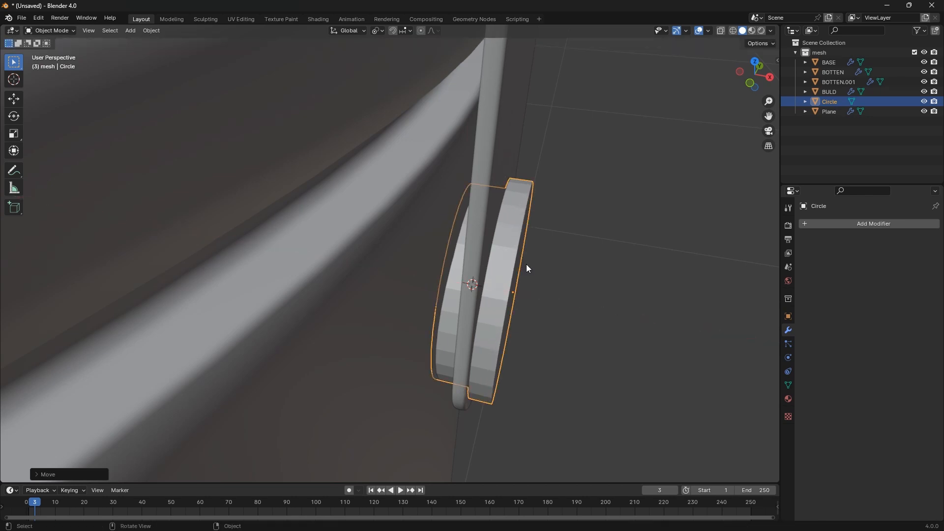
key(KP_1)
scroll(459, 231, up, 5)
scroll(549, 127, up, 7)
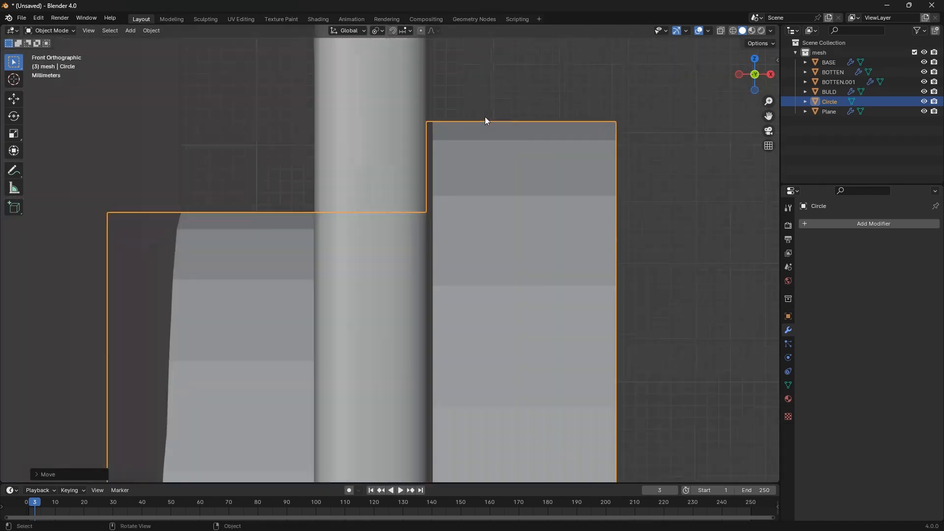
key(g)
key(x)
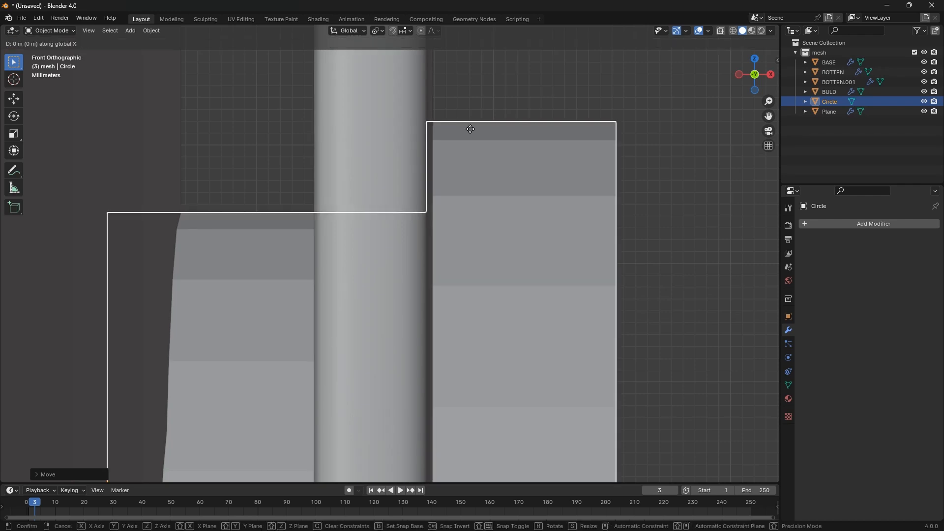
click(479, 132)
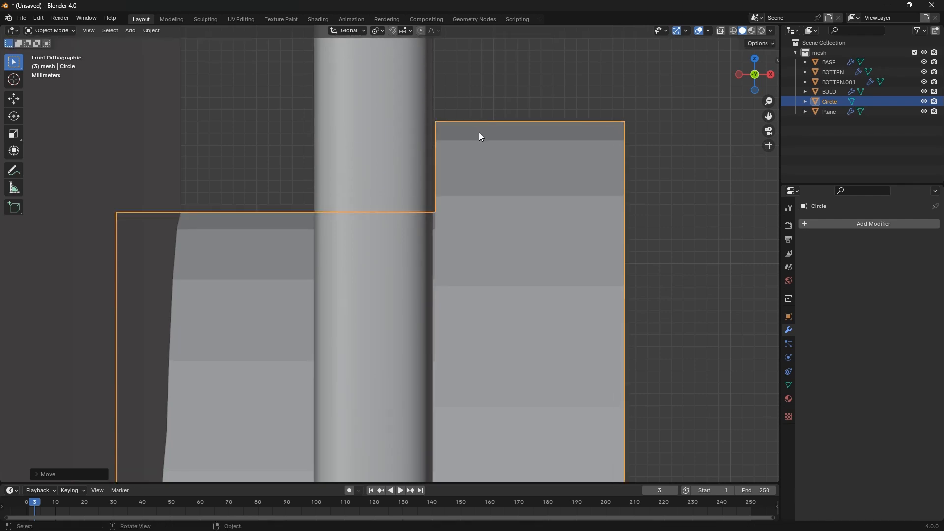
Move the pivot's inner cap face deeper into the lamp body along X and delete that face
scroll(480, 131, down, 3)
middle_drag(480, 131, 434, 205)
key(Tab)
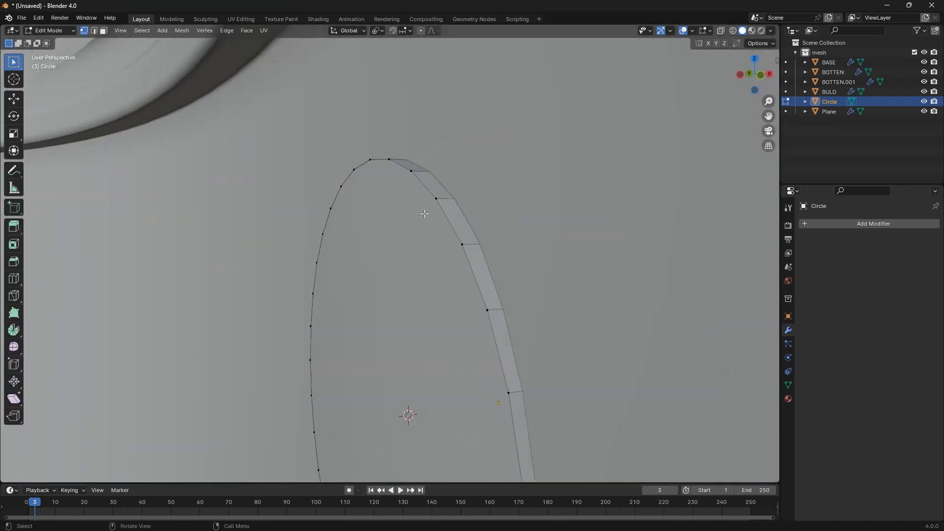
key(3)
click(411, 213)
scroll(411, 211, down, 2)
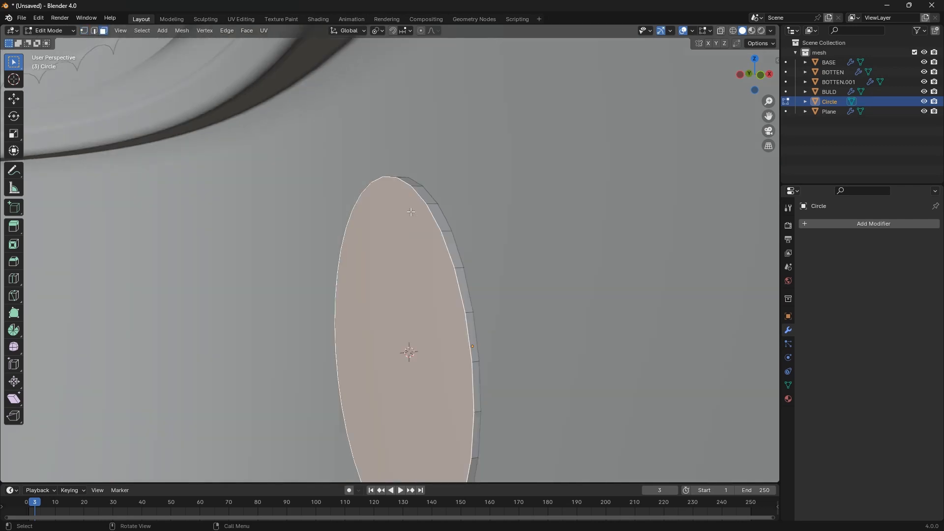
key(g)
key(x)
click(381, 218)
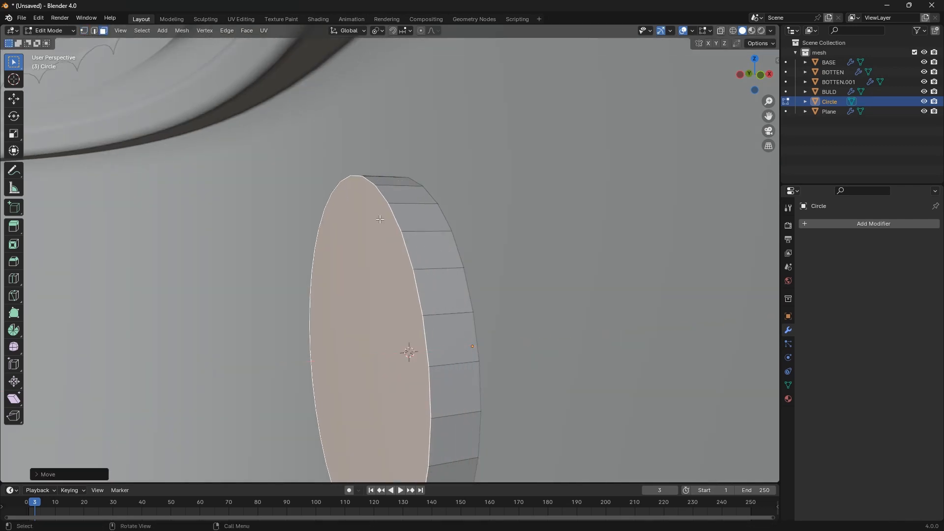
key(x)
click(361, 240)
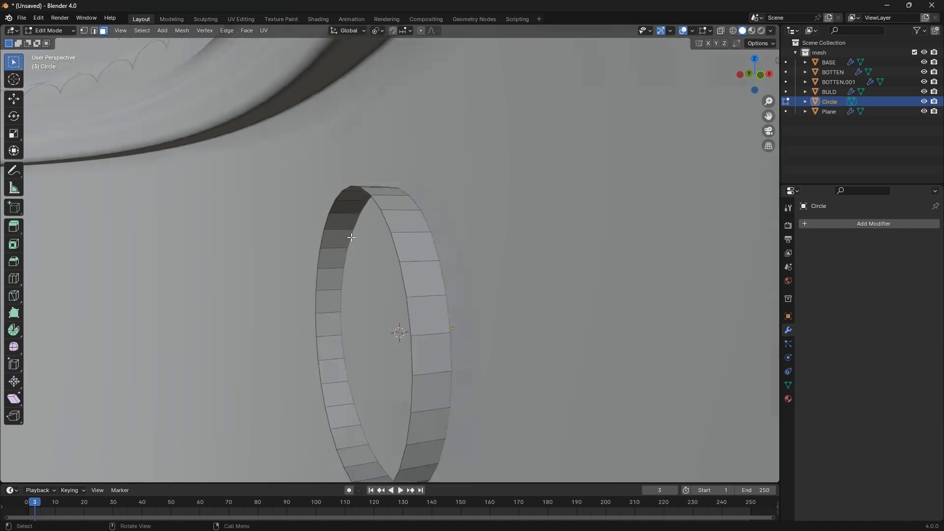
key(Tab)
Add a Subdivision Surface modifier to the pivot disc
scroll(395, 264, down, 3)
middle_drag(396, 267, 346, 268)
scroll(346, 268, up, 2)
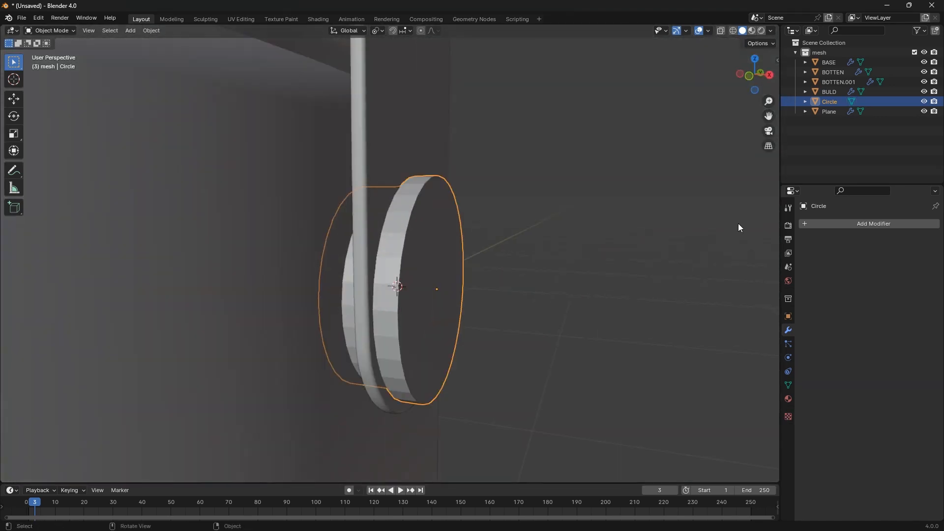
click(854, 222)
click(753, 348)
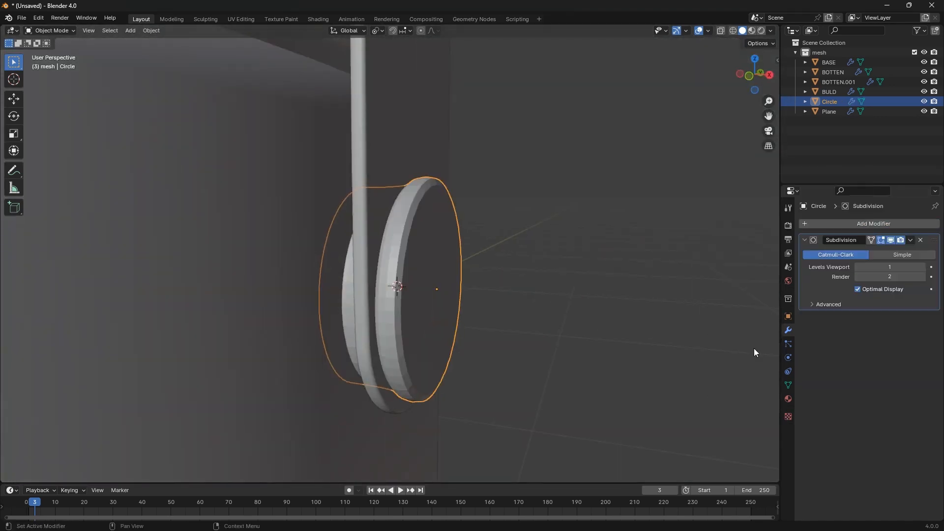
Add a Bevel modifier to the pivot disc and place it before the Subdivision modifier
middle_drag(754, 348, 379, 267)
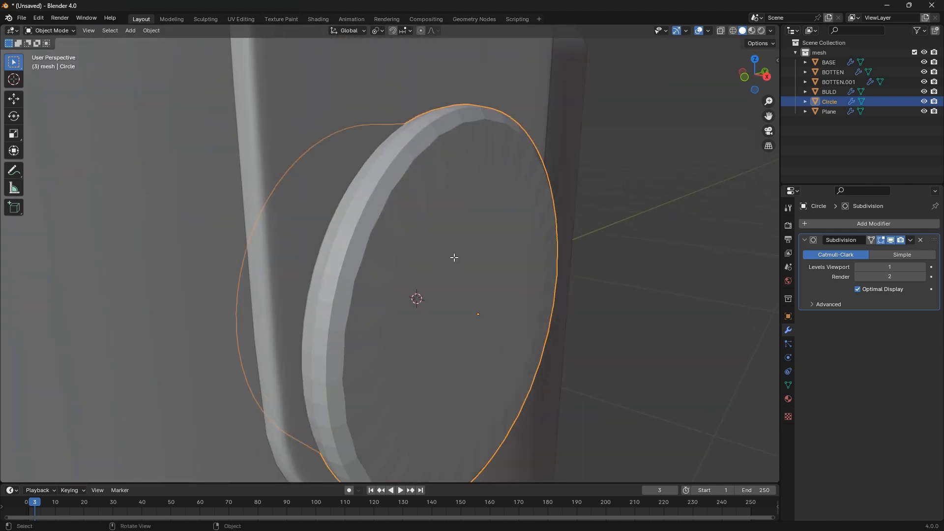
key(Tab)
click(476, 294)
key(Tab)
click(875, 225)
mouse_move(848, 225)
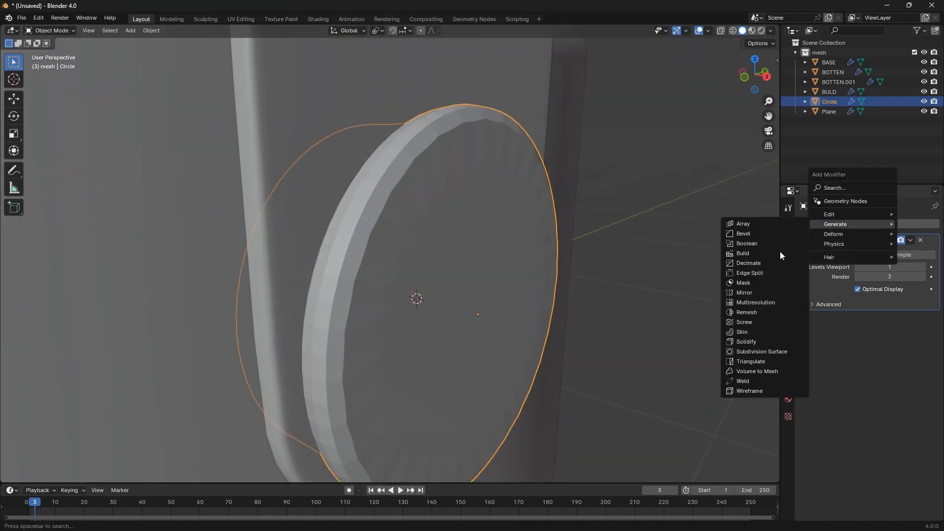
click(761, 236)
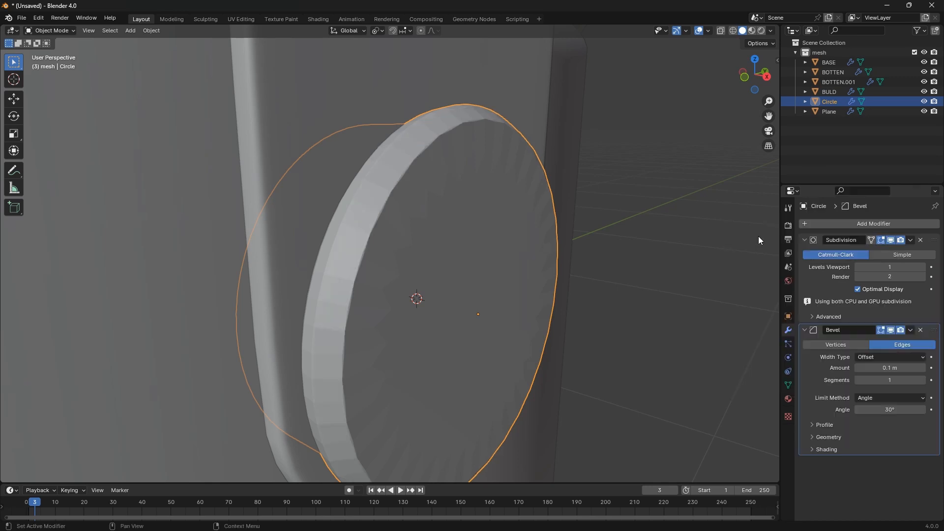
click(805, 330)
mouse_move(806, 330)
mouse_down()
mouse_move(826, 258)
mouse_move(806, 243)
mouse_up()
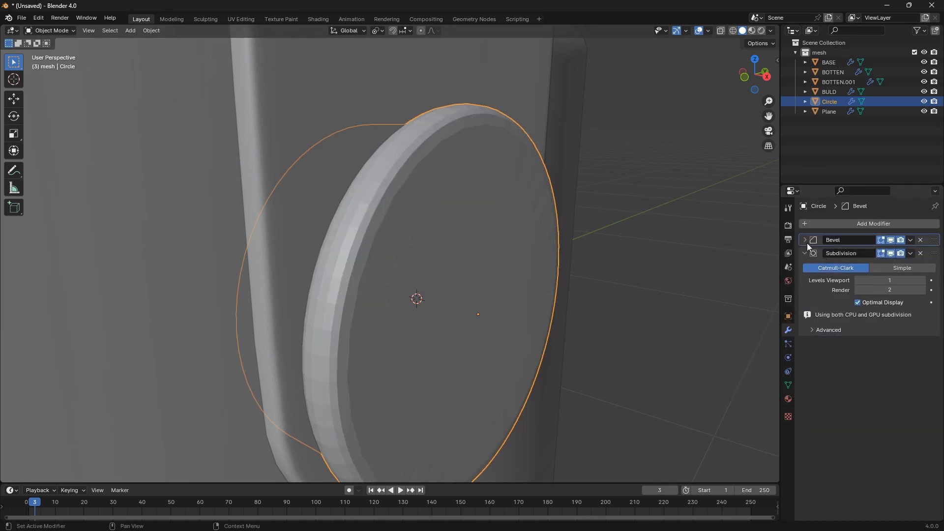
Set the pivot disc's bevel to an amount of 0.044 m with 4 segments
click(806, 243)
mouse_move(908, 277)
mouse_down()
mouse_move(867, 277)
mouse_move(904, 278)
mouse_up()
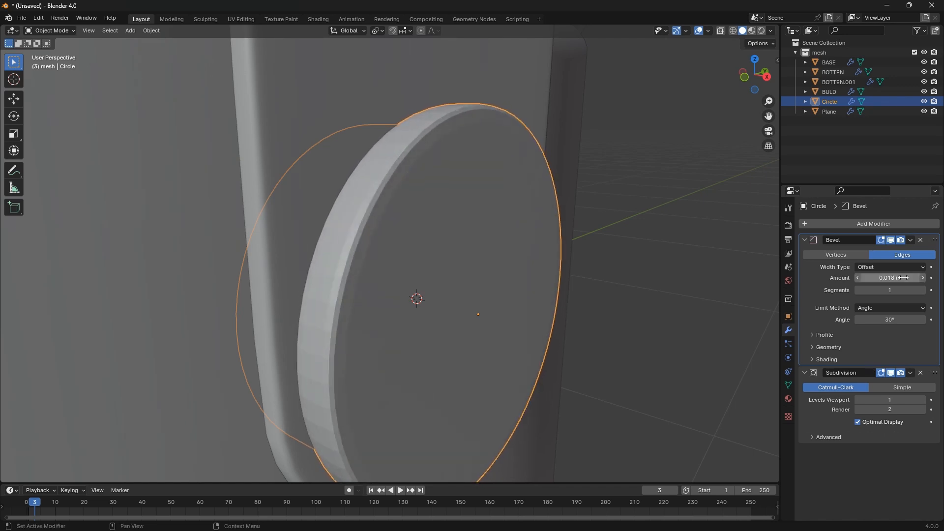
click(924, 290)
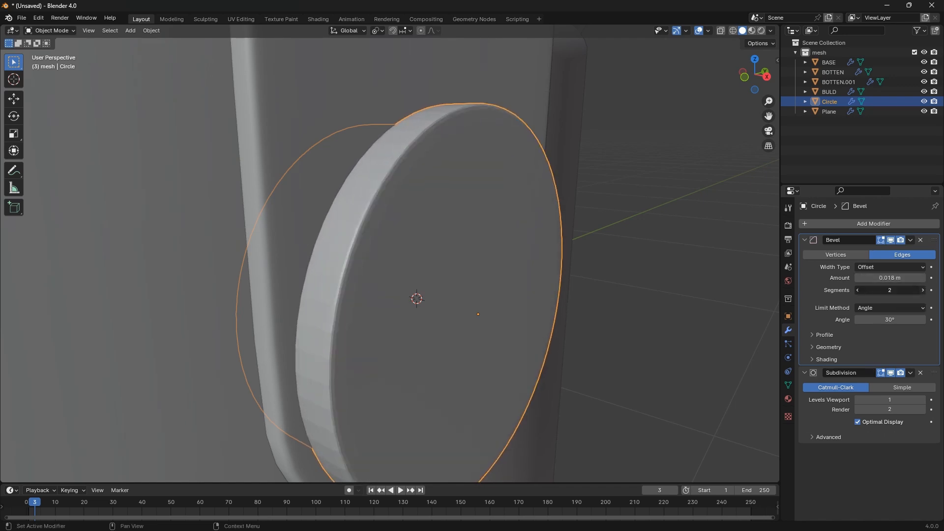
click(923, 290)
click(924, 290)
mouse_move(904, 277)
mouse_down()
mouse_move(880, 278)
mouse_move(912, 278)
mouse_up()
Apply smooth shading to the pivot disc, deselect it and review the whole lamp with its handle
scroll(487, 297, down, 2)
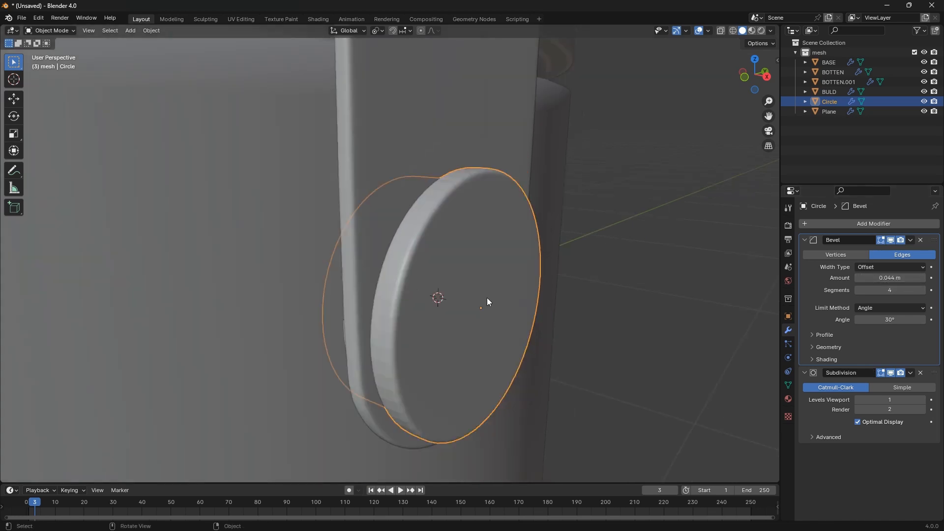
right_click(490, 293)
click(491, 294)
scroll(504, 323, down, 3)
click(669, 358)
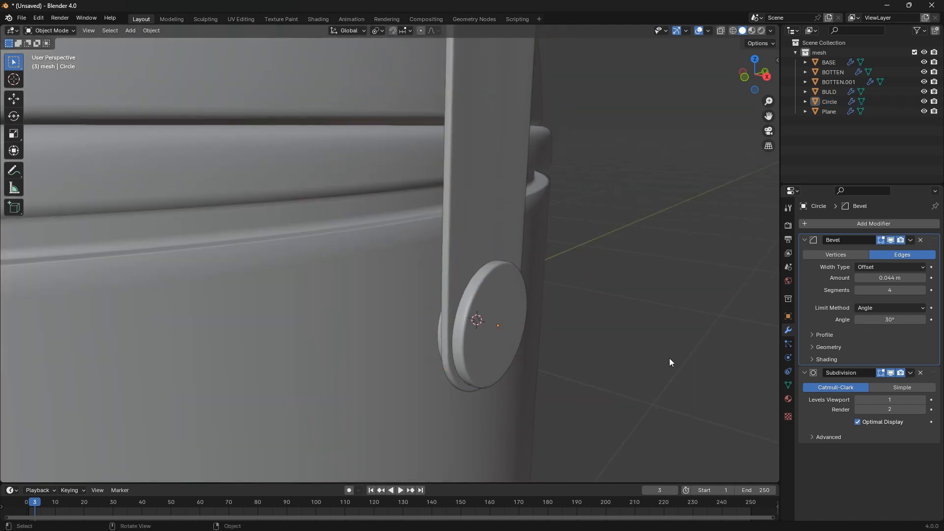
middle_drag(668, 358, 466, 306)
scroll(574, 358, down, 5)
scroll(554, 314, down, 3)
middle_drag(554, 314, 508, 337)
scroll(508, 337, up, 4)
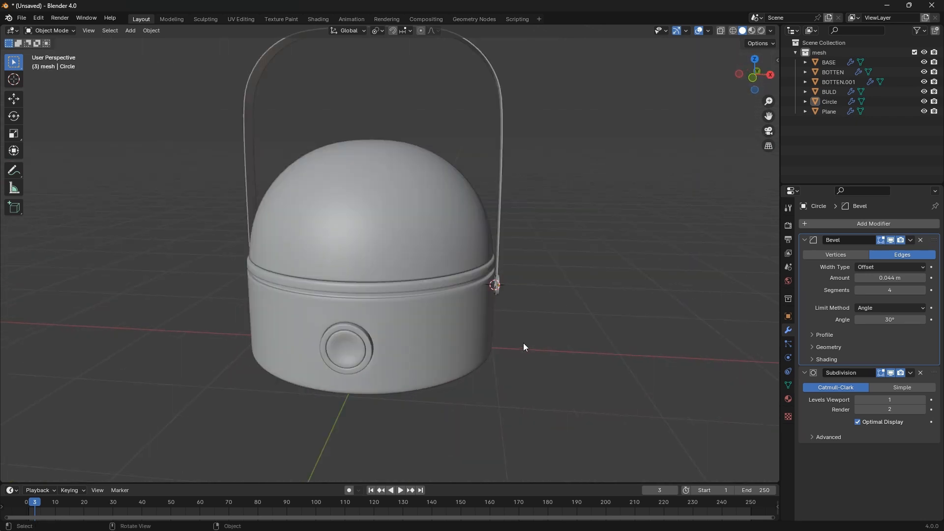
scroll(536, 367, down, 3)
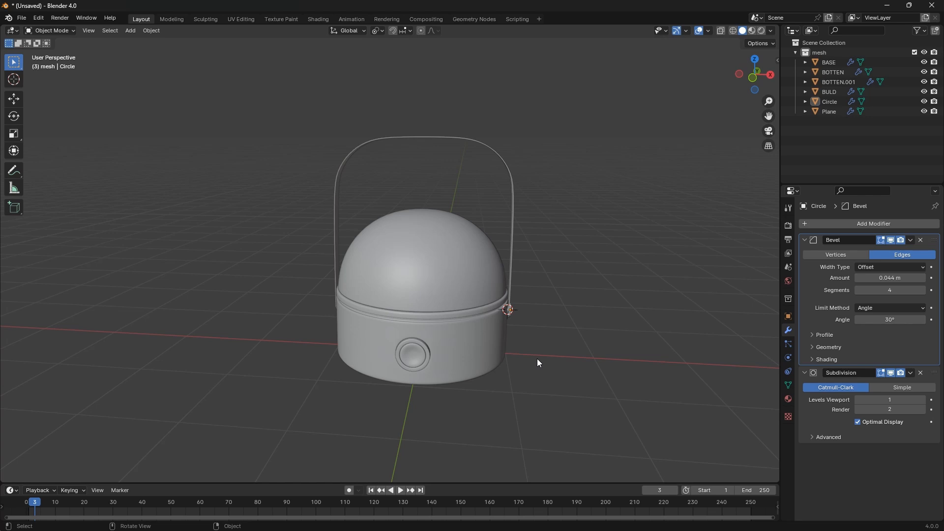
Check the fit of the pivot disc against the handle's end and select the disc
middle_drag(533, 356, 491, 339)
scroll(521, 318, up, 3)
scroll(520, 318, up, 2)
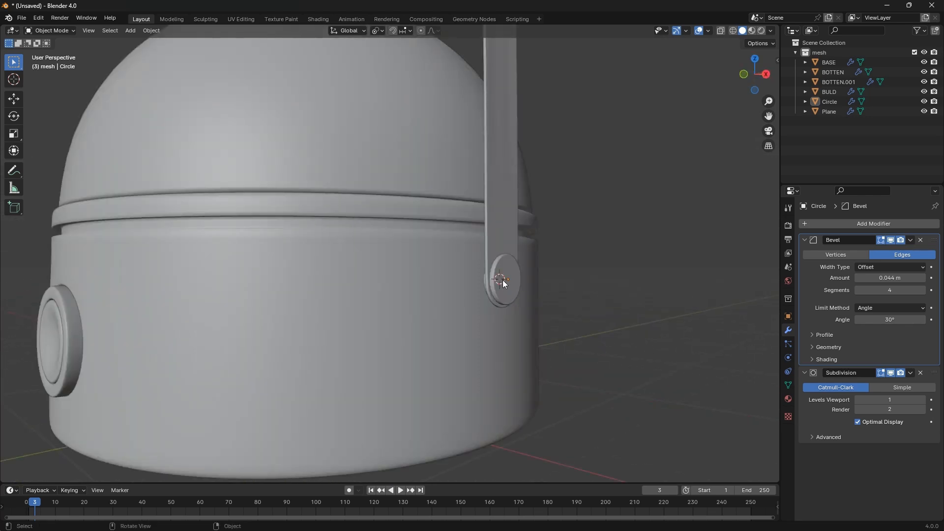
scroll(503, 279, up, 4)
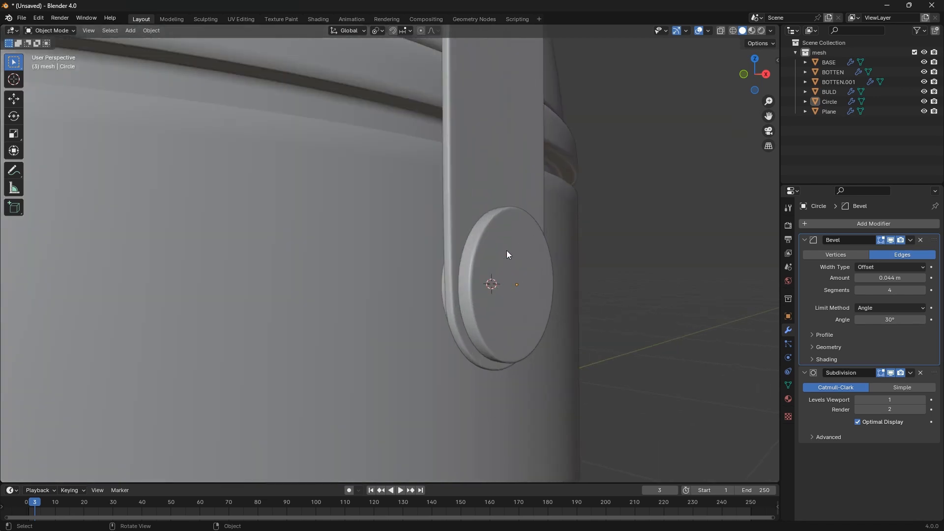
click(506, 251)
scroll(534, 300, down, 8)
middle_drag(374, 268, 512, 295)
scroll(438, 335, down, 2)
middle_drag(492, 345, 414, 356)
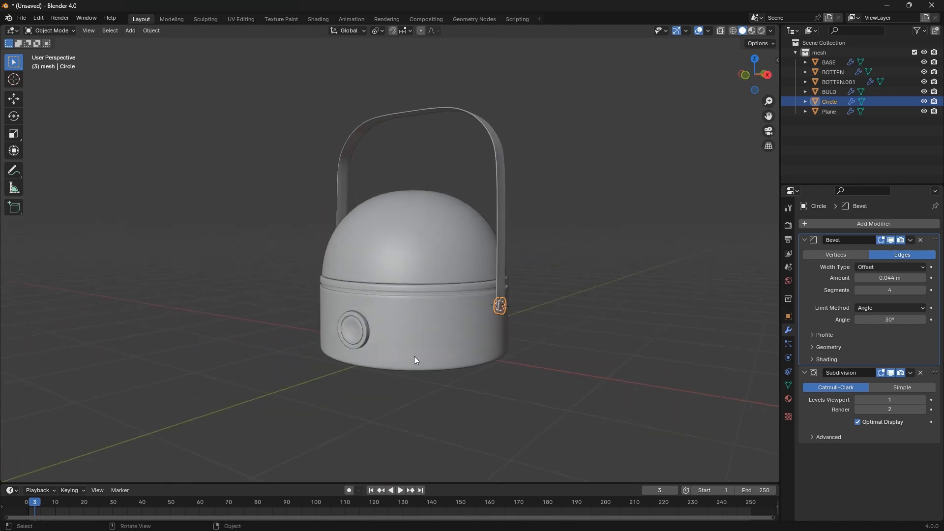
middle_drag(300, 323, 343, 328)
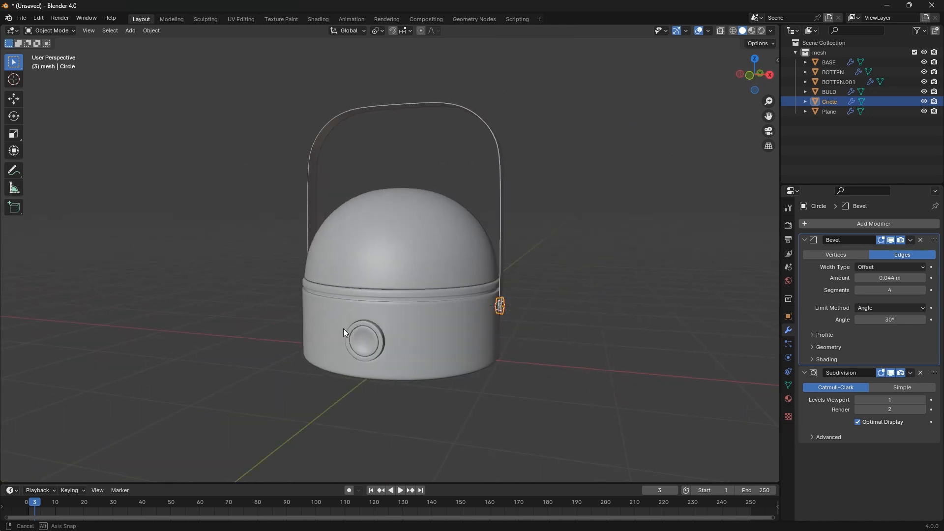
Collapse the pivot disc's Bevel and Subdivision modifiers and add a Mirror modifier
click(805, 240)
click(805, 253)
click(848, 227)
mouse_move(848, 225)
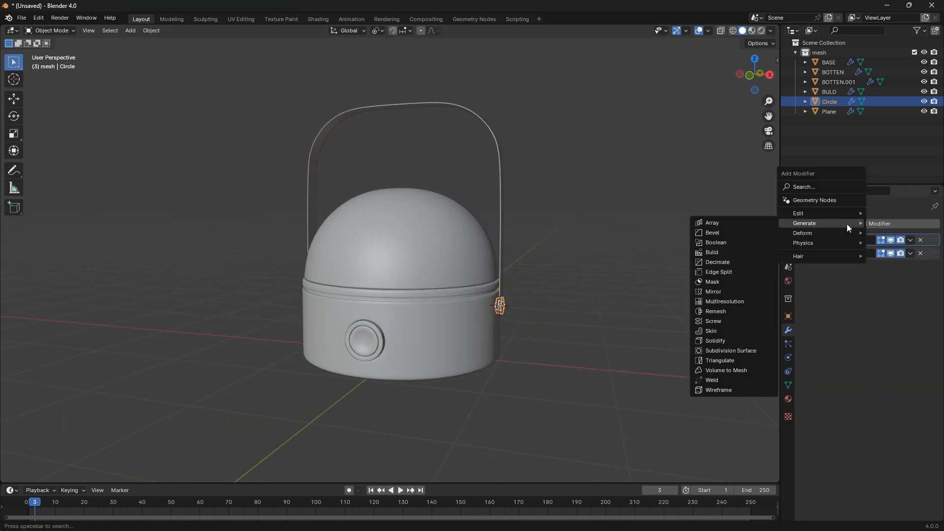
click(719, 290)
Try mirroring the pivot disc across the Y axis in addition to X
middle_drag(452, 305, 409, 312)
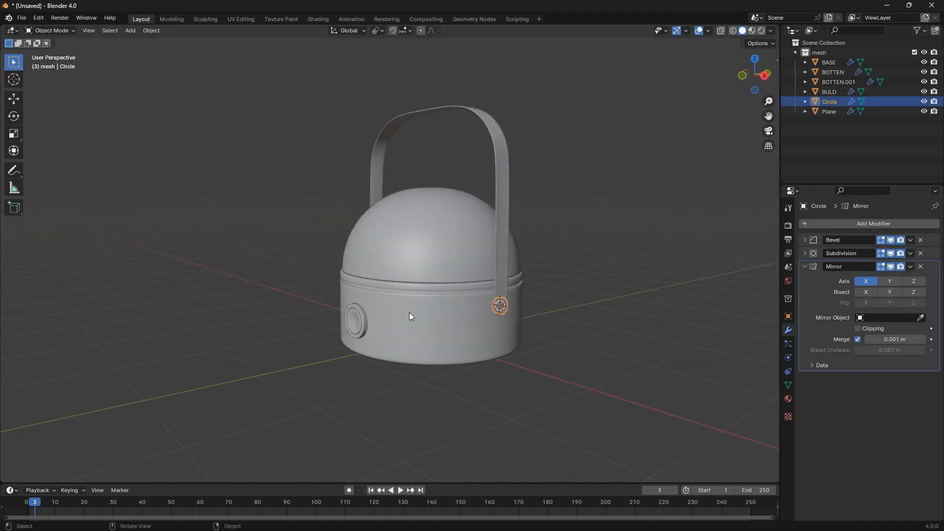
scroll(530, 299, up, 6)
middle_drag(500, 318, 570, 309)
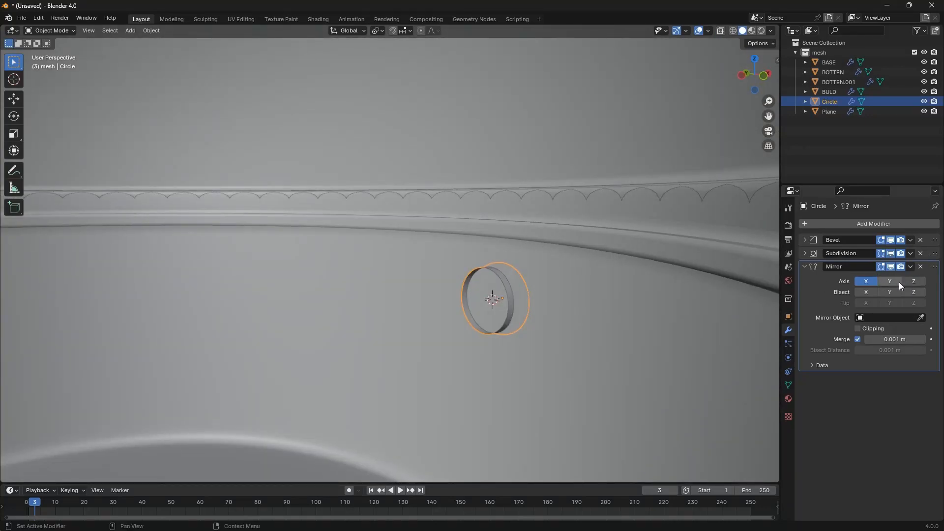
scroll(590, 320, down, 6)
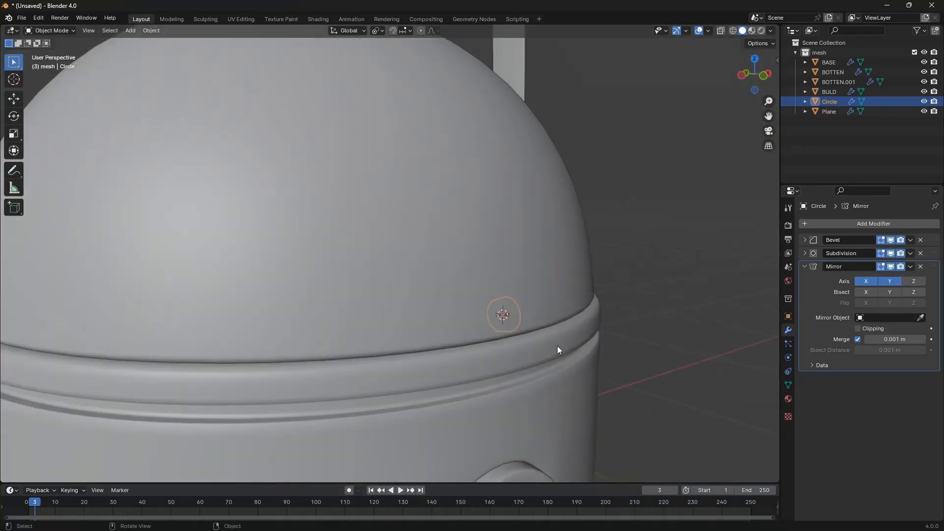
middle_drag(553, 347, 492, 355)
Place the pivot disc's Mirror modifier first in the stack, ahead of Bevel and Subdivision, and expand its settings
click(806, 267)
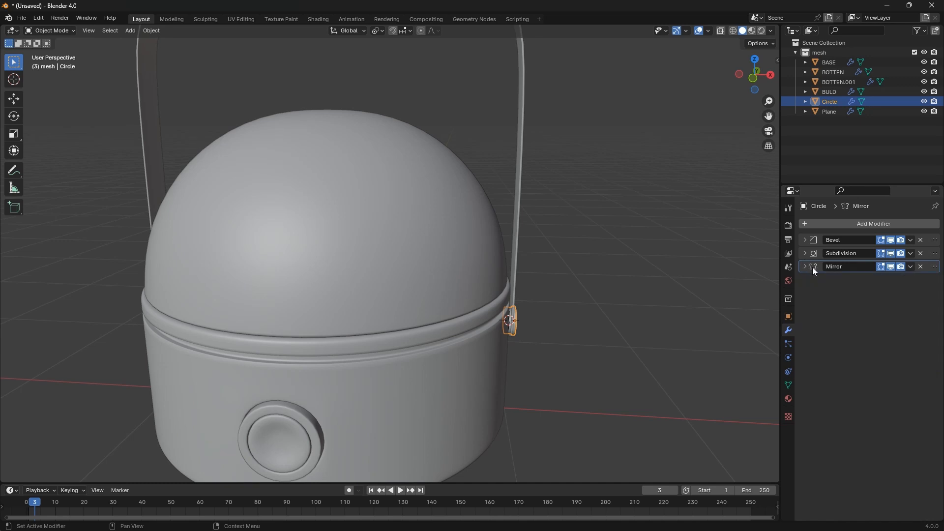
drag(934, 267, 936, 239)
click(805, 238)
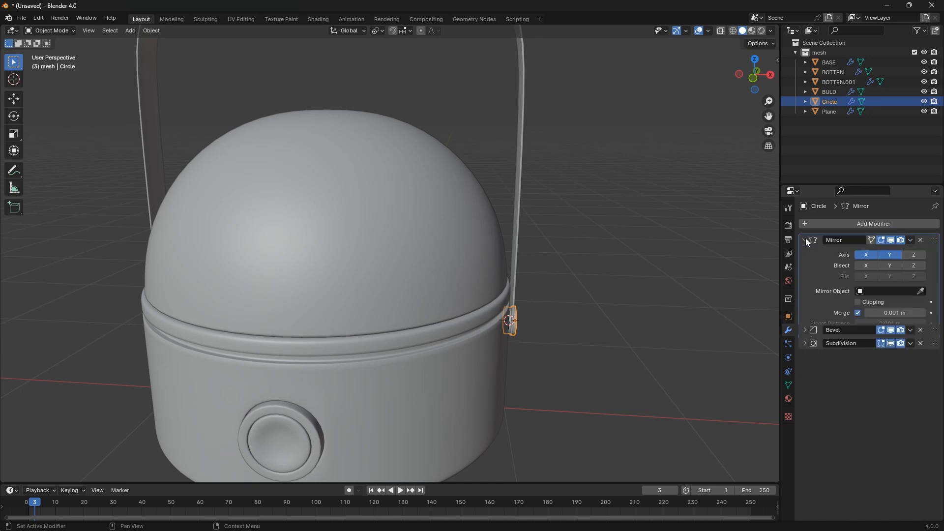
Try adding the Z axis to the pivot disc's mirror axes
click(916, 256)
scroll(431, 360, down, 4)
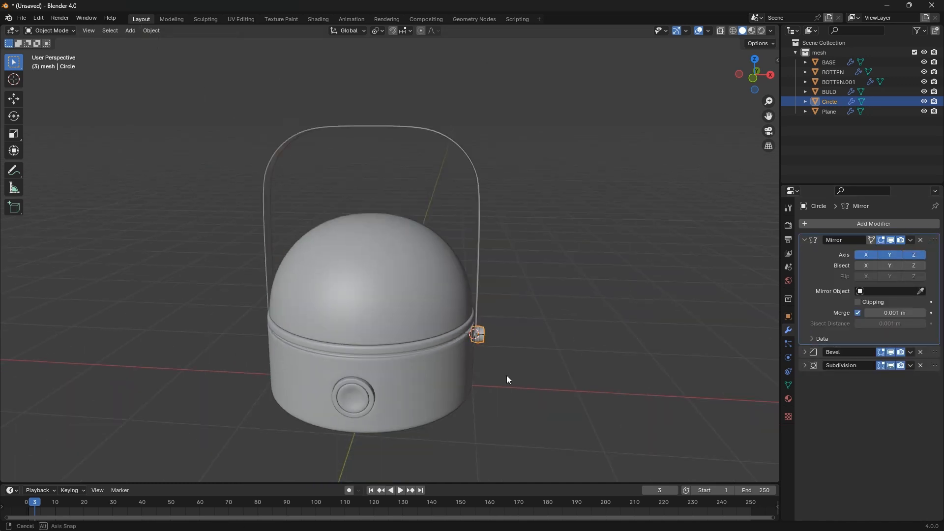
middle_drag(507, 376, 484, 372)
scroll(483, 331, up, 7)
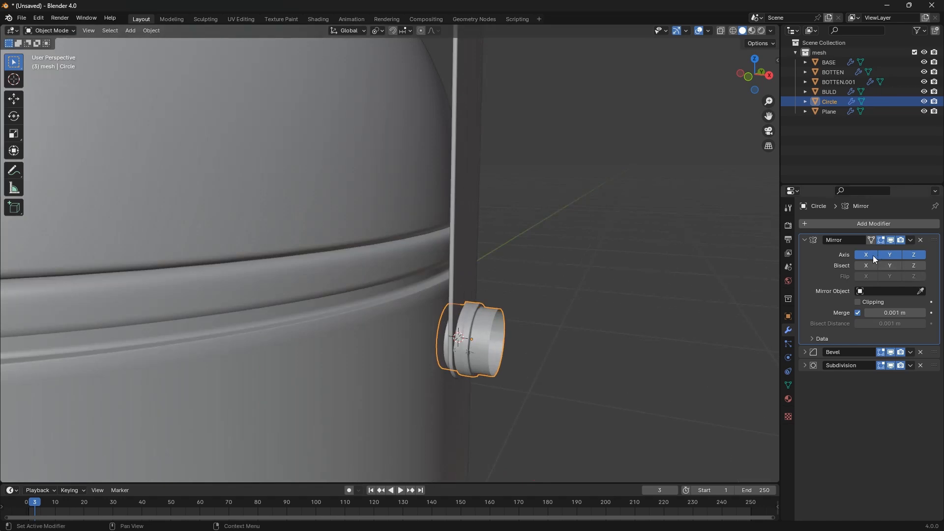
Limit the pivot disc's mirroring to the Z axis alone and inspect the resulting shape
click(874, 257)
click(913, 254)
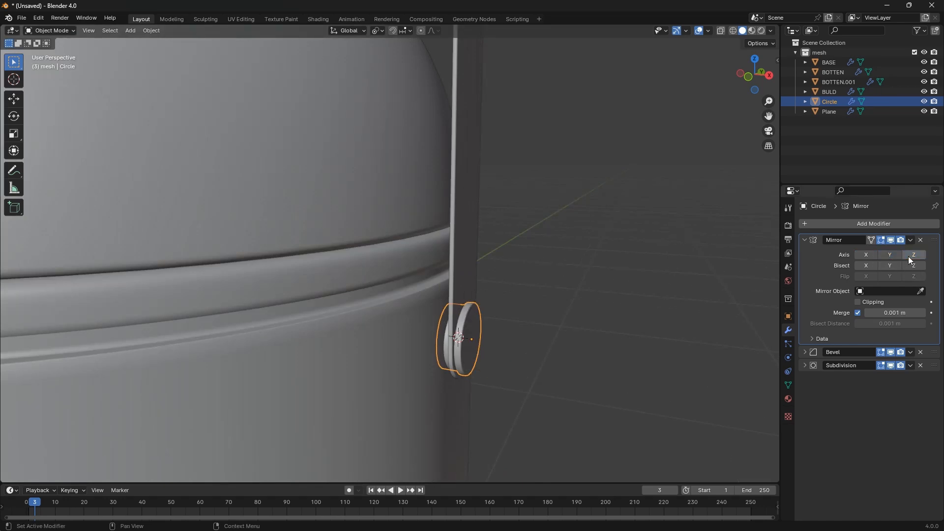
click(913, 255)
scroll(562, 353, down, 5)
middle_drag(420, 385, 468, 388)
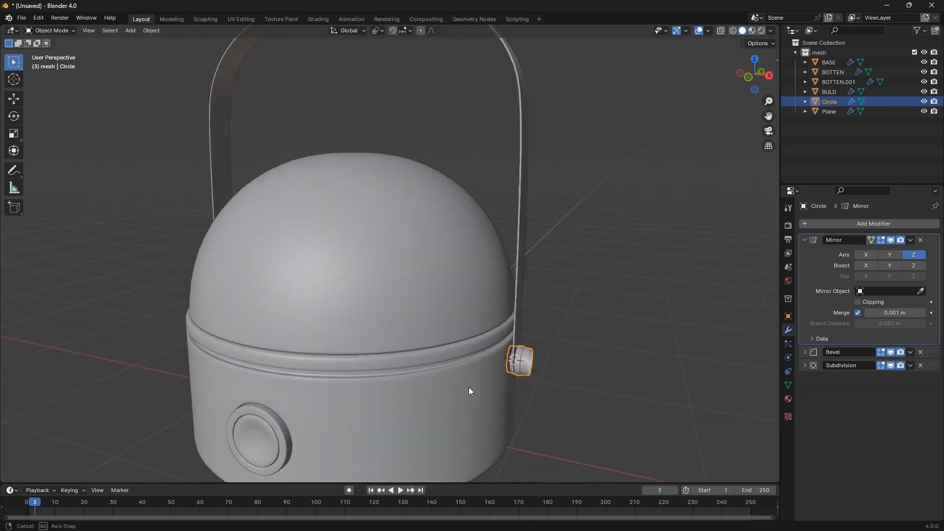
scroll(529, 374, up, 4)
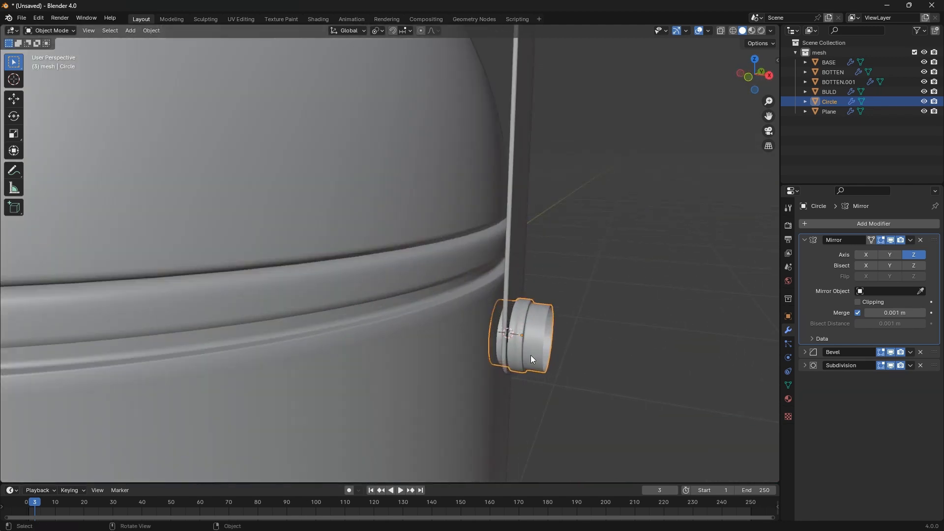
scroll(523, 350, up, 3)
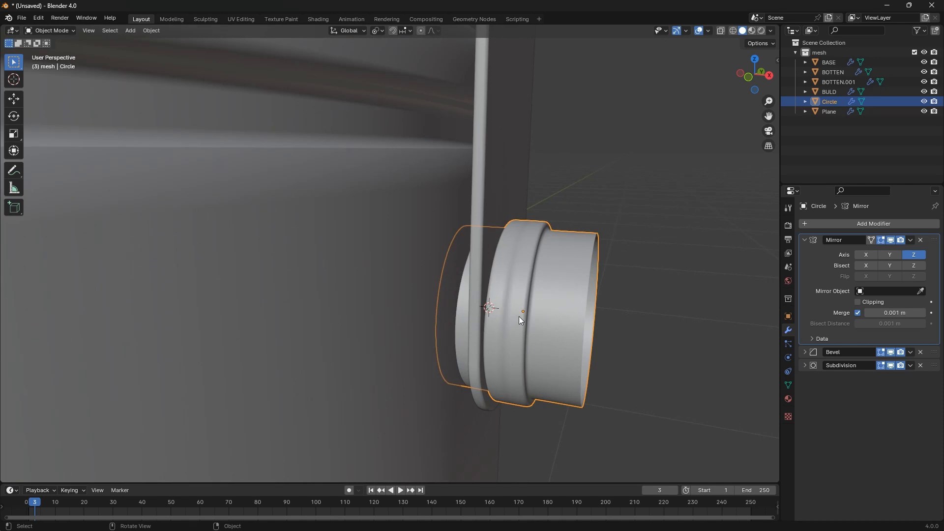
scroll(549, 298, down, 8)
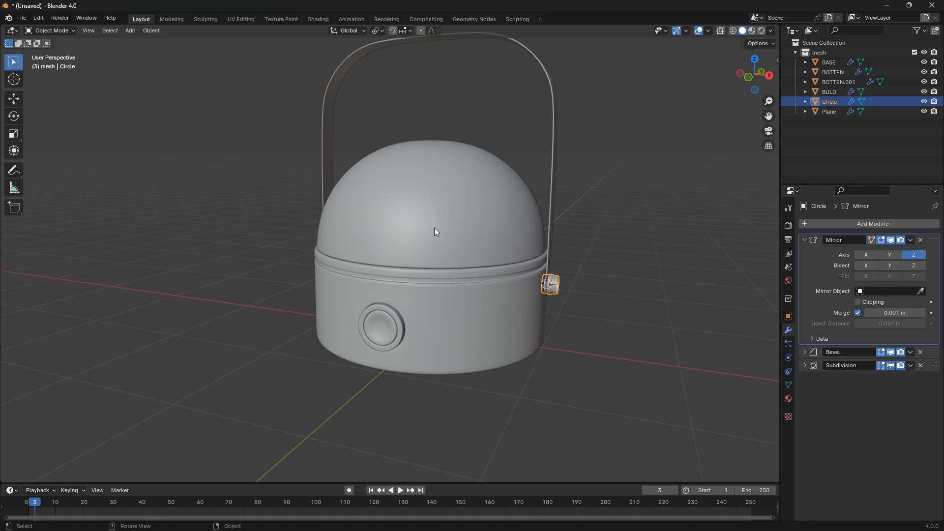
Set the lamp's BASE object as the mirror object in the pivot disc's Mirror modifier
click(434, 229)
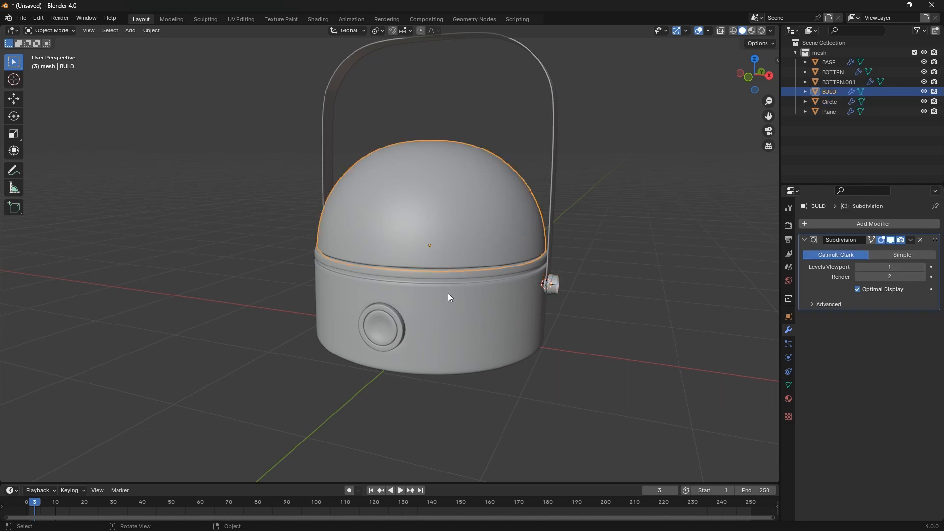
scroll(457, 301, up, 2)
click(600, 283)
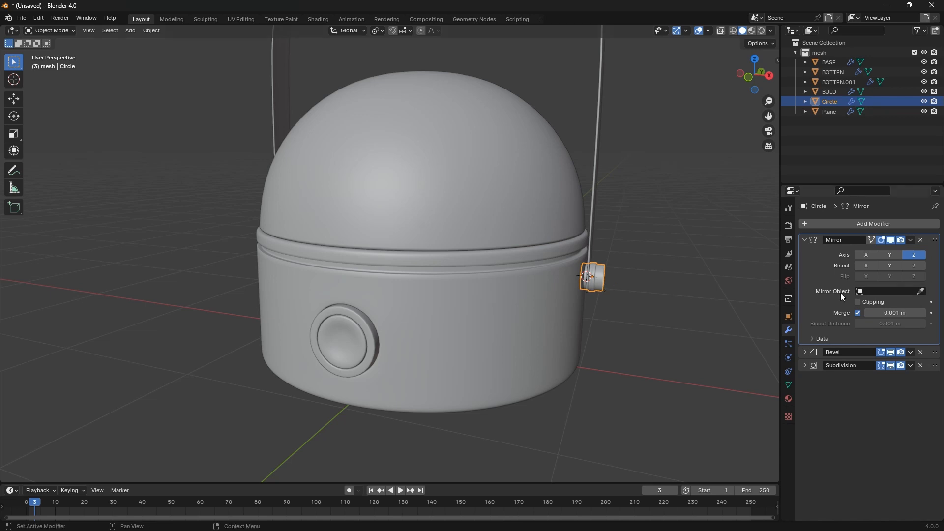
click(521, 322)
click(601, 281)
click(921, 291)
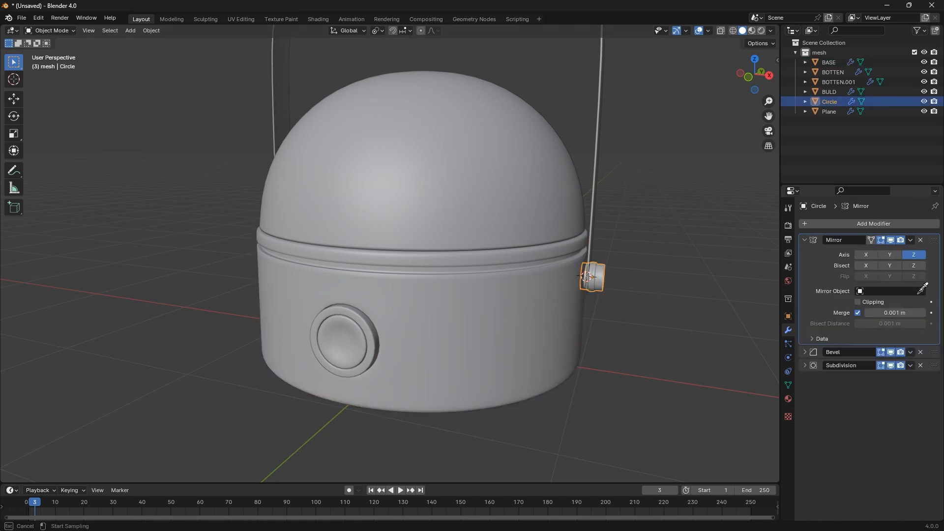
click(495, 296)
Mirror the pivot disc across the X axis only, deselect it and check the discs around the lamp
click(914, 256)
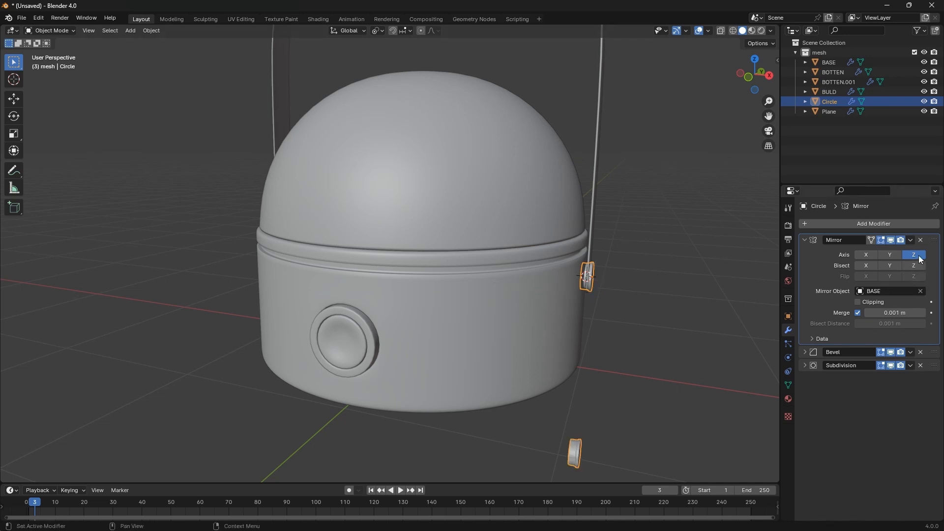
click(870, 255)
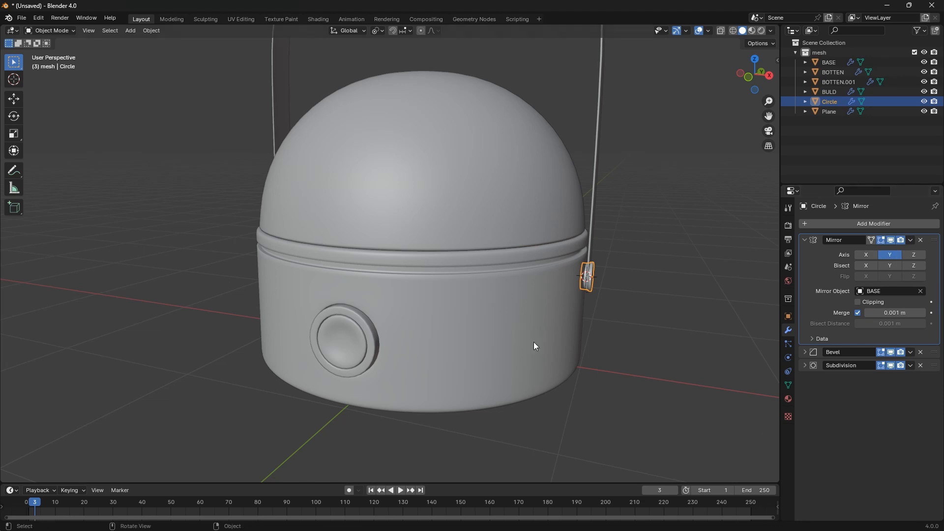
scroll(522, 341, down, 2)
middle_drag(503, 343, 562, 344)
click(866, 255)
click(629, 358)
middle_drag(629, 358, 573, 347)
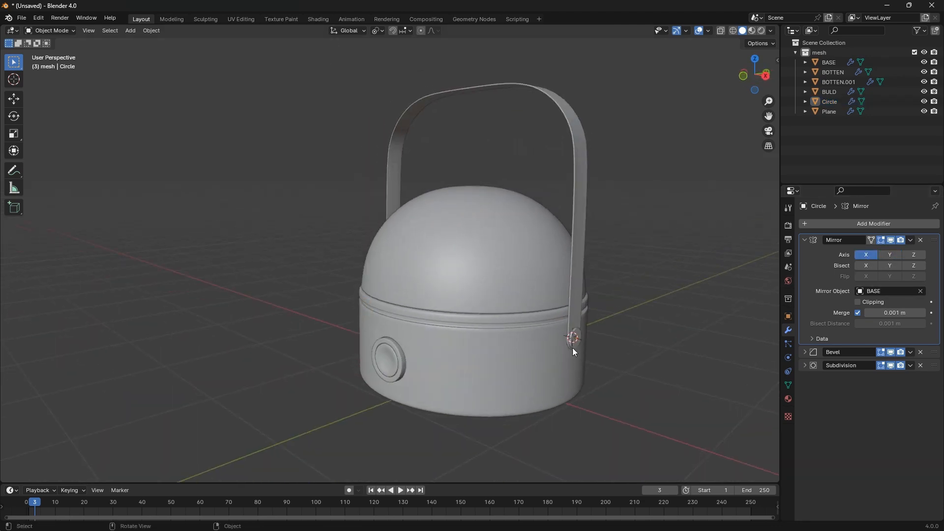
scroll(578, 338, up, 8)
scroll(589, 328, down, 6)
middle_drag(489, 355, 565, 364)
scroll(573, 341, down, 5)
scroll(500, 374, up, 4)
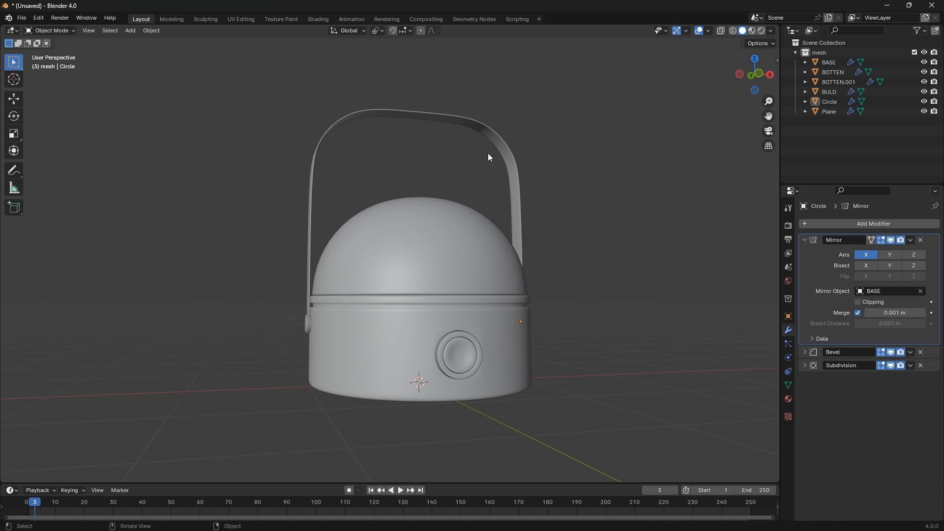
Preview the lamp in the Shading workspace and return to the Layout workspace
click(318, 18)
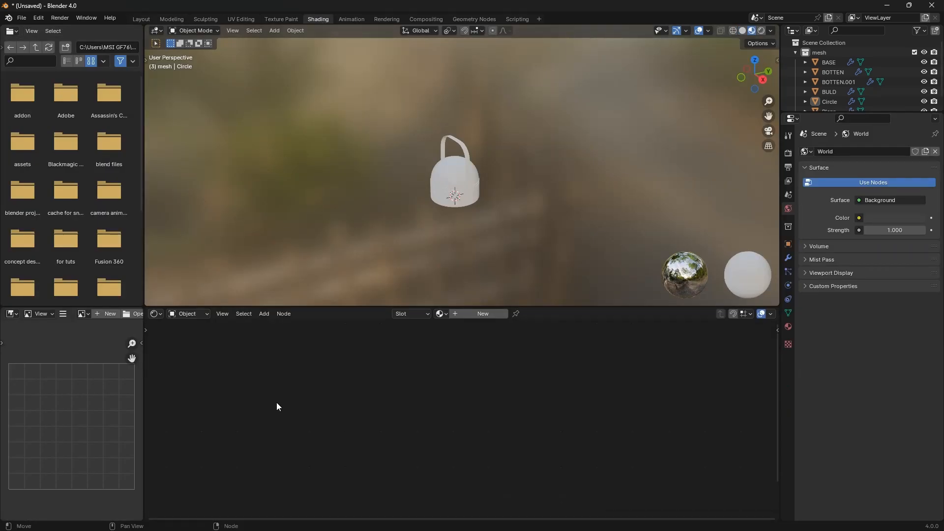
scroll(459, 198, up, 3)
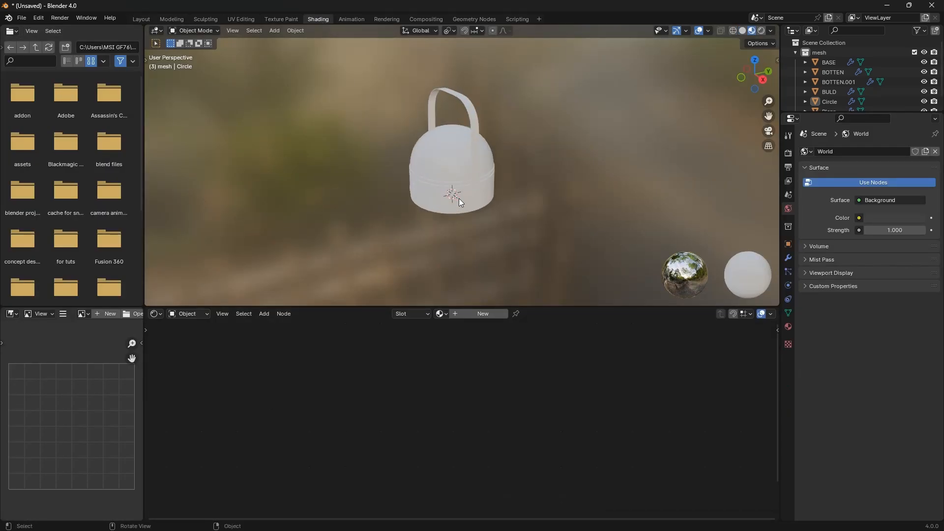
click(141, 19)
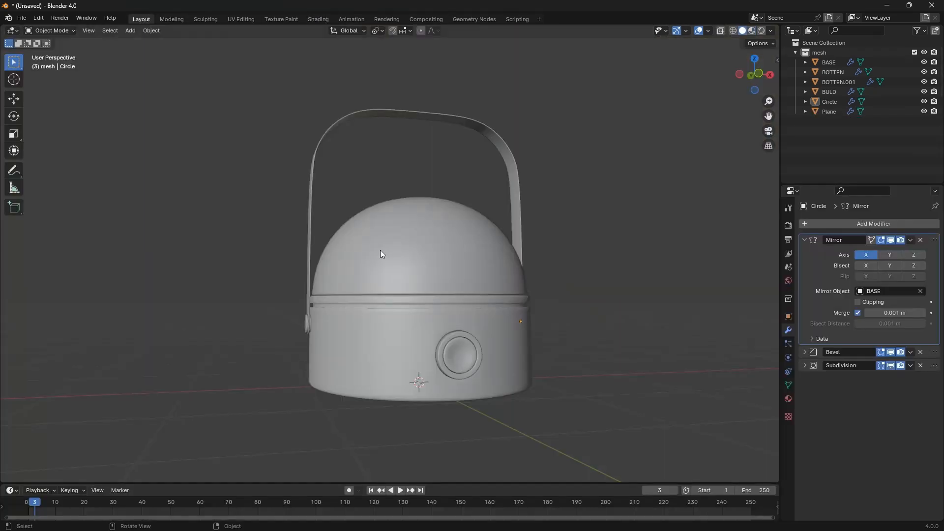